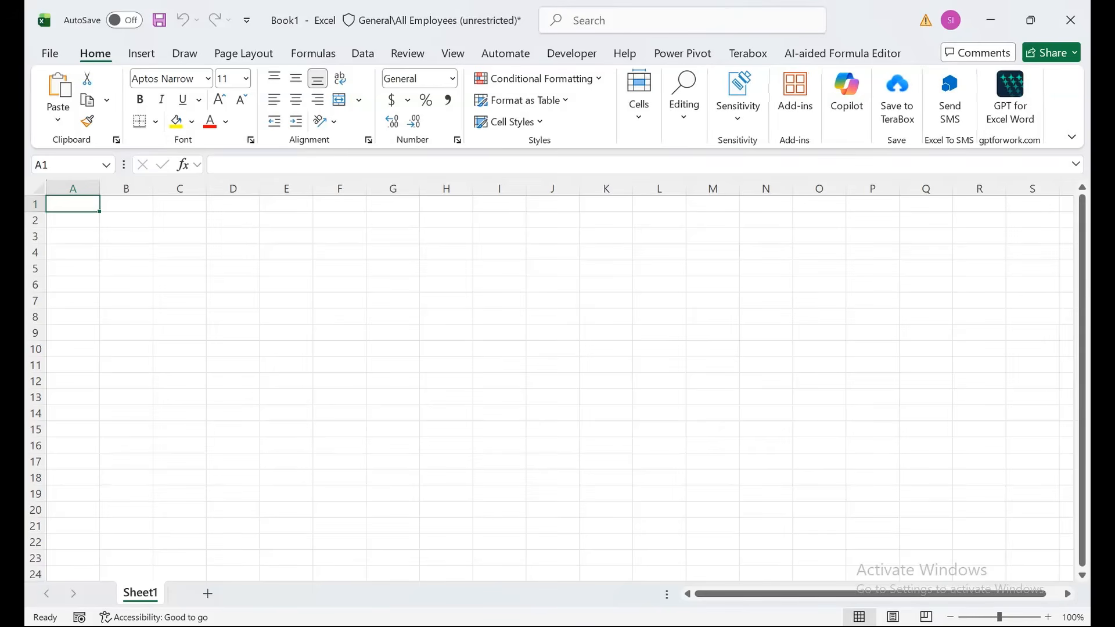
- Rename Sheet1 as Receipt
{"action": "double_click", "coordinate": [140, 593]}
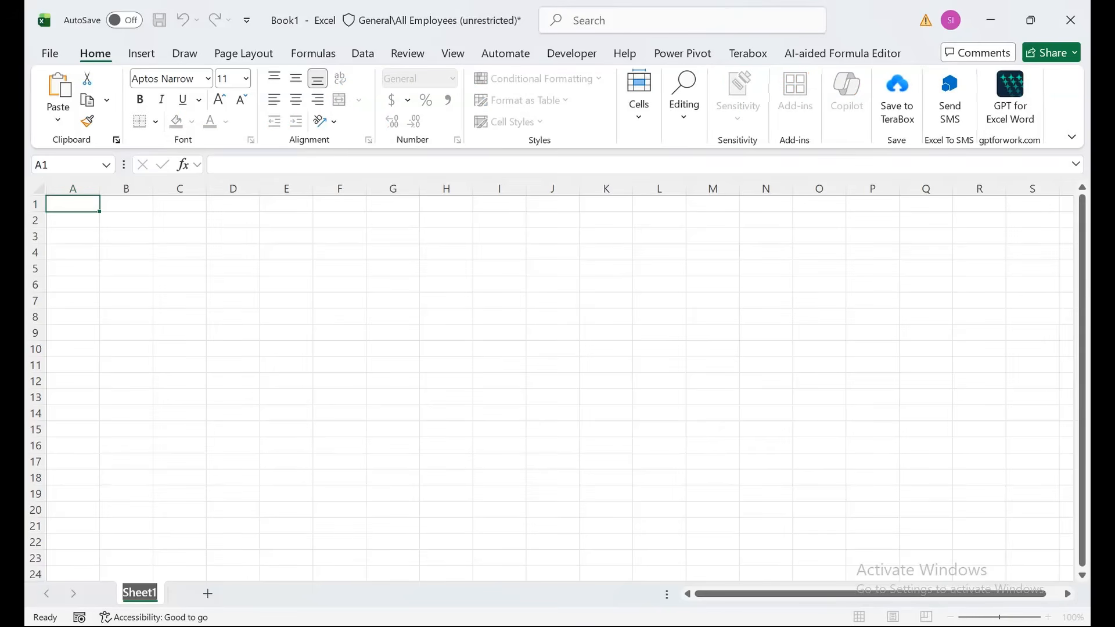
{"action": "type", "text": "P"}
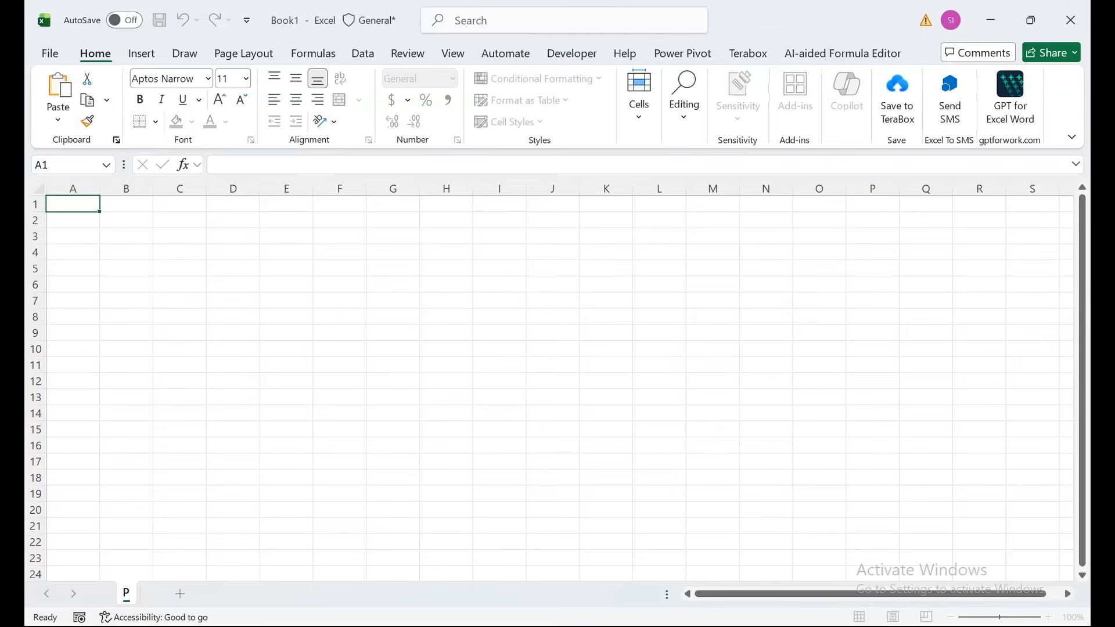
{"action": "key", "text": "BackSpace"}
{"action": "type", "text": "Receipt"}
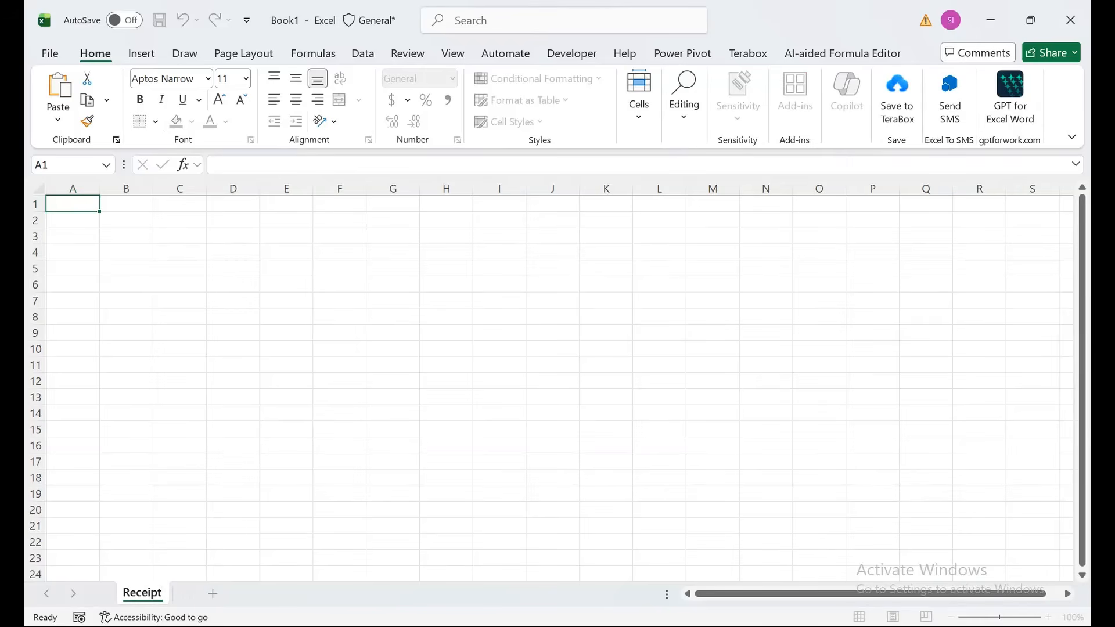
{"action": "left_click", "coordinate": [179, 574]}
- Add a second worksheet and name it Payments
{"action": "left_click", "coordinate": [212, 593]}
{"action": "double_click", "coordinate": [209, 593]}
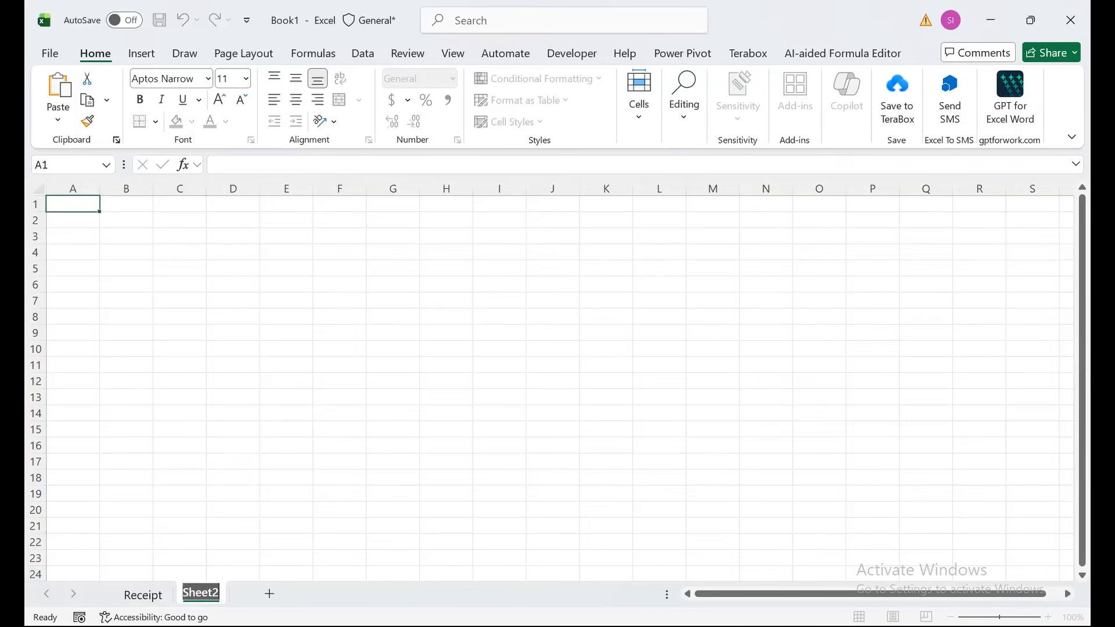
{"action": "type", "text": "Paymens"}
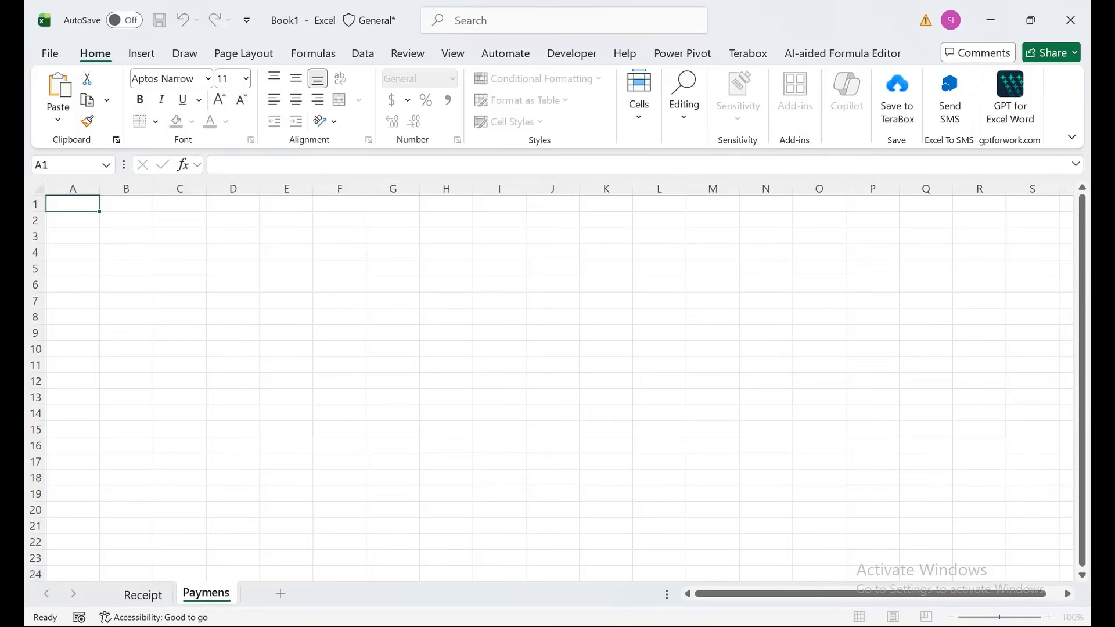
{"action": "key", "text": "BackSpace"}
{"action": "type", "text": "ts"}
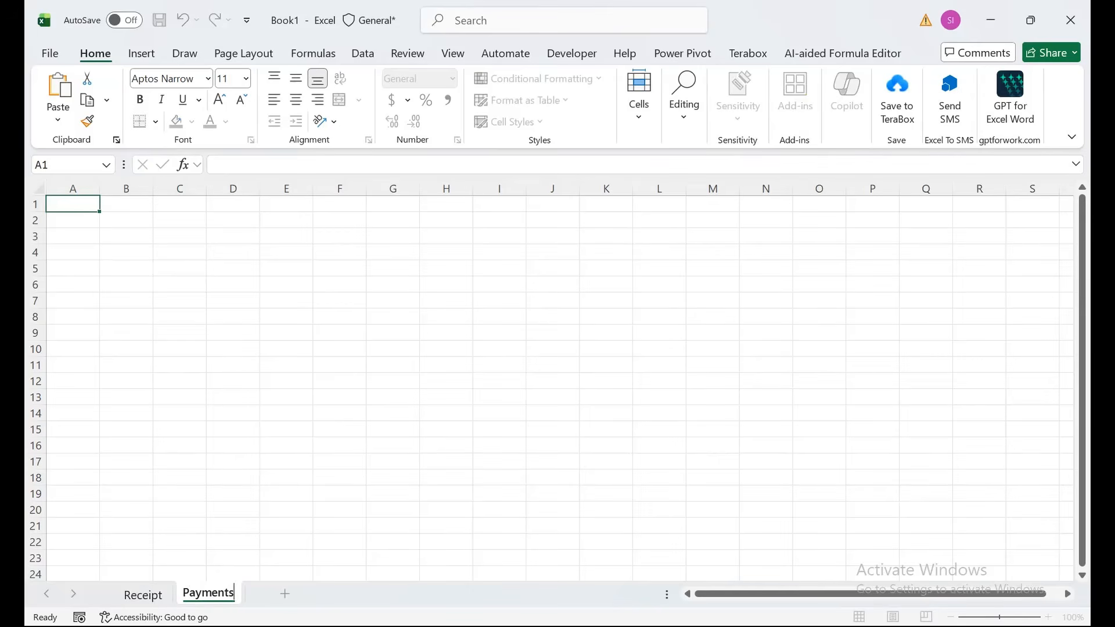
- Add a third worksheet and name it DayBook
{"action": "left_click", "coordinate": [285, 594]}
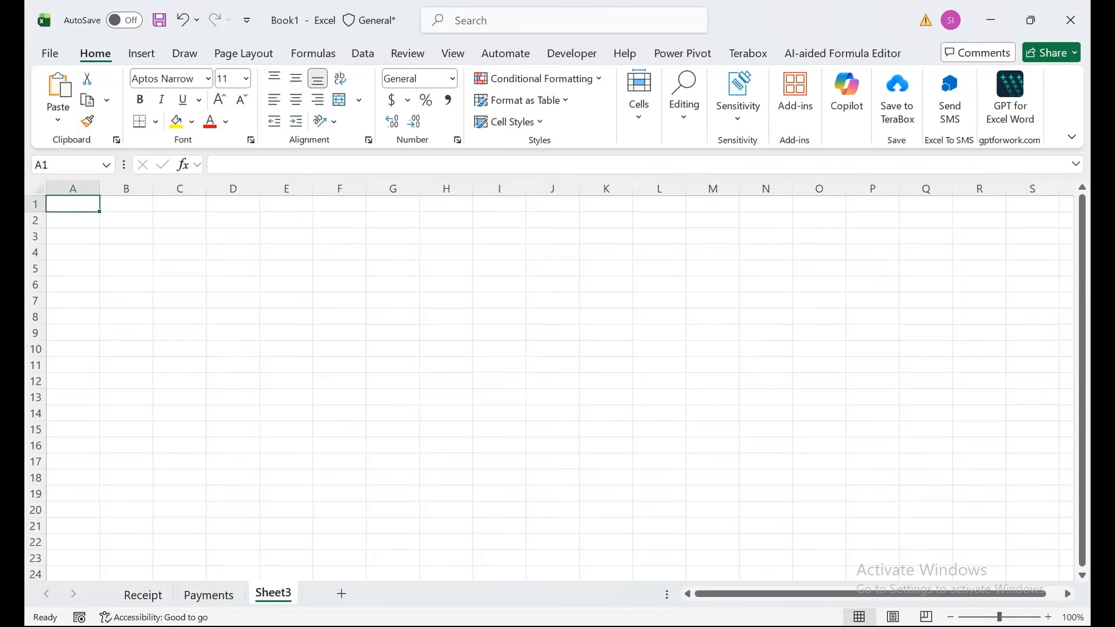
{"action": "double_click", "coordinate": [273, 593]}
{"action": "type", "text": "Dua"}
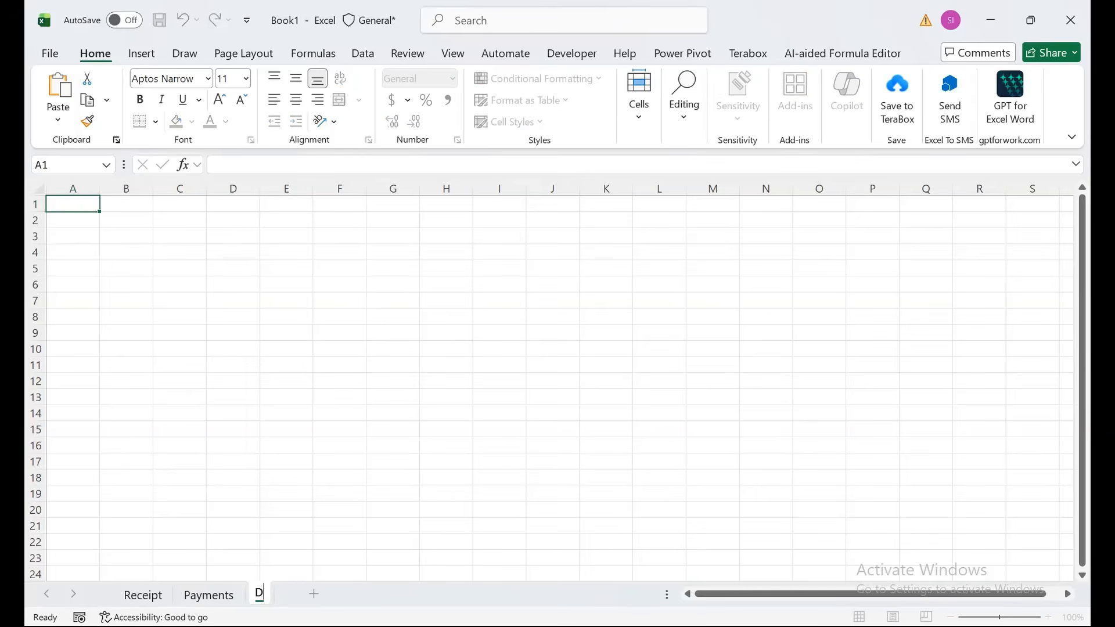
{"action": "key", "text": "BackSpace"}
{"action": "key", "text": "BackSpace"}
{"action": "type", "text": "ayBook"}
{"action": "left_click", "coordinate": [232, 542]}
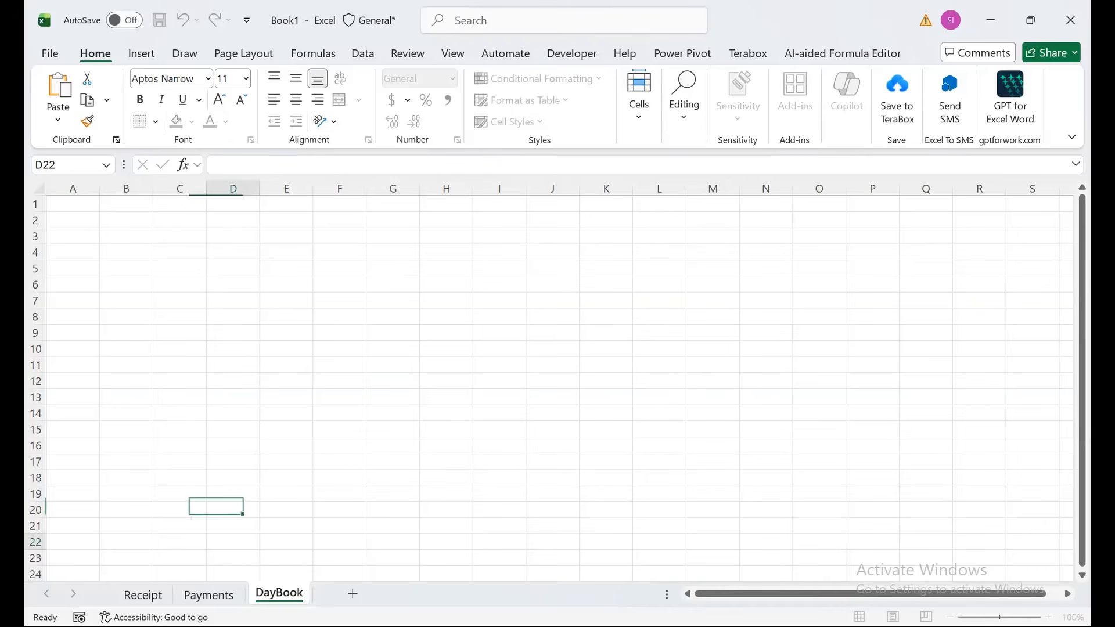
- On the Receipt sheet, enter the headers Sn in A2 and Date in B2
{"action": "left_click", "coordinate": [142, 595]}
{"action": "scroll", "coordinate": [548, 381], "scroll_direction": "up", "scroll_amount": 5, "text": "ctrl"}
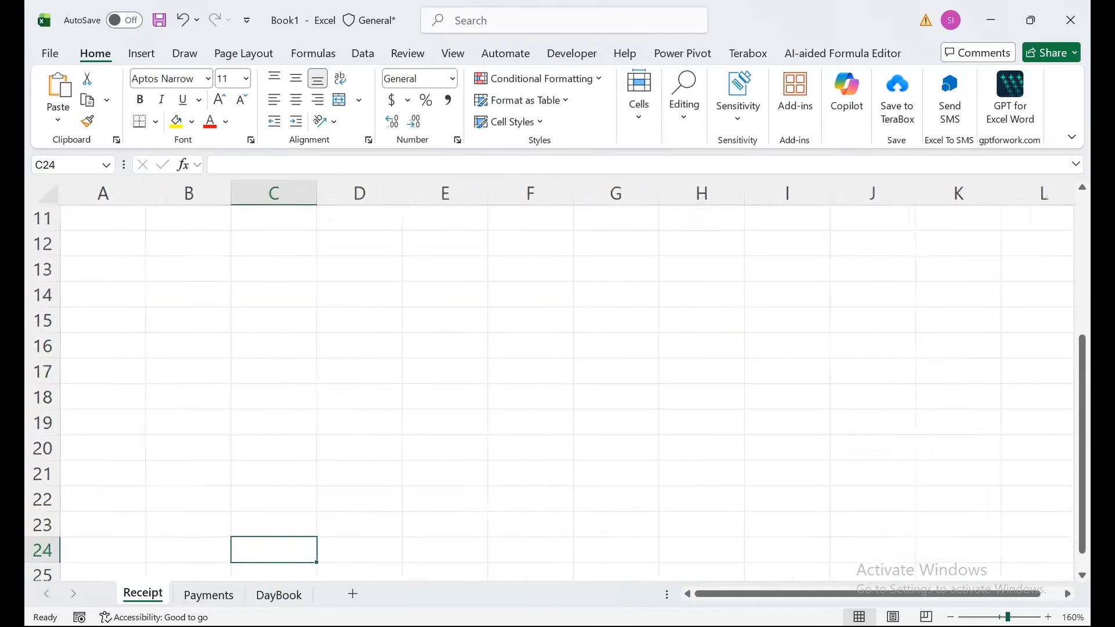
{"action": "left_click", "coordinate": [114, 286]}
{"action": "key", "text": "ctrl+Home"}
{"action": "left_click", "coordinate": [117, 257]}
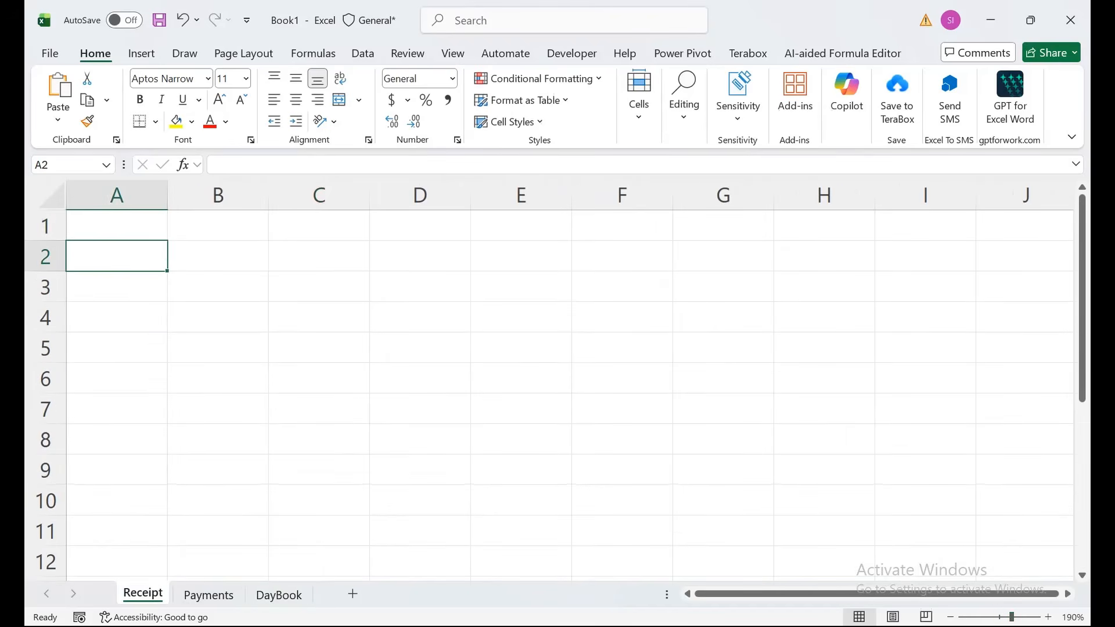
{"action": "type", "text": "Sn"}
{"action": "key", "text": "Tab"}
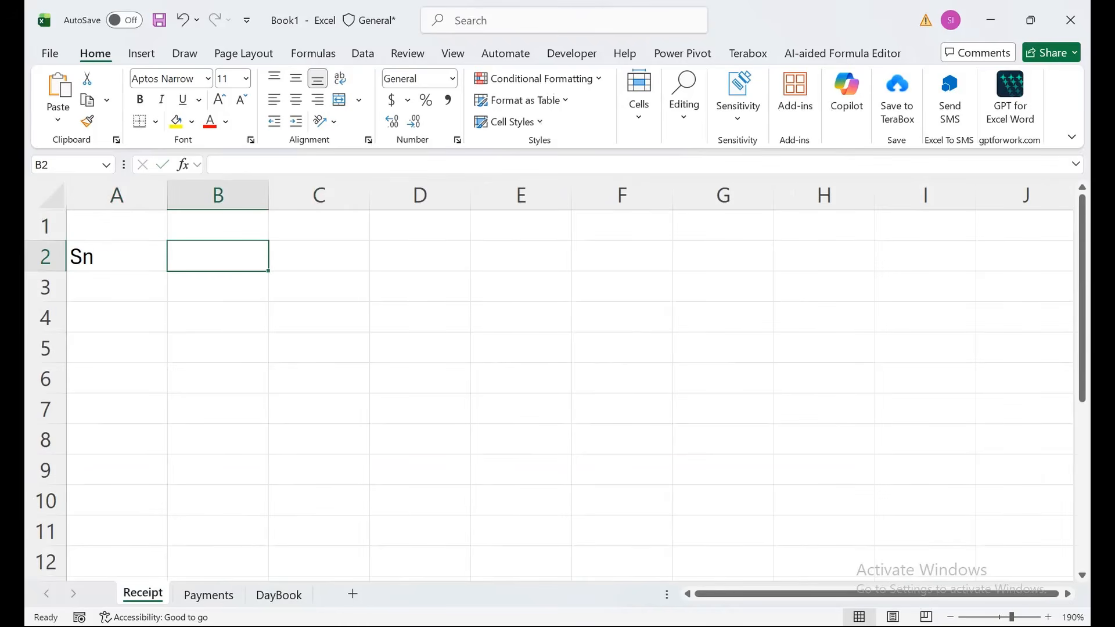
{"action": "type", "text": "Date"}
{"action": "key", "text": "Tab"}
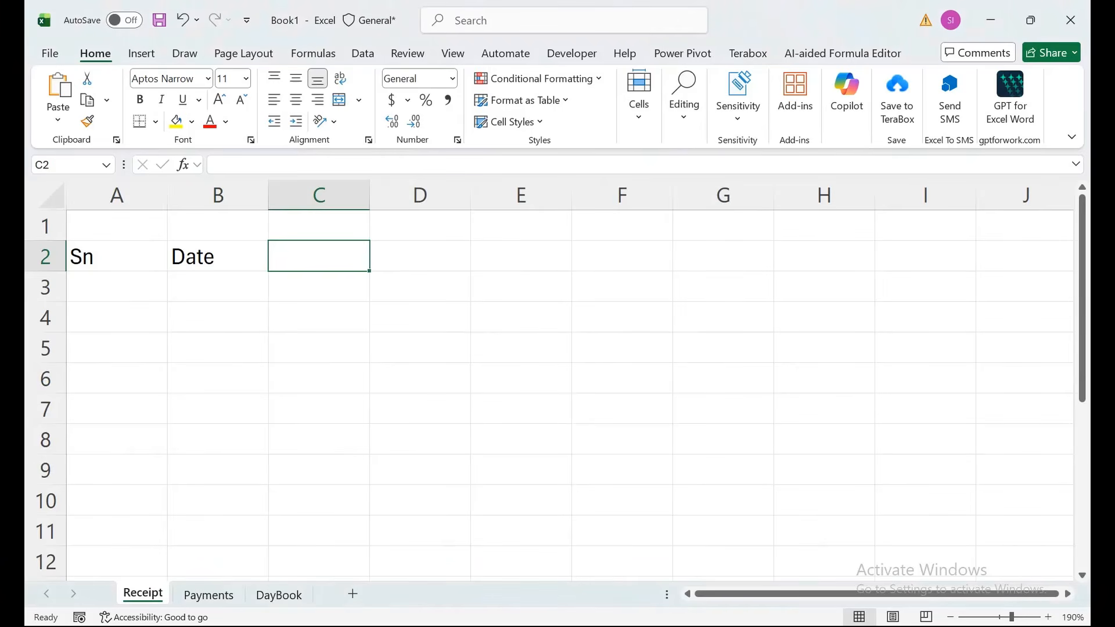
- Continue the header row with Voucher in C2, Description in D2 and Amount in E2
{"action": "type", "text": "Vou"}
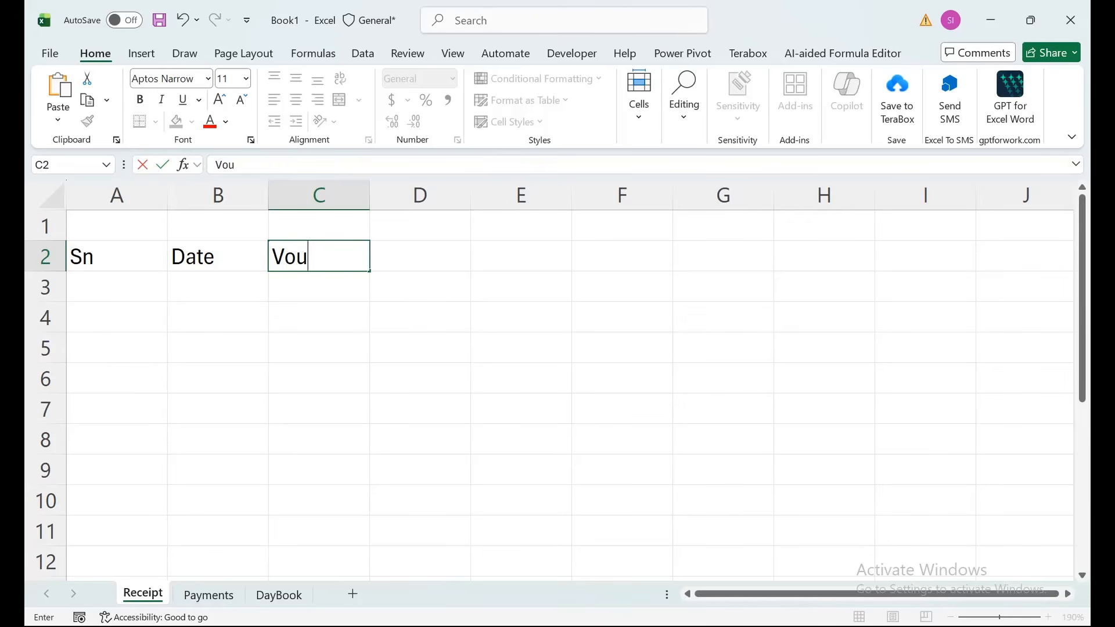
{"action": "type", "text": "cher"}
{"action": "key", "text": "Tab"}
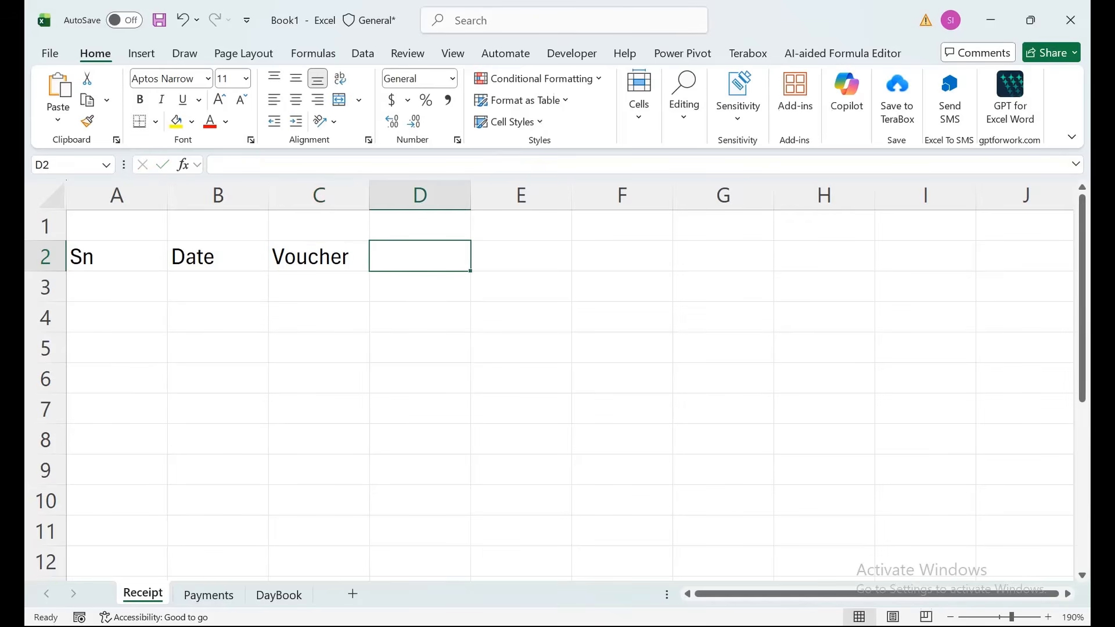
{"action": "type", "text": "Descr"}
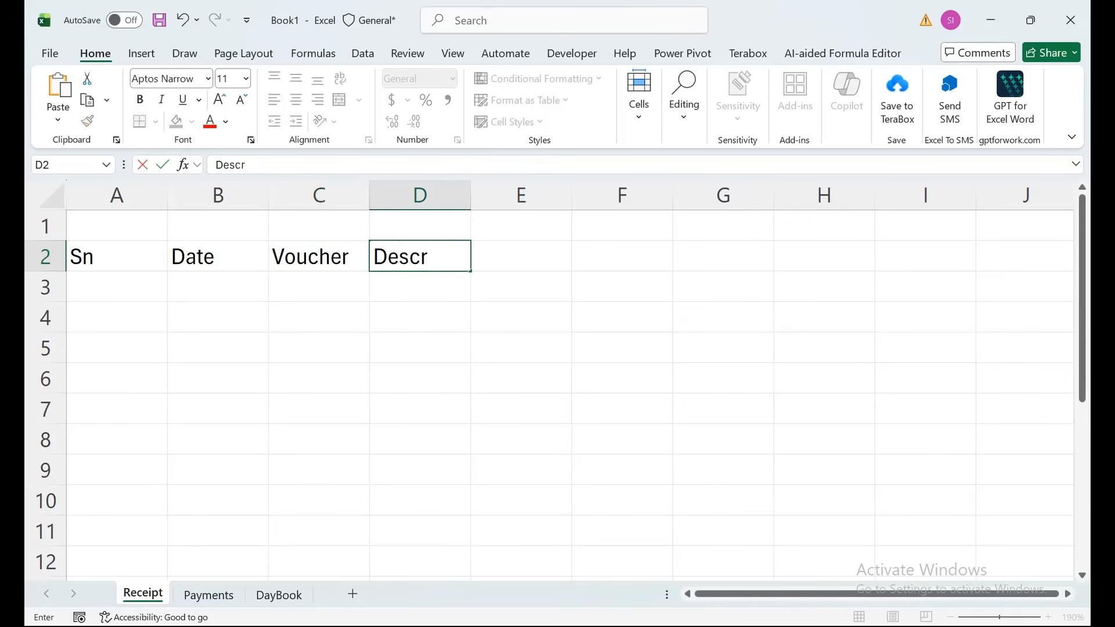
{"action": "type", "text": "iption"}
{"action": "key", "text": "Tab"}
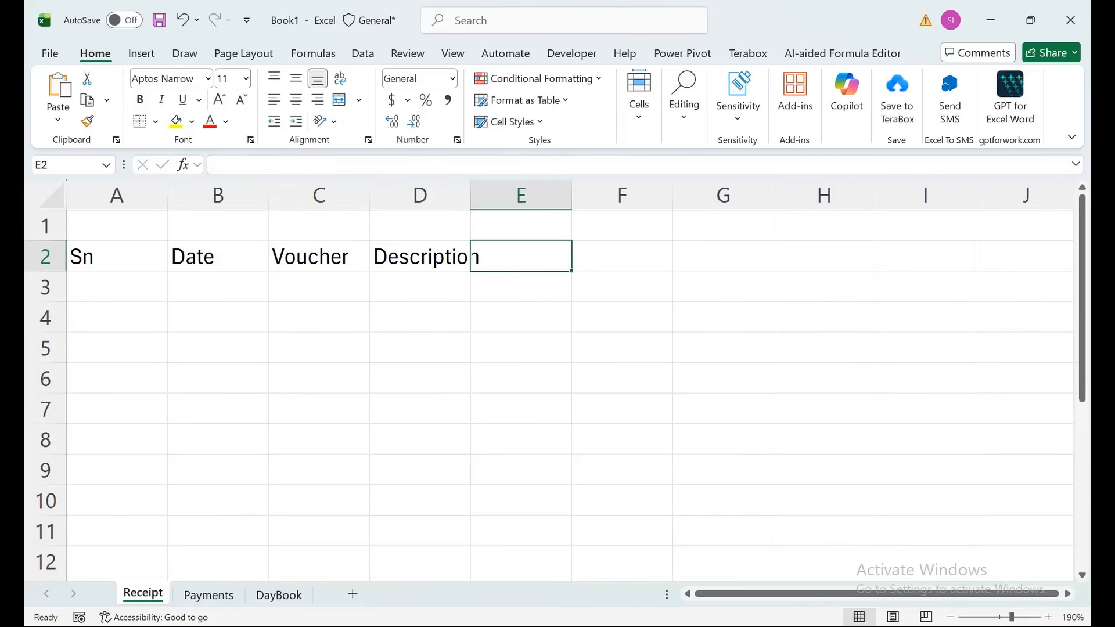
{"action": "type", "text": "Amount"}
{"action": "key", "text": "Return"}
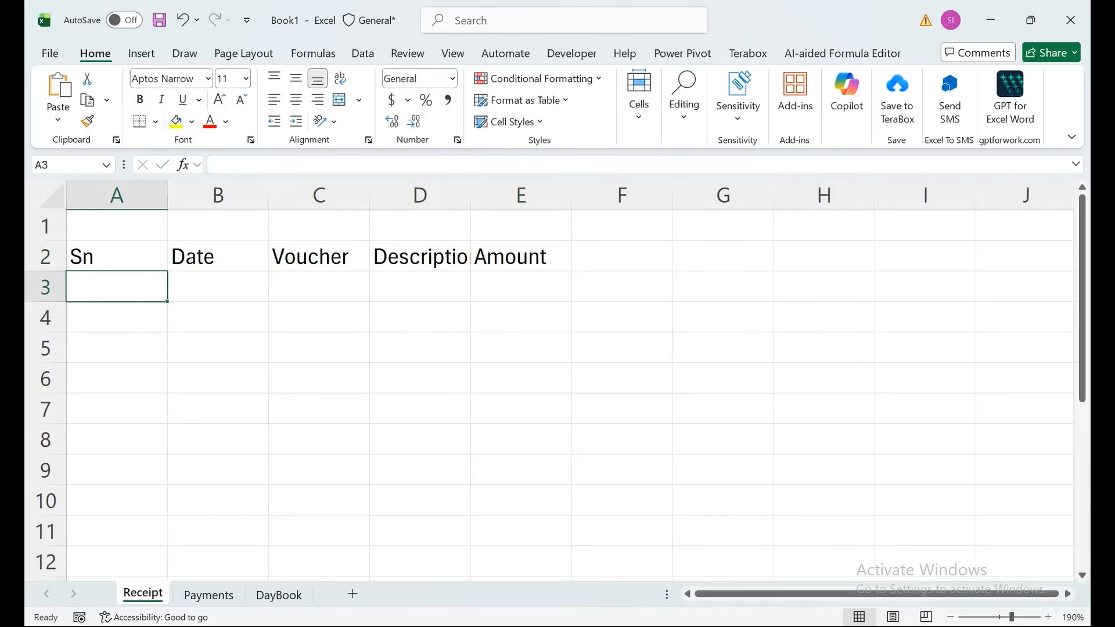
- Extend the C2 header to Voucher No and autofit the widths of columns D and C to their headers
{"action": "double_click", "coordinate": [471, 196]}
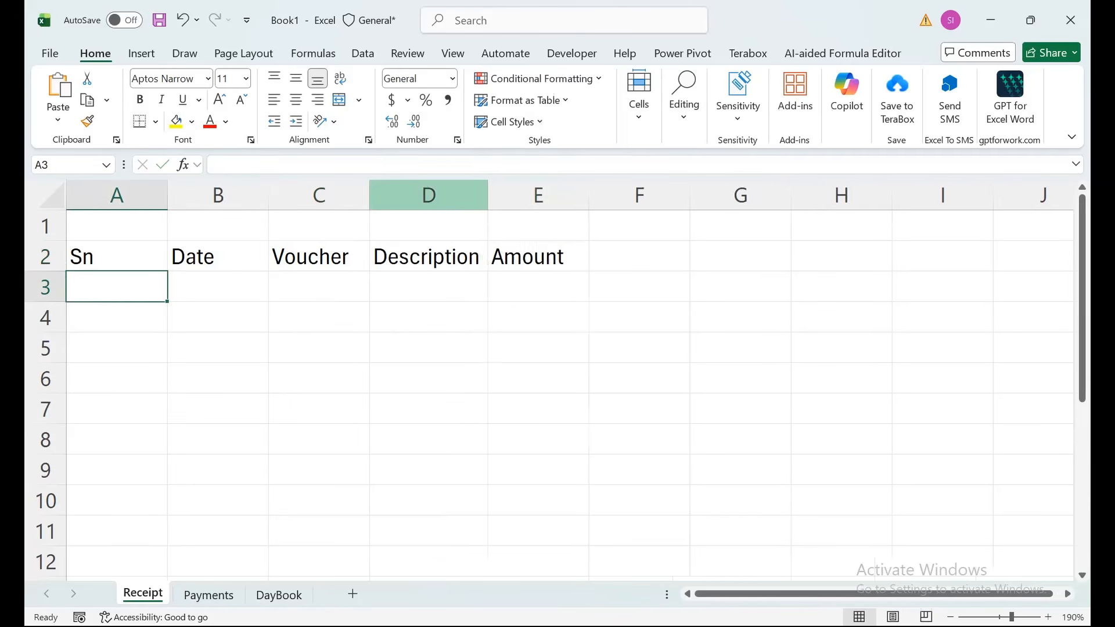
{"action": "left_click", "coordinate": [319, 257]}
{"action": "key", "text": "F2"}
{"action": "type", "text": "No"}
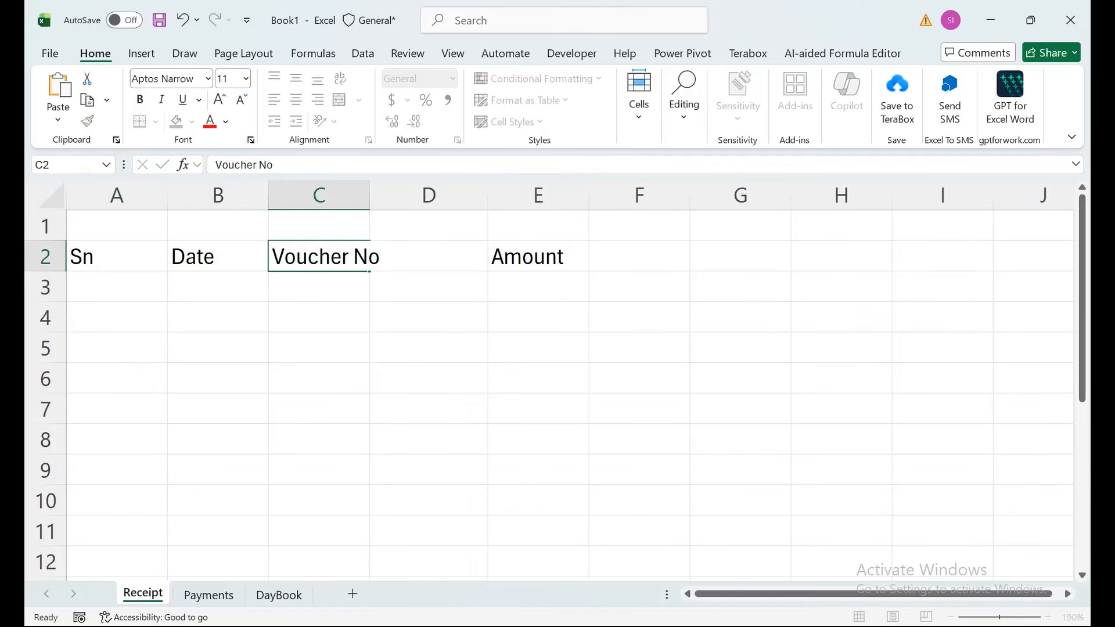
{"action": "key", "text": "Return"}
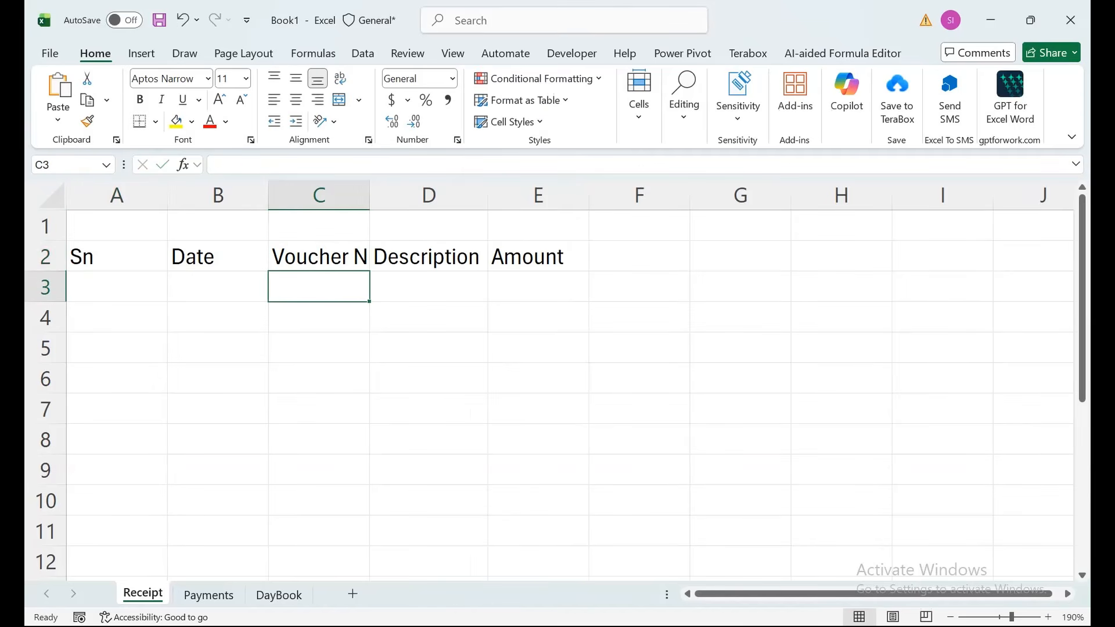
{"action": "double_click", "coordinate": [370, 196]}
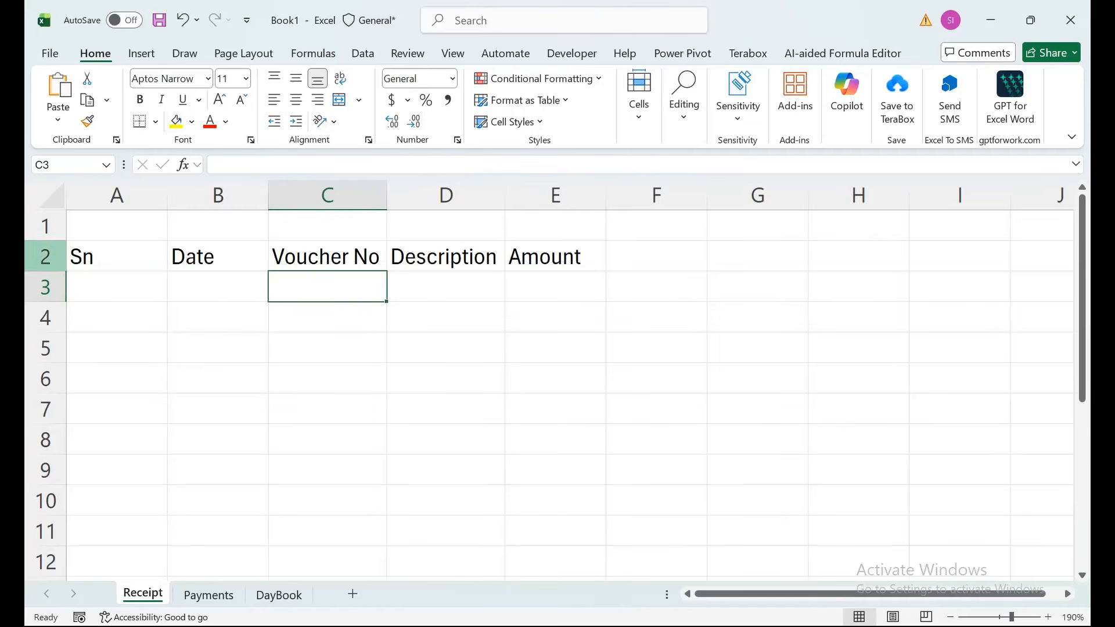
- Make row 2 slightly taller and center the headers in A2:E2 horizontally and vertically
{"action": "left_click_drag", "start_coordinate": [45, 271], "coordinate": [45, 279]}
{"action": "left_click_drag", "start_coordinate": [116, 260], "coordinate": [556, 260]}
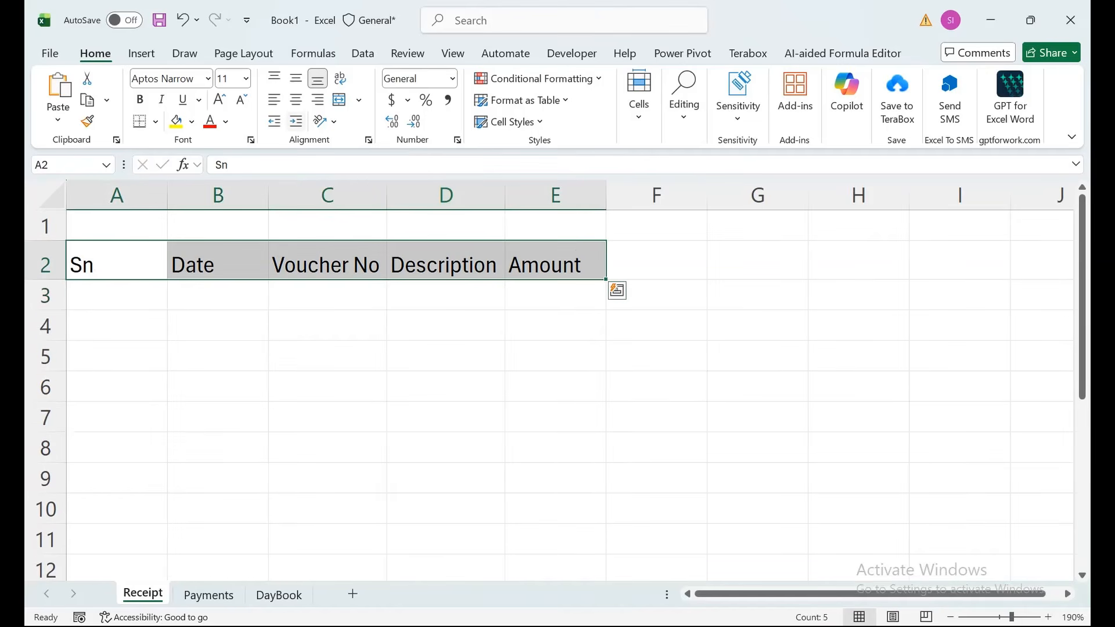
{"action": "left_click", "coordinate": [296, 100]}
{"action": "left_click", "coordinate": [295, 79]}
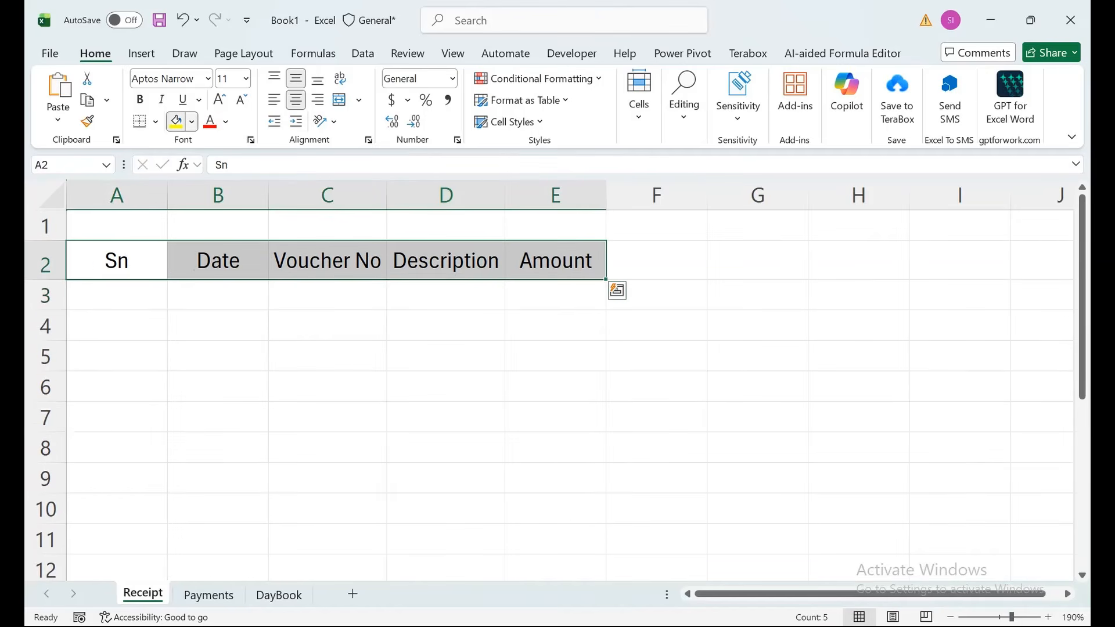
- Format the header cells A2:E2 with a dark blue fill and bold white text
{"action": "left_click", "coordinate": [192, 121]}
{"action": "left_click", "coordinate": [365, 371]}
{"action": "left_click", "coordinate": [226, 122]}
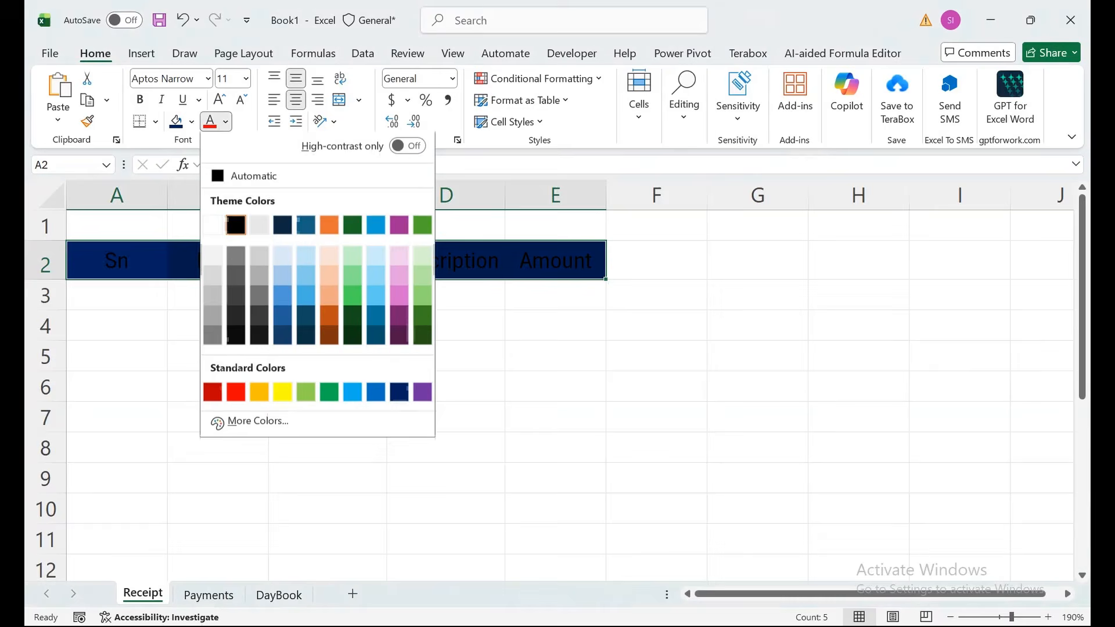
{"action": "left_click", "coordinate": [212, 225]}
{"action": "key", "text": "ctrl+b"}
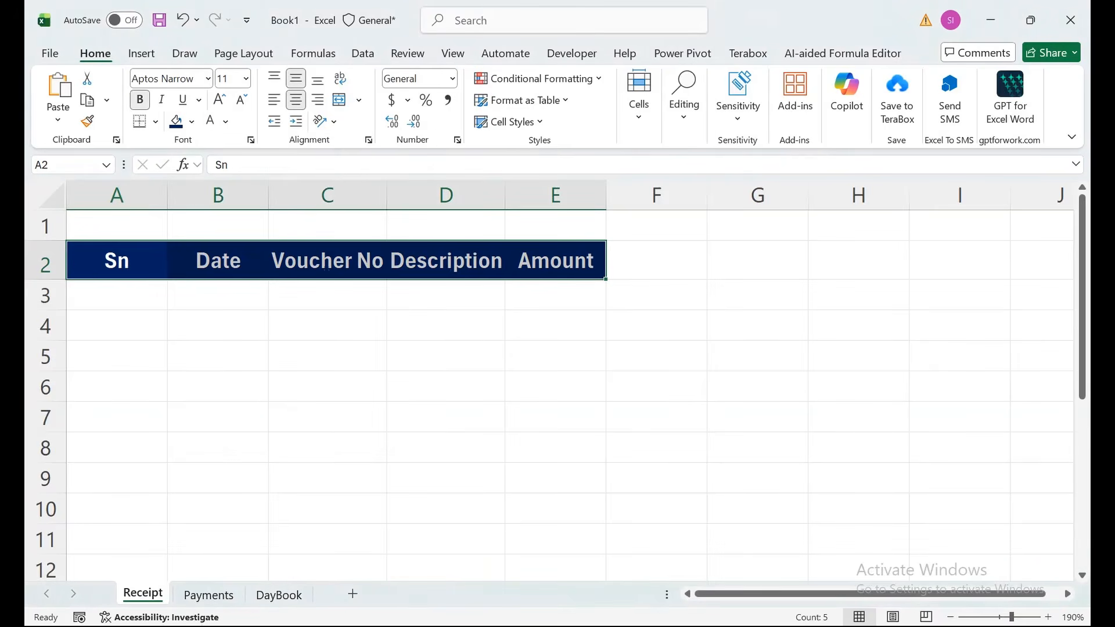
- Enter the serial number formula =IF(B3="","",1) in A3
{"action": "left_click", "coordinate": [116, 295]}
{"action": "type", "text": "=if"}
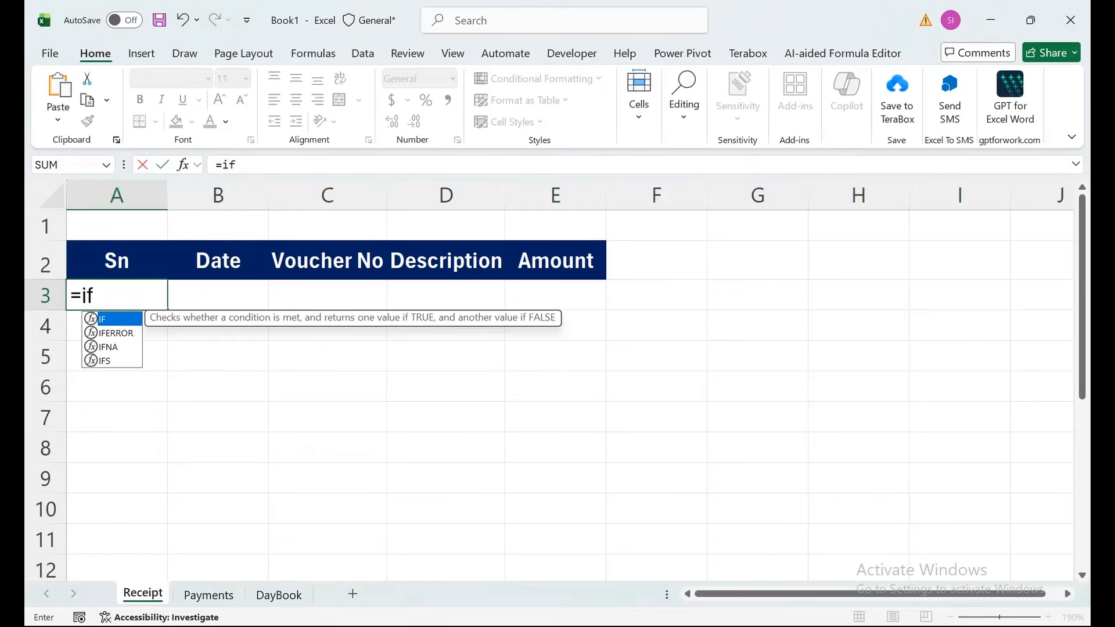
{"action": "key", "text": "Tab"}
{"action": "key", "text": "Right"}
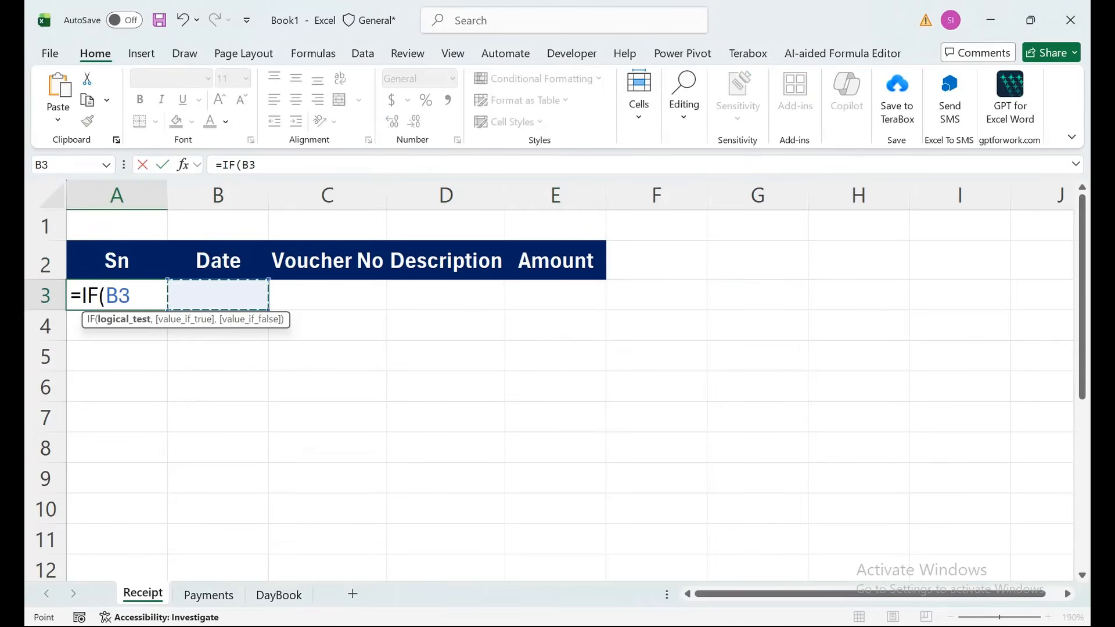
{"action": "type", "text": "=\"\","}
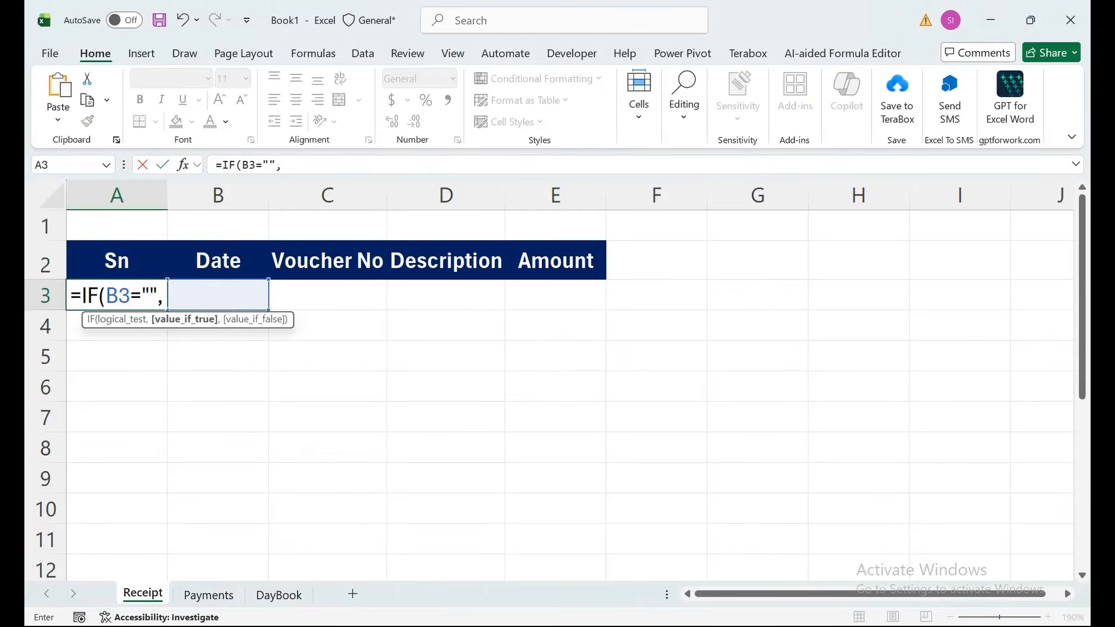
{"action": "type", "text": "\"\",2_"}
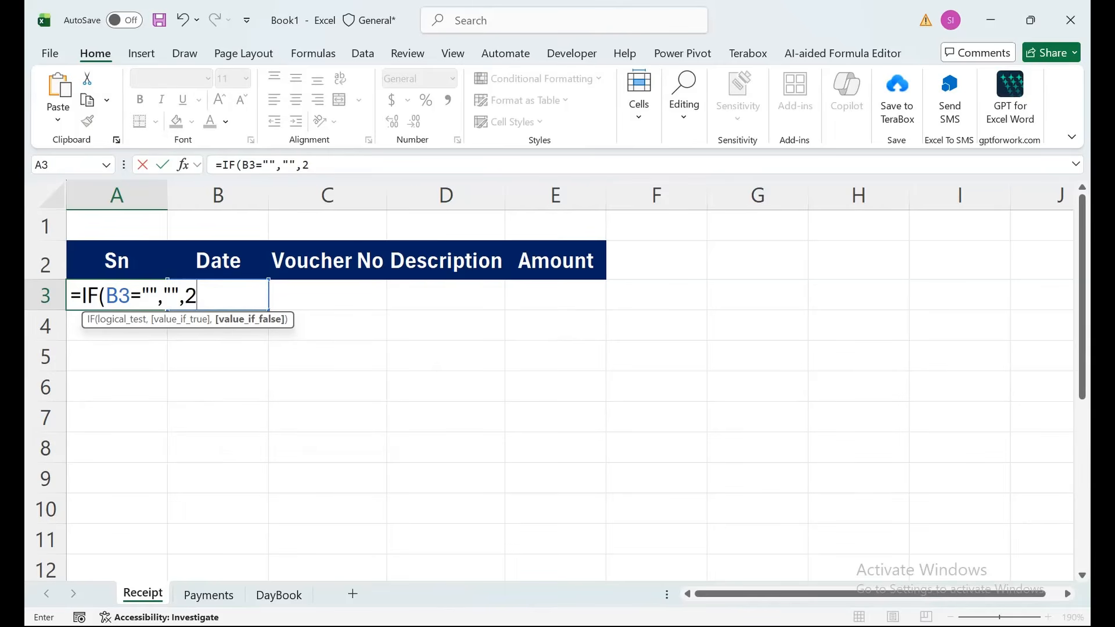
{"action": "key", "text": "BackSpace"}
{"action": "key", "text": "BackSpace"}
{"action": "type", "text": "1)"}
{"action": "key", "text": "Return"}
- Test the A3 formula with a trial entry of d in B3, and clear that entry
{"action": "key", "text": "Up"}
{"action": "key", "text": "Right"}
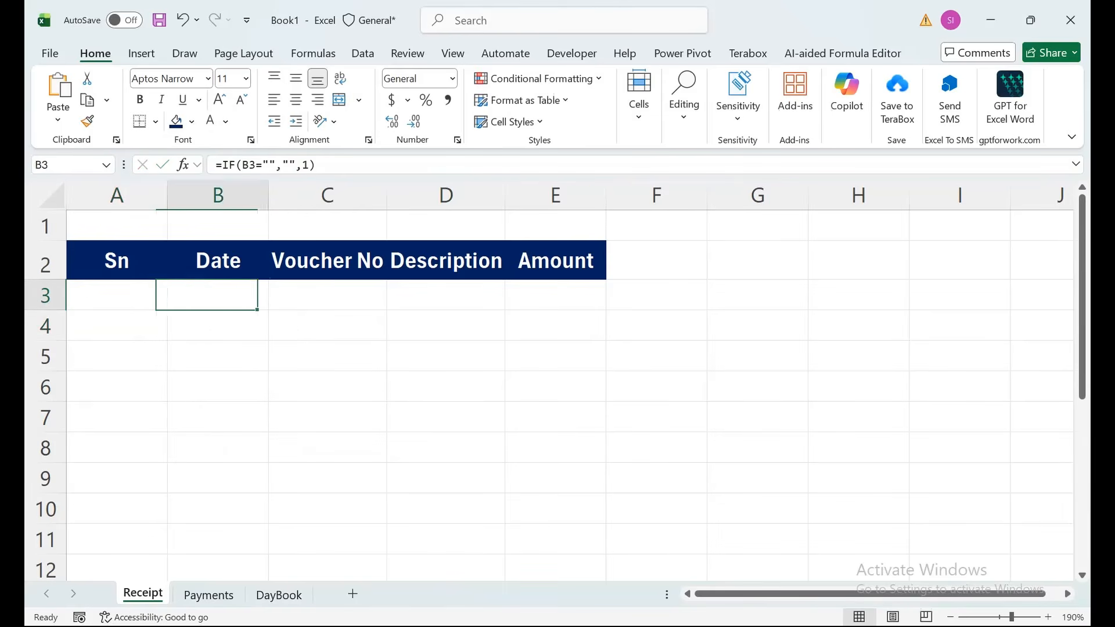
{"action": "type", "text": "d"}
{"action": "key", "text": "Right"}
{"action": "key", "text": "Down"}
{"action": "key", "text": "Left"}
{"action": "key", "text": "Up"}
{"action": "key", "text": "Delete"}
- Center the contents of the whole Sn column horizontally
{"action": "left_click", "coordinate": [117, 196]}
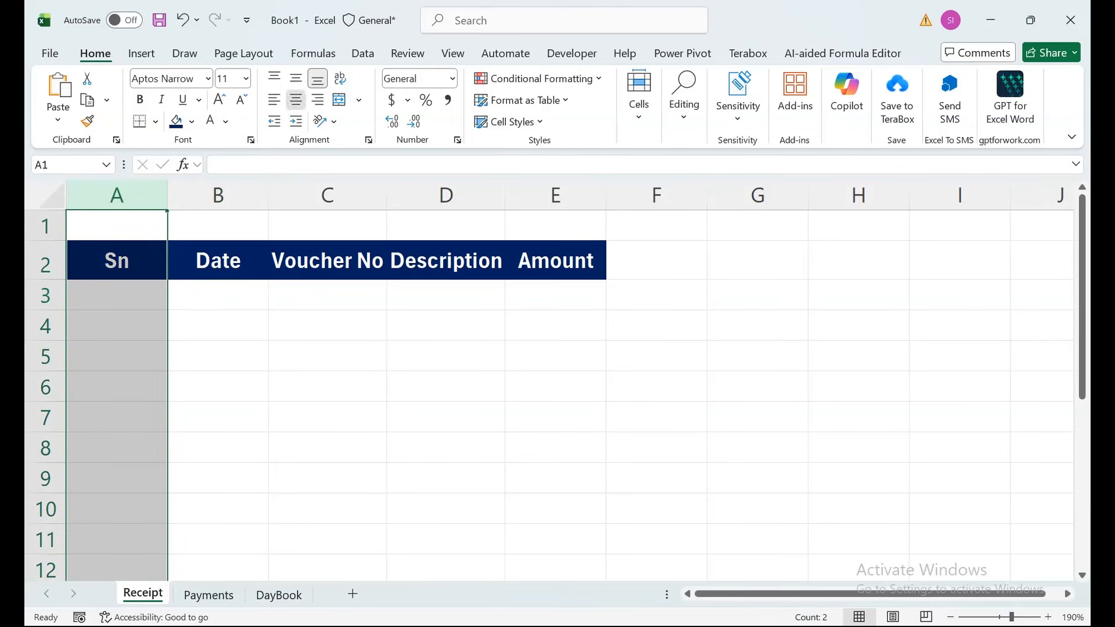
{"action": "left_click", "coordinate": [296, 100]}
{"action": "left_click", "coordinate": [116, 295]}
- Enter the formula =A3+1 in A4 to increment the serial number
{"action": "key", "text": "Down"}
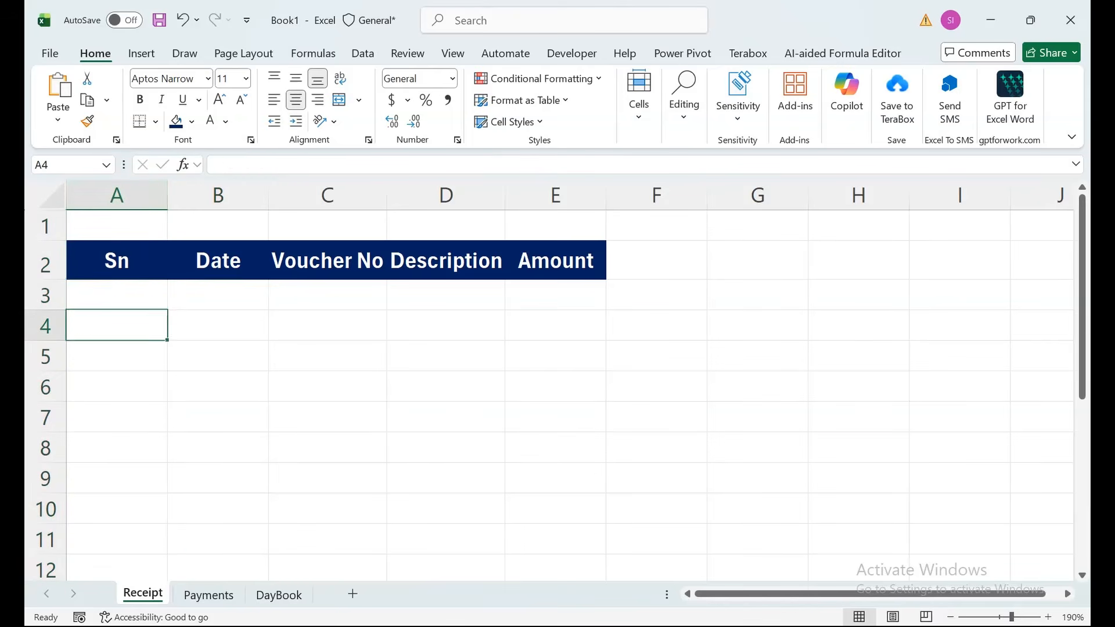
{"action": "type", "text": "="}
{"action": "key", "text": "Up"}
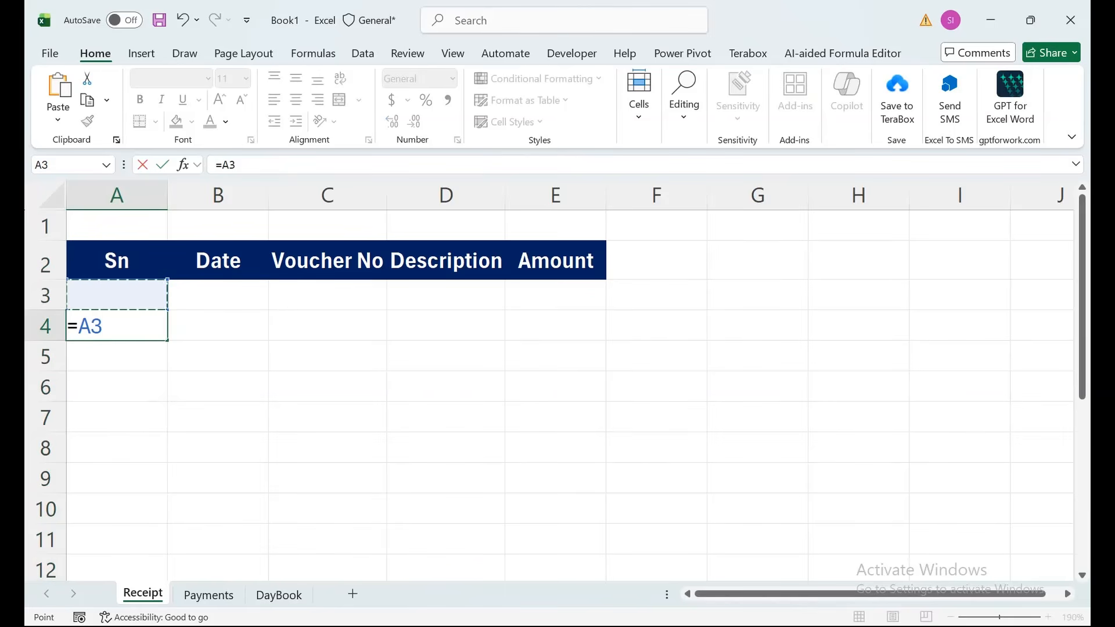
{"action": "type", "text": "+1"}
{"action": "key", "text": "Return"}
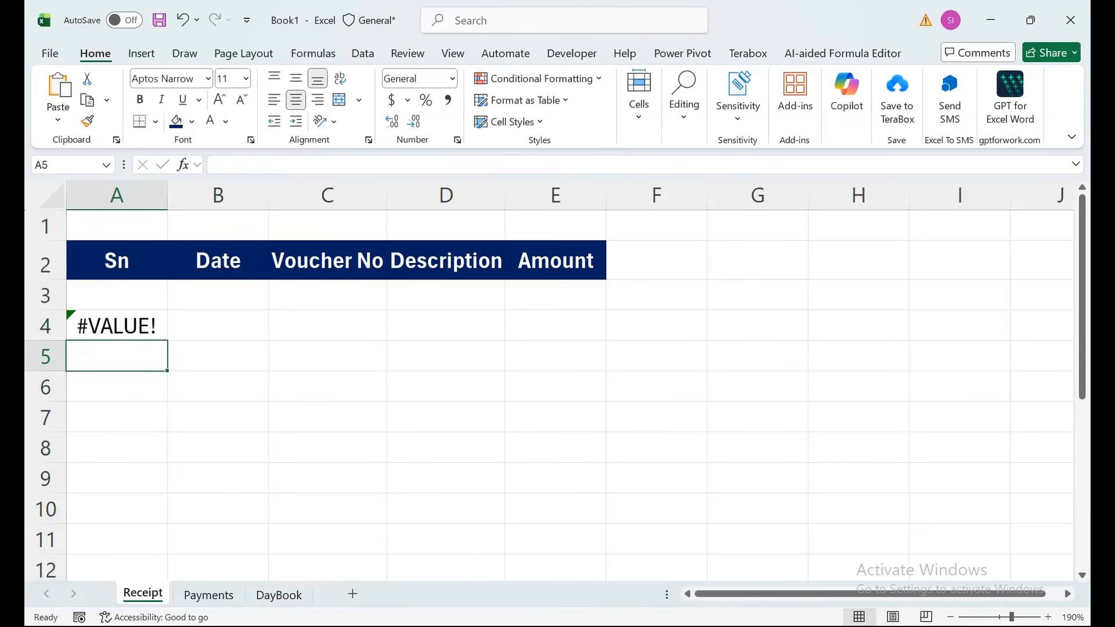
- Wrap the A4 formula in IFERROR so it reads =IFERROR(A3+1,"")
{"action": "key", "text": "Up"}
{"action": "key", "text": "F2"}
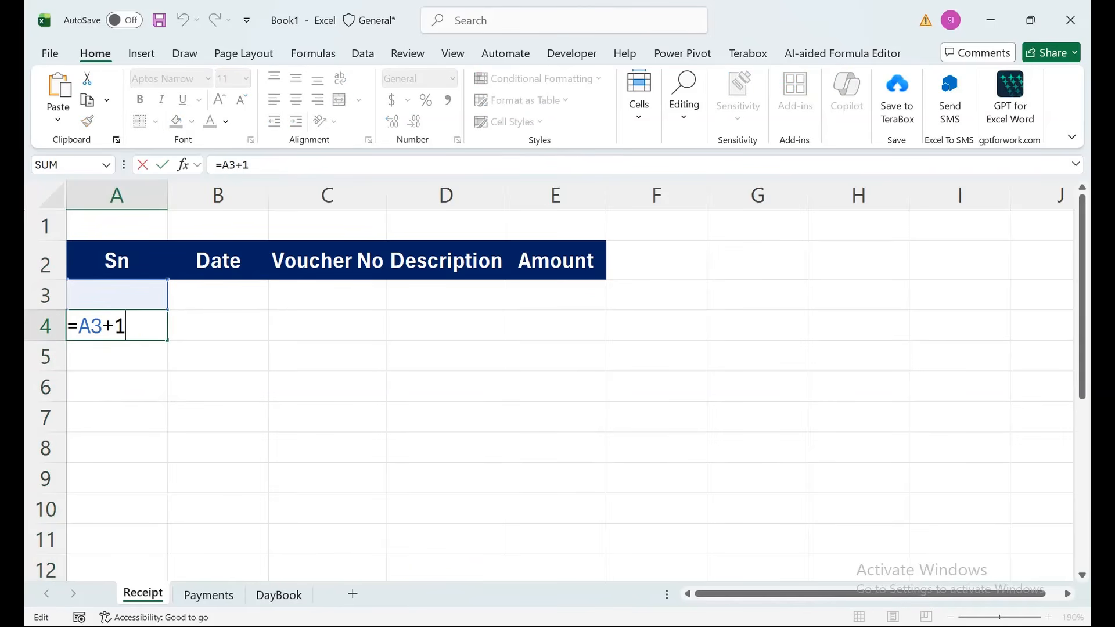
{"action": "left_click", "coordinate": [78, 326]}
{"action": "type", "text": "if"}
{"action": "key", "text": "Down"}
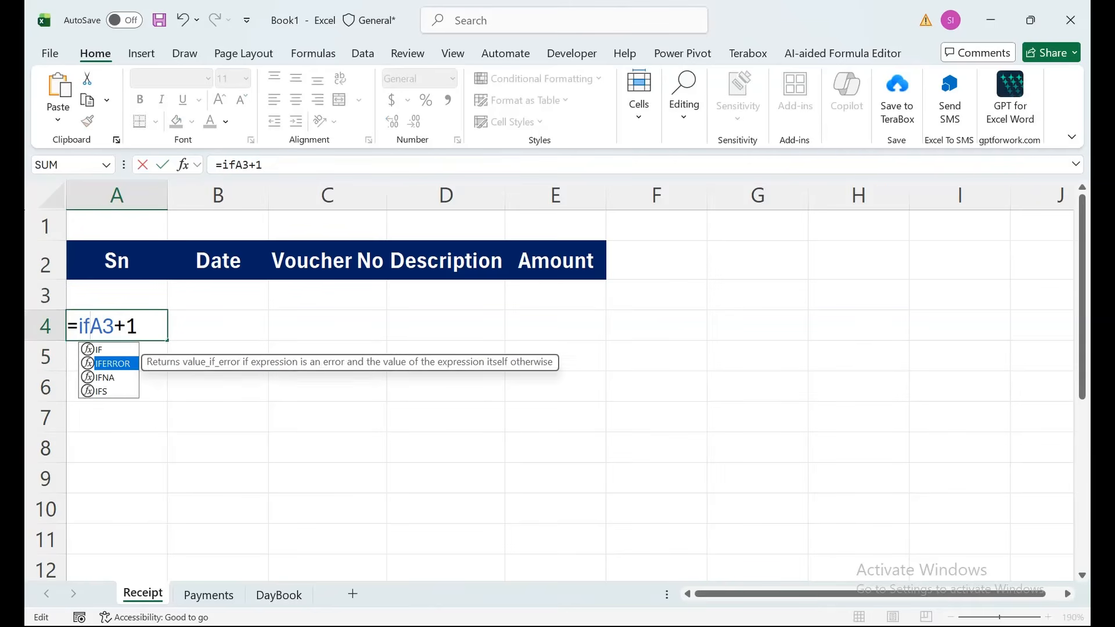
{"action": "key", "text": "Tab"}
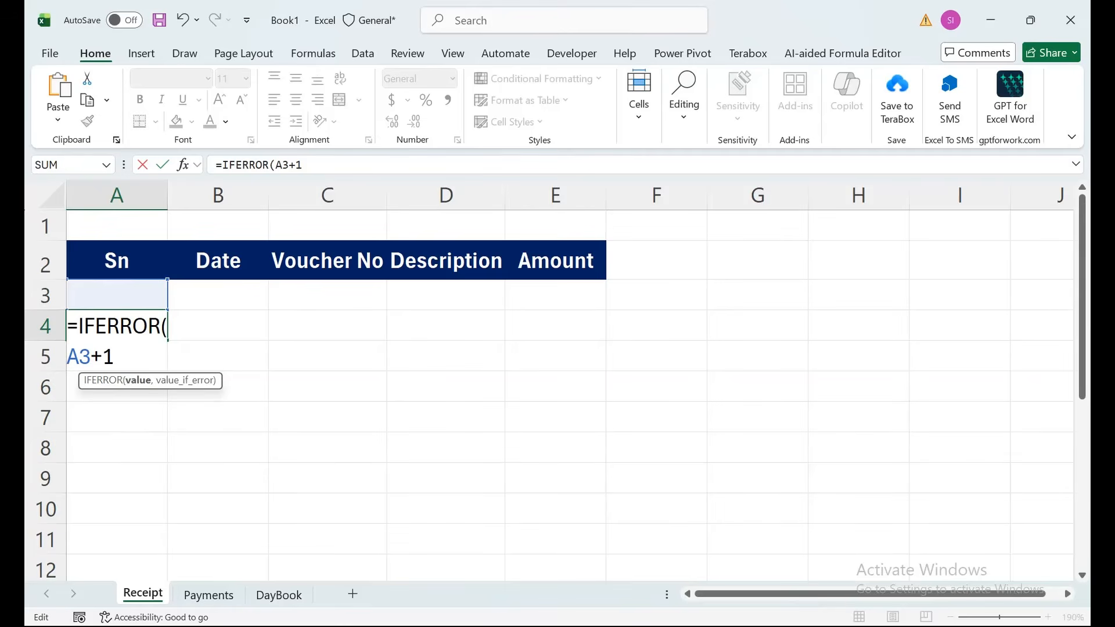
{"action": "key", "text": "End"}
{"action": "type", "text": ",\"\")"}
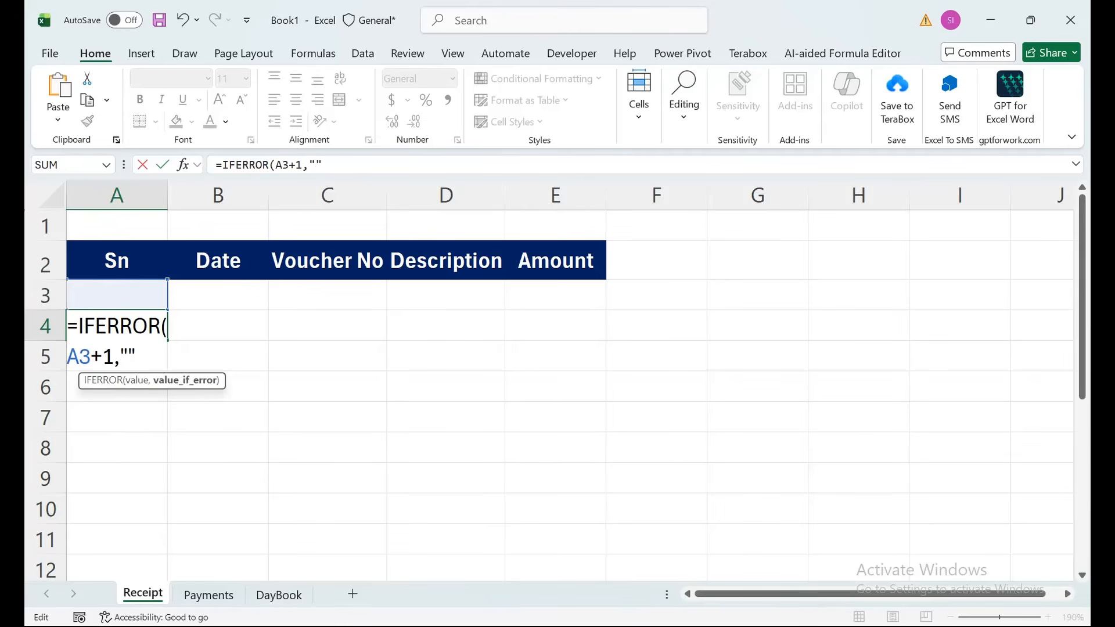
{"action": "key", "text": "Return"}
- Fill the A4 serial number formula down through A200
{"action": "key", "text": "Up"}
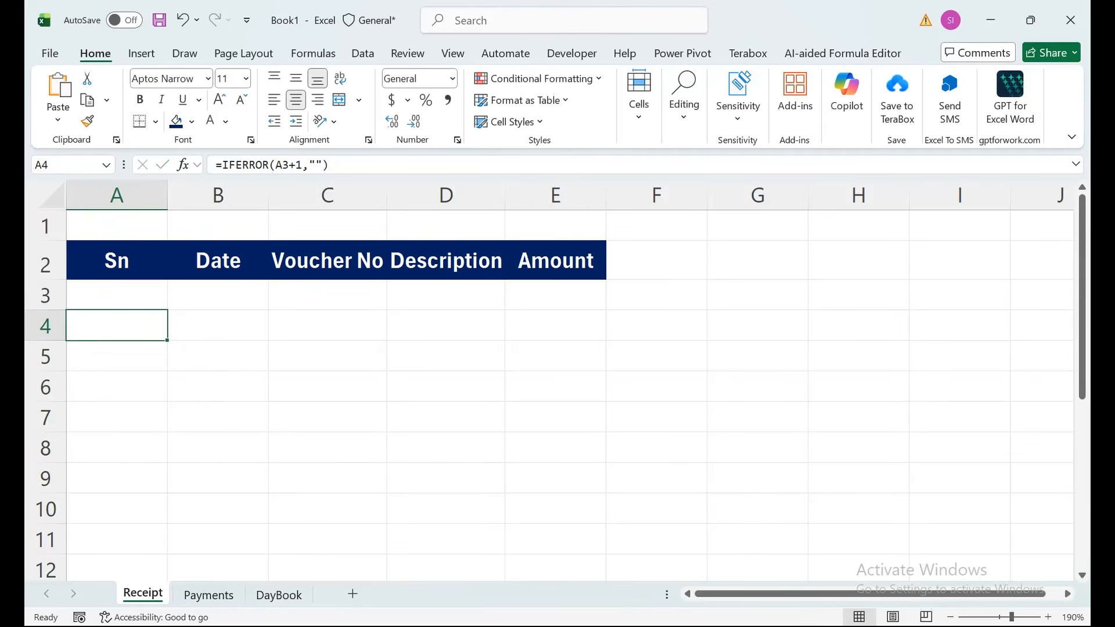
{"action": "left_click", "coordinate": [73, 165]}
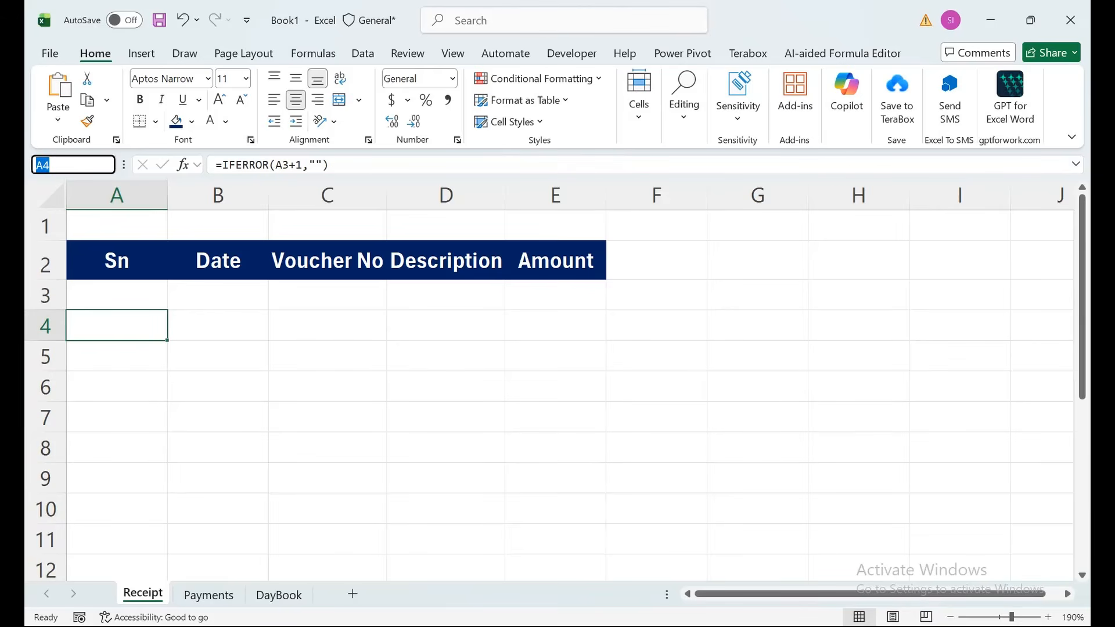
{"action": "type", "text": "A200"}
{"action": "key", "text": "shift+Return"}
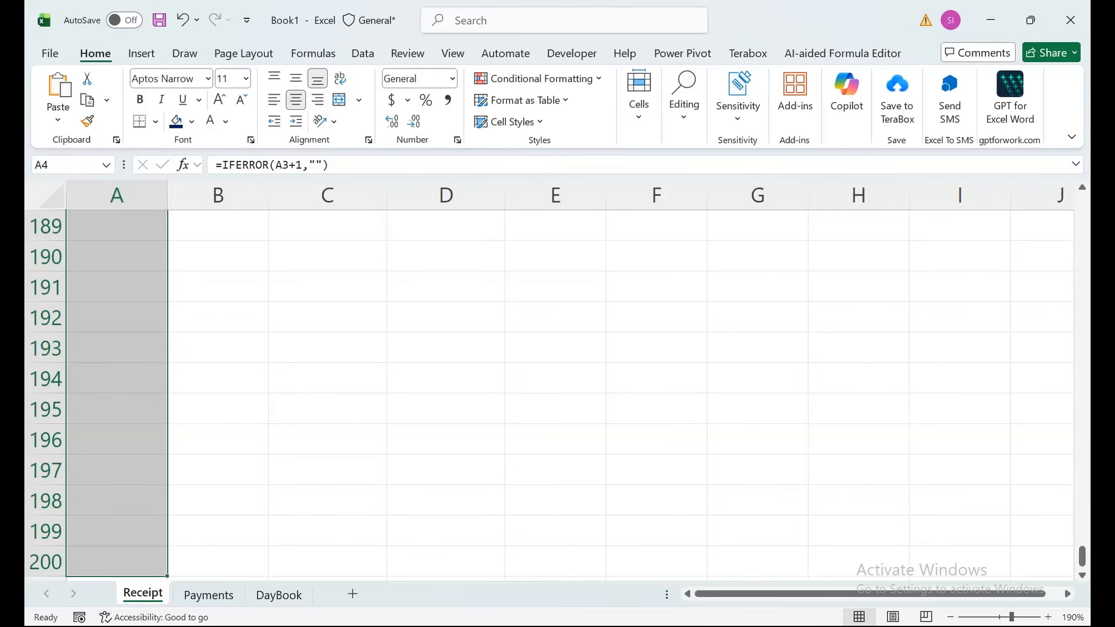
{"action": "key", "text": "ctrl+d"}
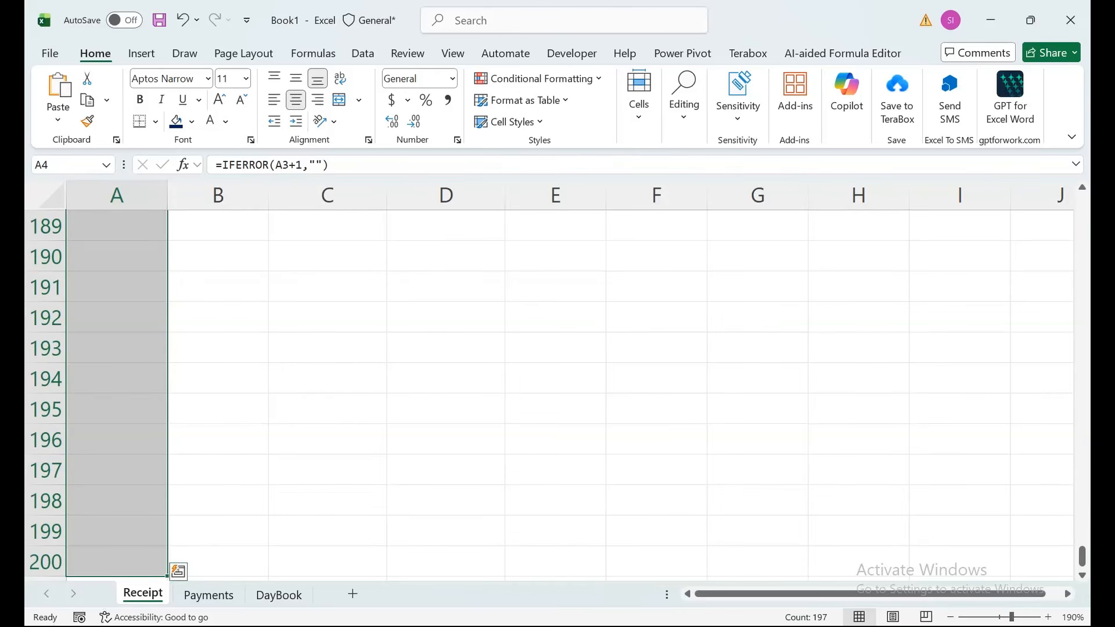
- Paste six receipt records into B3:E8, vouchers RV-001 to RV-006 dated 1-Mar to 5-Mar, from Opening Balance 50,000 to Customer Payment 12,000
{"action": "key", "text": "ctrl+Up"}
{"action": "key", "text": "Right"}
{"action": "key", "text": "Up"}
{"action": "key", "text": "Down"}
{"action": "key", "text": "Down"}
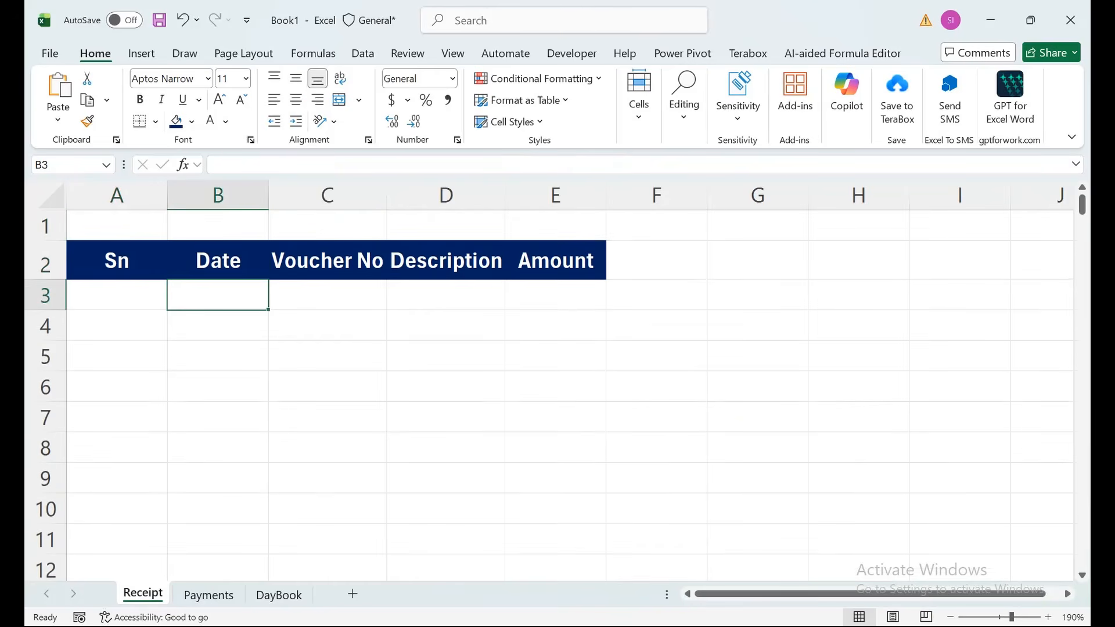
{"action": "key", "text": "Right"}
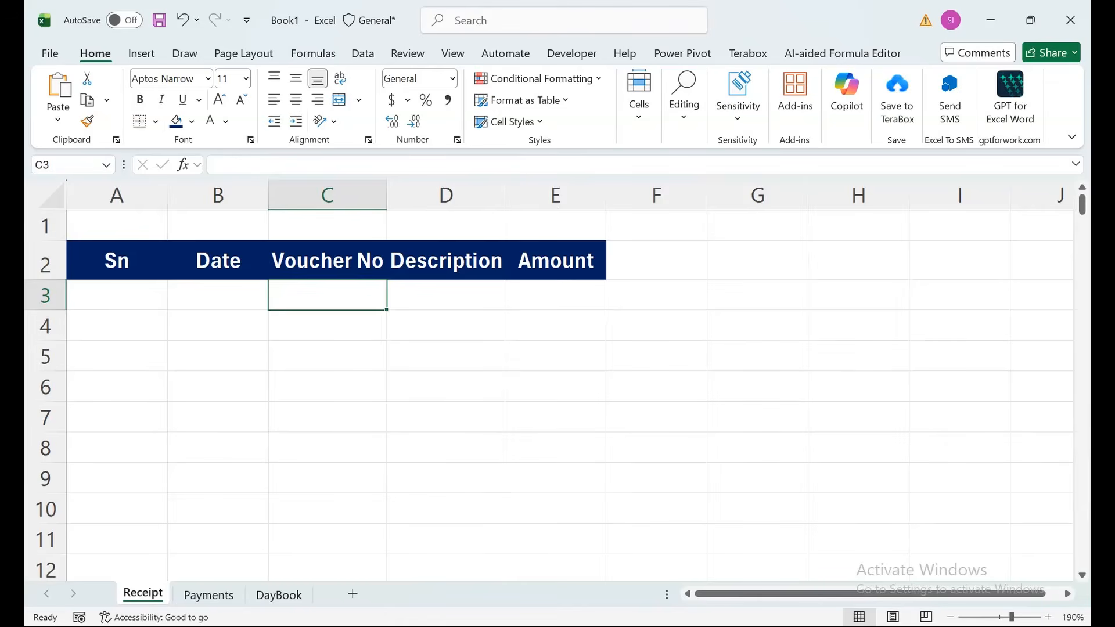
{"action": "key", "text": "Left"}
{"action": "type", "text": "1-Mar\tRV-001\tOpening Balance\t50,000 2-Mar\tRV-002\tCash Sale\t10,000 2-Mar\tRV-003\tCustomer Payment\t15,000 3-Mar\tRV-004\tOther Income\t5,000 4-Mar\tRV-005\tCash Sale\t8,000 5-Mar\tRV-006\tCustomer Payment\t12,000"}
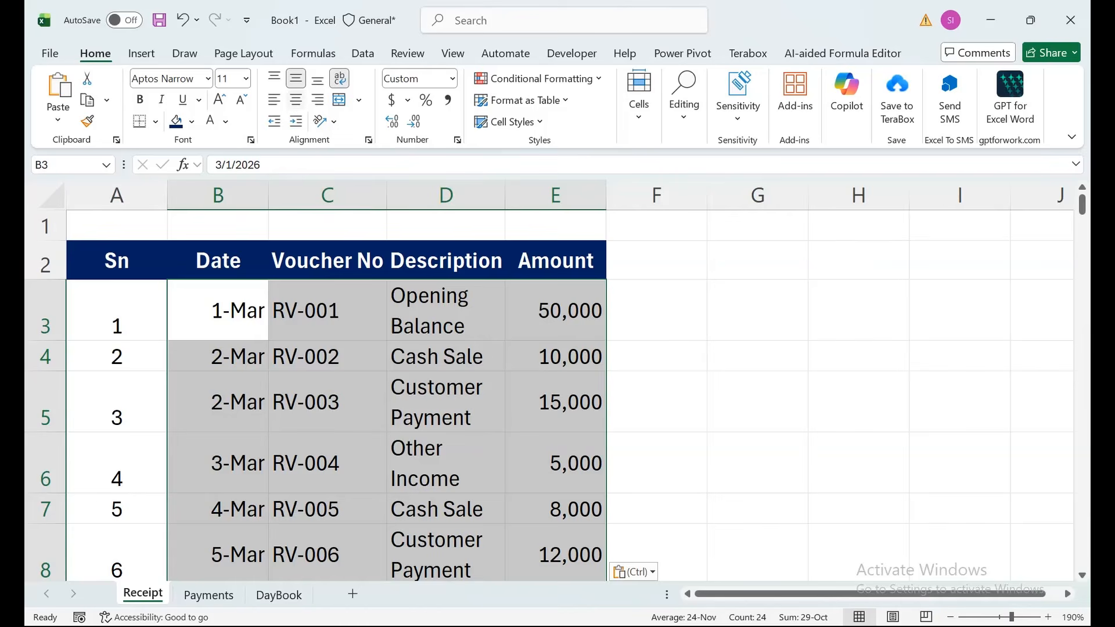
- Center the receipt records with text wrapping turned off, and autofit the Description column
{"action": "left_click", "coordinate": [295, 99]}
{"action": "left_click", "coordinate": [340, 78]}
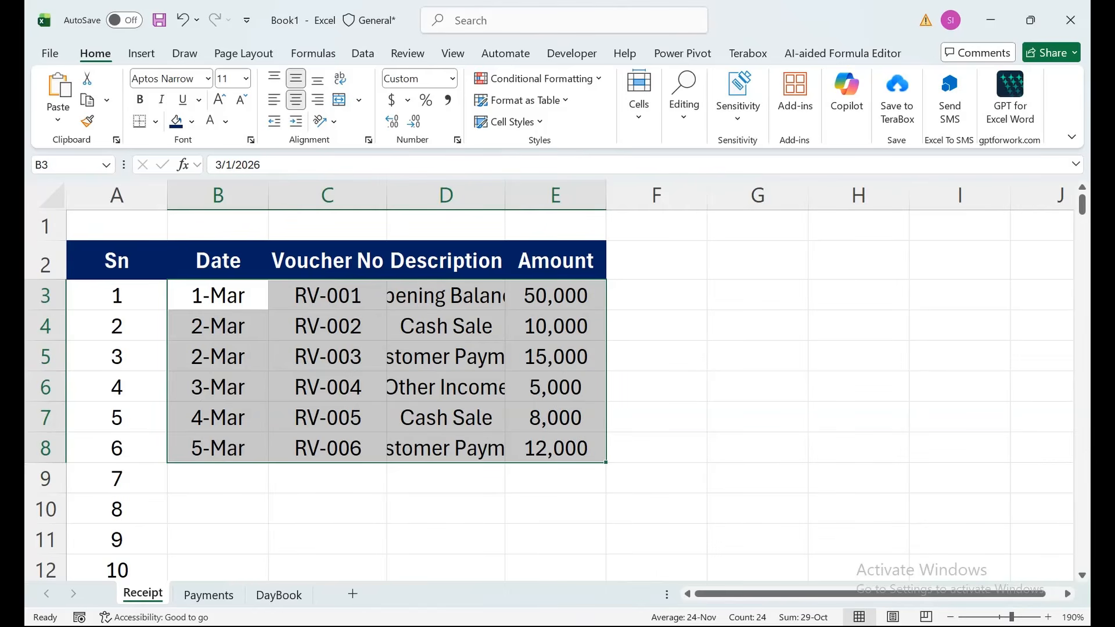
{"action": "left_click_drag", "start_coordinate": [218, 296], "coordinate": [217, 447]}
{"action": "left_click_drag", "start_coordinate": [327, 296], "coordinate": [328, 449]}
{"action": "double_click", "coordinate": [505, 196]}
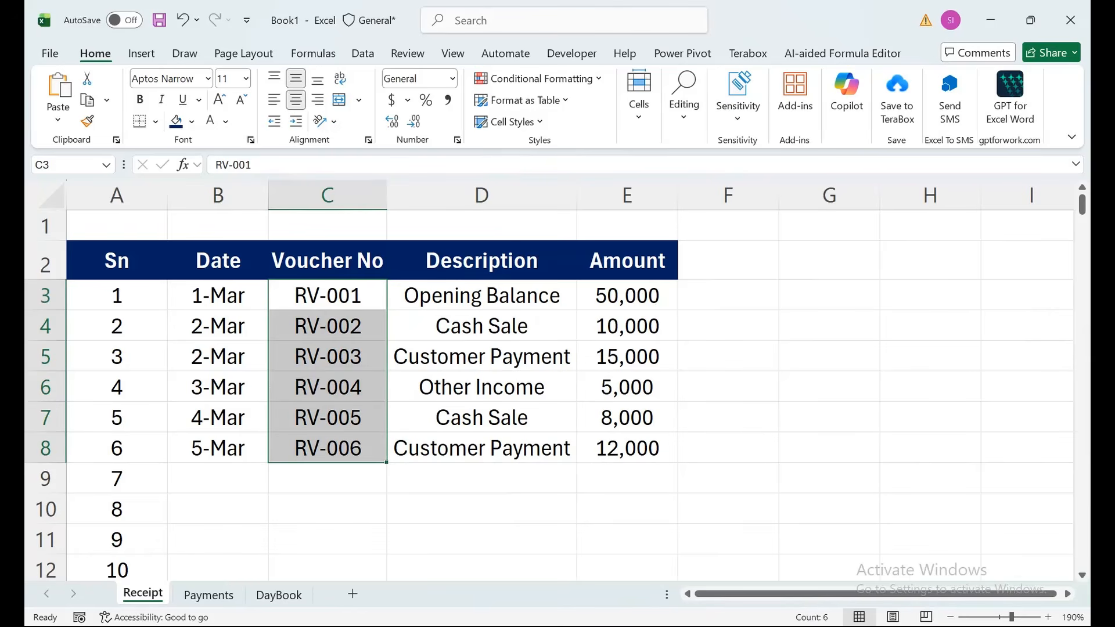
{"action": "left_click", "coordinate": [117, 296]}
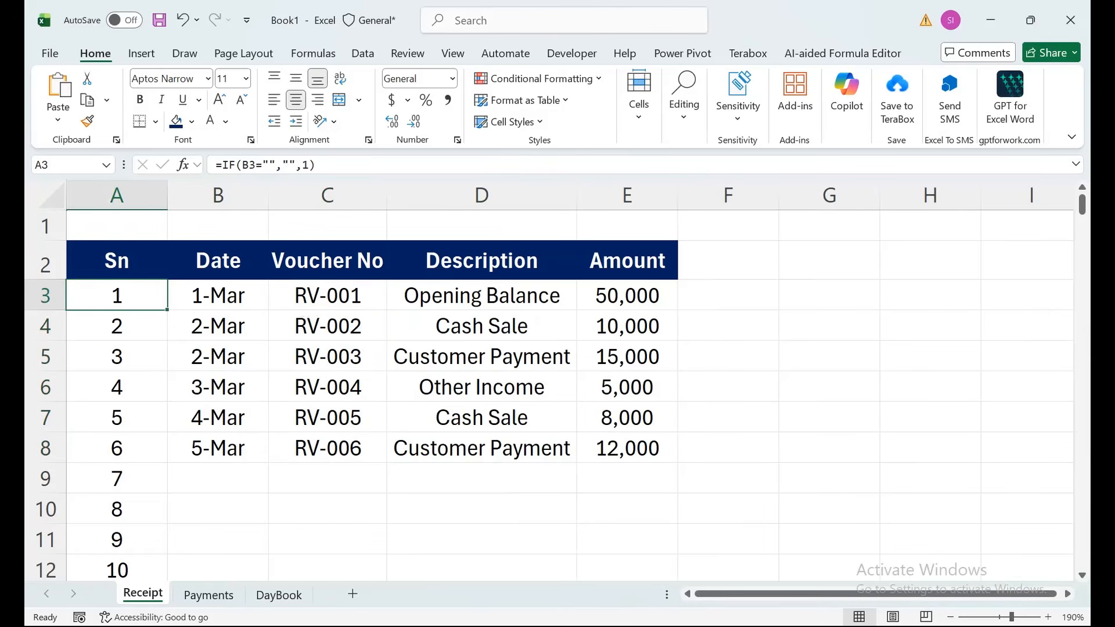
{"action": "left_click", "coordinate": [218, 479]}
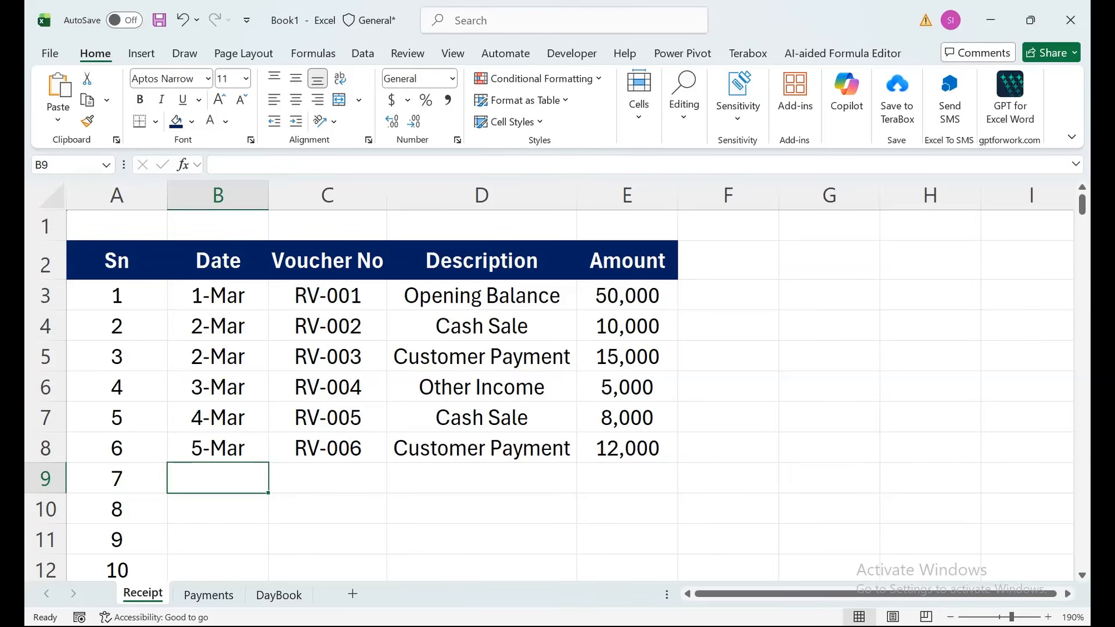
- Copy the whole receipt table, A2:E200, and paste it at A2 of the Payments sheet
{"action": "left_click", "coordinate": [116, 261]}
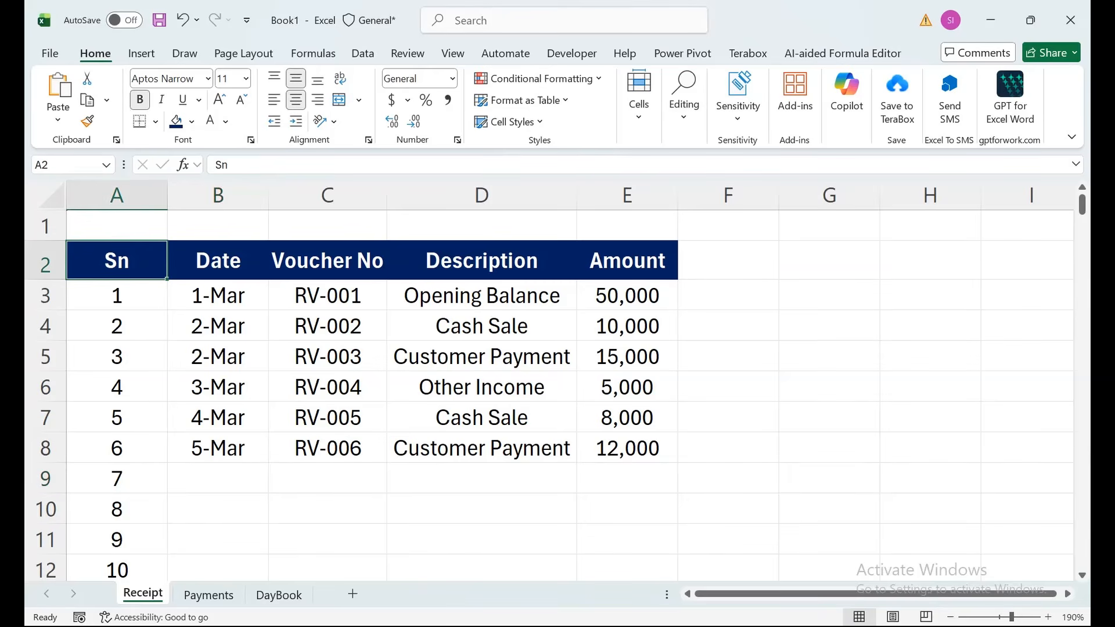
{"action": "key", "text": "ctrl+shift+End"}
{"action": "key", "text": "ctrl+c"}
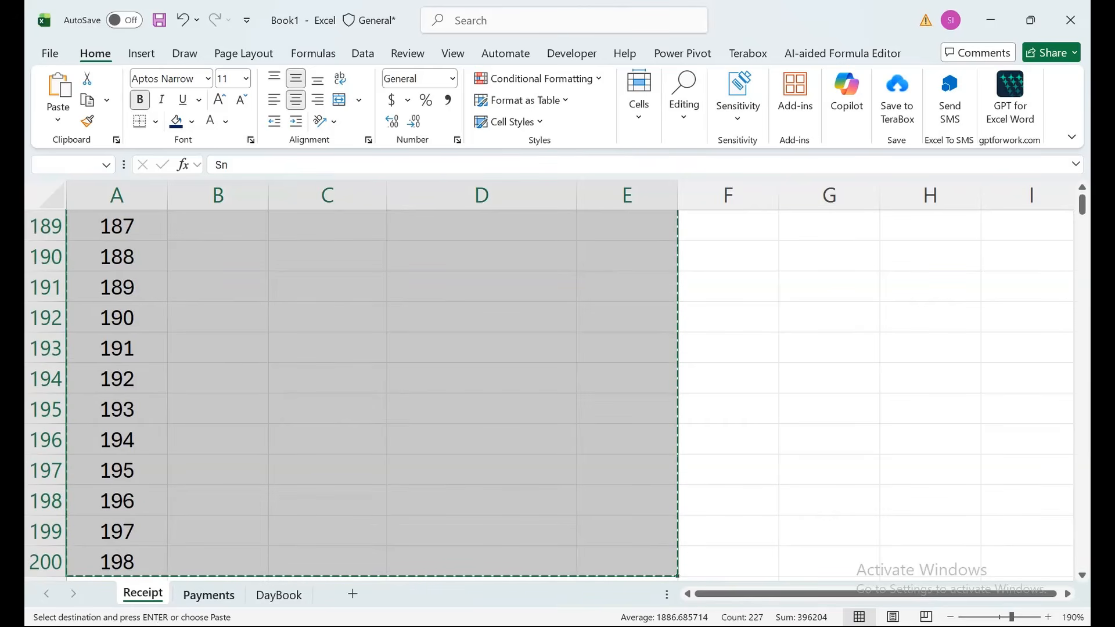
{"action": "key", "text": "ctrl+Page_Down"}
{"action": "left_click", "coordinate": [73, 220]}
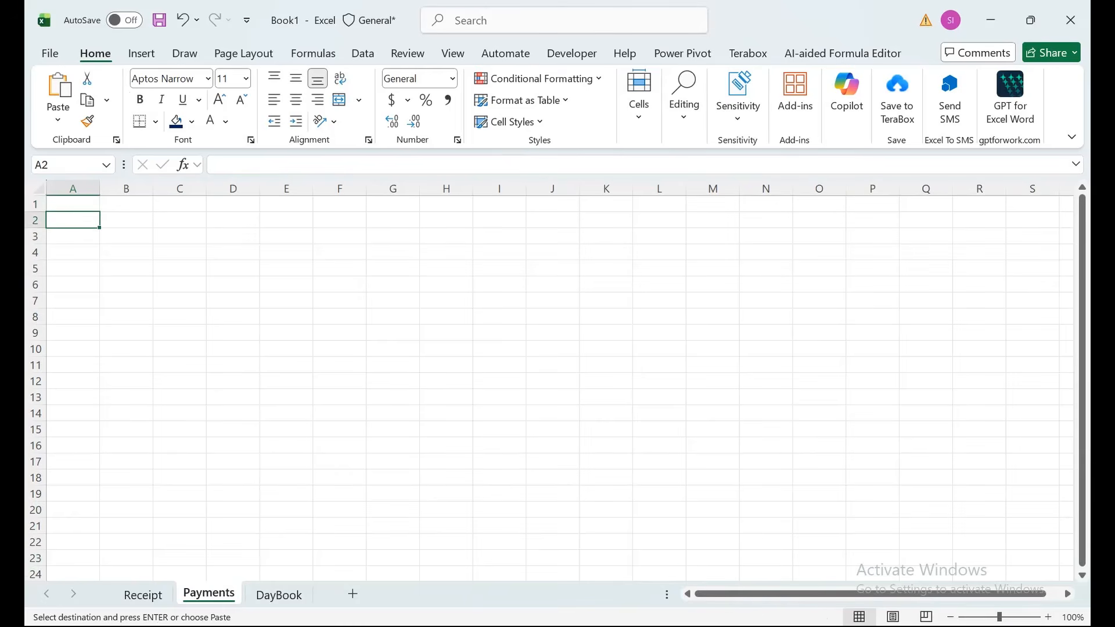
{"action": "key", "text": "ctrl+v"}
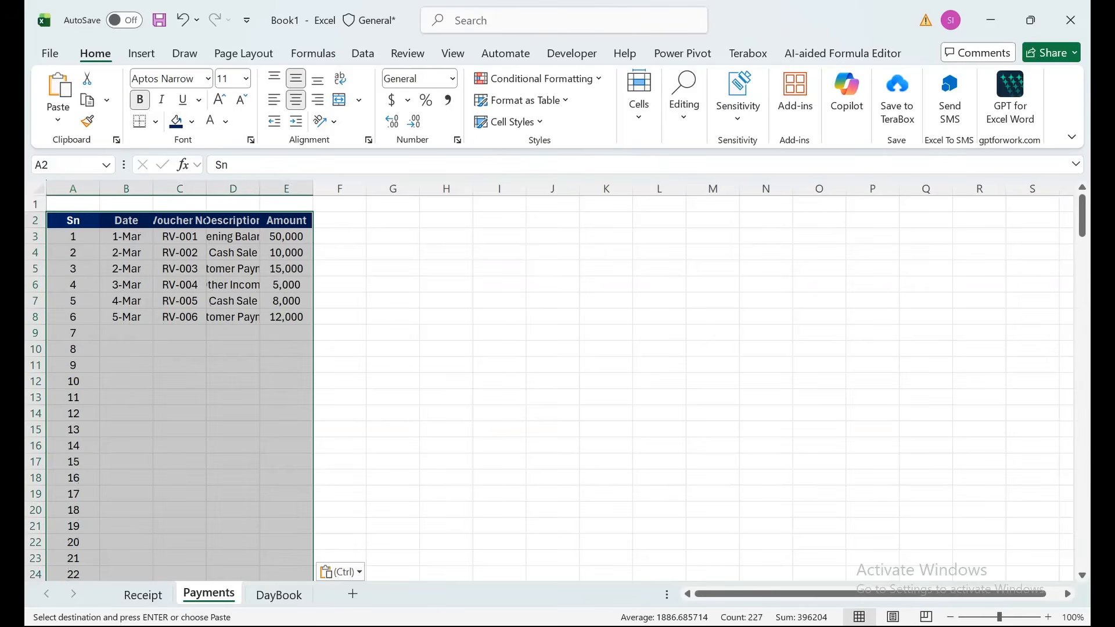
- Apply the receipt table's column widths to the pasted Payments table with Paste Special
{"action": "scroll", "coordinate": [549, 380], "scroll_direction": "up", "scroll_amount": 5, "text": "ctrl"}
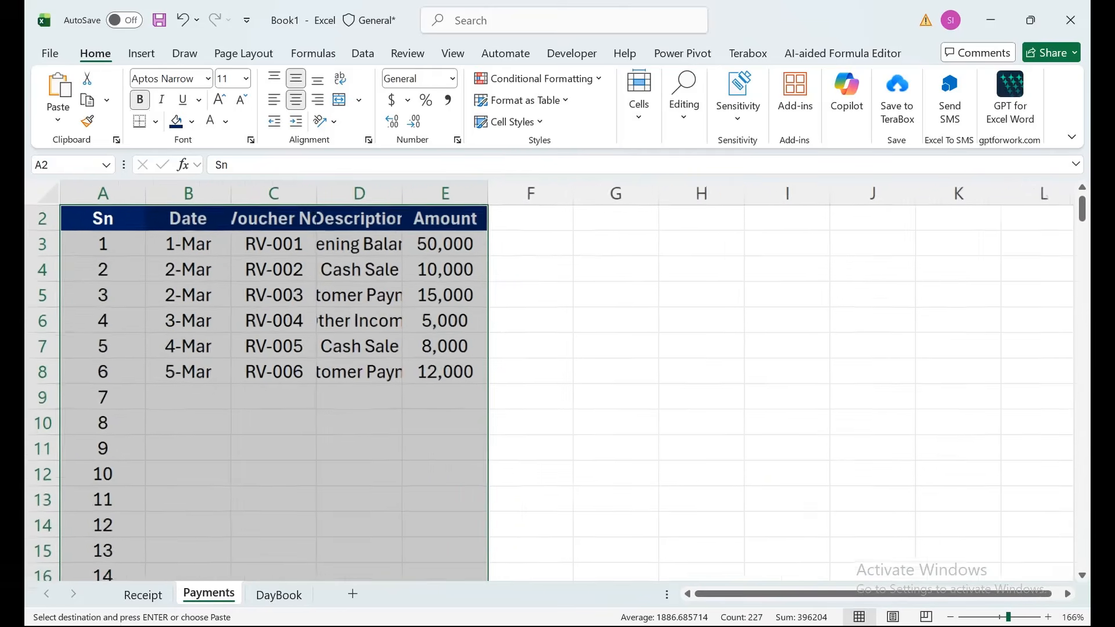
{"action": "left_click_drag", "start_coordinate": [1082, 206], "coordinate": [1082, 201]}
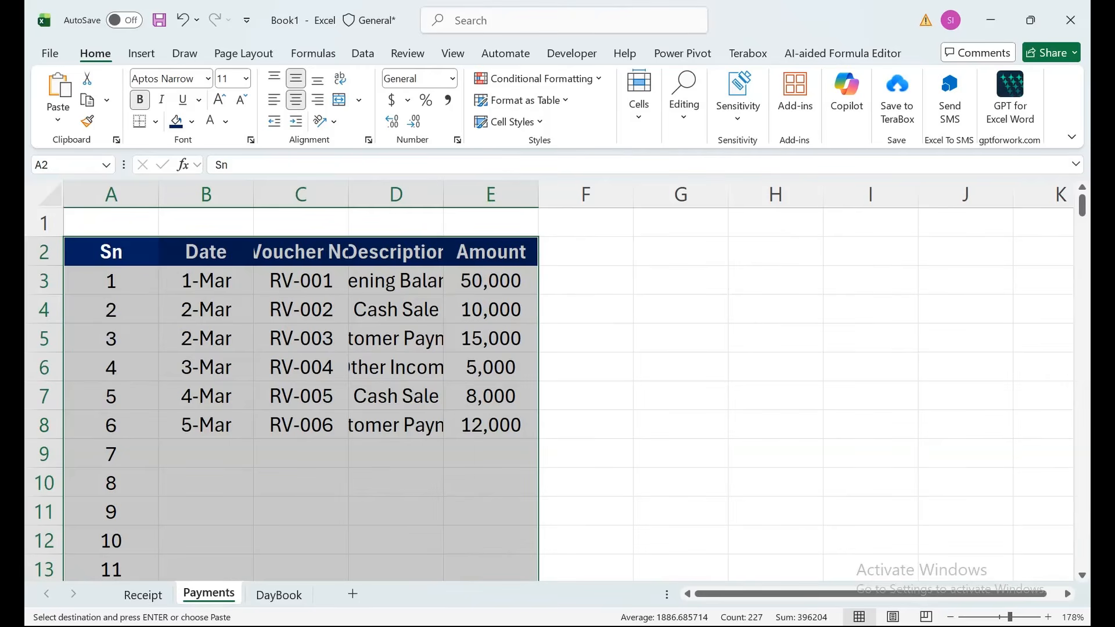
{"action": "key", "text": "ctrl+alt+v"}
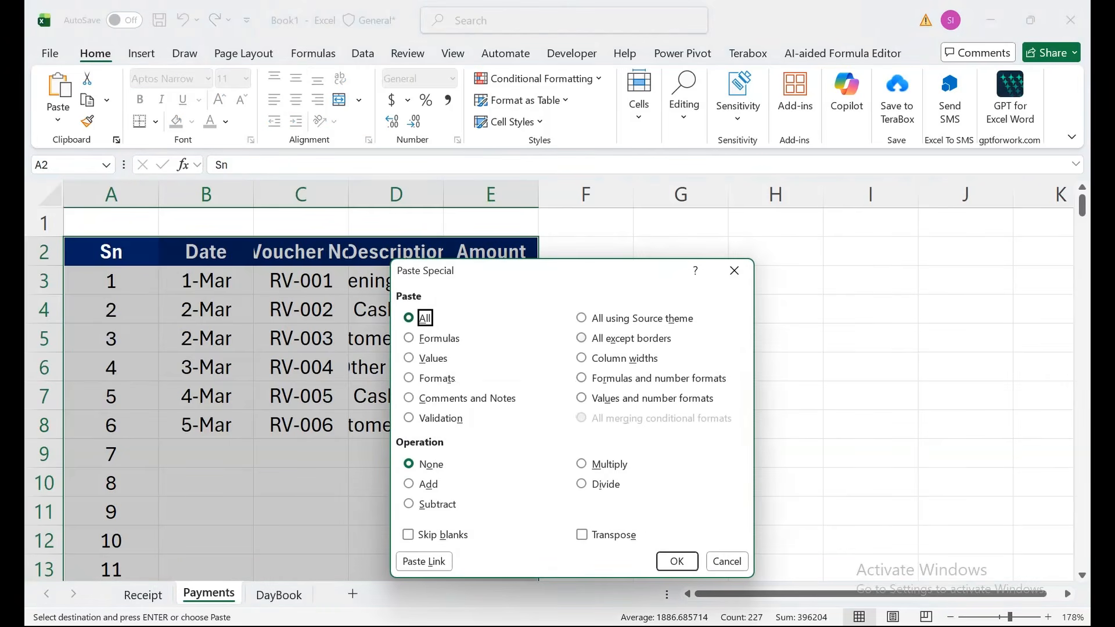
{"action": "key", "text": "w"}
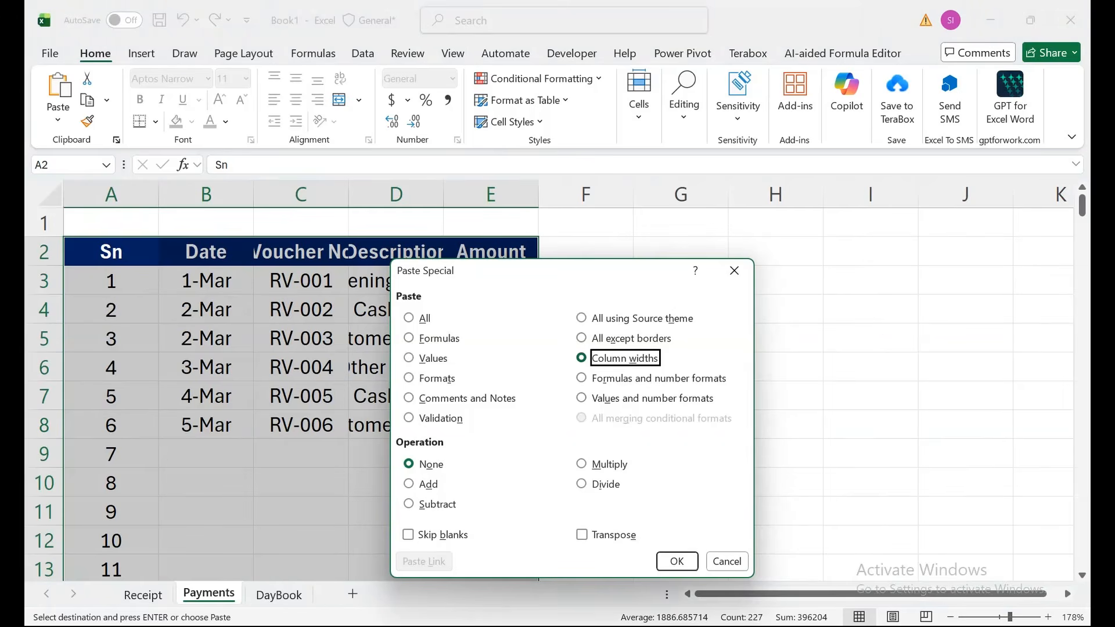
{"action": "key", "text": "Return"}
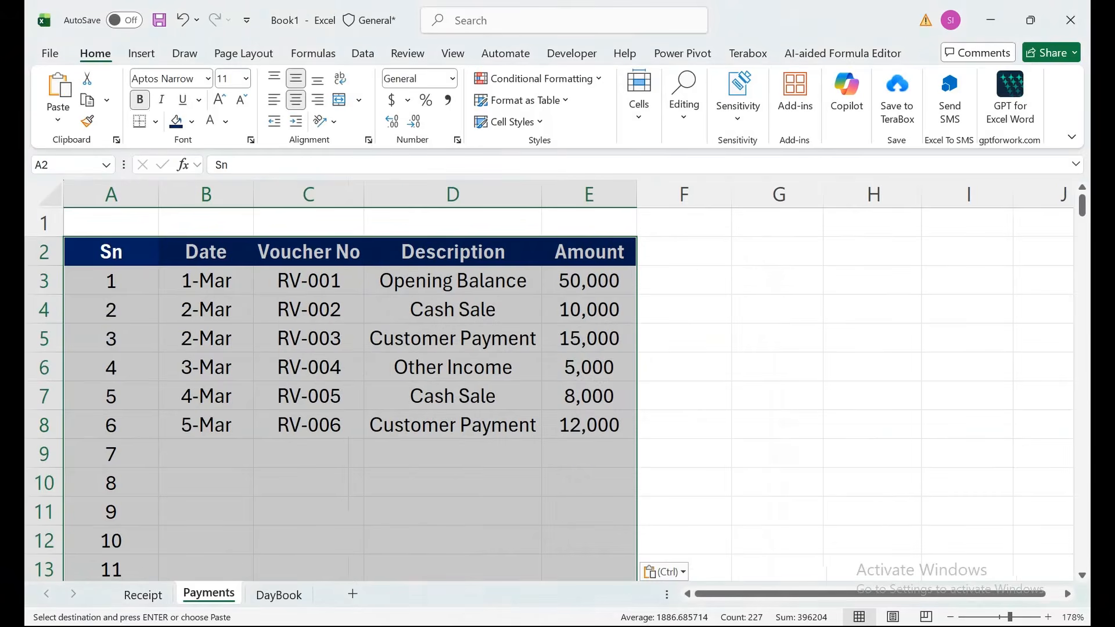
- Change the first voucher number in C3 of the Payments sheet to PV-001
{"action": "left_click", "coordinate": [207, 310]}
{"action": "left_click", "coordinate": [309, 280]}
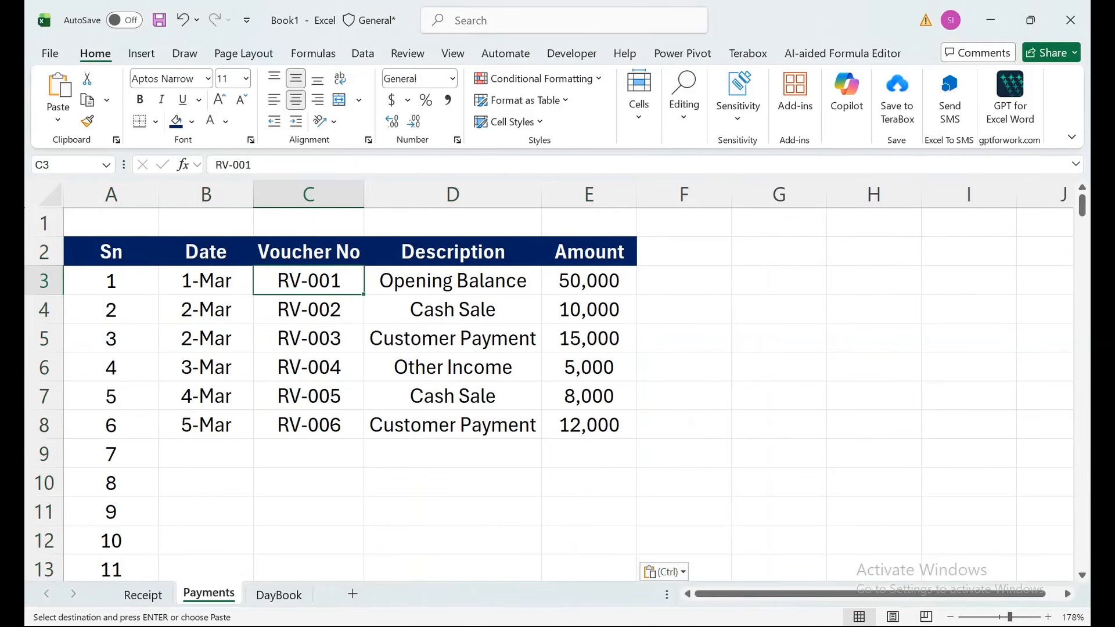
{"action": "double_click", "coordinate": [283, 281]}
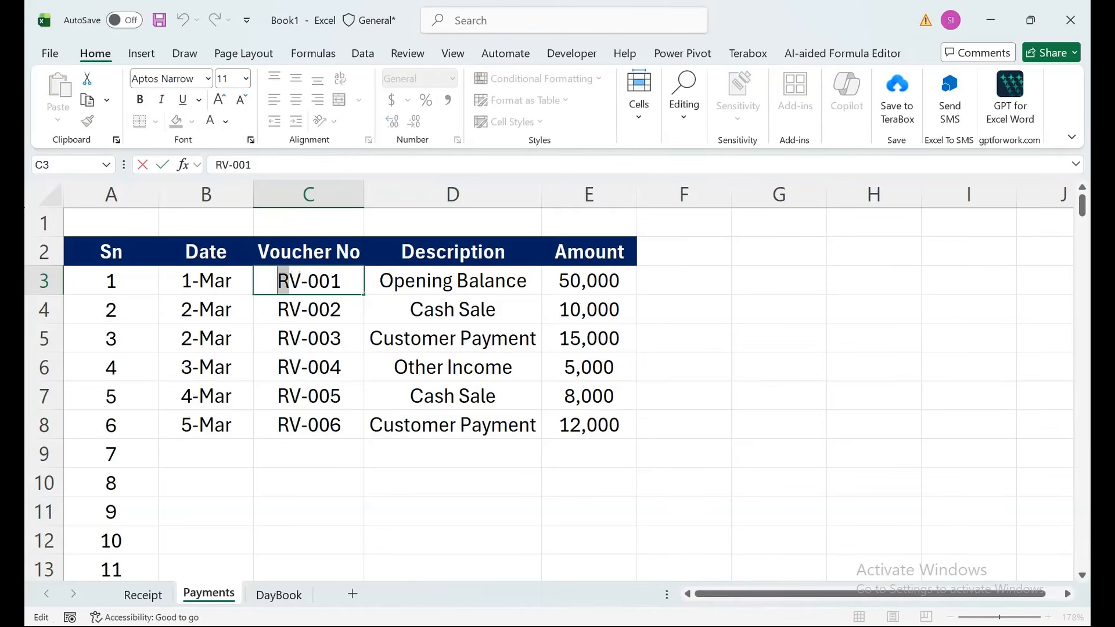
{"action": "type", "text": "P"}
{"action": "key", "text": "Return"}
{"action": "left_click", "coordinate": [308, 280]}
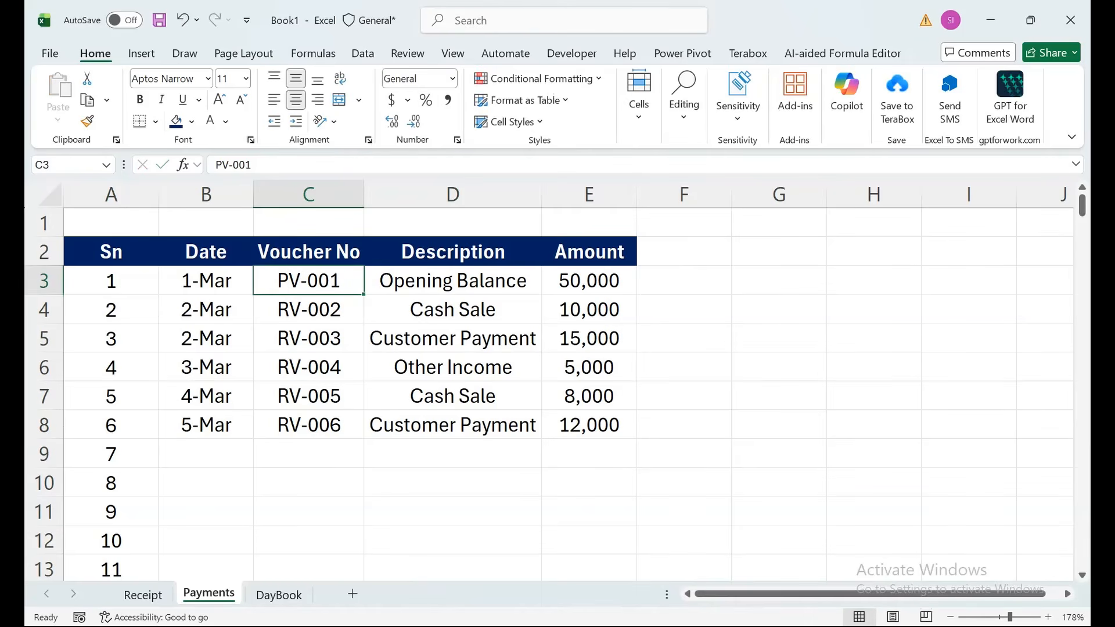
- Replace the copied records with payments PV-001 to PV-005, dated 2-Mar to 6-Mar: Office Expense 5,000, Utility Bills 3,000, Purchase Payment 7,000, Salary 10,000, Rent 8,000
{"action": "left_click", "coordinate": [453, 280]}
{"action": "left_click", "coordinate": [309, 280]}
{"action": "left_click_drag", "start_coordinate": [364, 295], "coordinate": [364, 418]}
{"action": "left_click", "coordinate": [453, 280]}
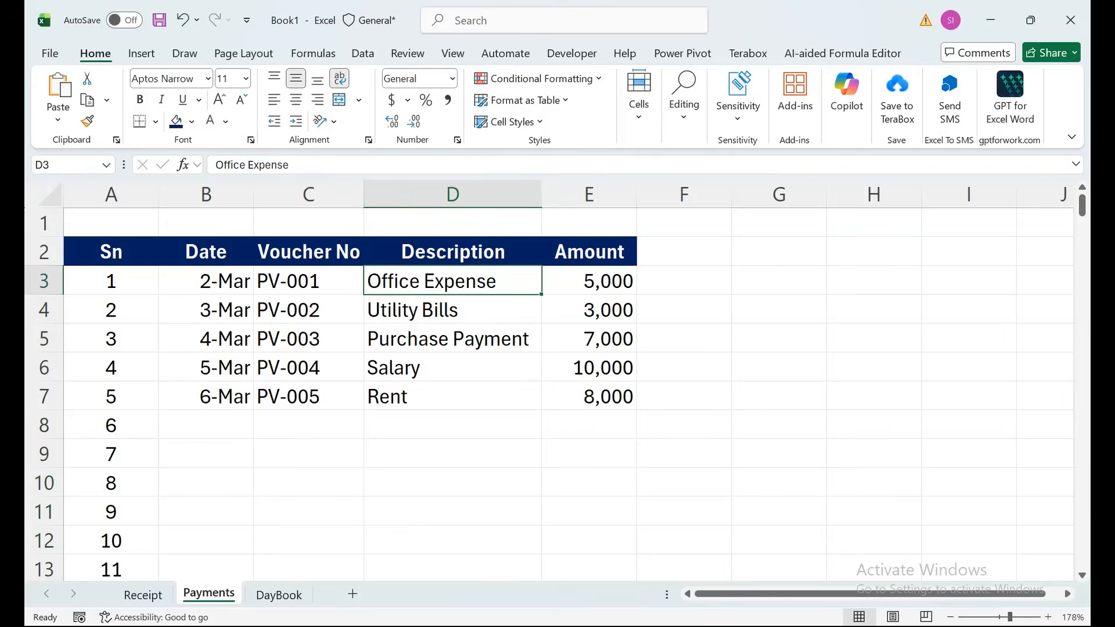
- Center the contents of the whole Date column horizontally on the Payments sheet
{"action": "left_click", "coordinate": [206, 194]}
{"action": "left_click", "coordinate": [295, 100]}
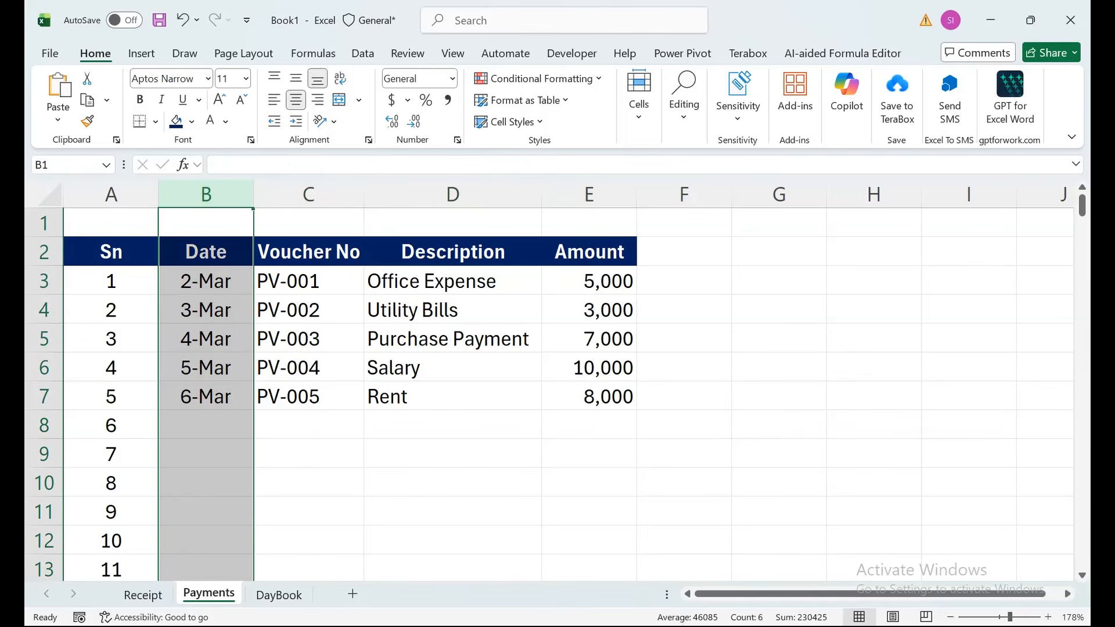
{"action": "left_click", "coordinate": [309, 281]}
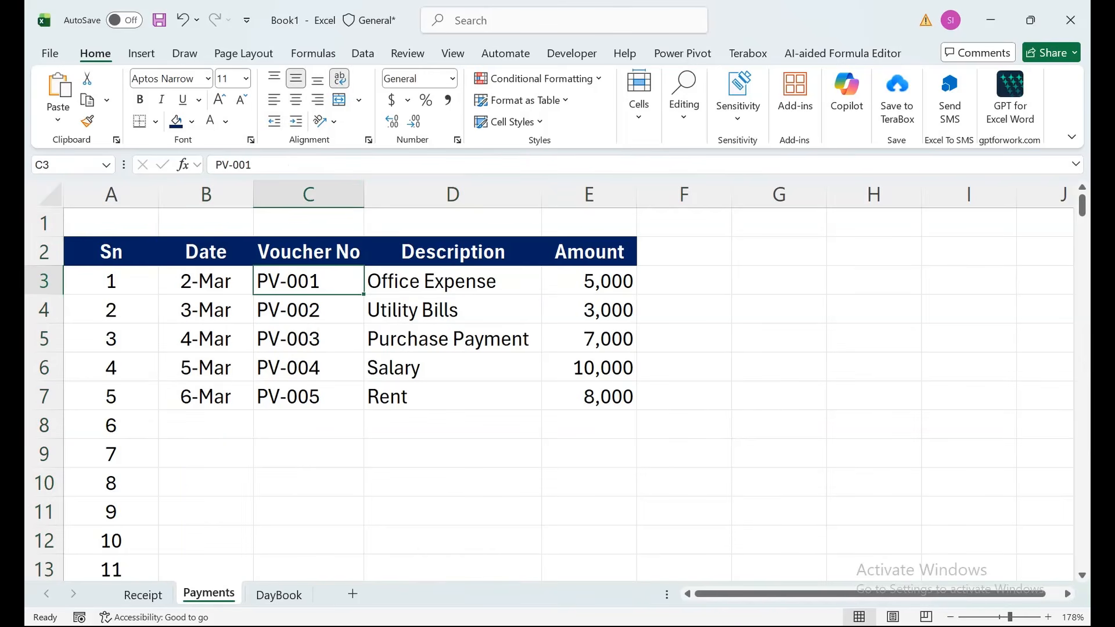
- On the DayBook sheet, enter the headings S.NO. and DATE in cells A3 and B3
{"action": "left_click", "coordinate": [278, 594]}
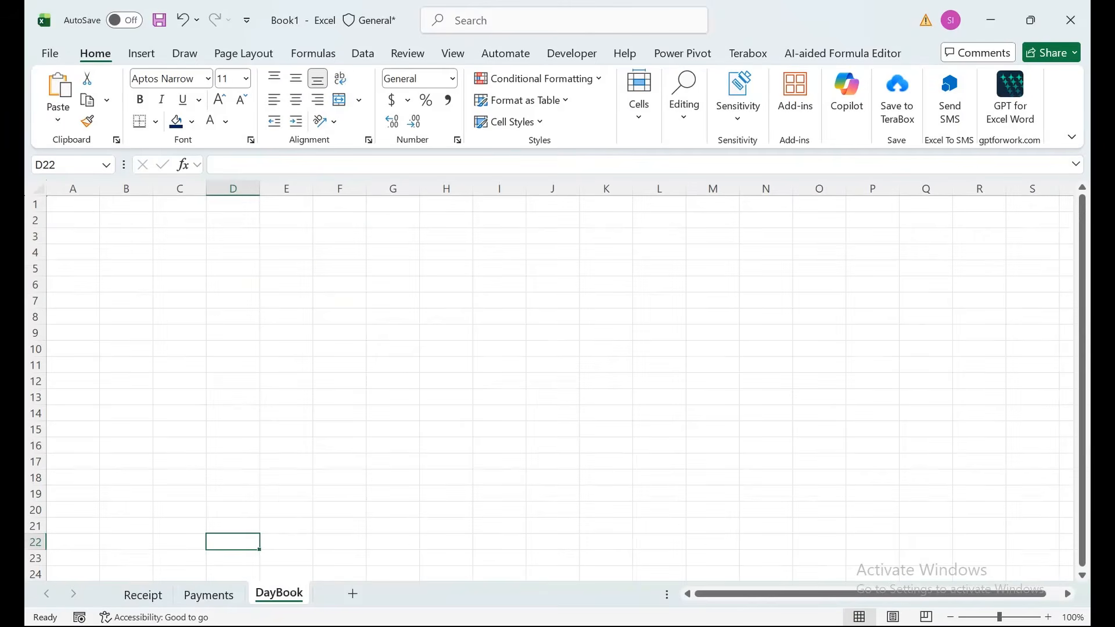
{"action": "scroll", "coordinate": [549, 380], "scroll_direction": "up", "scroll_amount": 5}
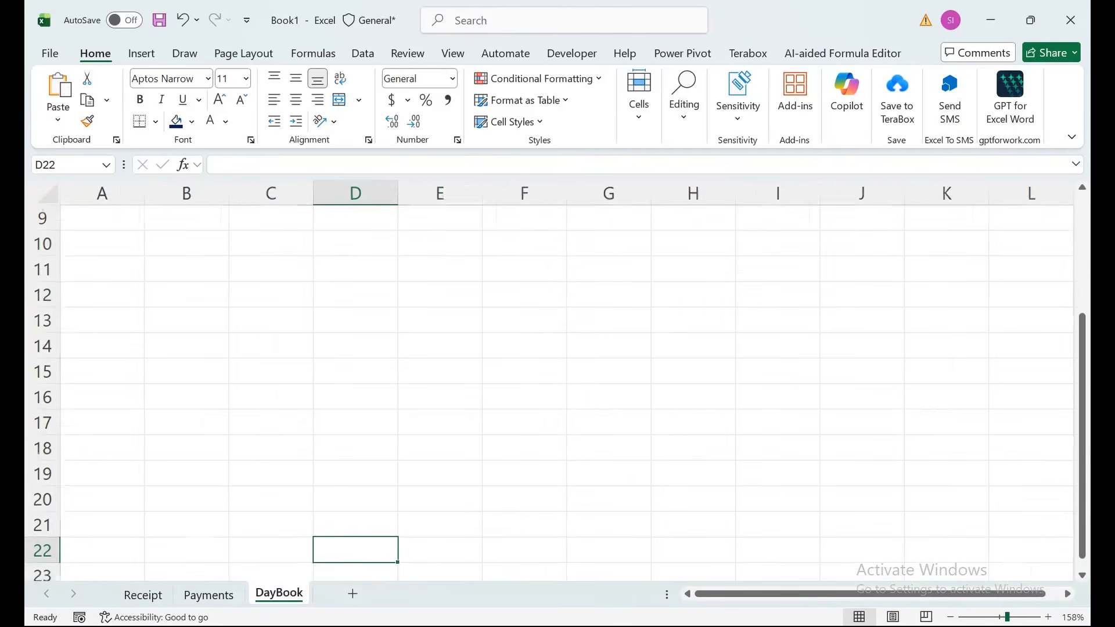
{"action": "scroll", "coordinate": [549, 381], "scroll_direction": "up", "scroll_amount": 4}
{"action": "left_click", "coordinate": [121, 291]}
{"action": "type", "text": "S"}
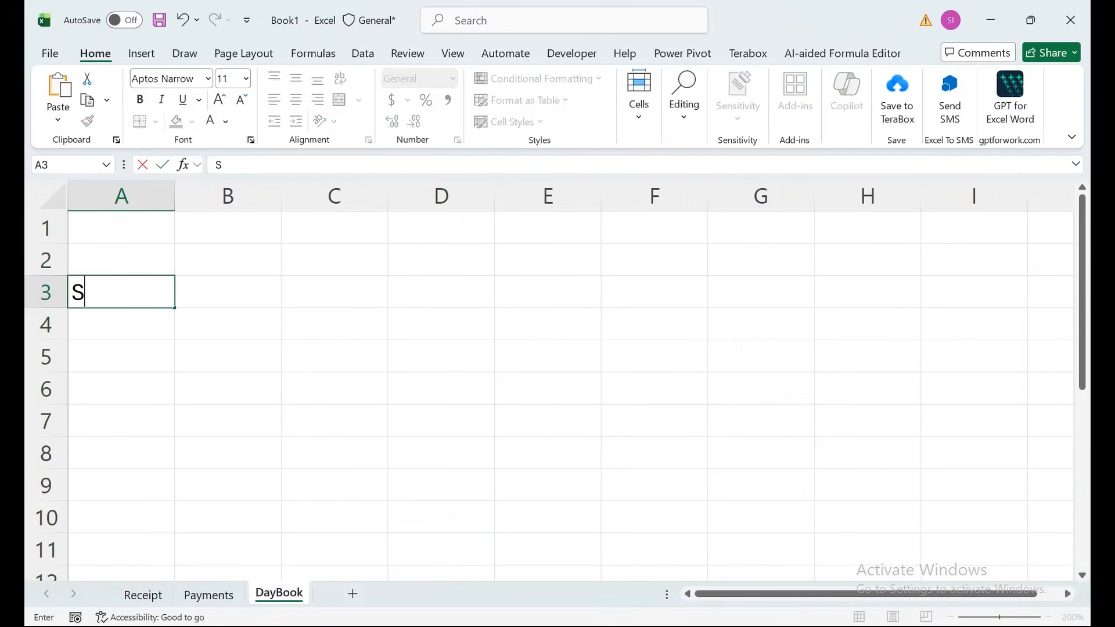
{"action": "type", "text": ".NO."}
{"action": "key", "text": "Tab"}
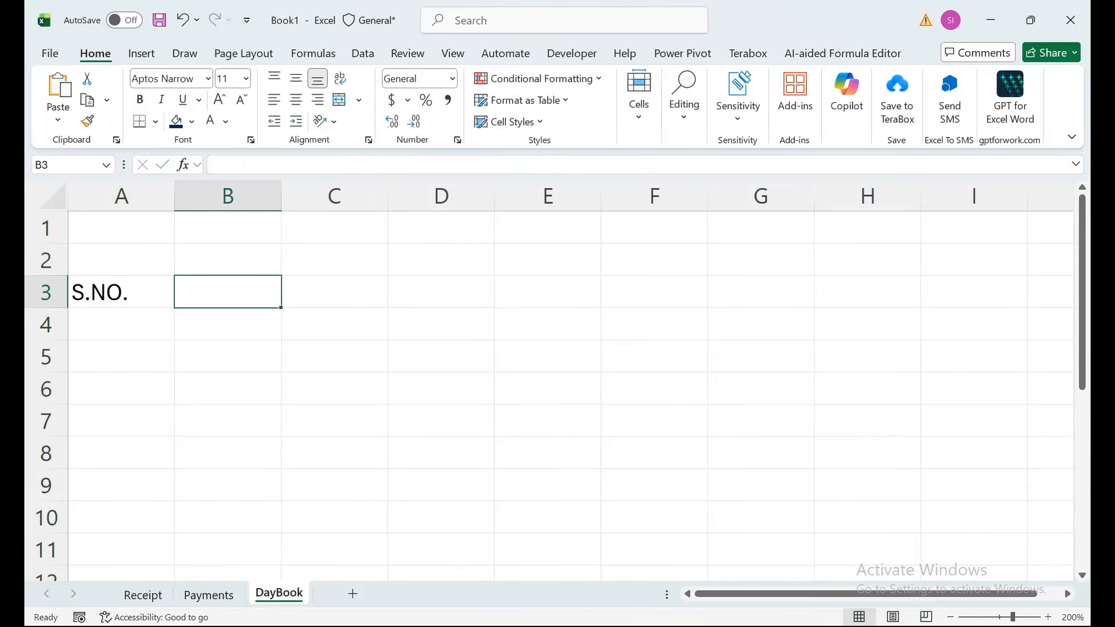
{"action": "type", "text": "DATE"}
{"action": "key", "text": "Tab"}
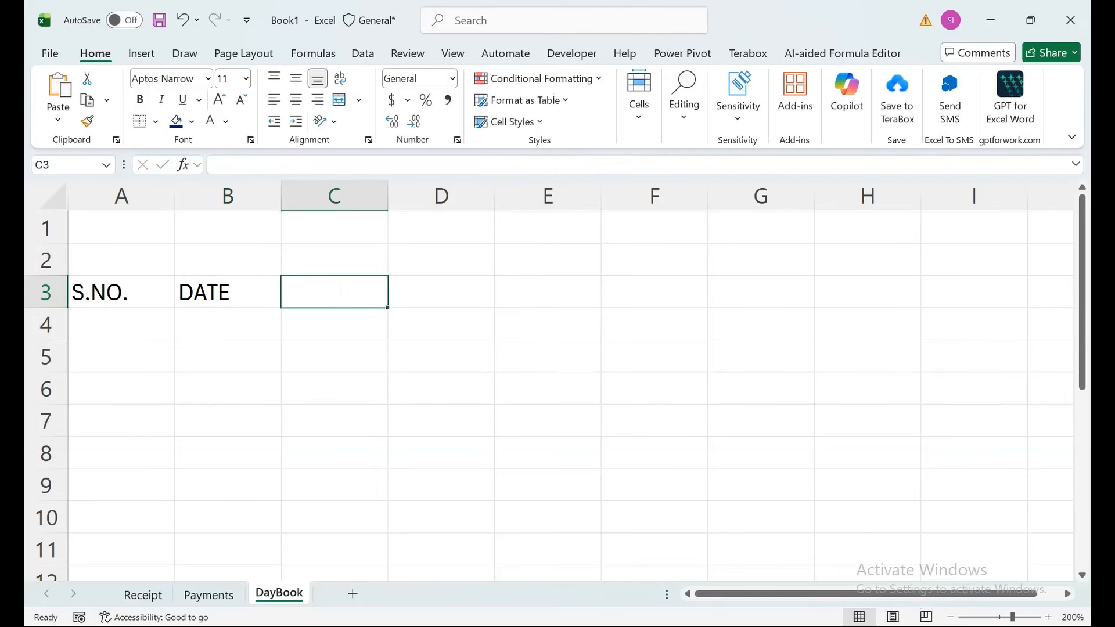
- Add the headings RECEIPT, PAYMENTS and BALANCE in cells C3 to E3 of the DayBook sheet
{"action": "type", "text": "RECEIPT"}
{"action": "key", "text": "Tab"}
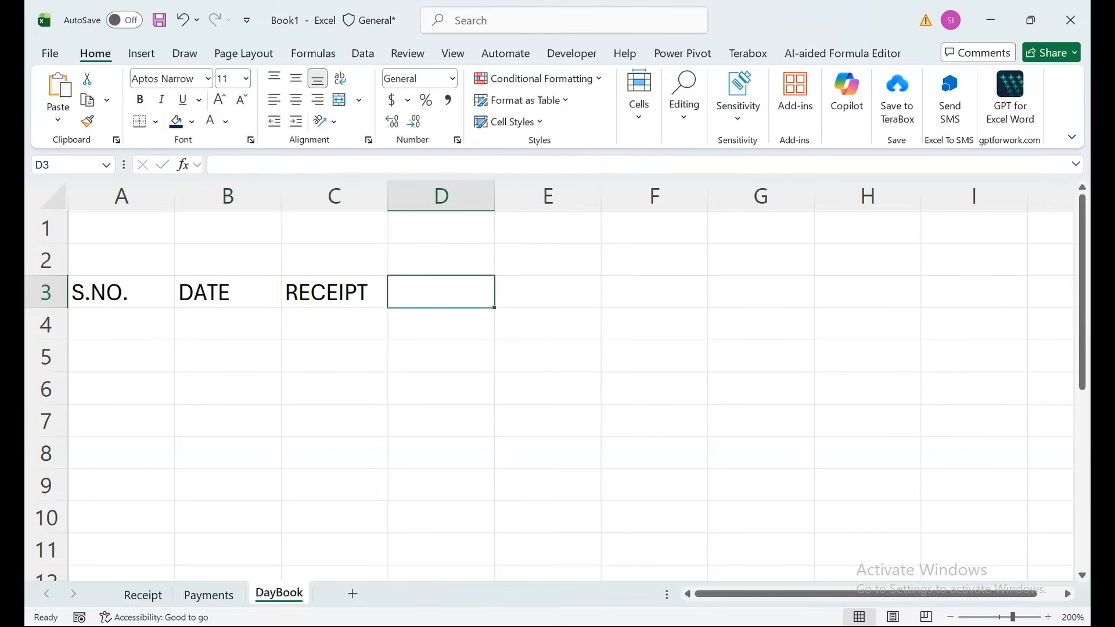
{"action": "type", "text": "PAYMENT"}
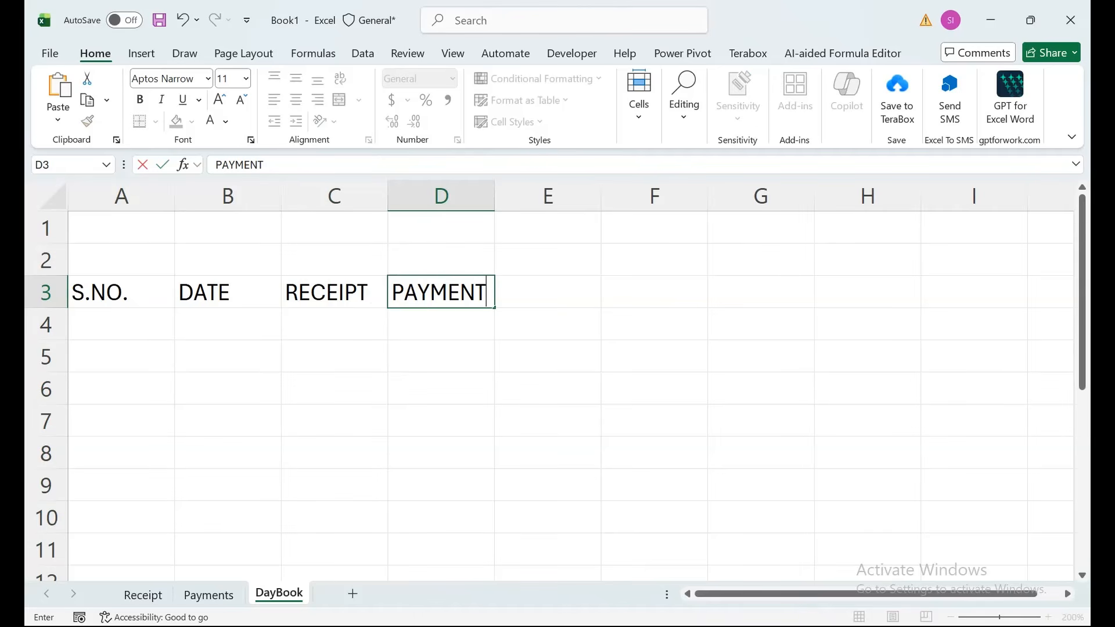
{"action": "type", "text": "S"}
{"action": "key", "text": "Tab"}
{"action": "type", "text": "BALANCE"}
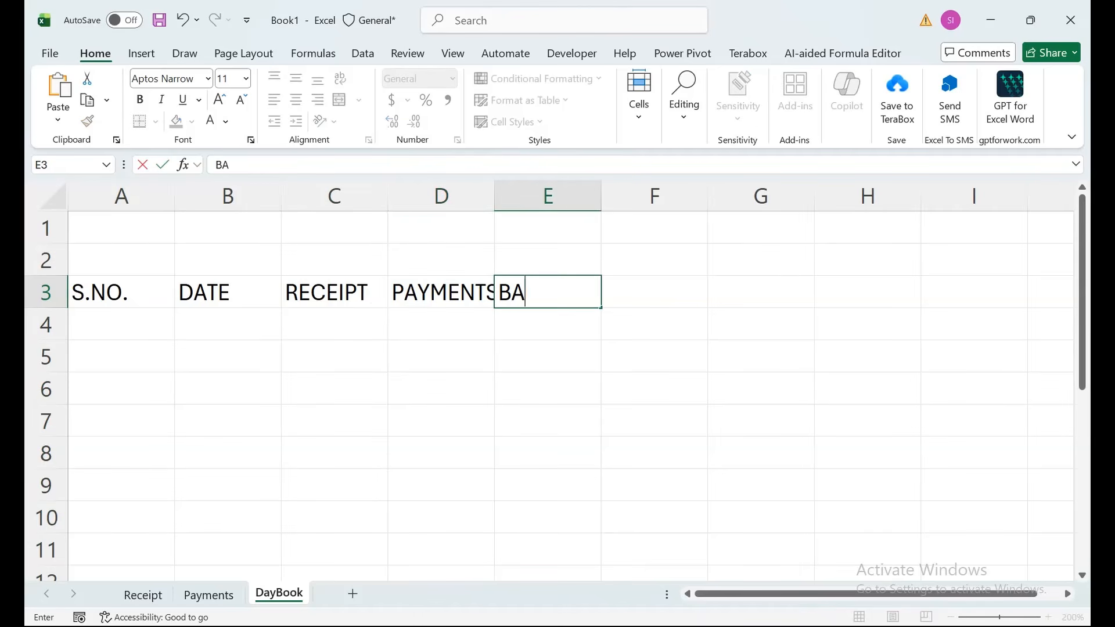
{"action": "key", "text": "Tab"}
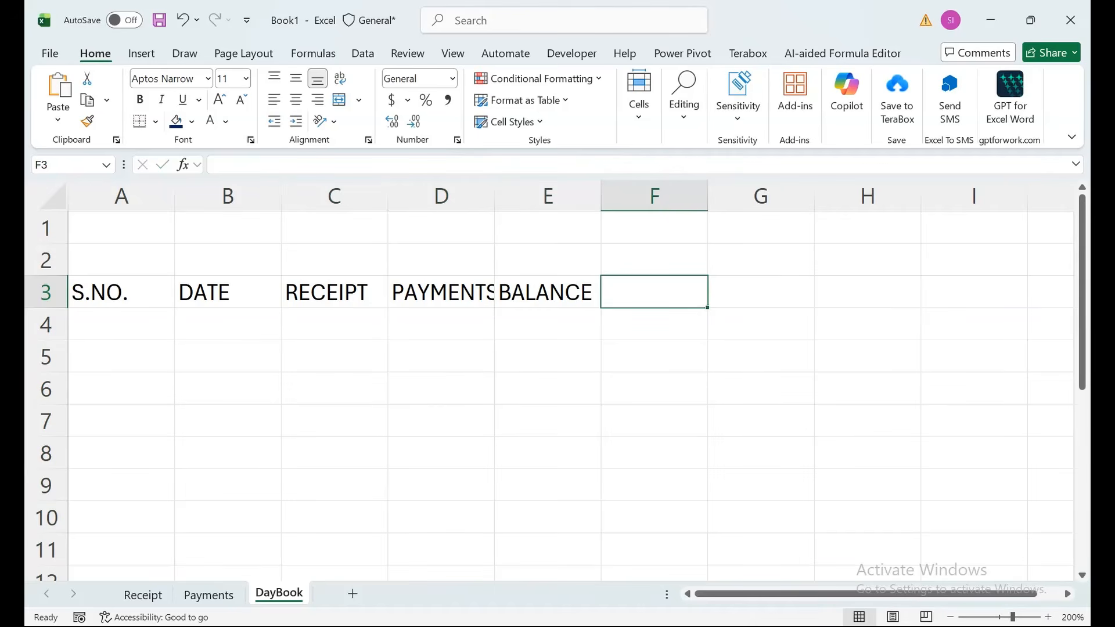
- Replace the heading in E3 with BOTD and enter BALANCE as the heading in F3
{"action": "key", "text": "Left"}
{"action": "key", "text": "F2"}
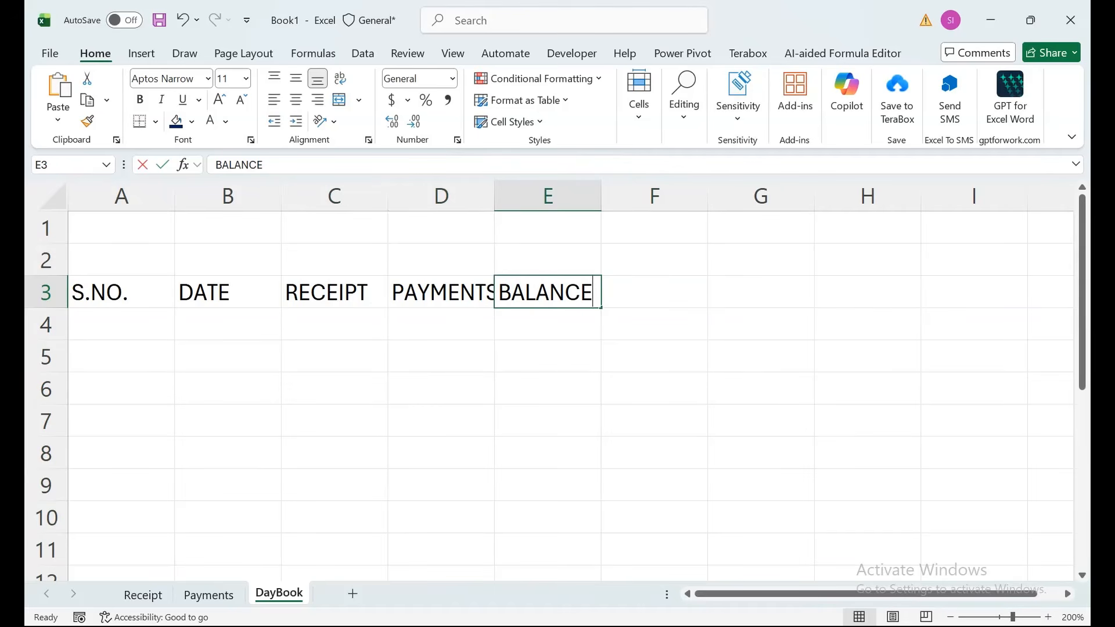
{"action": "type", "text": "O"}
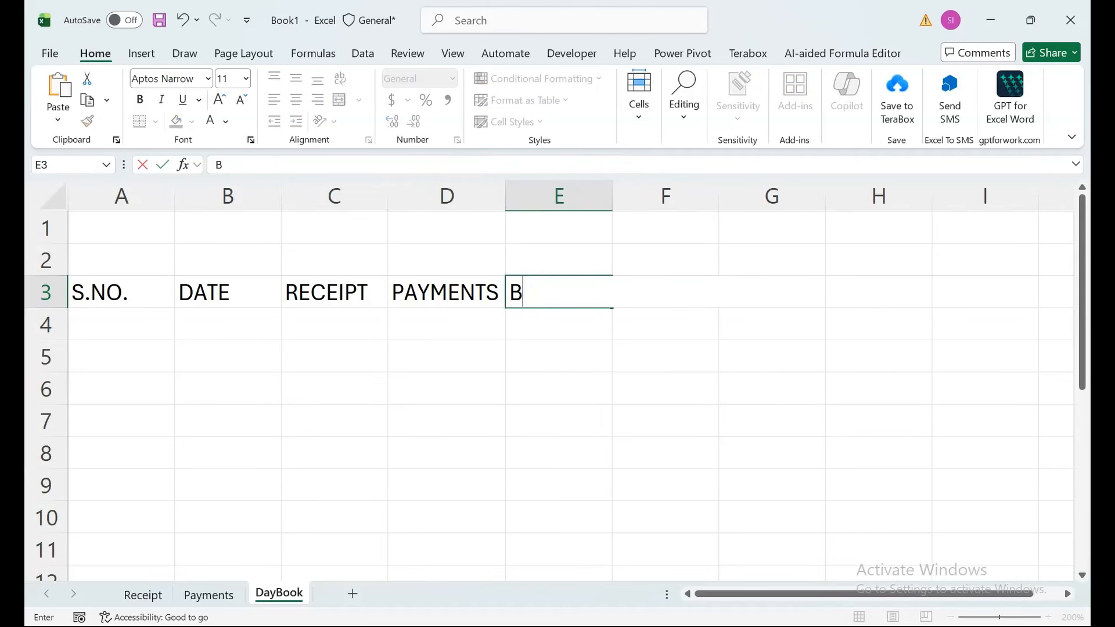
{"action": "type", "text": "OTD"}
{"action": "key", "text": "Return"}
{"action": "key", "text": "Up"}
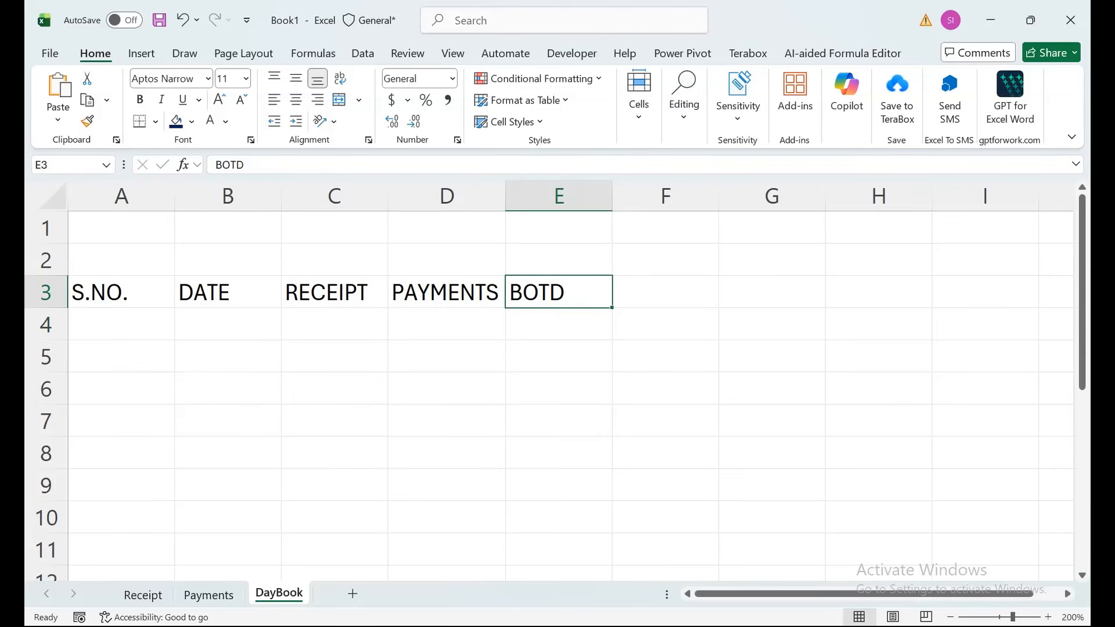
{"action": "key", "text": "Right"}
{"action": "type", "text": "BALANCE"}
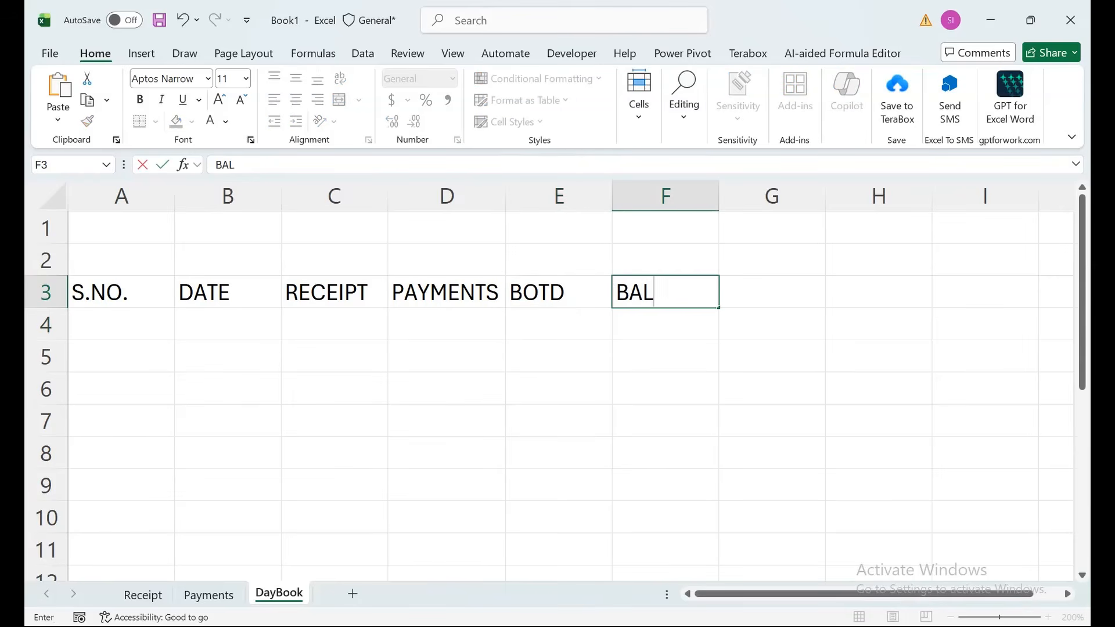
{"action": "key", "text": "Return"}
- Enter 1 as the first serial number in A4, under the S.NO. heading
{"action": "key", "text": "Left"}
{"action": "key", "text": "Left"}
{"action": "key", "text": "Left"}
{"action": "key", "text": "Left"}
{"action": "key", "text": "Left"}
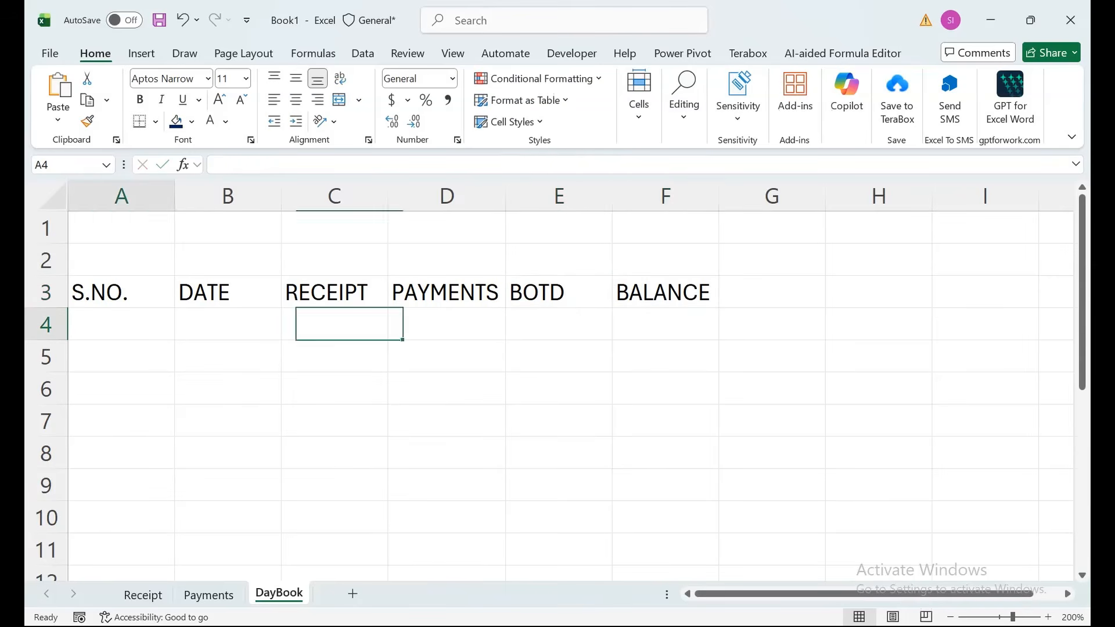
{"action": "type", "text": "1"}
{"action": "key", "text": "Return"}
{"action": "key", "text": "Up"}
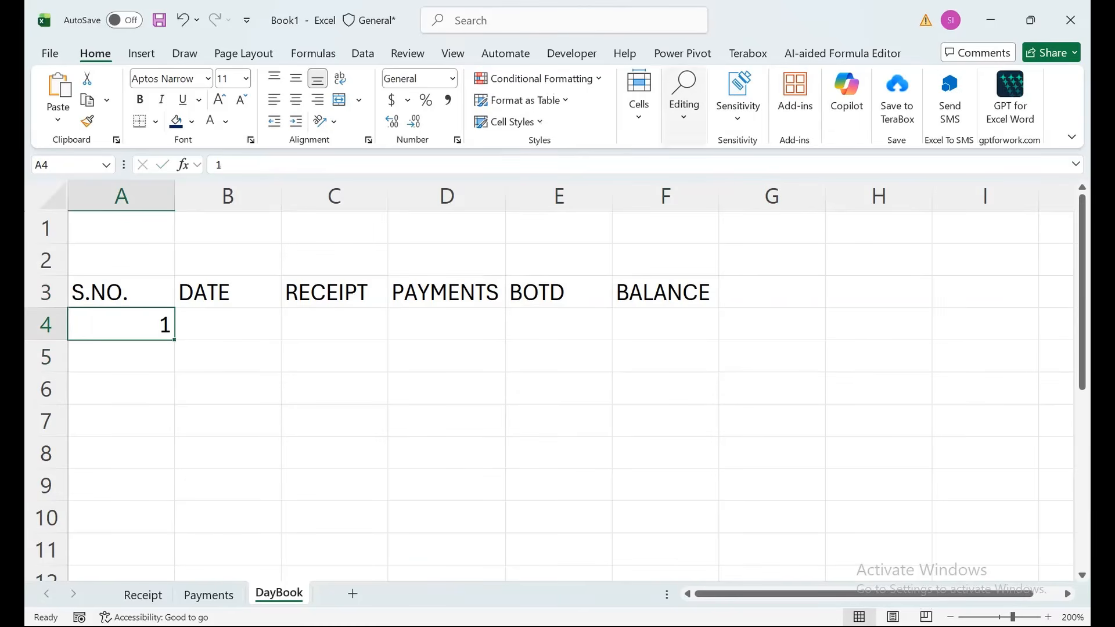
- Fill a linear series from A4 down the column with stop value 31, and center column A horizontally
{"action": "left_click", "coordinate": [684, 105]}
{"action": "left_click", "coordinate": [691, 179]}
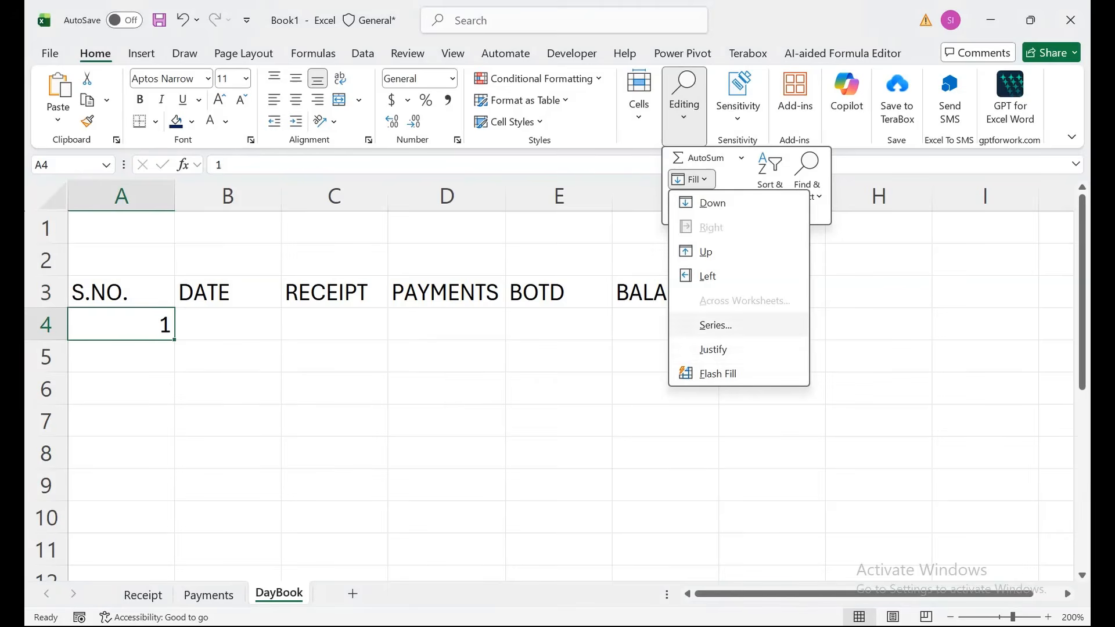
{"action": "left_click", "coordinate": [715, 323]}
{"action": "key", "text": "Tab"}
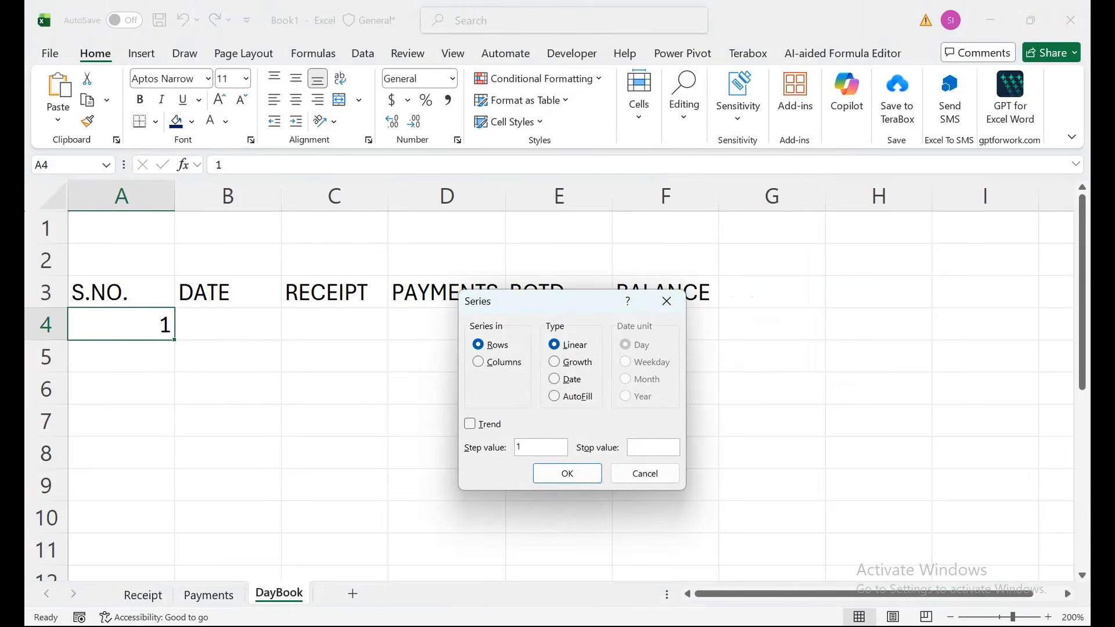
{"action": "type", "text": "31"}
{"action": "left_click", "coordinate": [478, 361]}
{"action": "left_click", "coordinate": [567, 474]}
{"action": "left_click", "coordinate": [121, 196]}
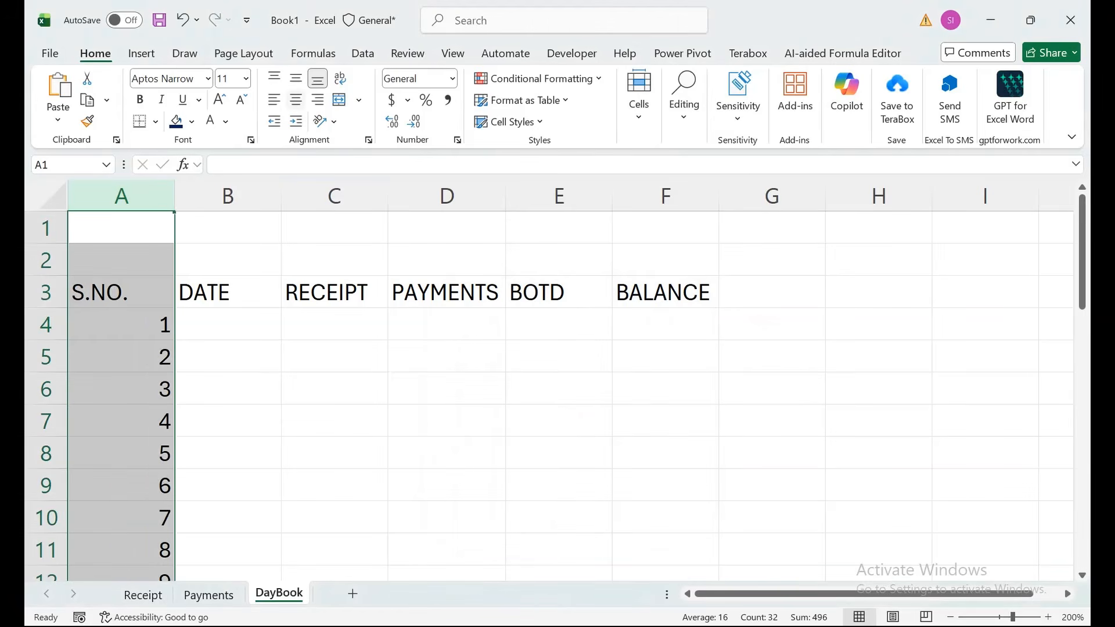
{"action": "left_click", "coordinate": [295, 100]}
- Enter the formula =SEQUENCE(3) in B4, under the DATE heading
{"action": "left_click", "coordinate": [227, 324]}
{"action": "left_click", "coordinate": [227, 292]}
{"action": "left_click", "coordinate": [228, 324]}
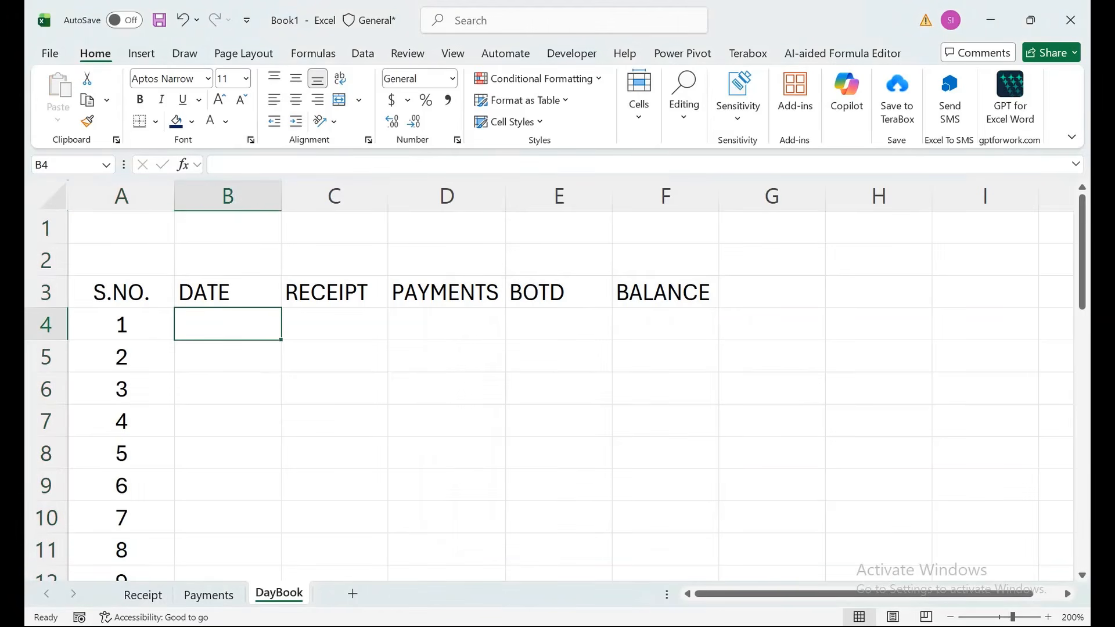
{"action": "type", "text": "=se"}
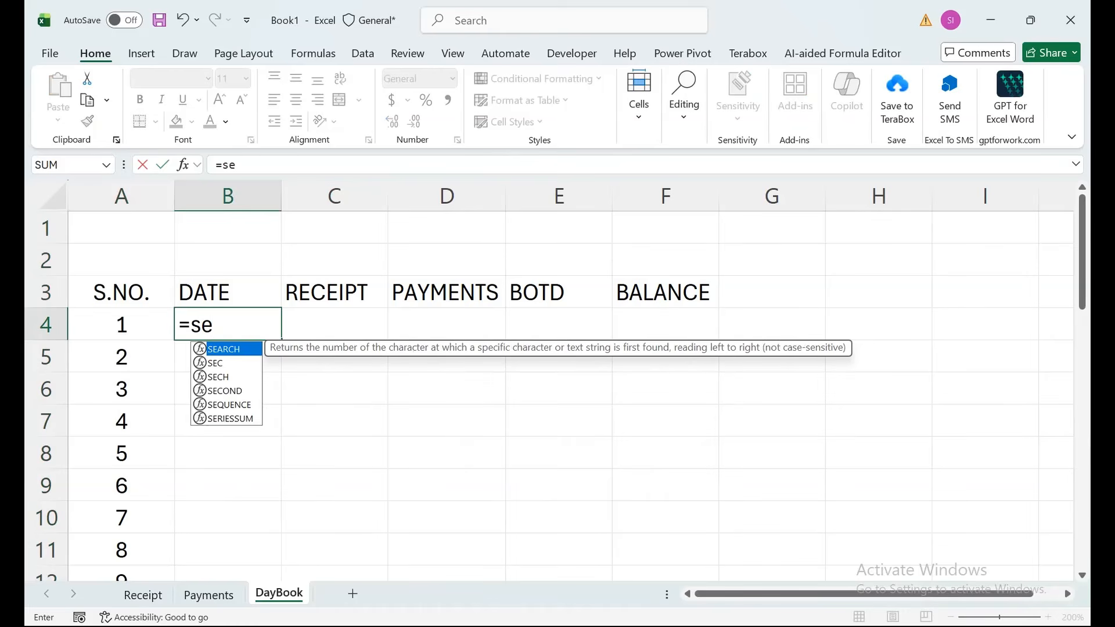
{"action": "key", "text": "Down"}
{"action": "key", "text": "Down"}
{"action": "key", "text": "Down"}
{"action": "key", "text": "Down"}
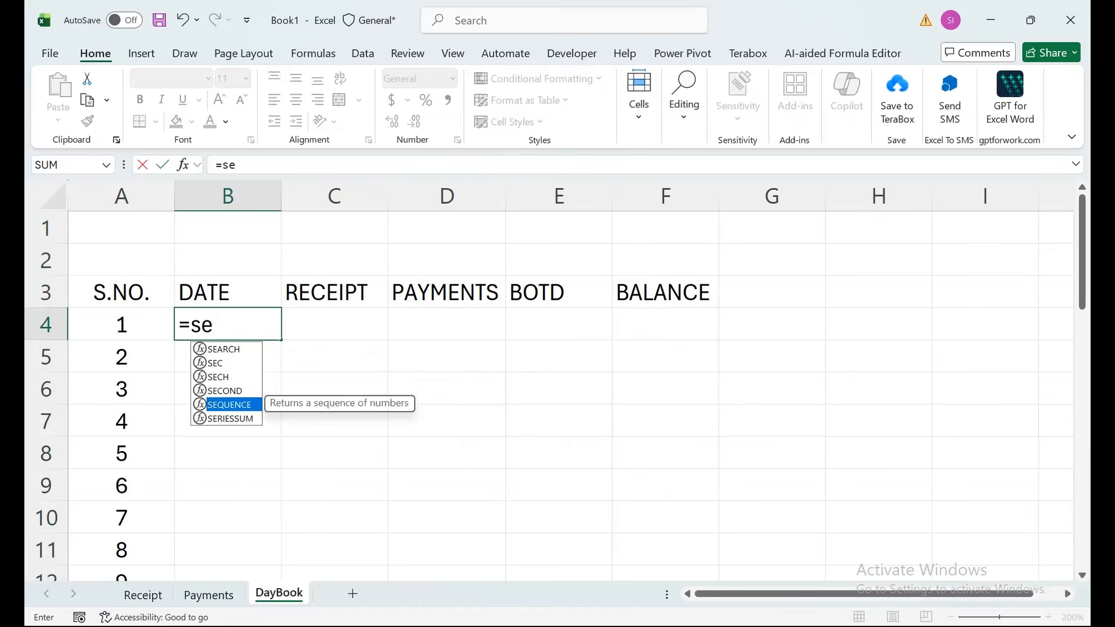
{"action": "key", "text": "Tab"}
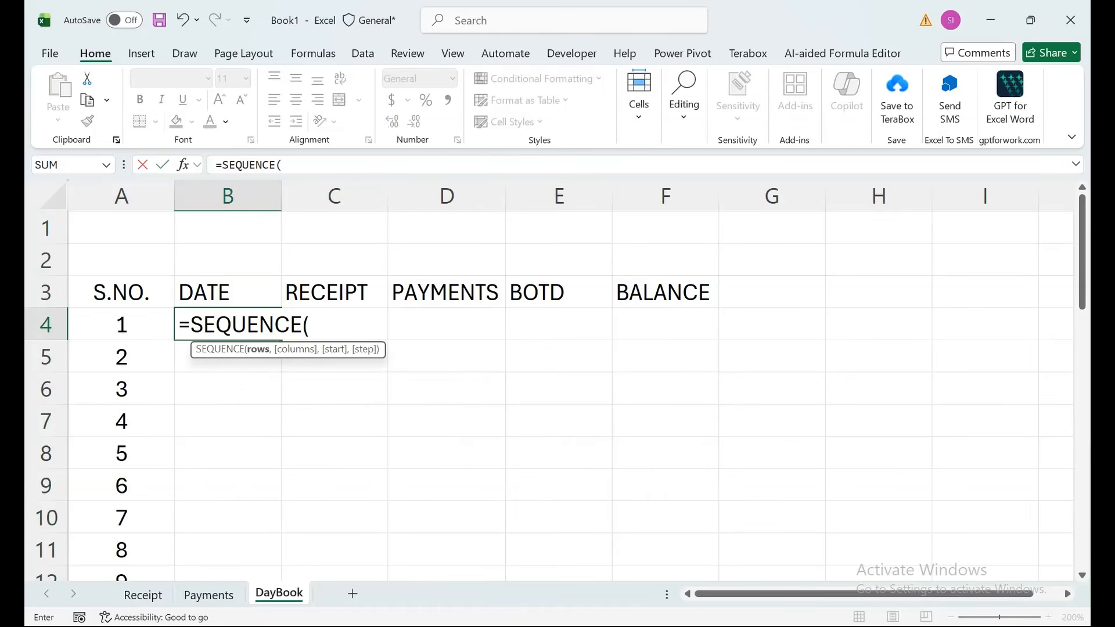
{"action": "type", "text": "3"}
{"action": "key", "text": "Return"}
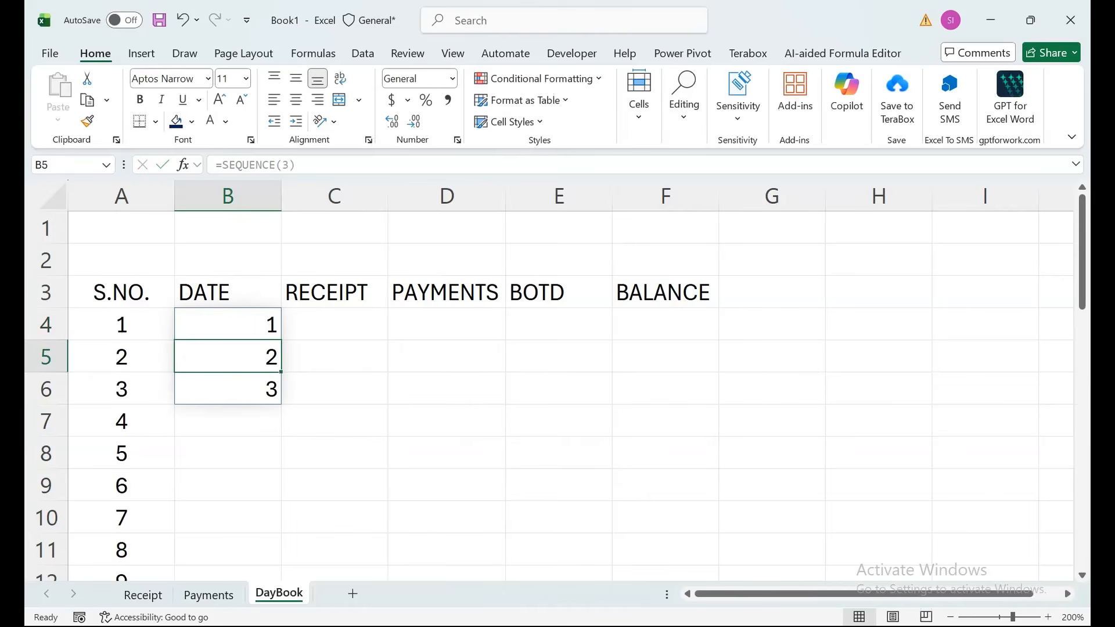
- Change the formula in B4 to =SEQUENCE(31,1,DATE(A1,B1,1),1), referencing A1 for the year and B1 for the month
{"action": "key", "text": "Up"}
{"action": "key", "text": "F2"}
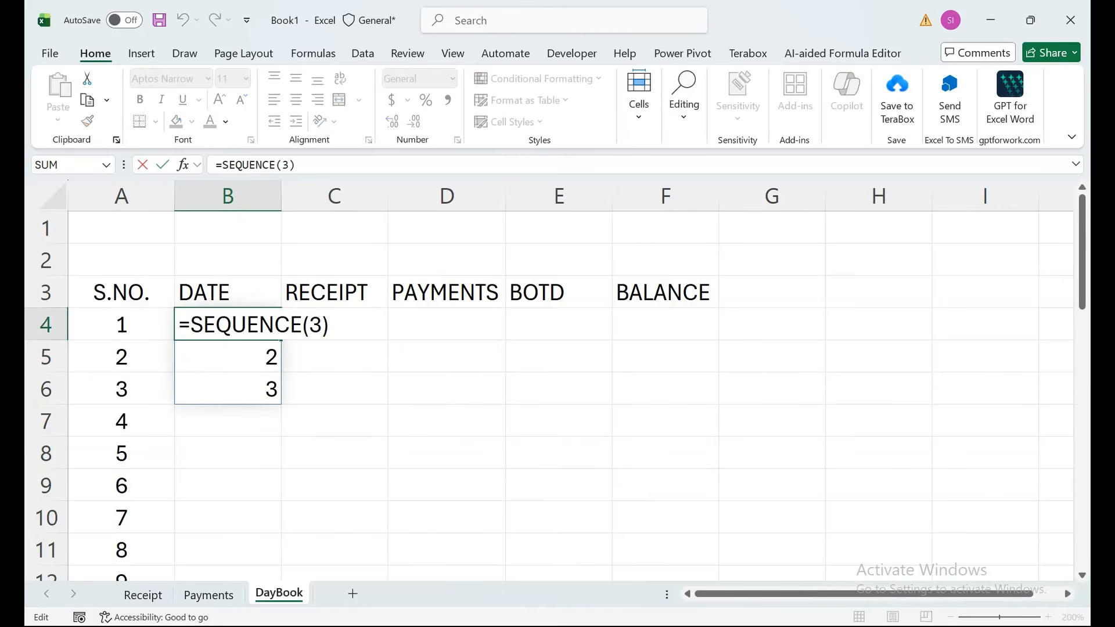
{"action": "key", "text": "BackSpace"}
{"action": "key", "text": "BackSpace"}
{"action": "type", "text": "31"}
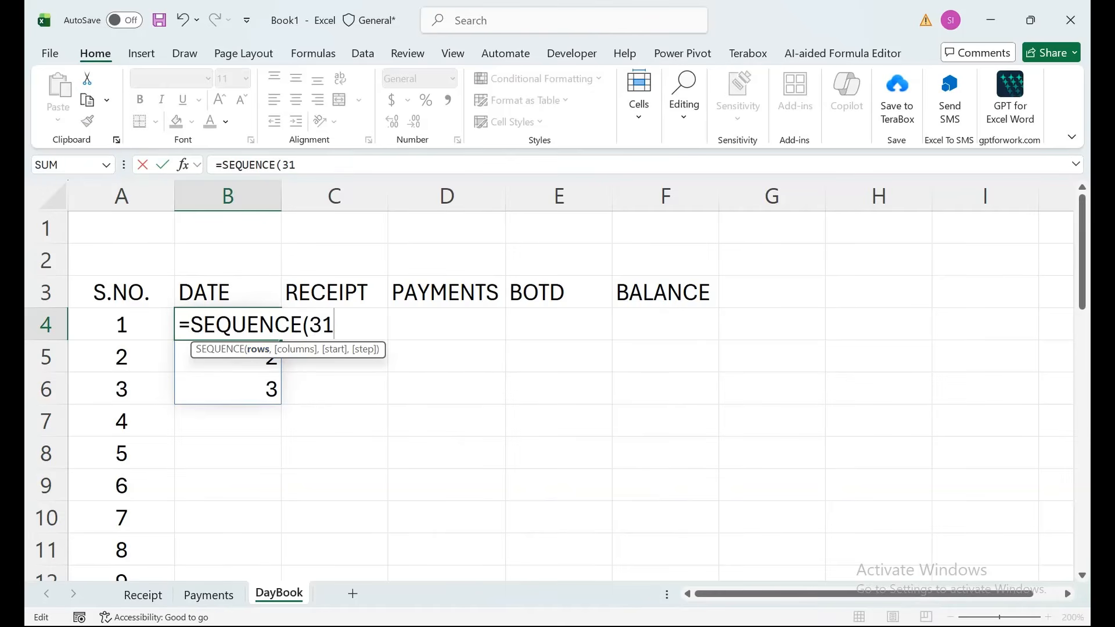
{"action": "type", "text": ","}
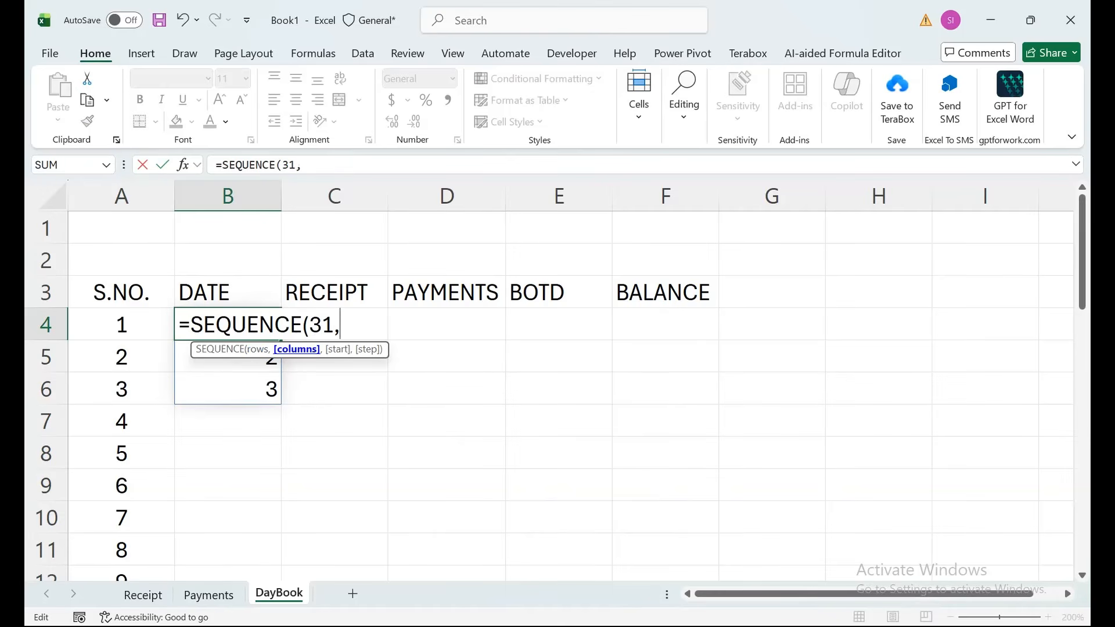
{"action": "type", "text": "1,"}
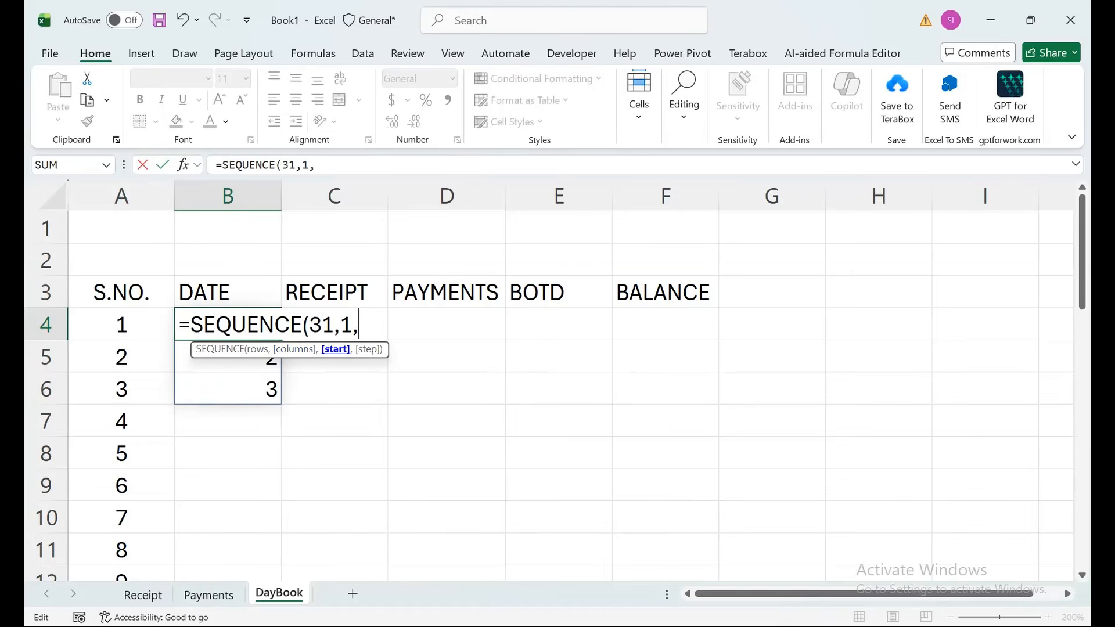
{"action": "type", "text": "date"}
{"action": "key", "text": "Tab"}
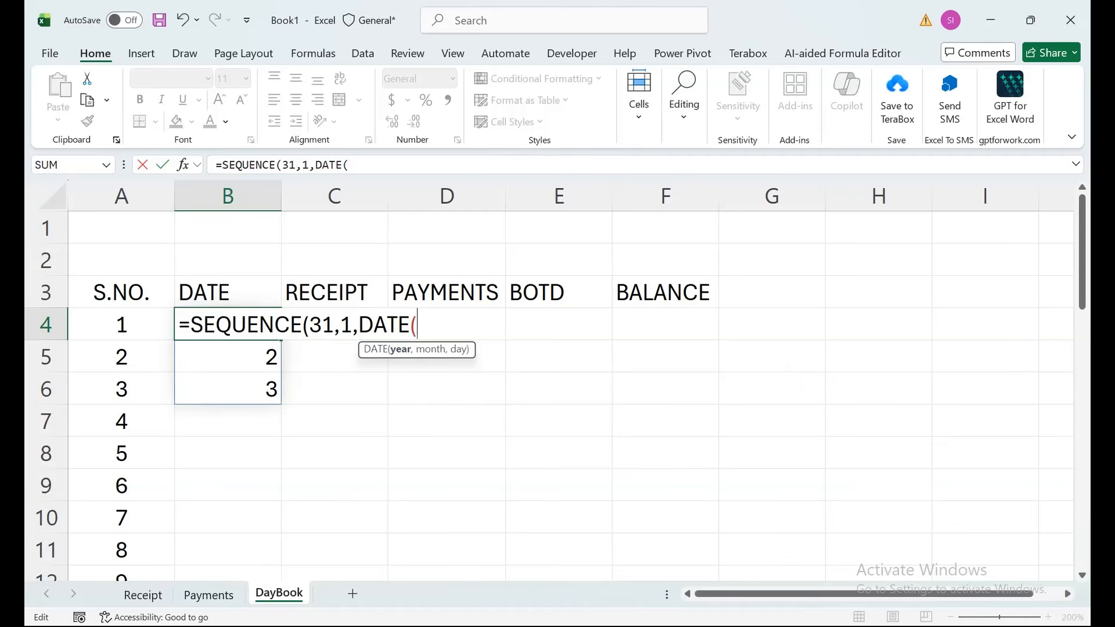
{"action": "left_click", "coordinate": [121, 228]}
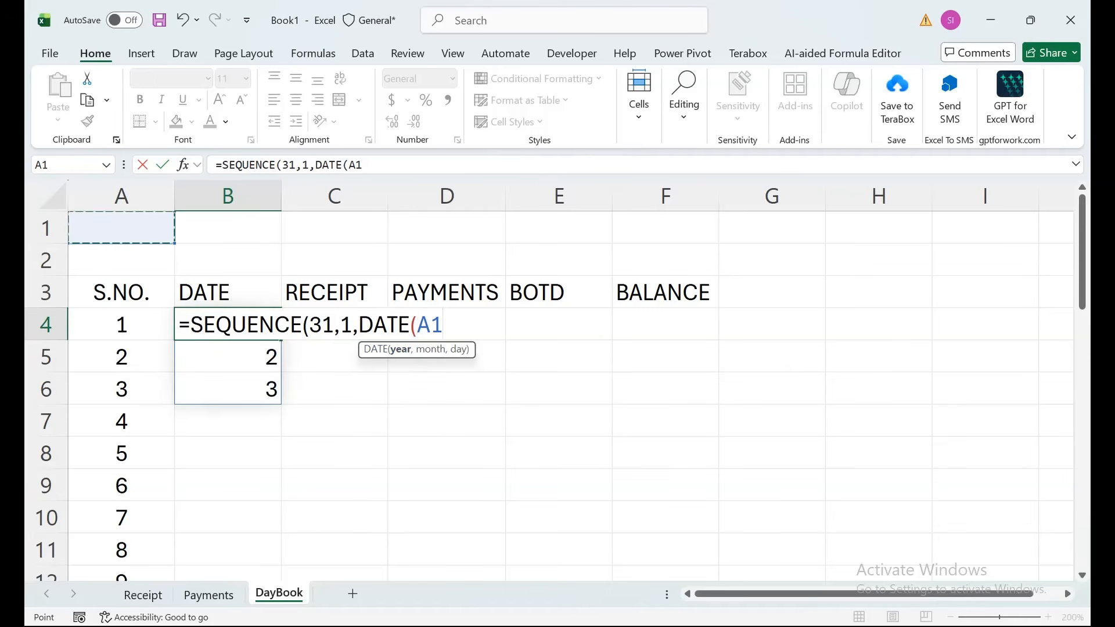
{"action": "type", "text": ","}
{"action": "left_click", "coordinate": [227, 227]}
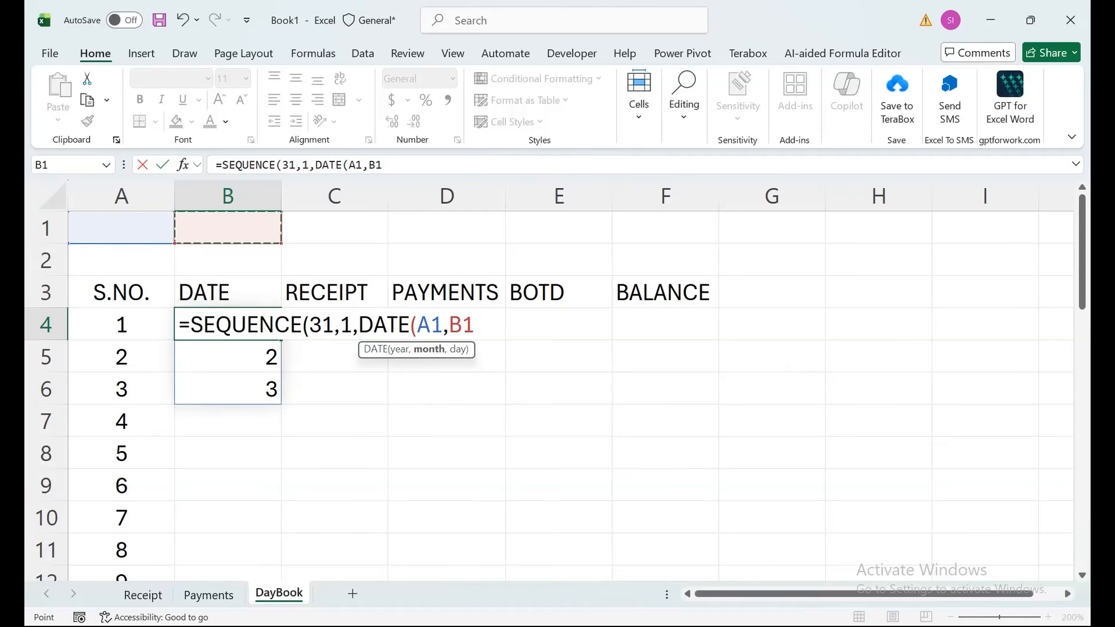
{"action": "type", "text": ","}
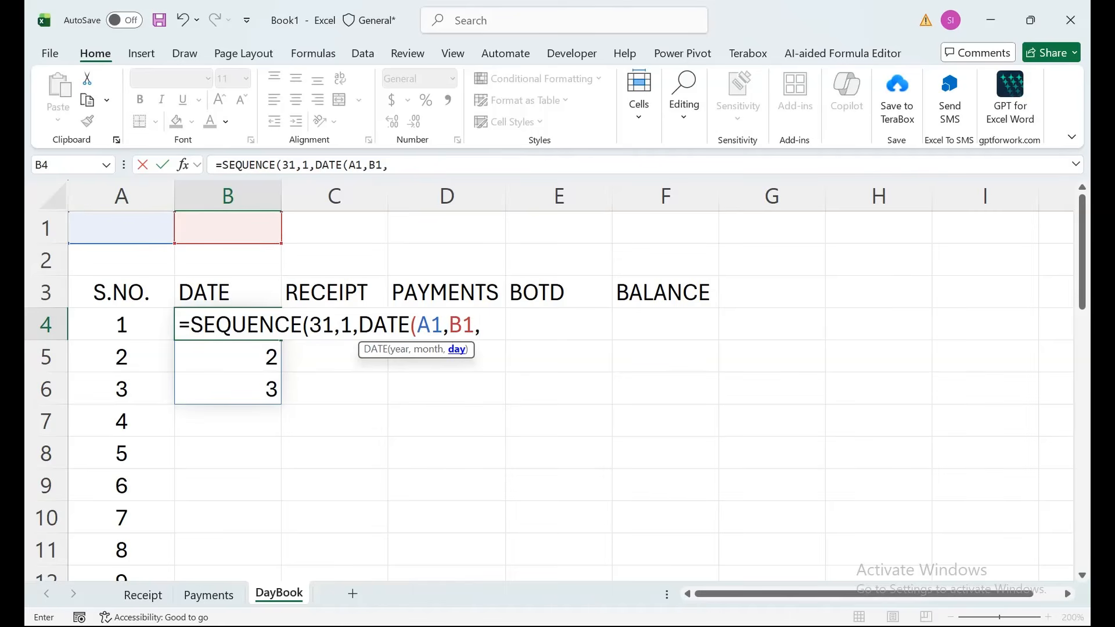
{"action": "type", "text": "1),"}
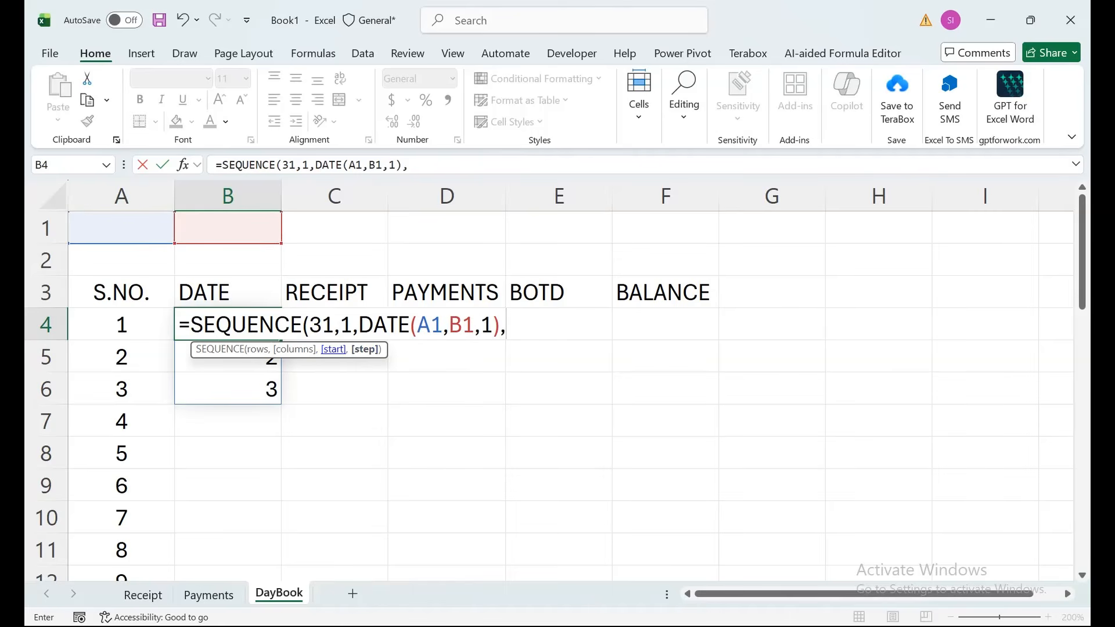
{"action": "type", "text": "1)"}
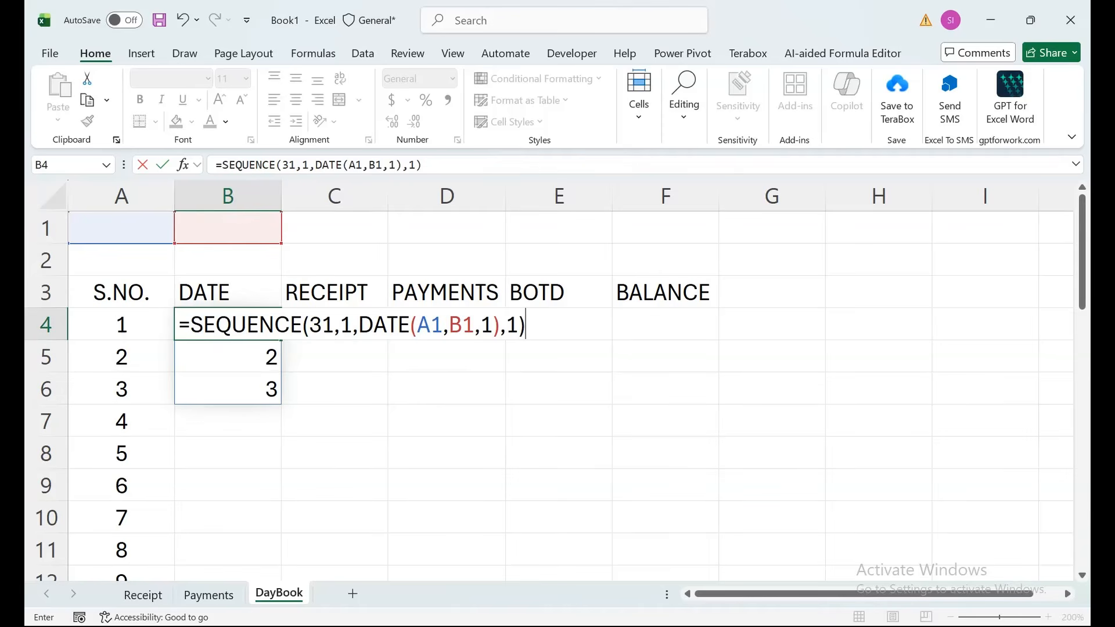
{"action": "key", "text": "Return"}
- Enter the year 2026 in cell A1 of the DayBook sheet
{"action": "key", "text": "ctrl+Home"}
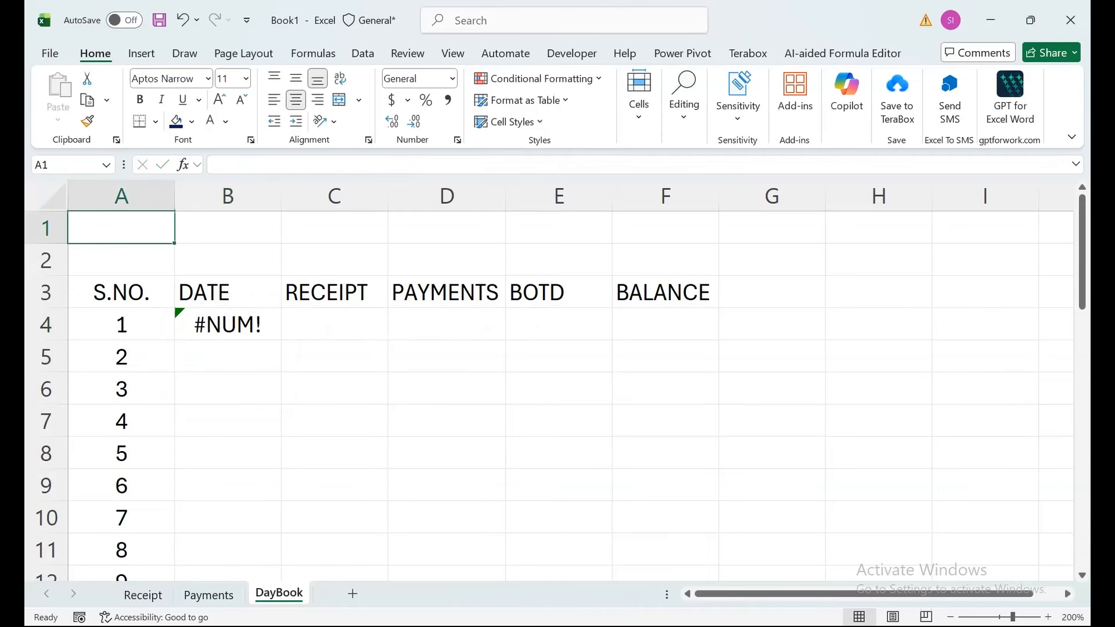
{"action": "type", "text": "2026"}
{"action": "key", "text": "ctrl+Return"}
{"action": "key", "text": "Right"}
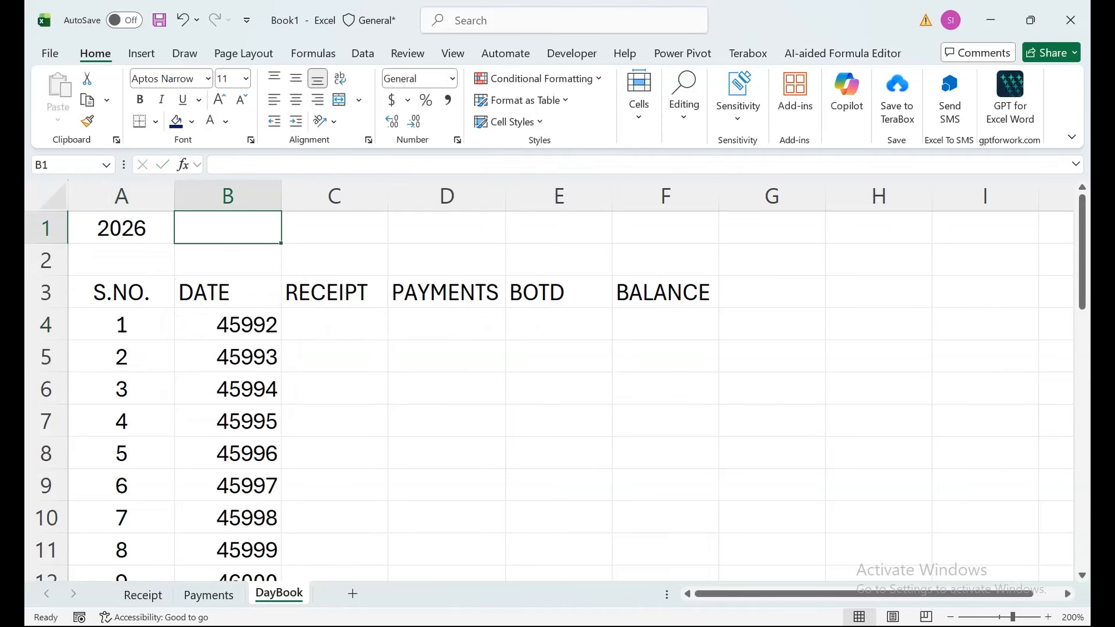
- Enter the month Mar in cell B1 of the DayBook sheet
{"action": "type", "text": "MA"}
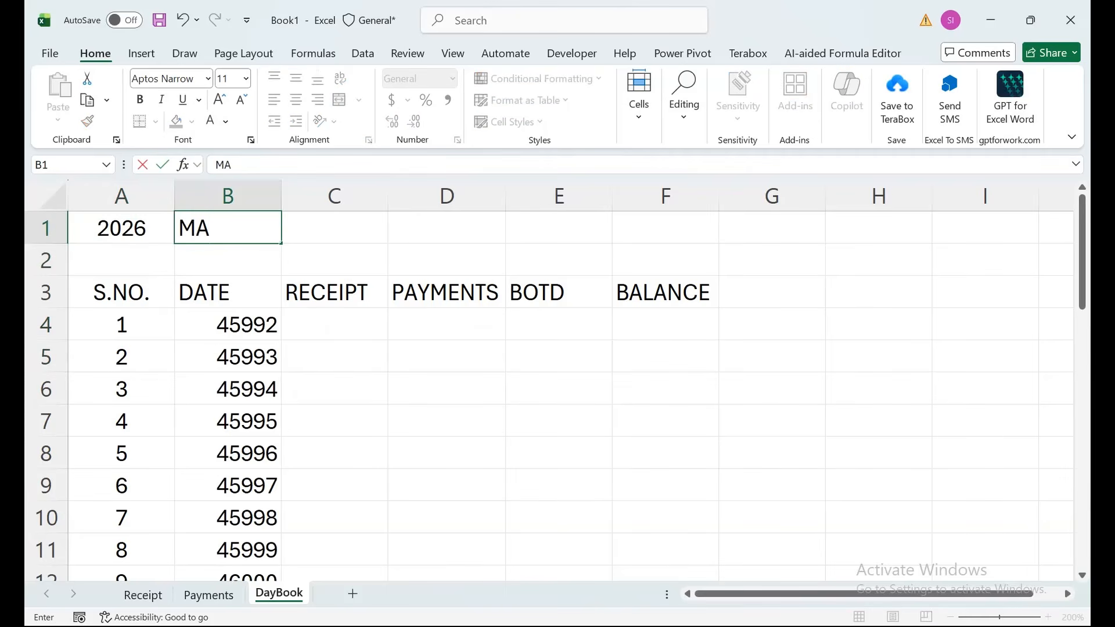
{"action": "key", "text": "BackSpace"}
{"action": "type", "text": "ar"}
{"action": "key", "text": "Return"}
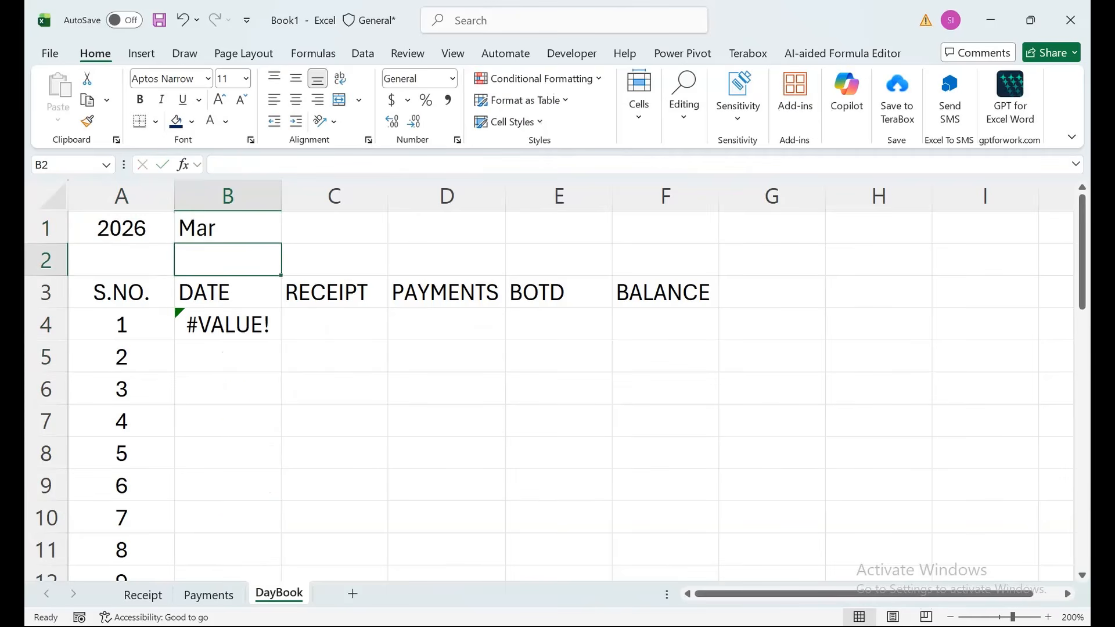
- Change the formula in B4 to =SEQUENCE(31,1,DATE(A1,MONTH(1&B1),1),1) so the month name is converted to a number
{"action": "key", "text": "Down"}
{"action": "key", "text": "Down"}
{"action": "key", "text": "F2"}
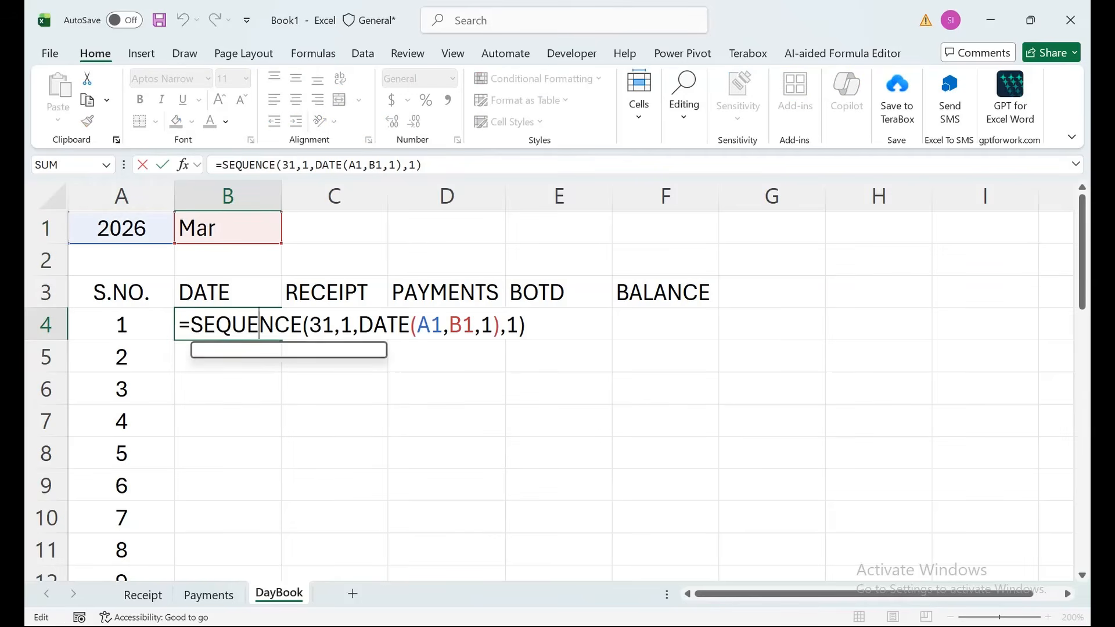
{"action": "left_click", "coordinate": [463, 325]}
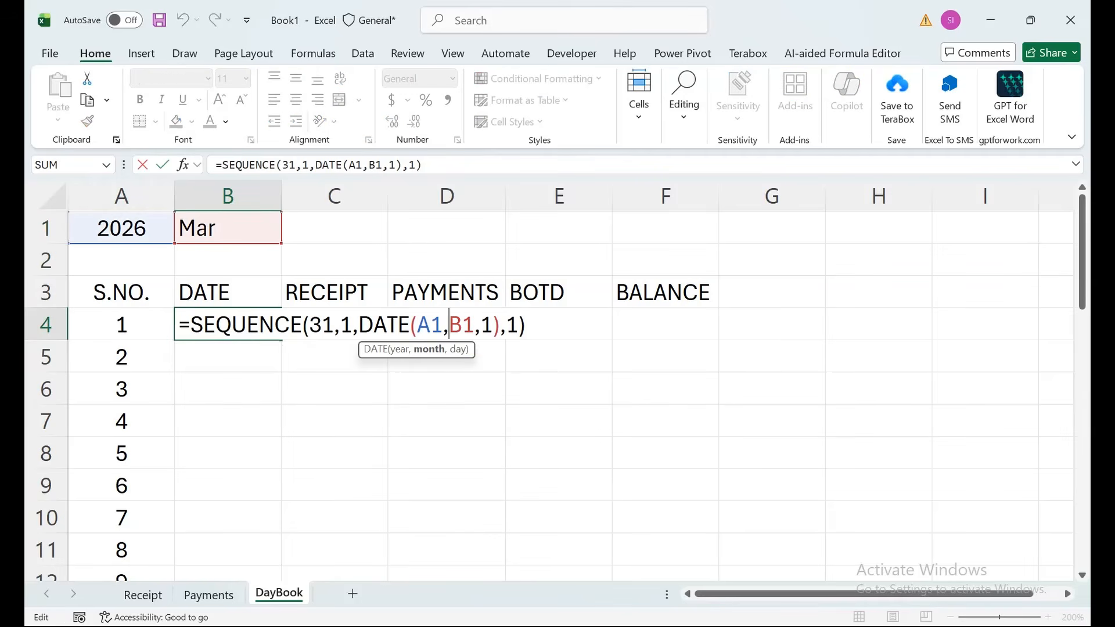
{"action": "type", "text": "mon"}
{"action": "key", "text": "Tab"}
{"action": "type", "text": "1&"}
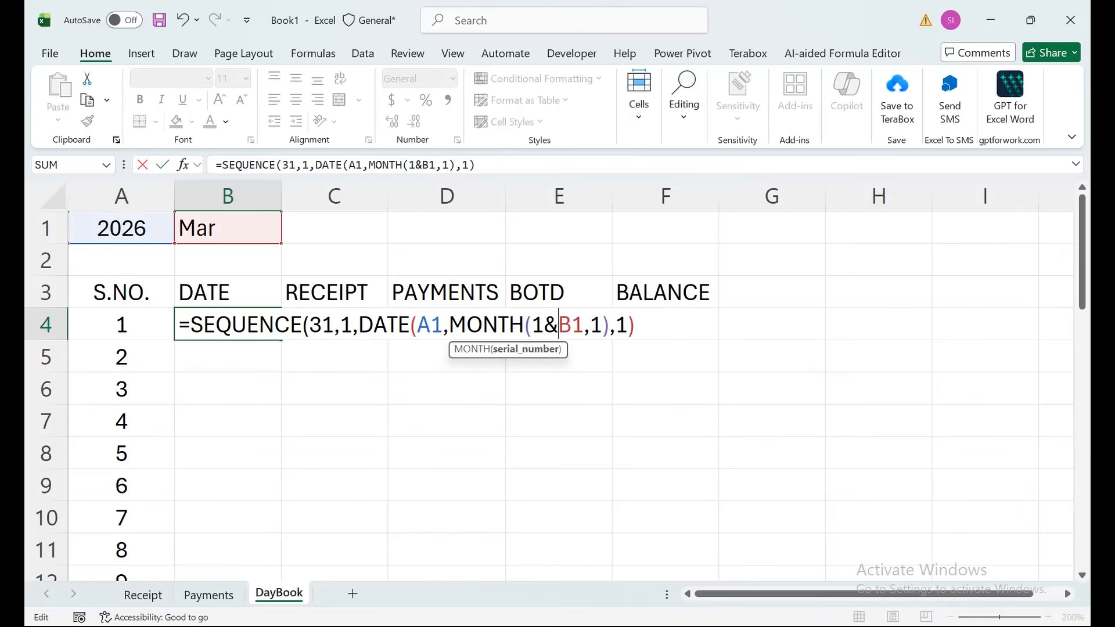
{"action": "left_click", "coordinate": [584, 326]}
{"action": "type", "text": ")"}
{"action": "key", "text": "Return"}
{"action": "key", "text": "Up"}
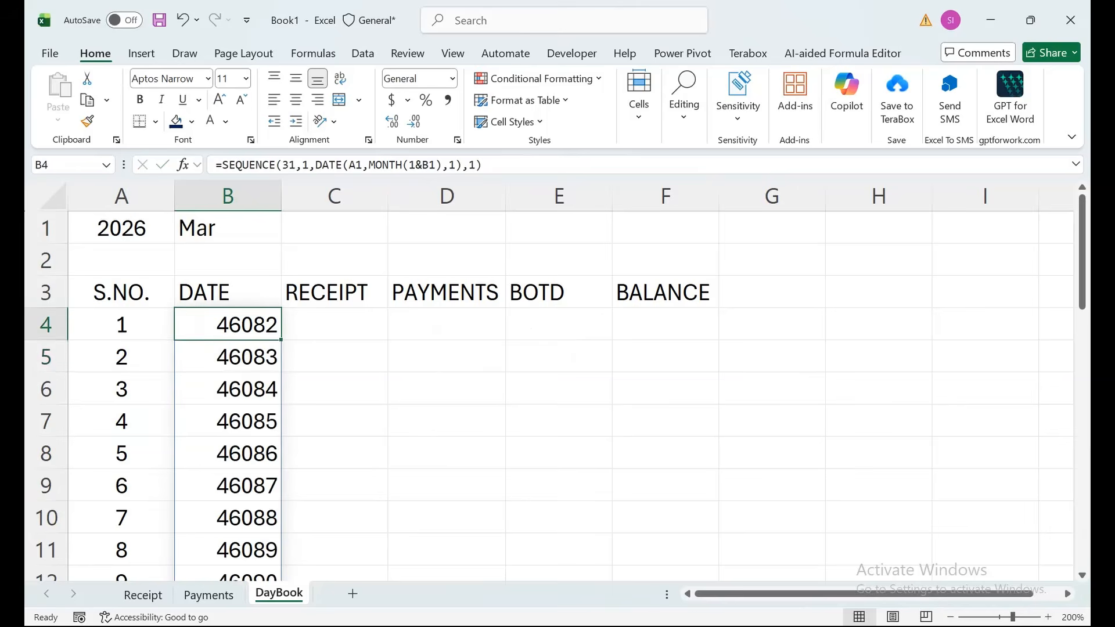
- Format the whole sequence under the DATE heading as day-month-year dates
{"action": "key", "text": "ctrl+shift+Down"}
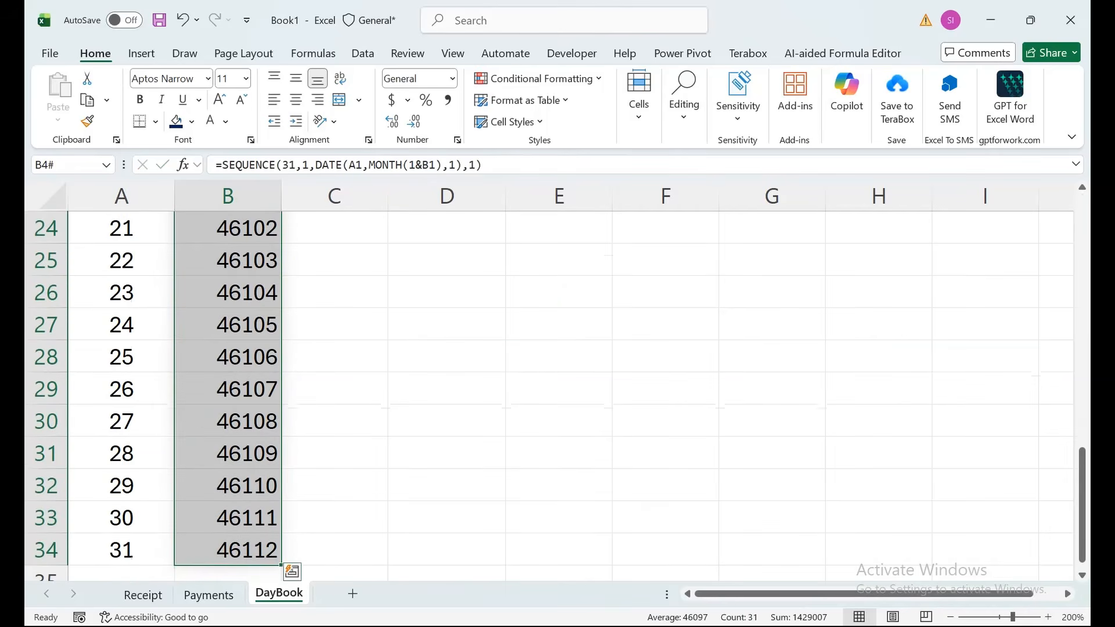
{"action": "key", "text": "ctrl+shift+3"}
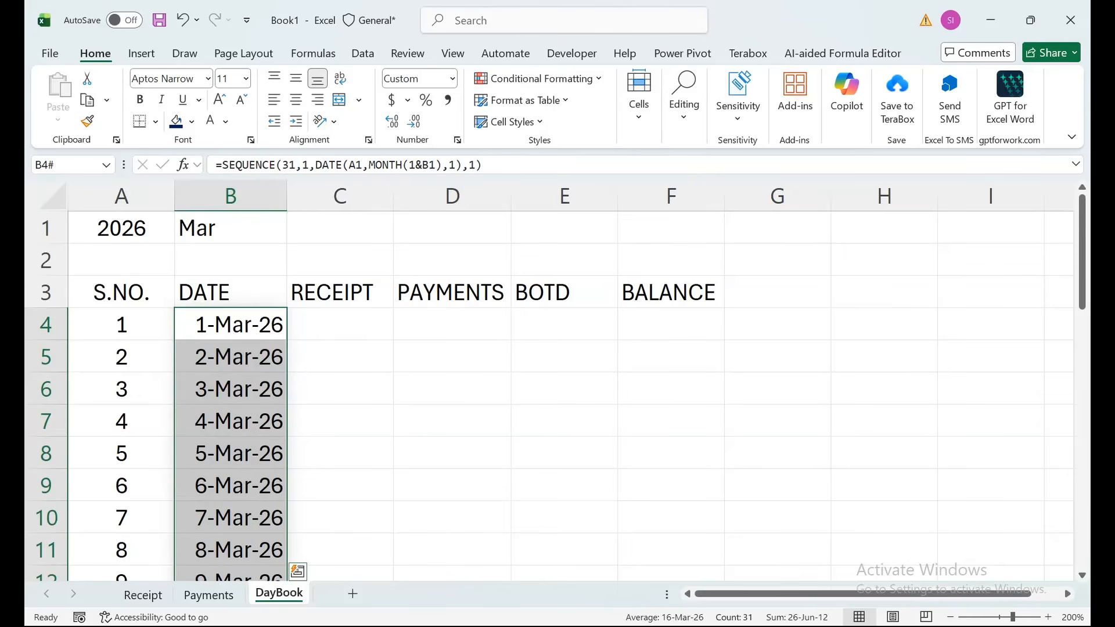
{"action": "left_click", "coordinate": [230, 228]}
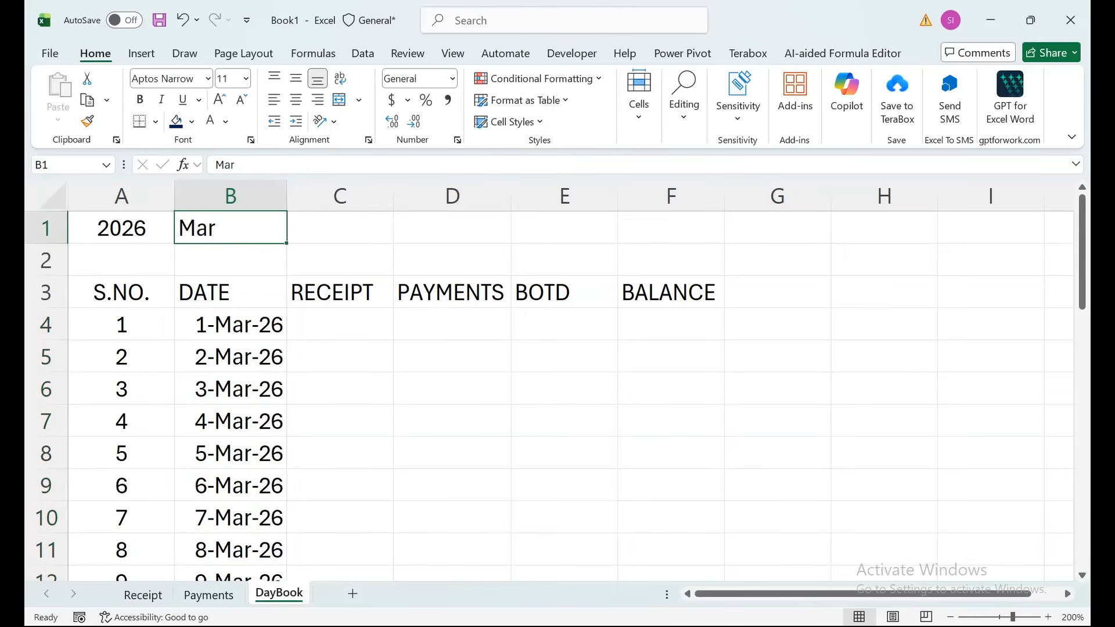
- Review the entries on the Receipt and Payments sheets and return to the DayBook sheet
{"action": "left_click", "coordinate": [142, 595]}
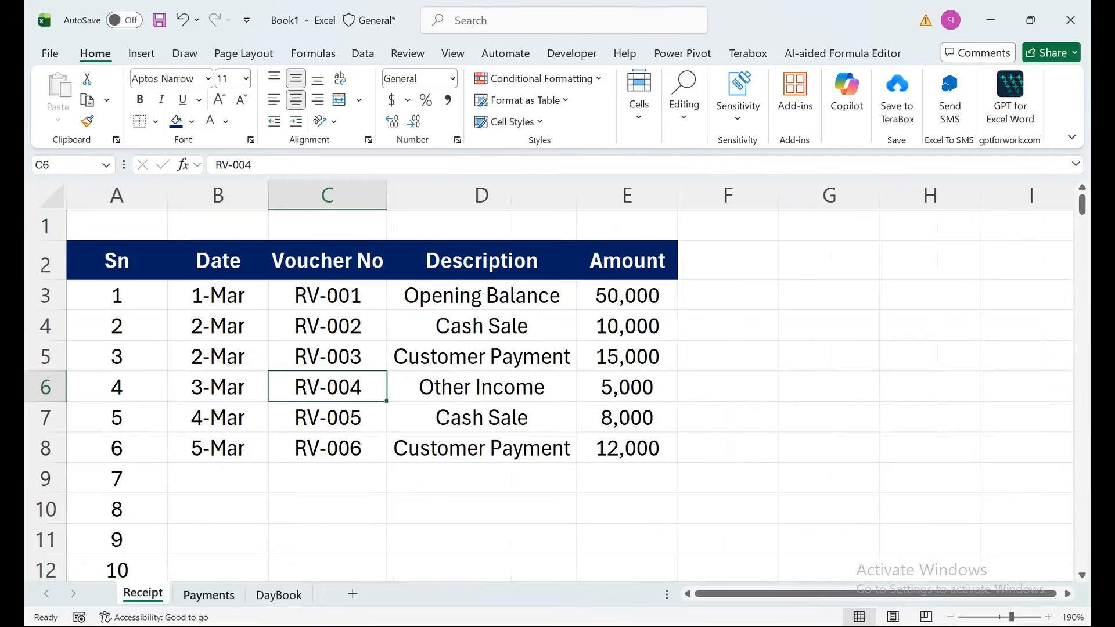
{"action": "key", "text": "ctrl+Page_Down"}
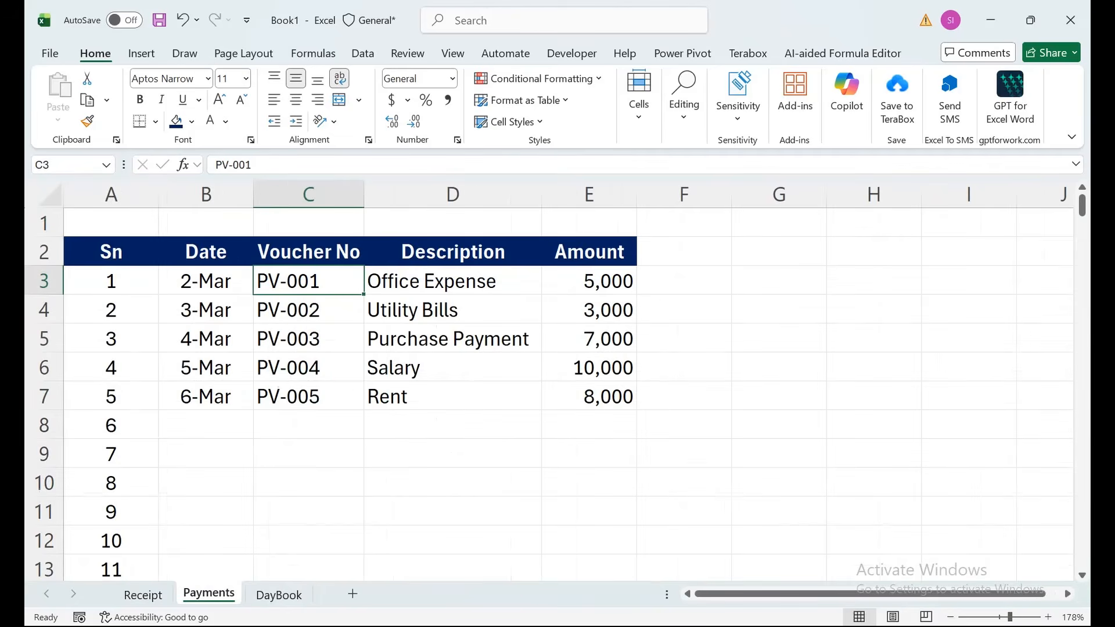
{"action": "key", "text": "ctrl+Page_Up"}
{"action": "key", "text": "ctrl+Page_Down"}
{"action": "key", "text": "ctrl+Page_Down"}
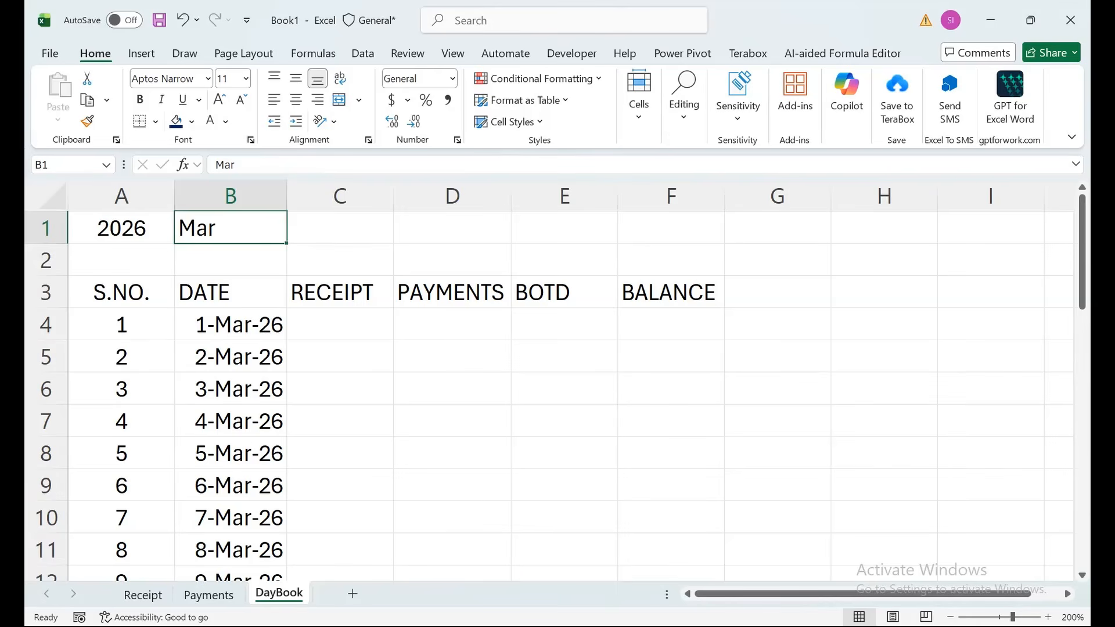
{"action": "left_click", "coordinate": [991, 260]}
{"action": "left_click", "coordinate": [1059, 228]}
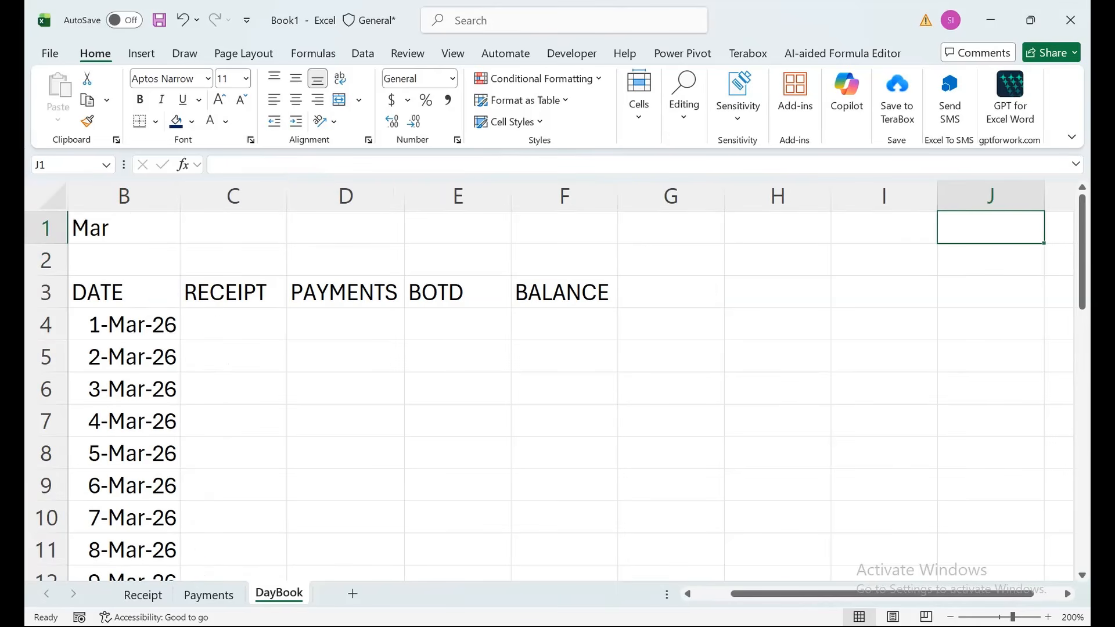
- Add a new sheet and fill A1:A12 with the month series jan to dec
{"action": "left_click", "coordinate": [353, 594]}
{"action": "type", "text": "jan"}
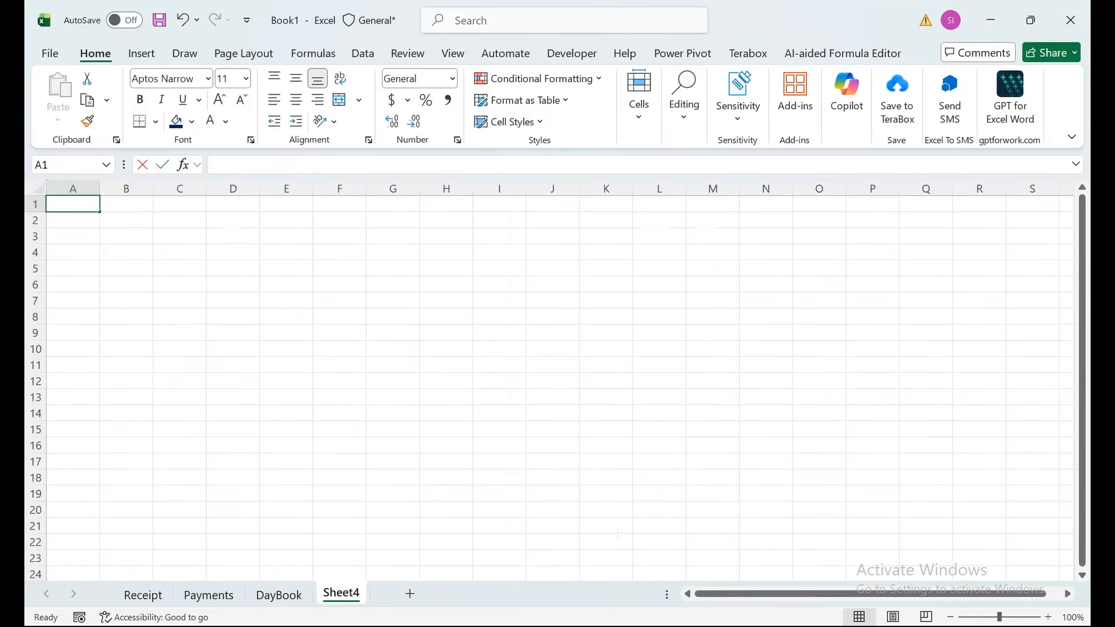
{"action": "left_click", "coordinate": [499, 365]}
{"action": "scroll", "coordinate": [499, 365], "scroll_direction": "up", "scroll_amount": 5}
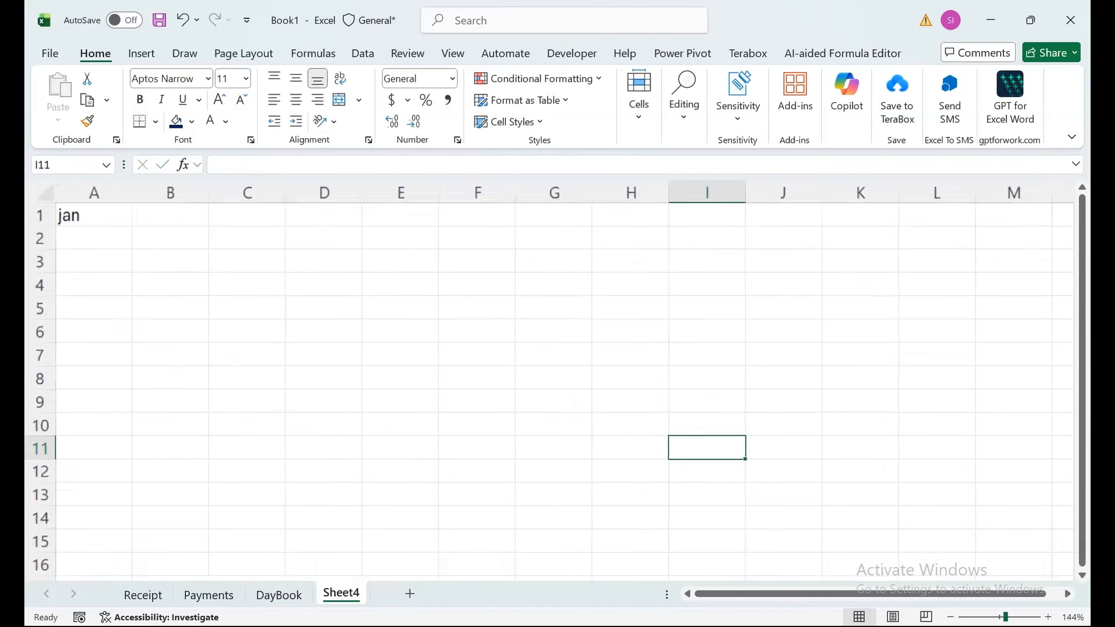
{"action": "left_click", "coordinate": [108, 221]}
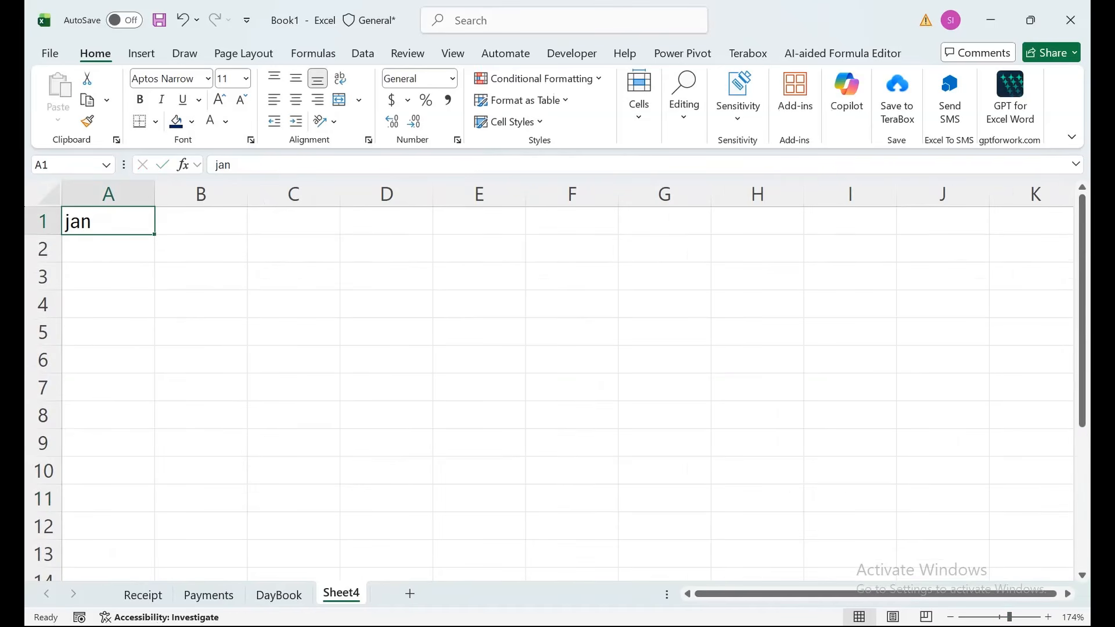
{"action": "left_click_drag", "start_coordinate": [154, 234], "coordinate": [158, 525]}
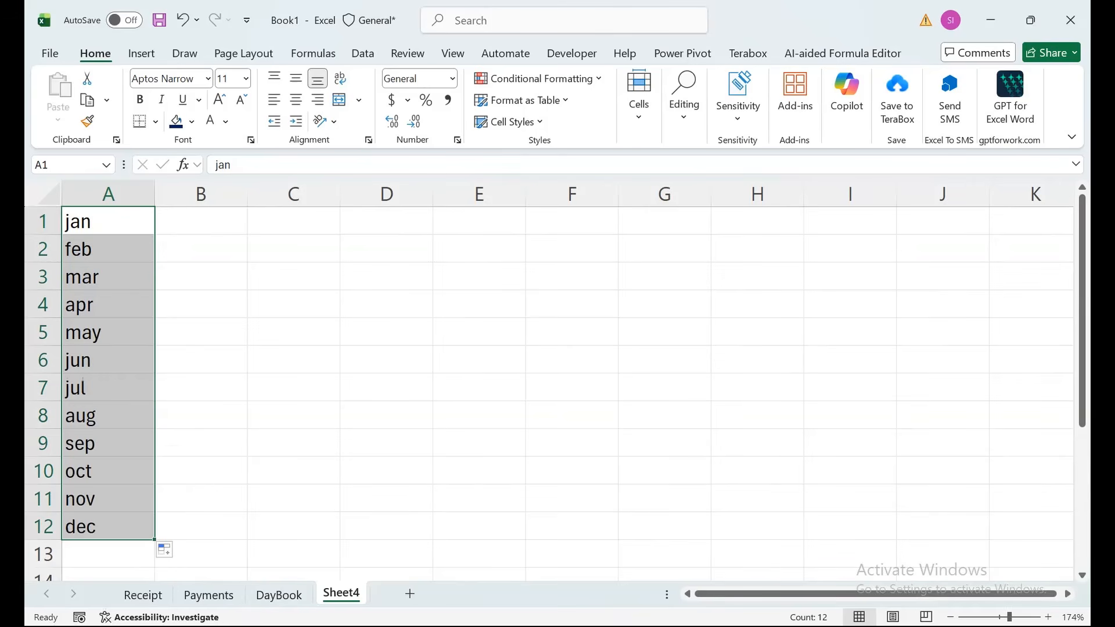
- Enter 2026 in C1 of the new sheet and fill the yearly series down to 2038 in C13
{"action": "left_click", "coordinate": [293, 221]}
{"action": "type", "text": "22"}
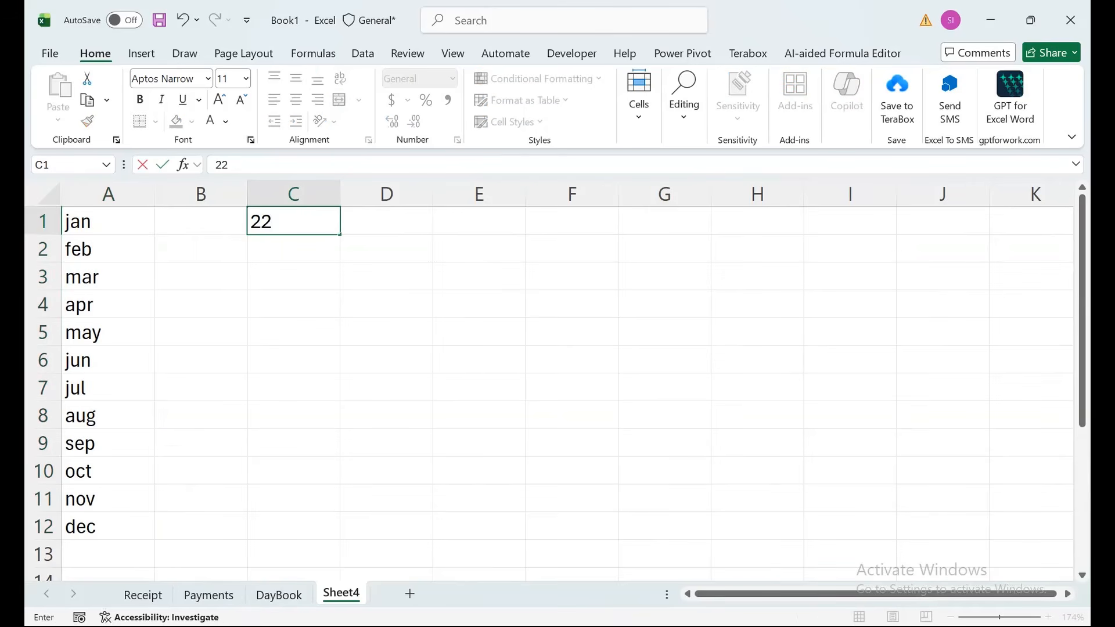
{"action": "key", "text": "BackSpace"}
{"action": "type", "text": "026"}
{"action": "key", "text": "Return"}
{"action": "left_click", "coordinate": [293, 220]}
{"action": "left_click_drag", "start_coordinate": [340, 234], "coordinate": [339, 563]}
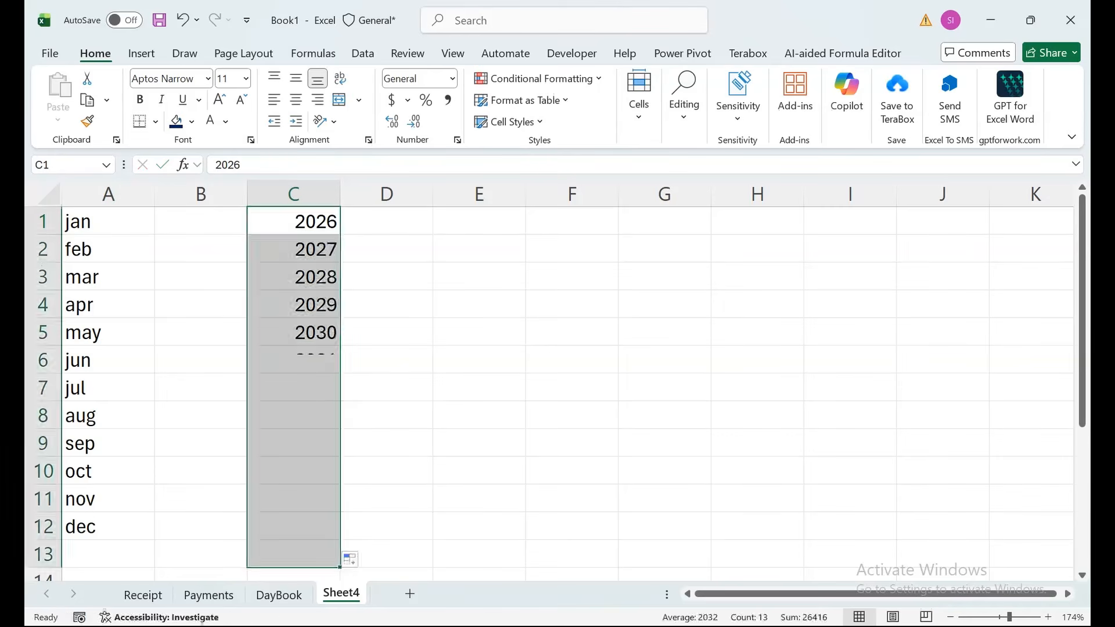
- Replace the month list in A1:A12 with the uppercase series JAN to DEC
{"action": "left_click", "coordinate": [108, 221]}
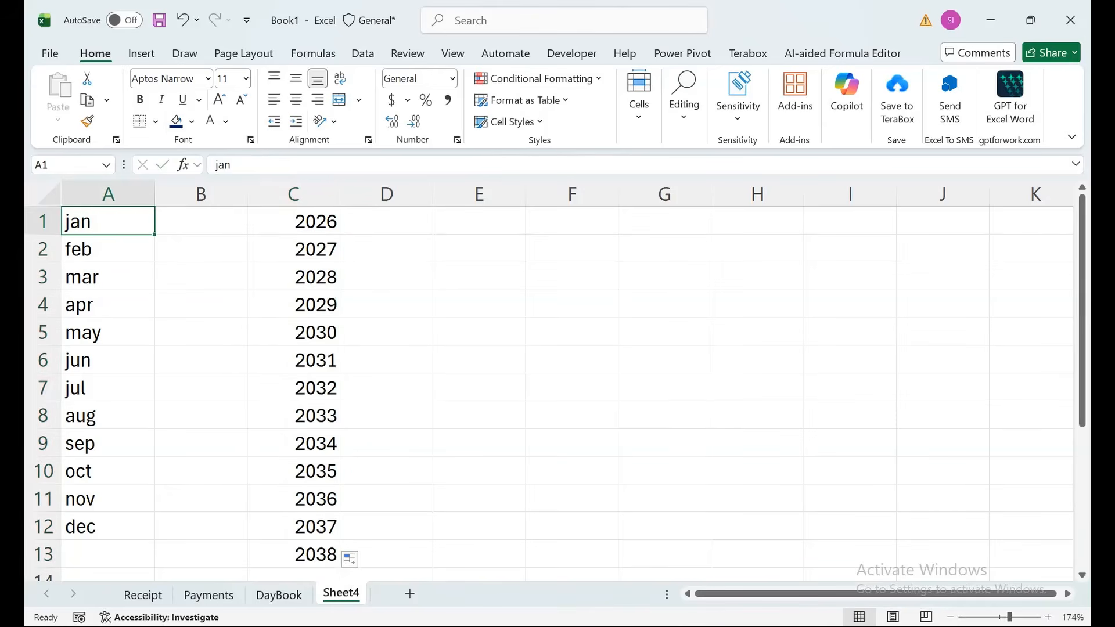
{"action": "type", "text": "JAN"}
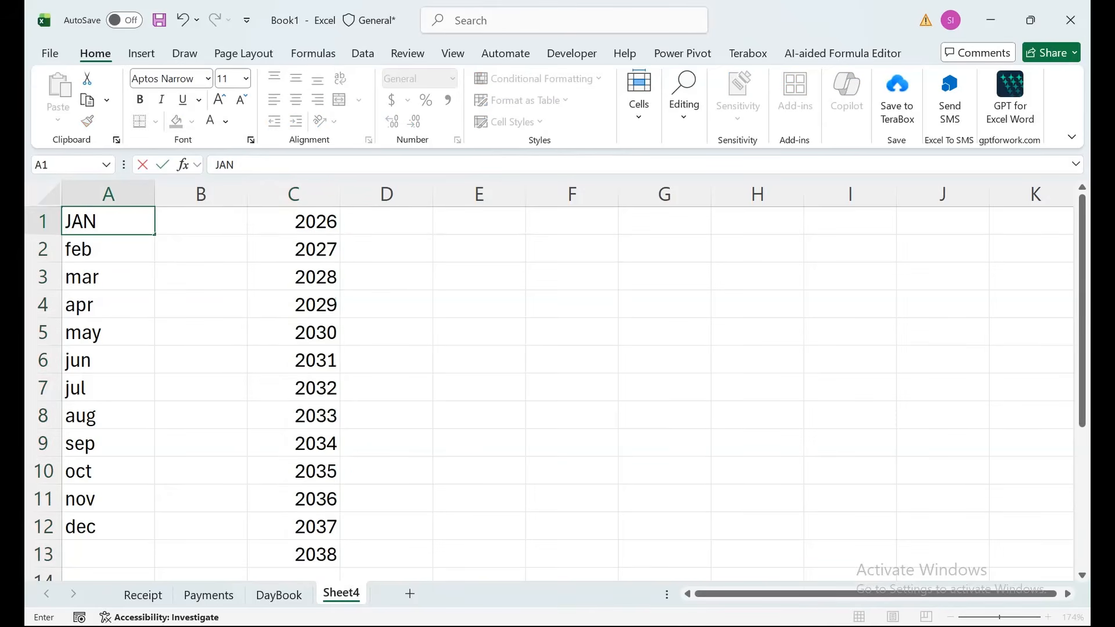
{"action": "left_click_drag", "start_coordinate": [154, 234], "coordinate": [154, 532]}
{"action": "left_click", "coordinate": [108, 388]}
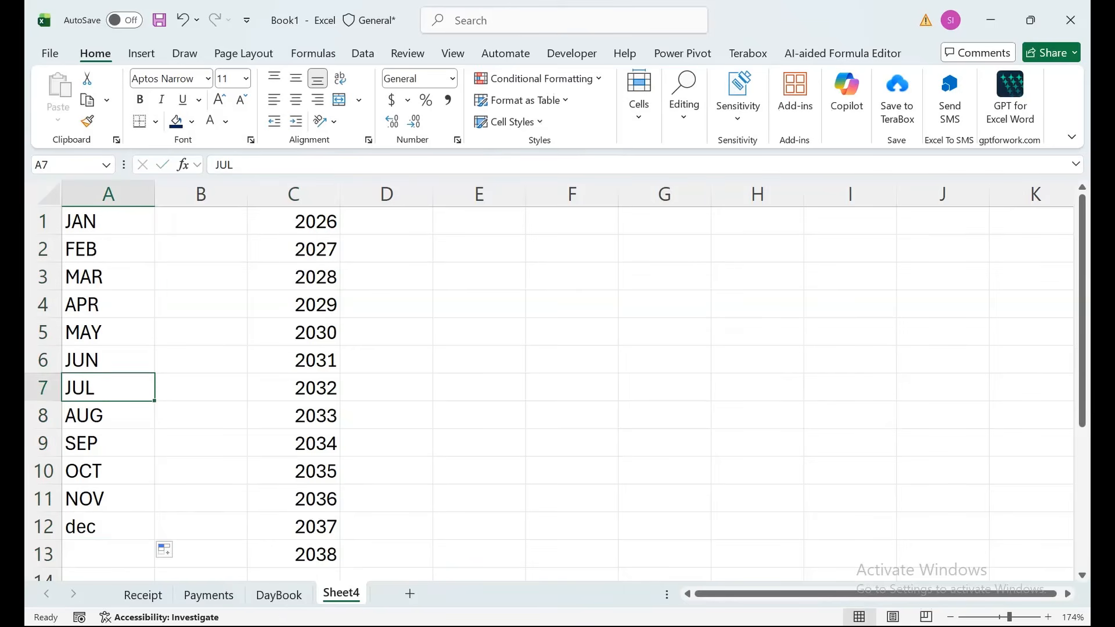
- Add list data validation to C1 on DayBook with source =Sheet4!$A$1:$A$12, and choose JAN from its dropdown
{"action": "key", "text": "ctrl+Page_Up"}
{"action": "left_click", "coordinate": [234, 228]}
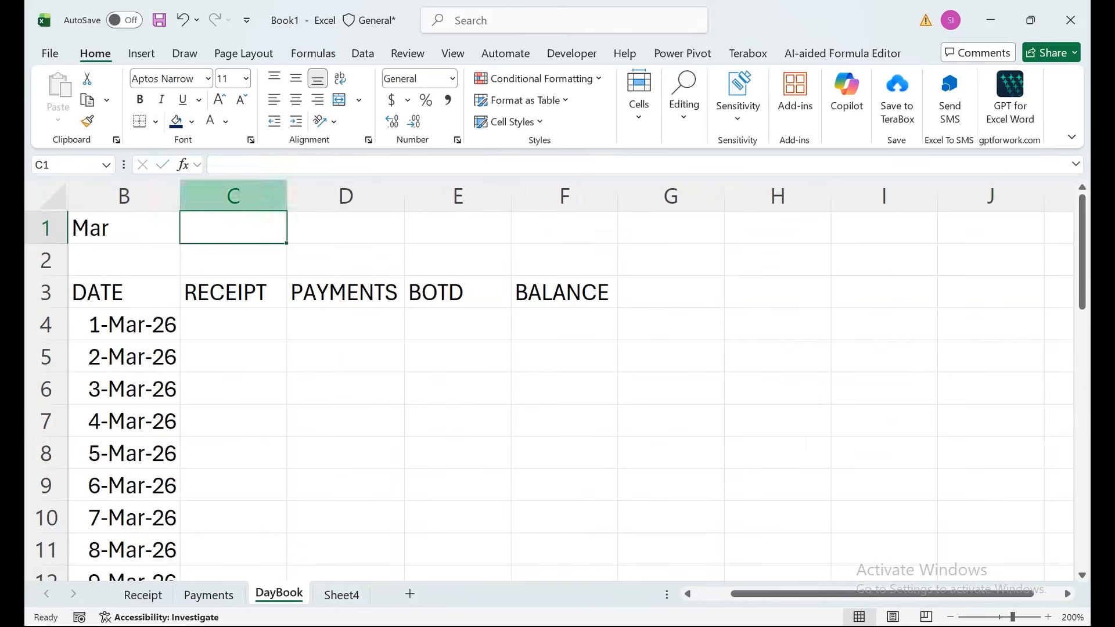
{"action": "left_click", "coordinate": [363, 54]}
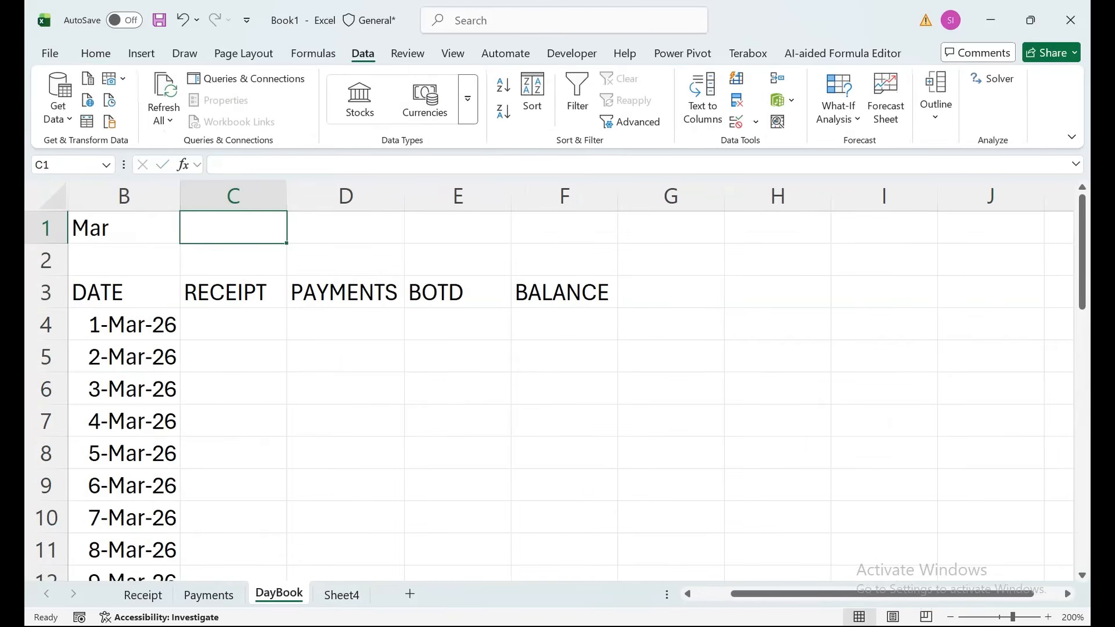
{"action": "left_click", "coordinate": [756, 122]}
{"action": "left_click", "coordinate": [784, 143]}
{"action": "left_click", "coordinate": [524, 349]}
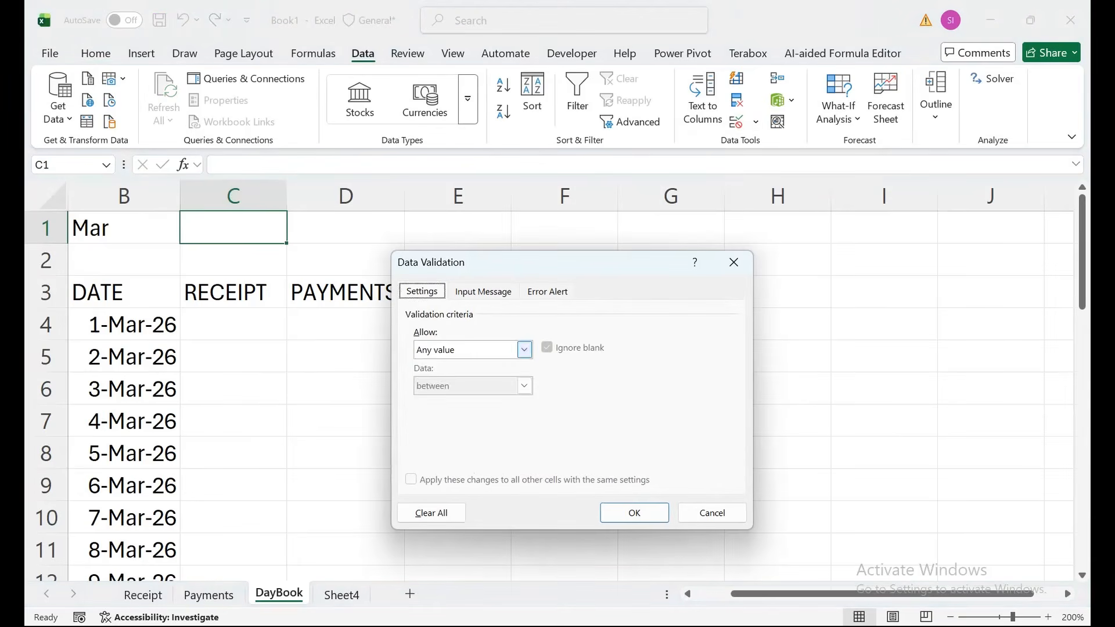
{"action": "left_click", "coordinate": [441, 401]}
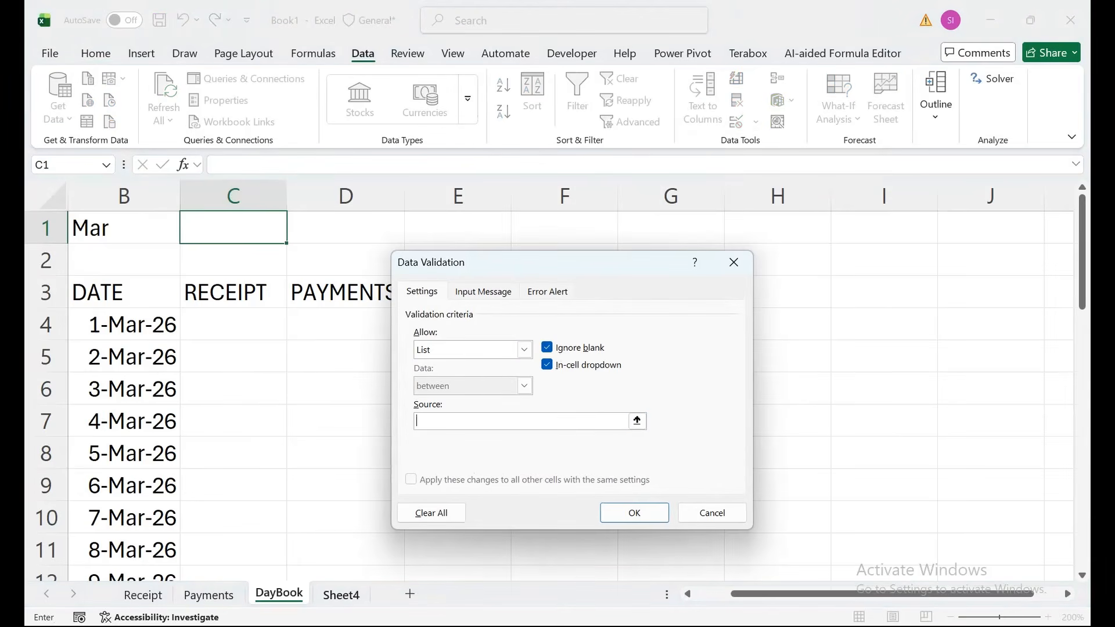
{"action": "left_click", "coordinate": [342, 595]}
{"action": "left_click", "coordinate": [108, 221]}
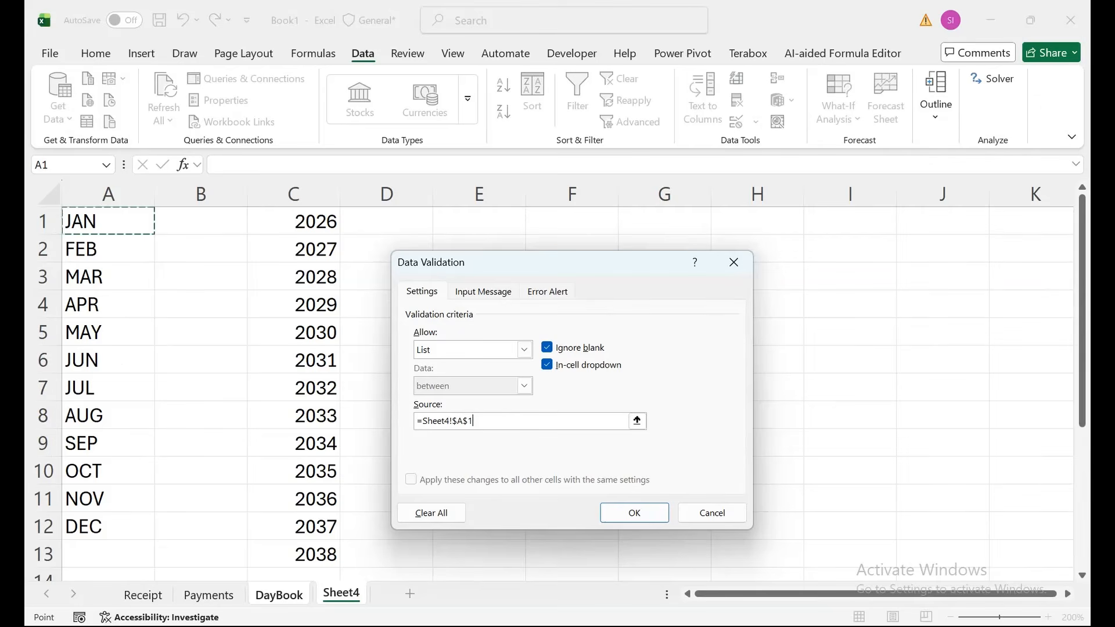
{"action": "left_click_drag", "start_coordinate": [108, 221], "coordinate": [108, 527]}
{"action": "left_click", "coordinate": [635, 513]}
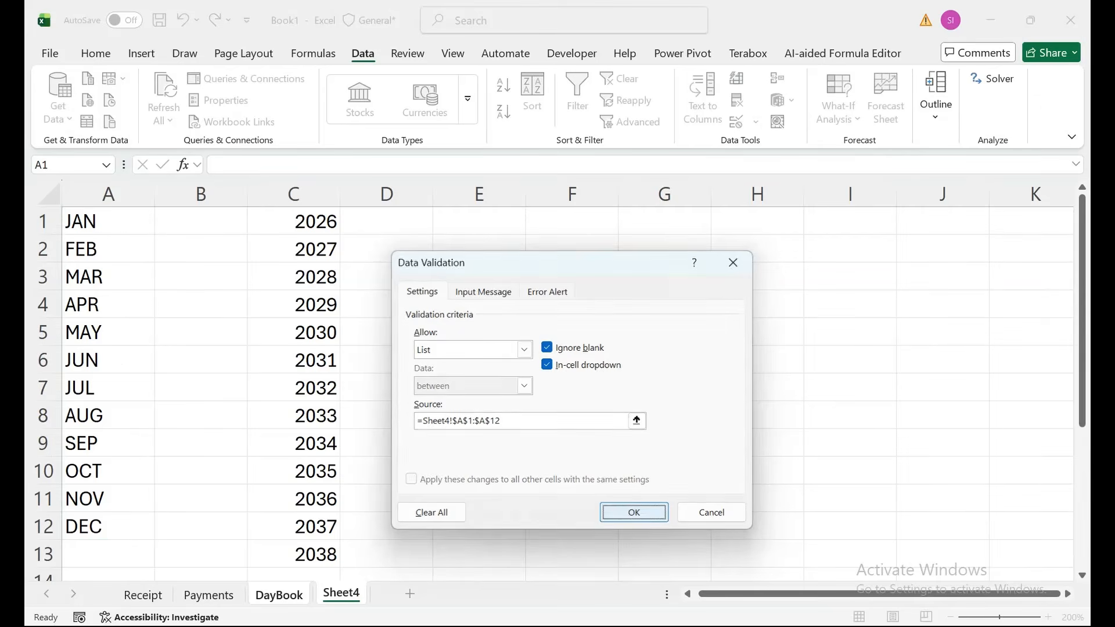
{"action": "left_click", "coordinate": [295, 235]}
{"action": "left_click", "coordinate": [233, 251]}
- Replace the month in cell B1 of DayBook with the year 2026
{"action": "left_click", "coordinate": [124, 228]}
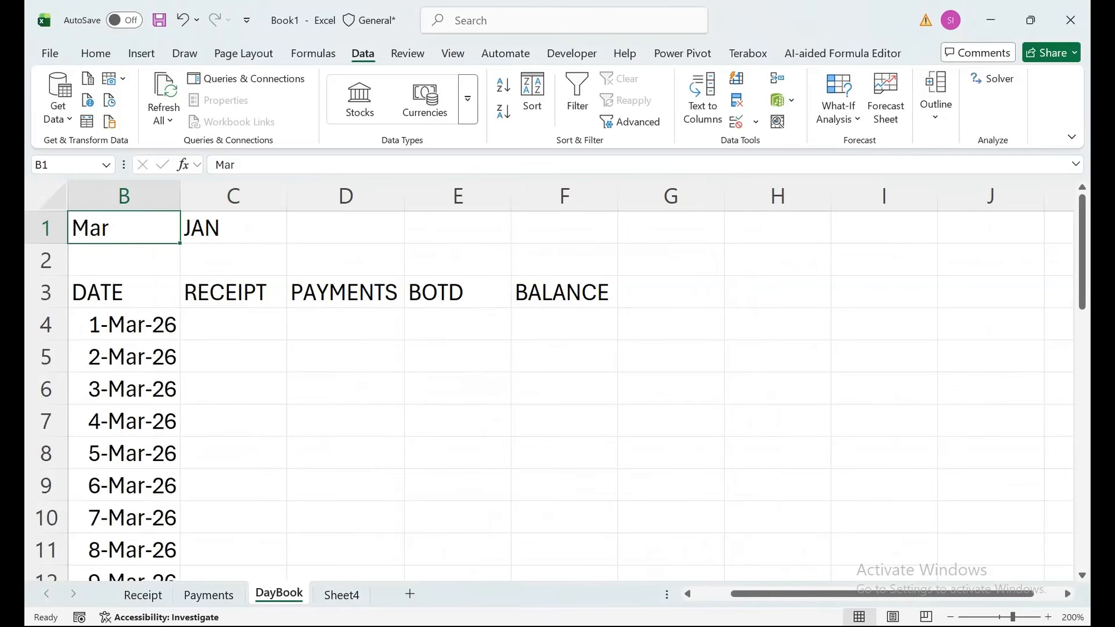
{"action": "type", "text": "226"}
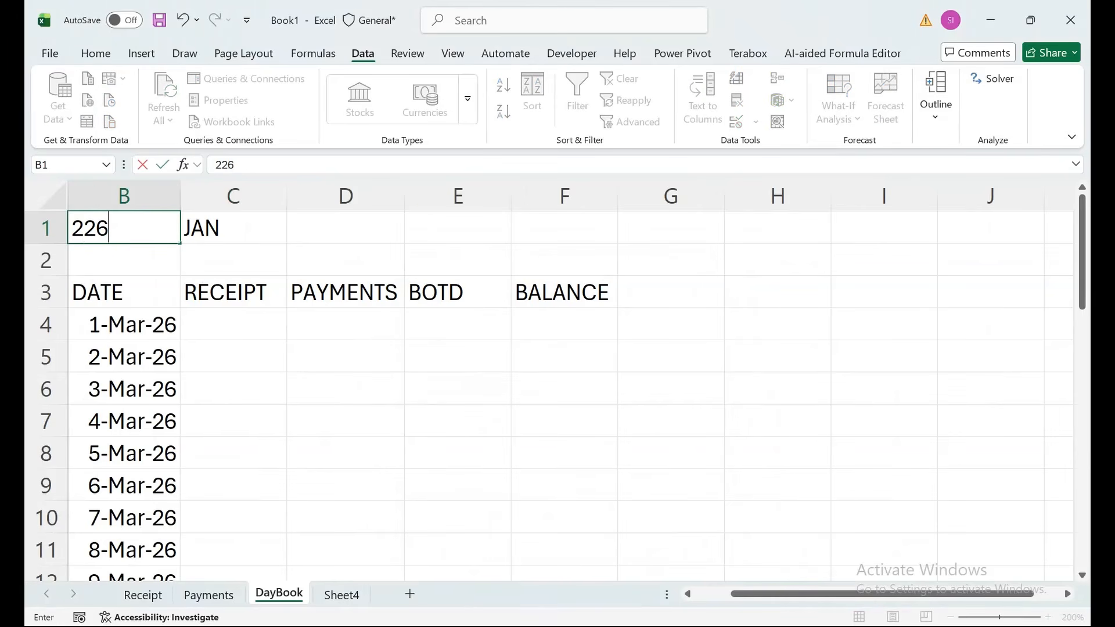
{"action": "key", "text": "BackSpace"}
{"action": "key", "text": "BackSpace"}
{"action": "type", "text": "026"}
{"action": "key", "text": "Return"}
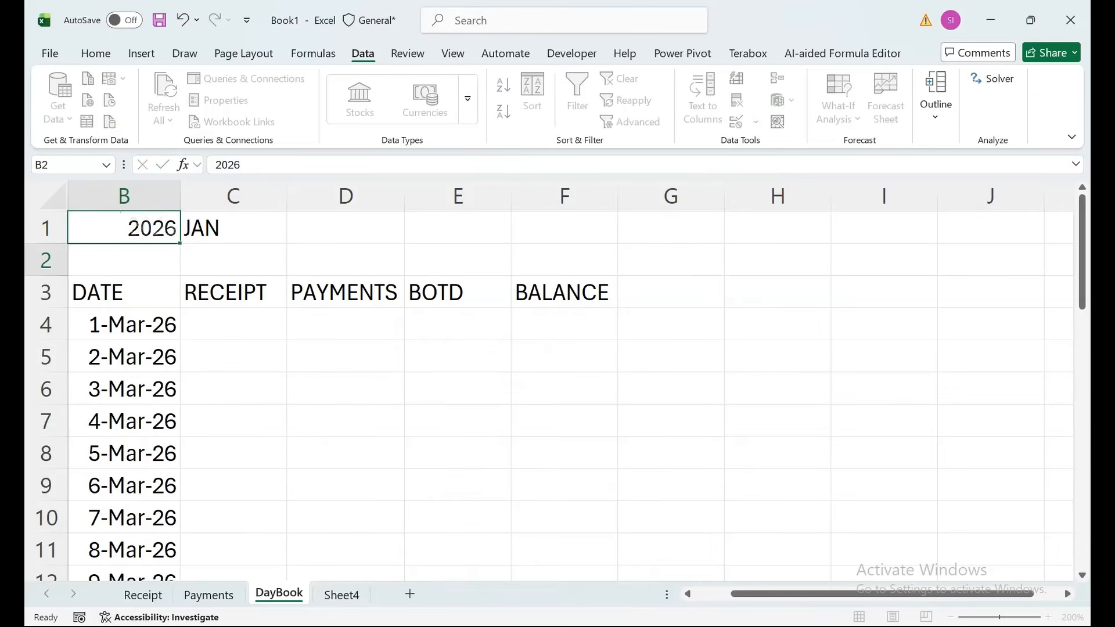
- Clear the contents of cells A1 and B1 on the DayBook sheet
{"action": "scroll", "coordinate": [558, 378], "scroll_direction": "left", "scroll_amount": 1}
{"action": "left_click", "coordinate": [230, 324]}
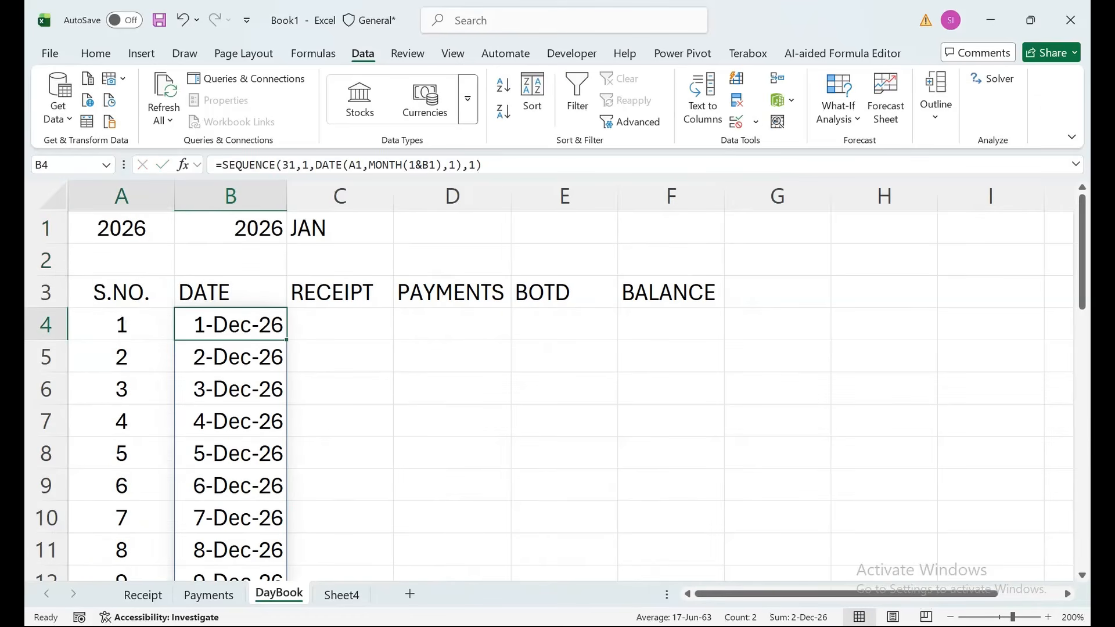
{"action": "left_click", "coordinate": [231, 228]}
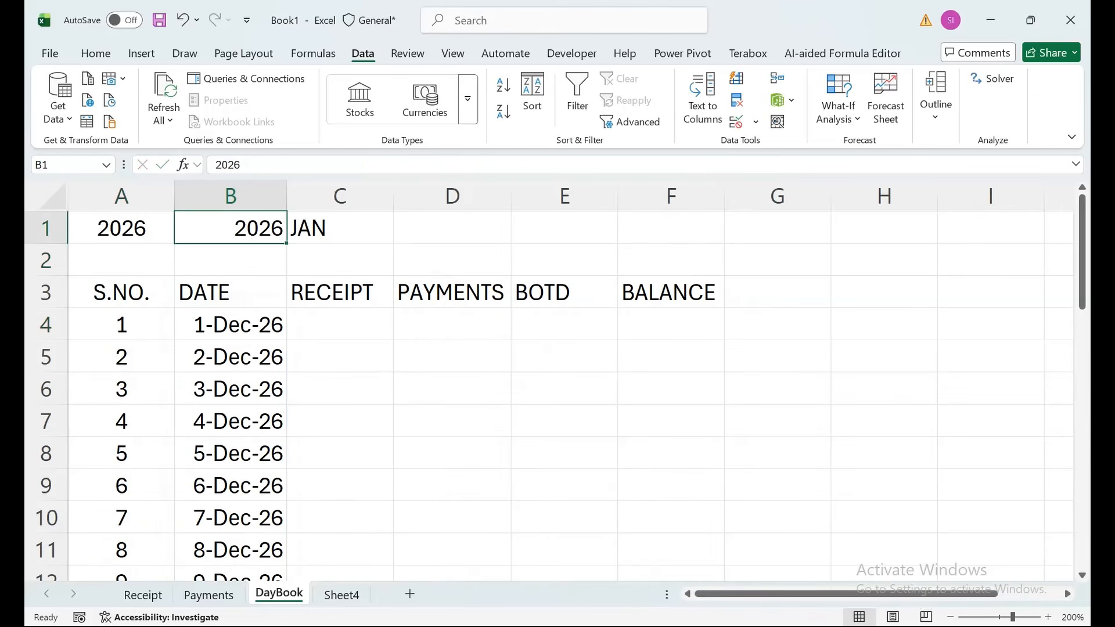
{"action": "left_click", "coordinate": [121, 228]}
{"action": "key", "text": "Delete"}
{"action": "left_click", "coordinate": [230, 228]}
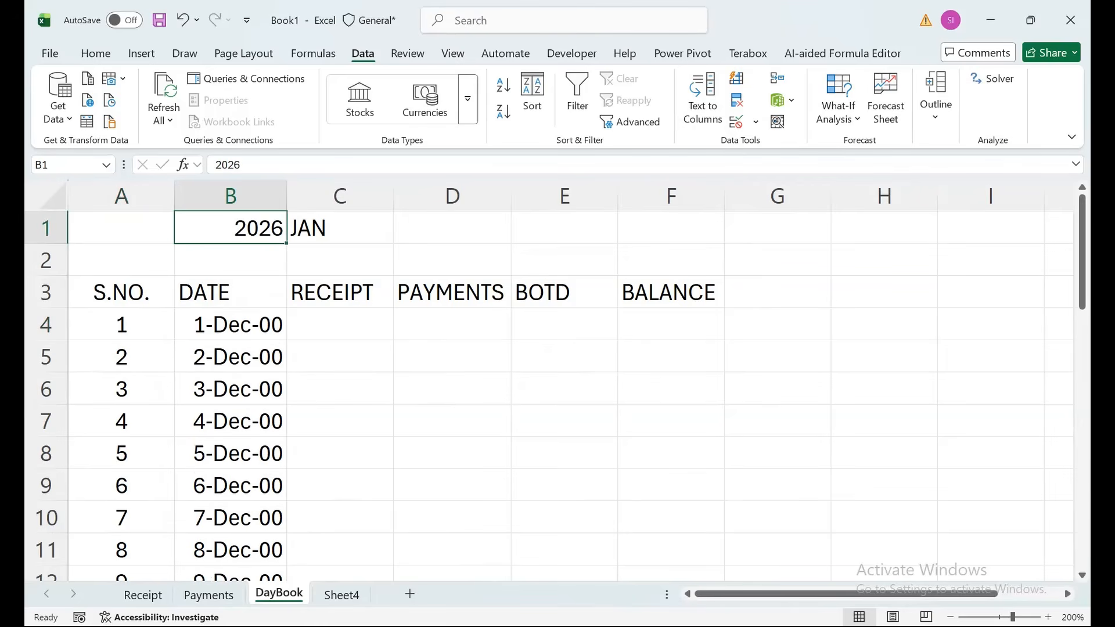
{"action": "key", "text": "Delete"}
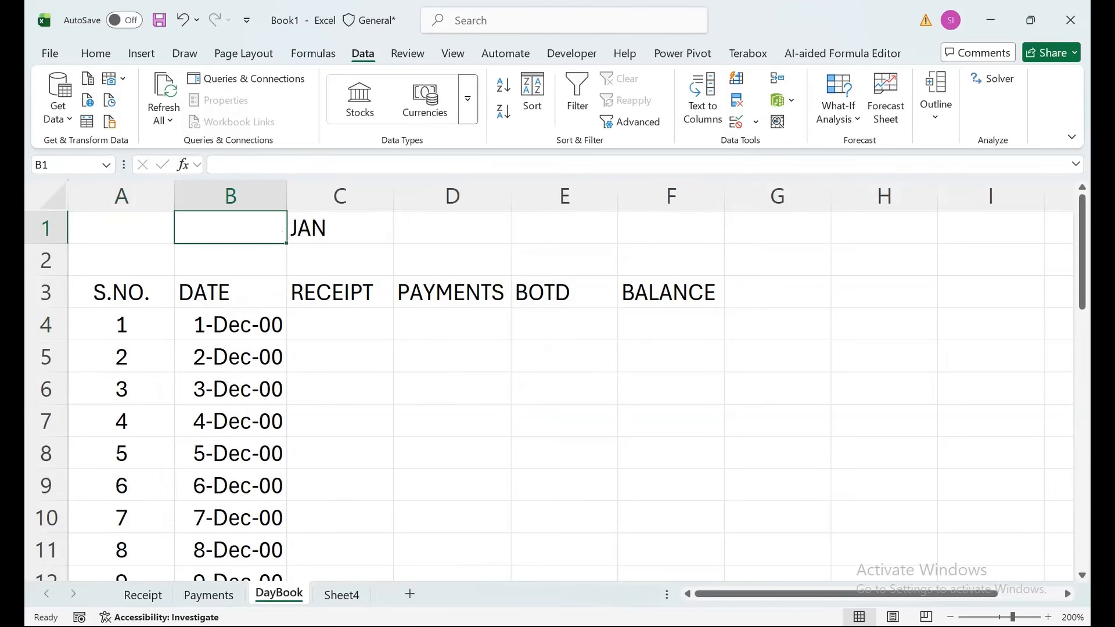
- Move the month dropdown cell from C1 to B1 and replace the broken reference in B4's SEQUENCE date formula with B1
{"action": "left_click", "coordinate": [340, 227]}
{"action": "left_click_drag", "start_coordinate": [340, 213], "coordinate": [233, 198]}
{"action": "double_click", "coordinate": [216, 324]}
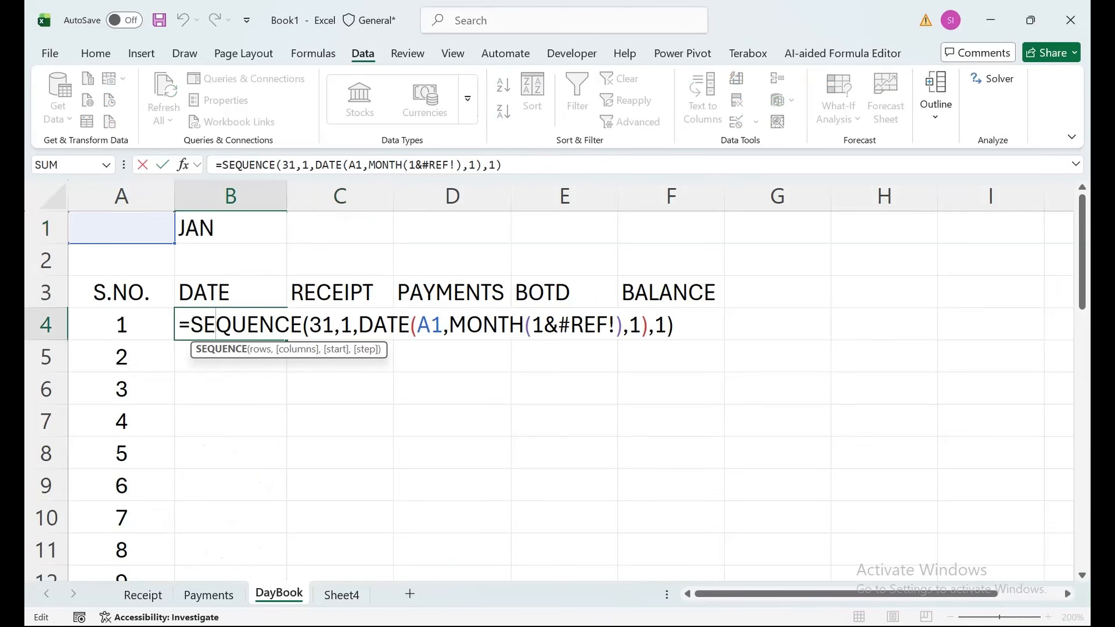
{"action": "left_click_drag", "start_coordinate": [615, 325], "coordinate": [570, 324]}
{"action": "type", "text": "b"}
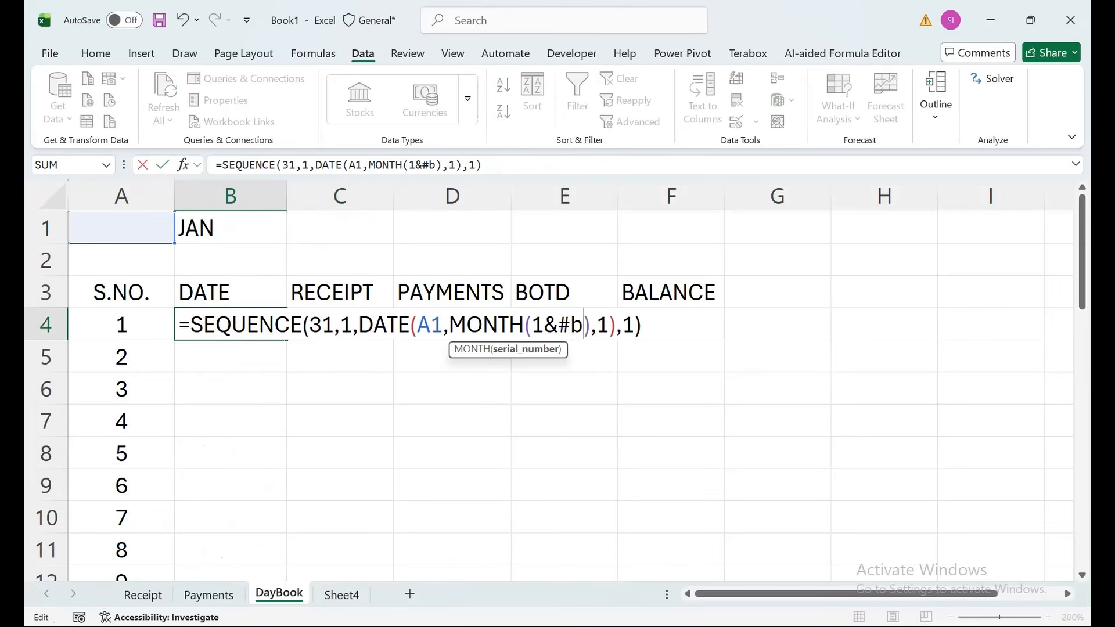
{"action": "key", "text": "BackSpace"}
{"action": "type", "text": "B1"}
{"action": "key", "text": "Left"}
{"action": "key", "text": "Left"}
{"action": "key", "text": "BackSpace"}
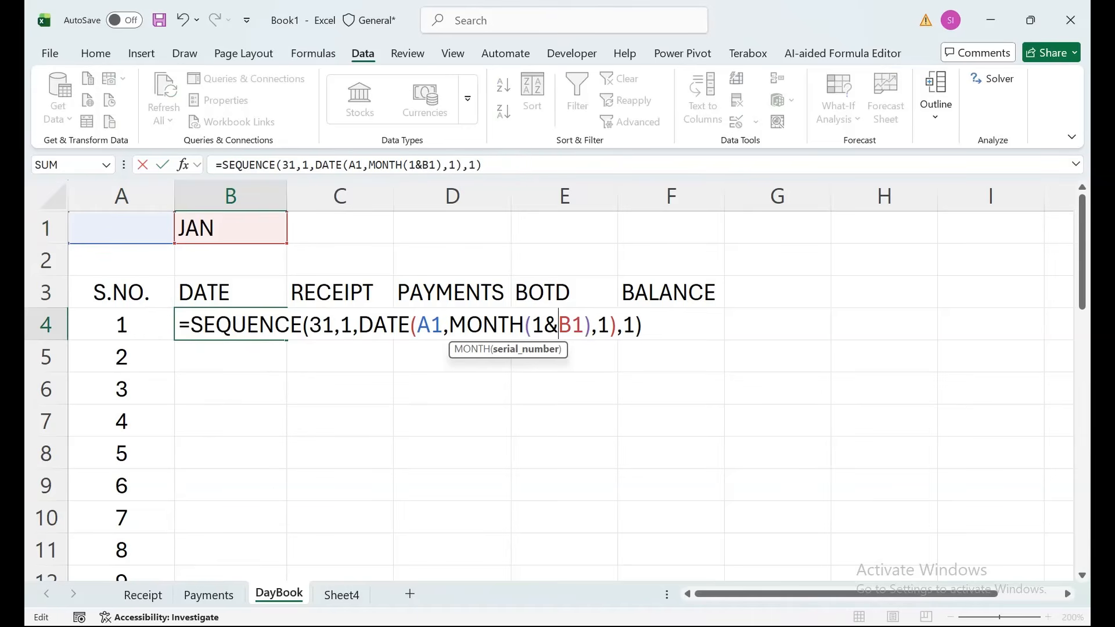
{"action": "key", "text": "Return"}
{"action": "key", "text": "Up"}
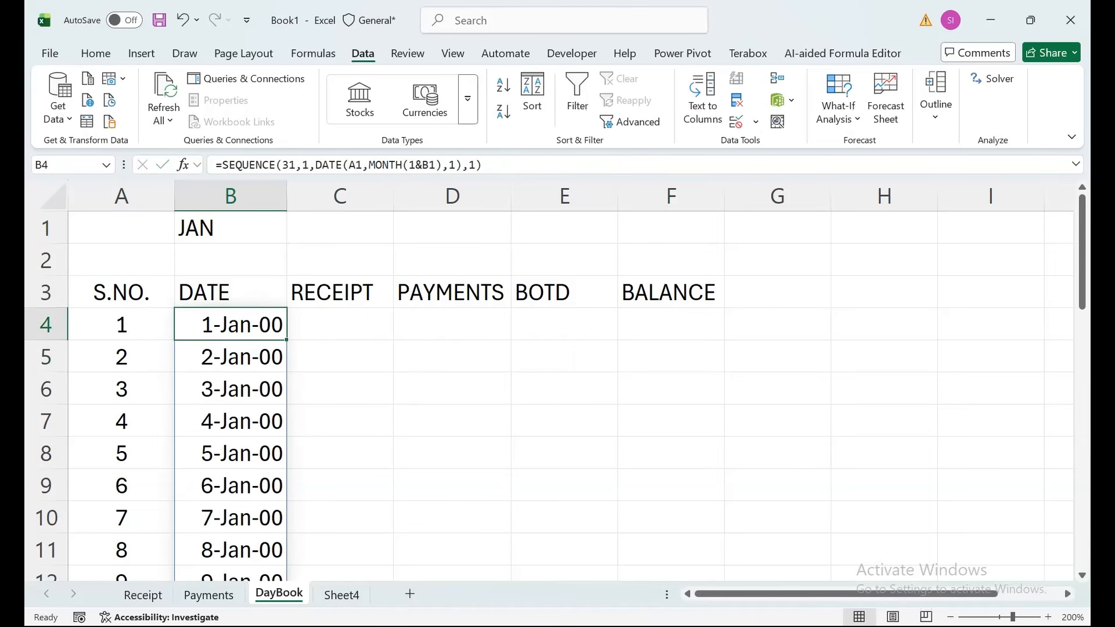
- Enter the year 2026 in A1 and choose MAR from the month dropdown in B1
{"action": "left_click", "coordinate": [121, 228]}
{"action": "type", "text": "2026"}
{"action": "key", "text": "Return"}
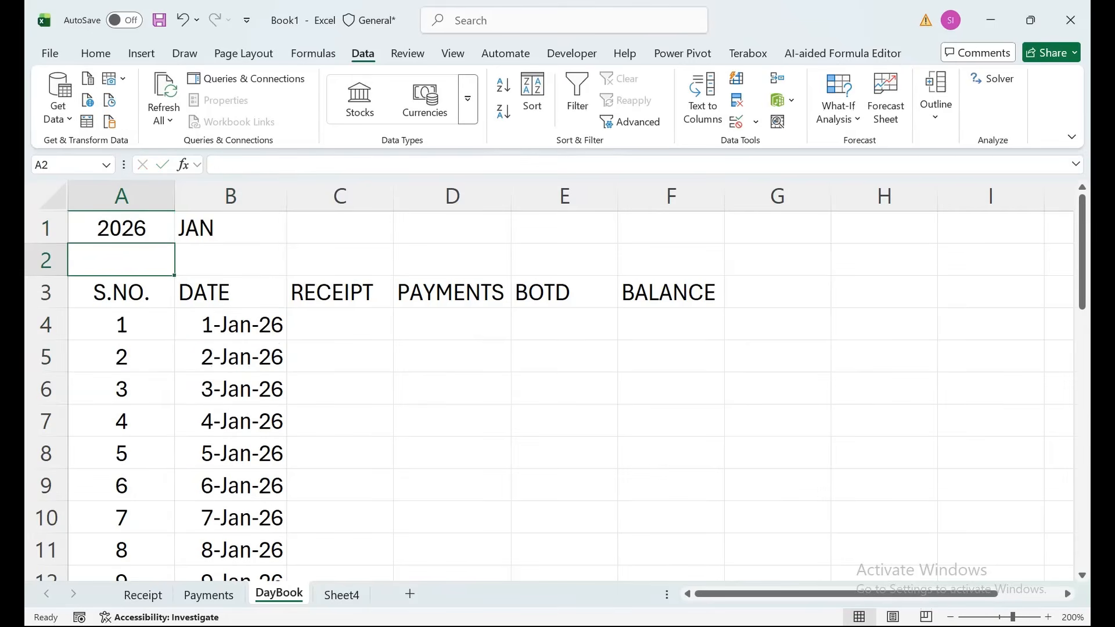
{"action": "left_click", "coordinate": [231, 227]}
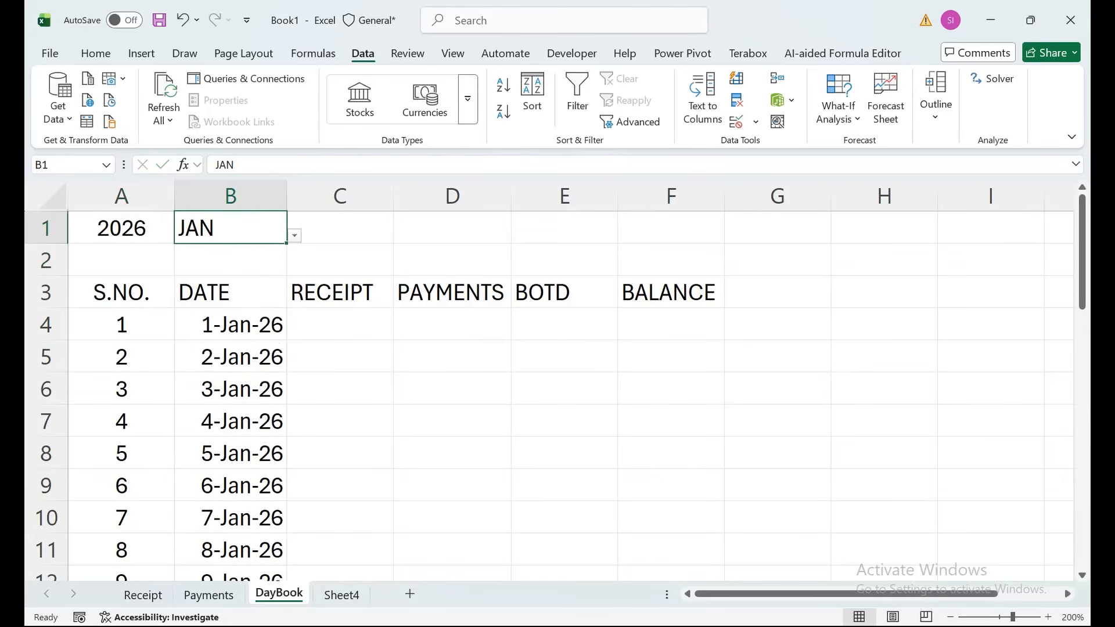
{"action": "left_click", "coordinate": [294, 235]}
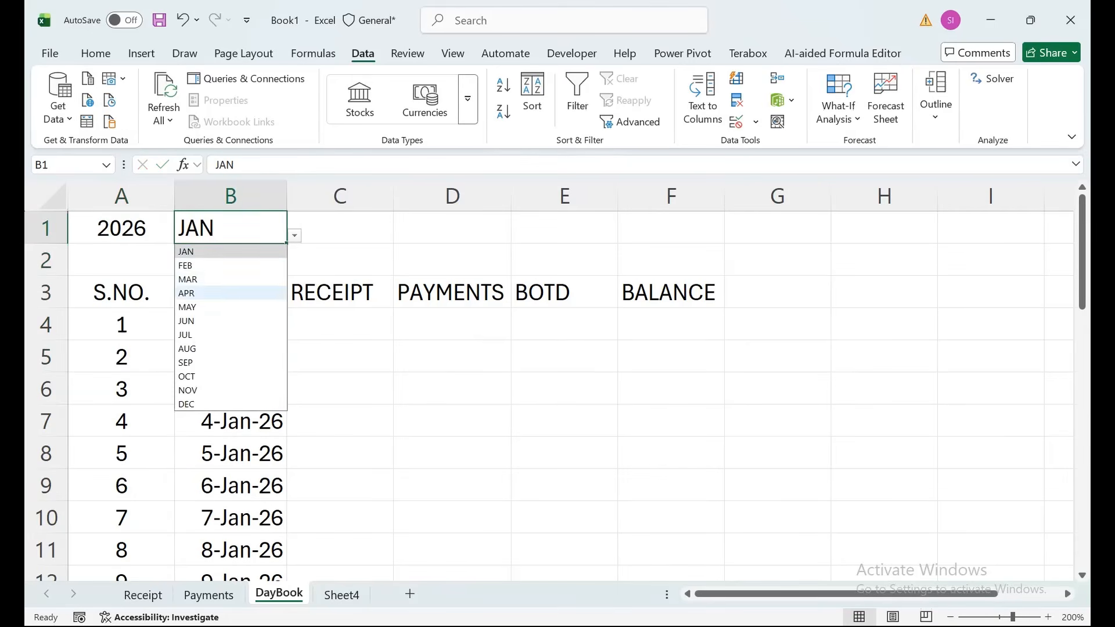
{"action": "left_click", "coordinate": [231, 280]}
{"action": "left_click", "coordinate": [231, 325]}
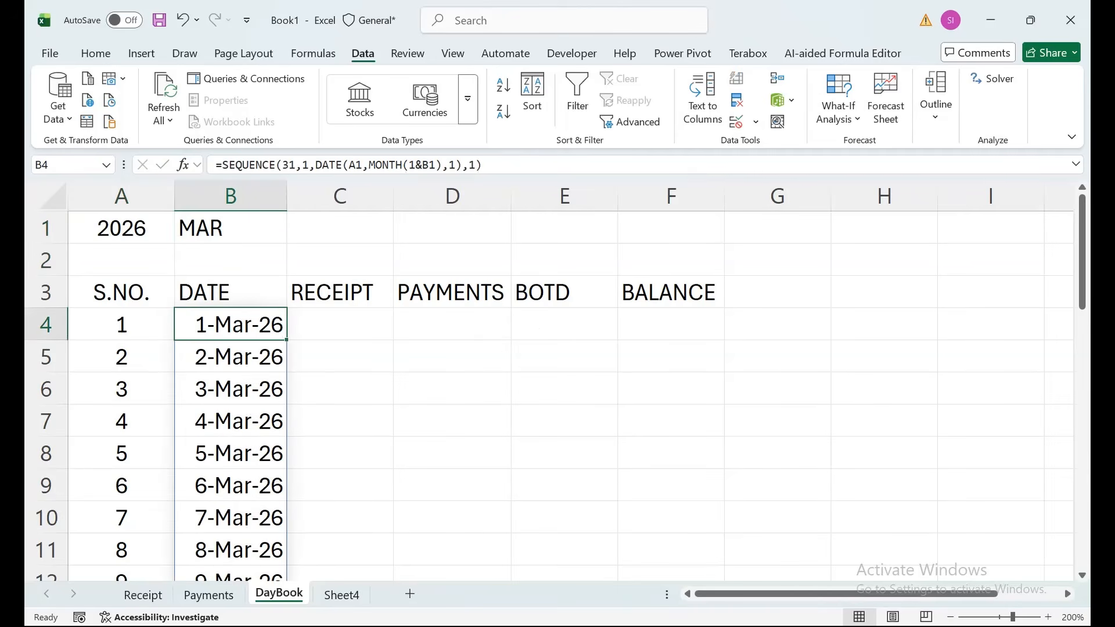
- Replace the BOTD column header in E3 with DAILY BAL
{"action": "left_click", "coordinate": [564, 292]}
{"action": "type", "text": "DALI"}
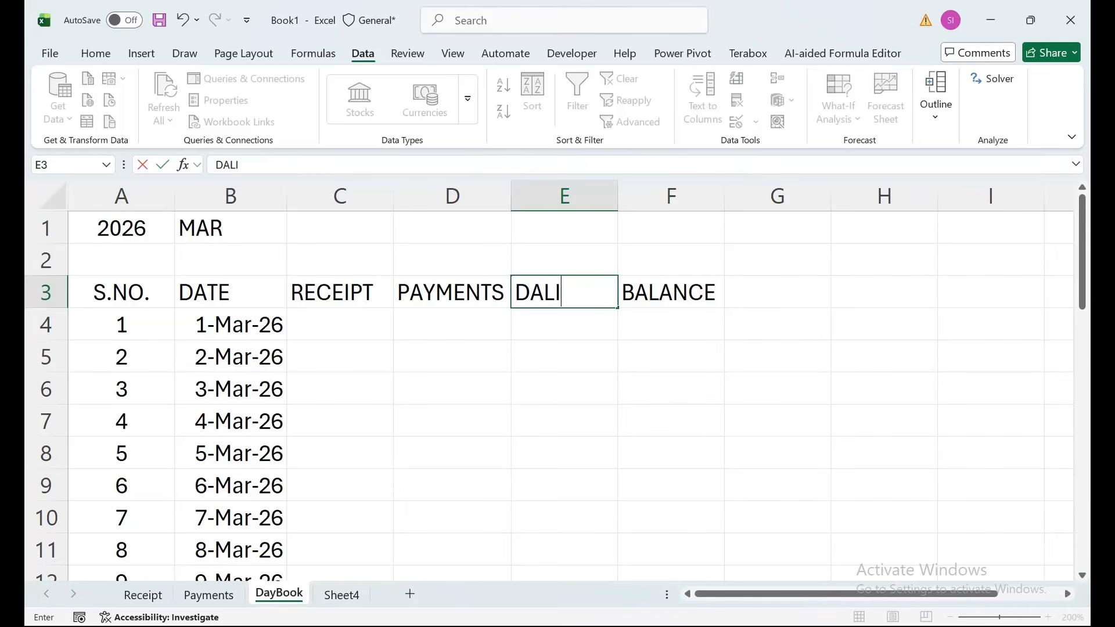
{"action": "key", "text": "BackSpace"}
{"action": "key", "text": "BackSpace"}
{"action": "type", "text": "ILY BAL."}
{"action": "key", "text": "Return"}
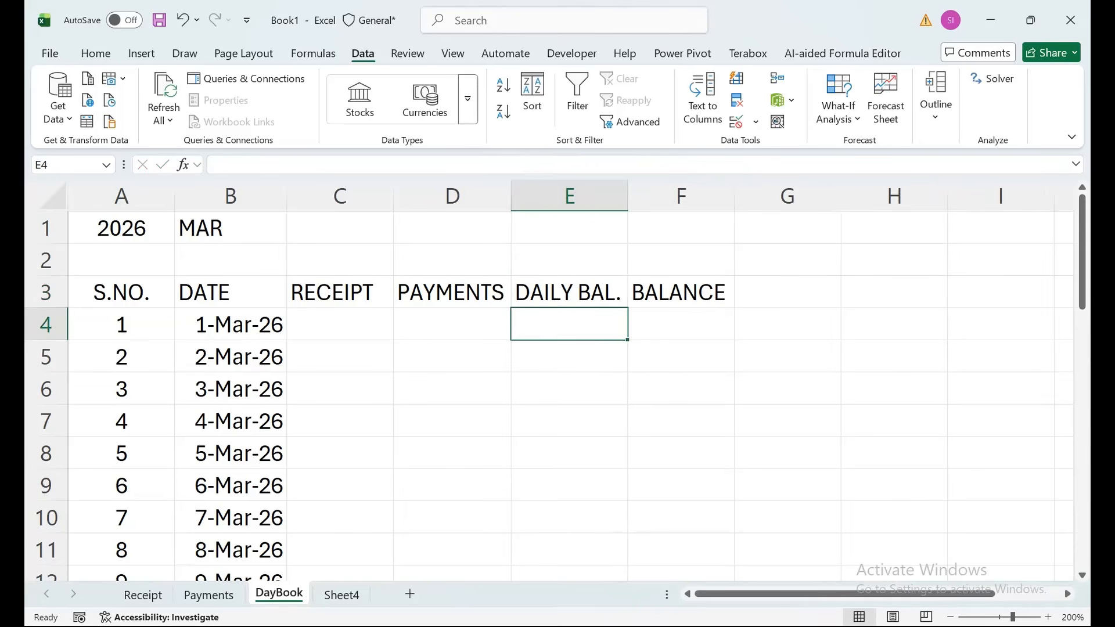
{"action": "left_click", "coordinate": [231, 324]}
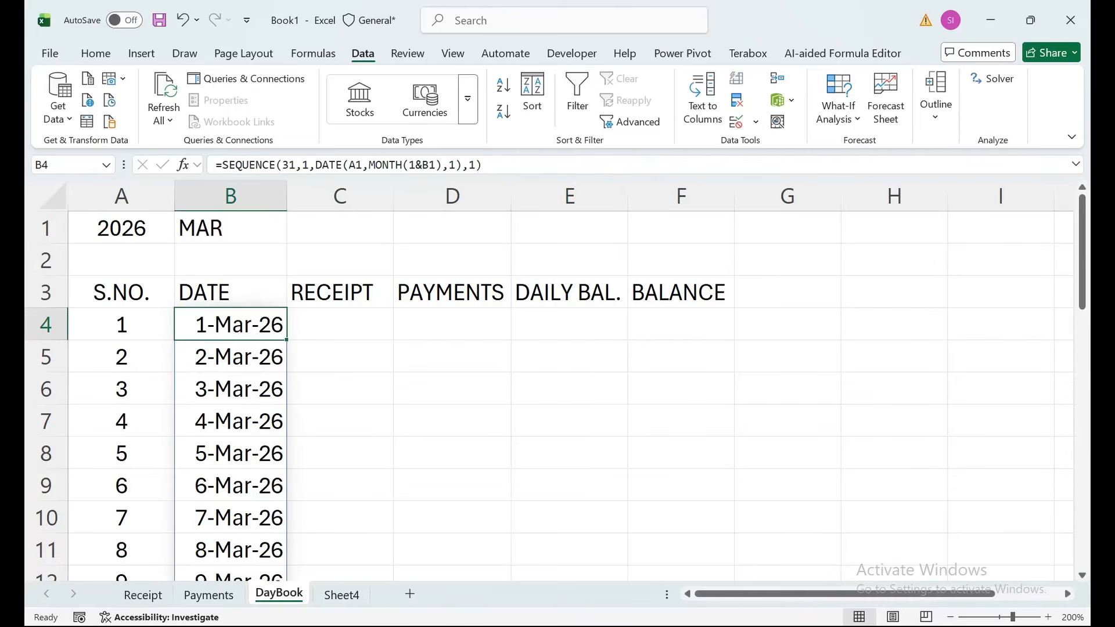
- Format the Date cells B3:B7 on the Payments sheet as day-month-year dates, like 2-Mar-26
{"action": "left_click", "coordinate": [209, 595]}
{"action": "key", "text": "Left"}
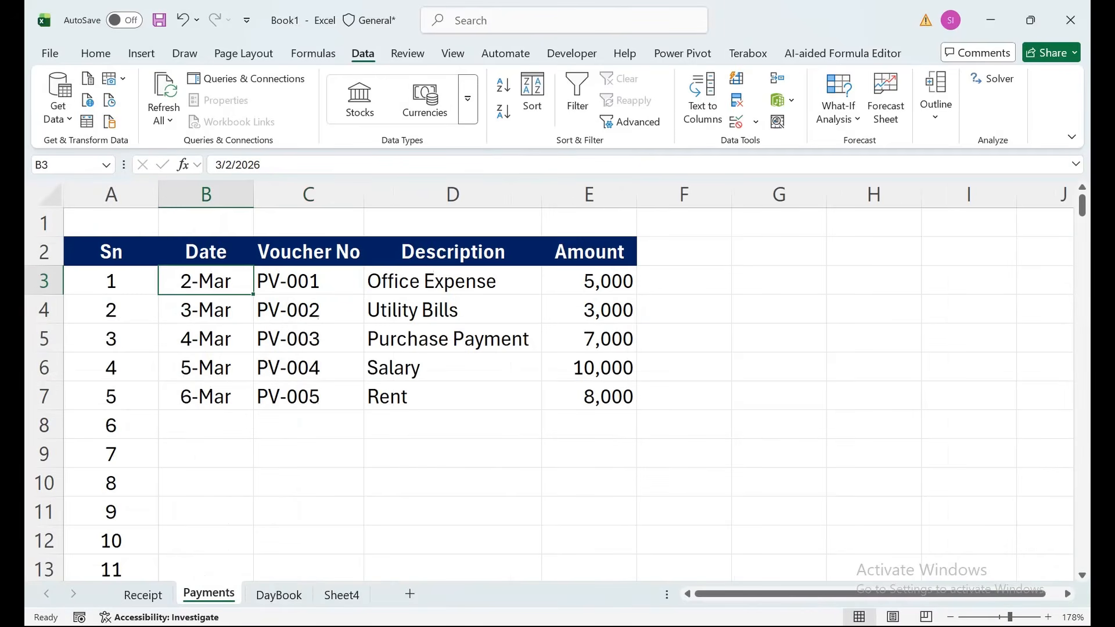
{"action": "key", "text": "ctrl+shift+4"}
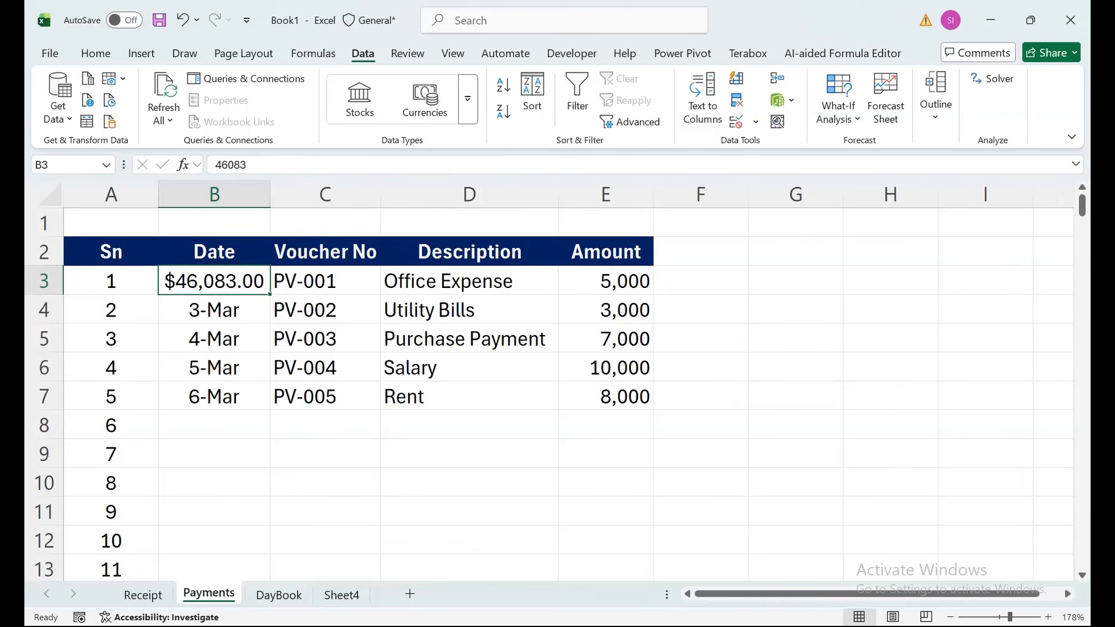
{"action": "key", "text": "ctrl+shift+3"}
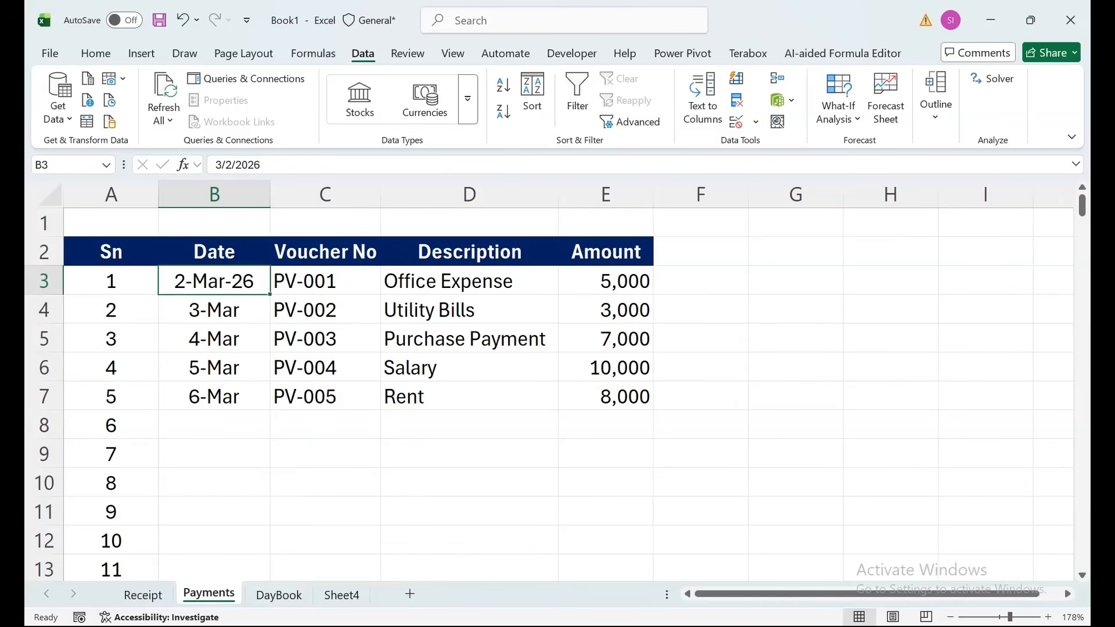
{"action": "key", "text": "shift+Down"}
{"action": "key", "text": "shift+Down"}
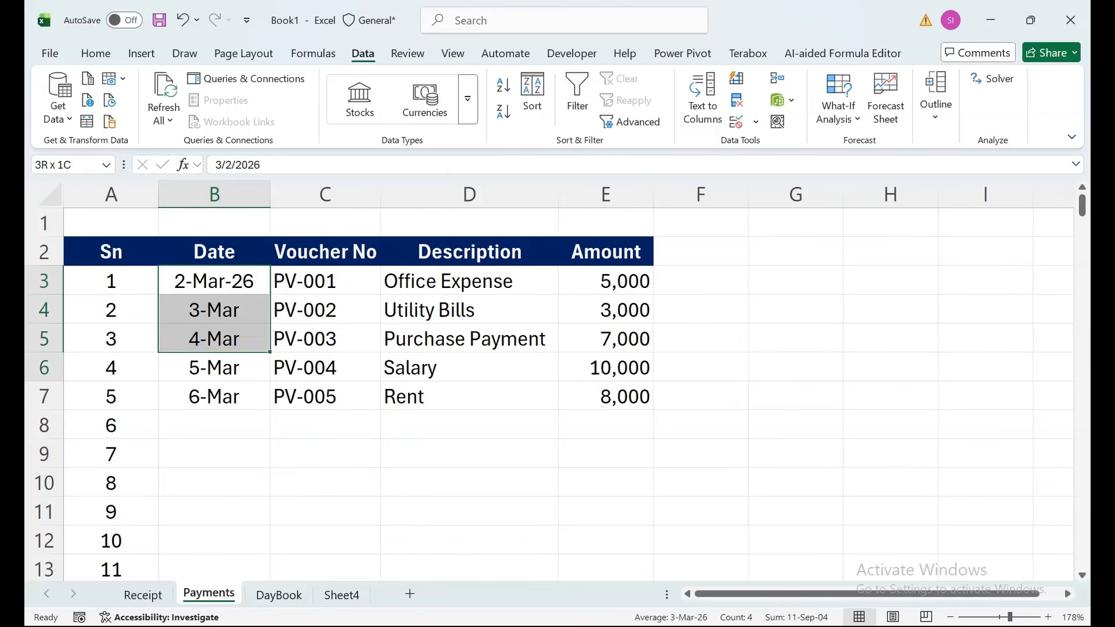
{"action": "key", "text": "shift+Down"}
{"action": "key", "text": "shift+Down"}
{"action": "key", "text": "ctrl+shift+2"}
{"action": "key", "text": "ctrl+shift+3"}
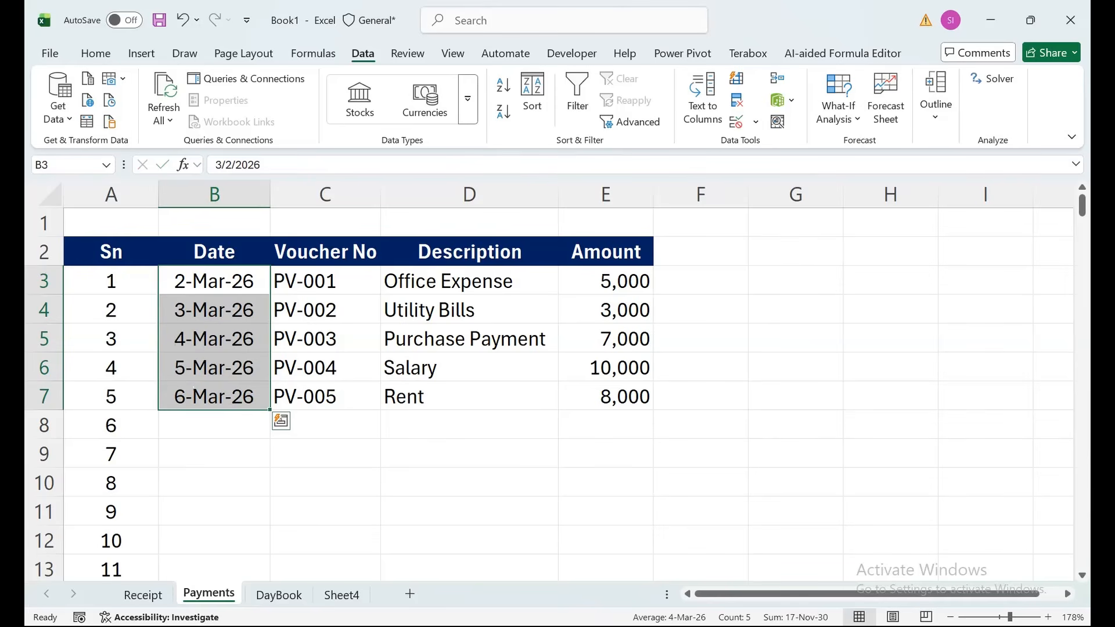
{"action": "key", "text": "Down"}
{"action": "key", "text": "Up"}
{"action": "key", "text": "Right"}
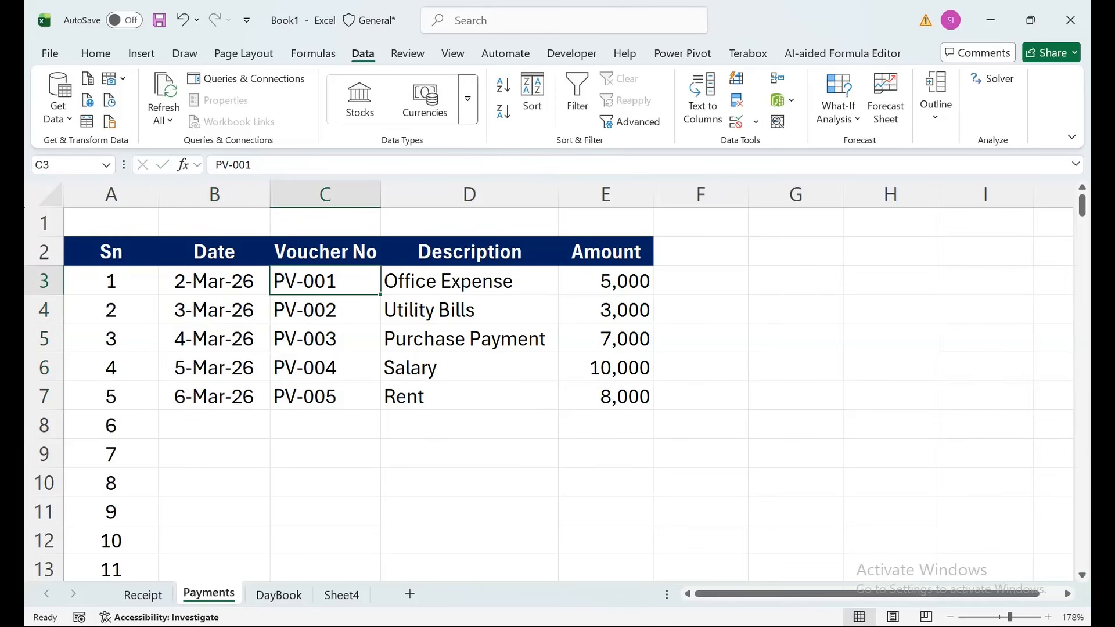
- Apply the day-month-year date format to the Date cells B3:B8 on the Receipt sheet
{"action": "left_click", "coordinate": [155, 594]}
{"action": "left_click", "coordinate": [217, 296]}
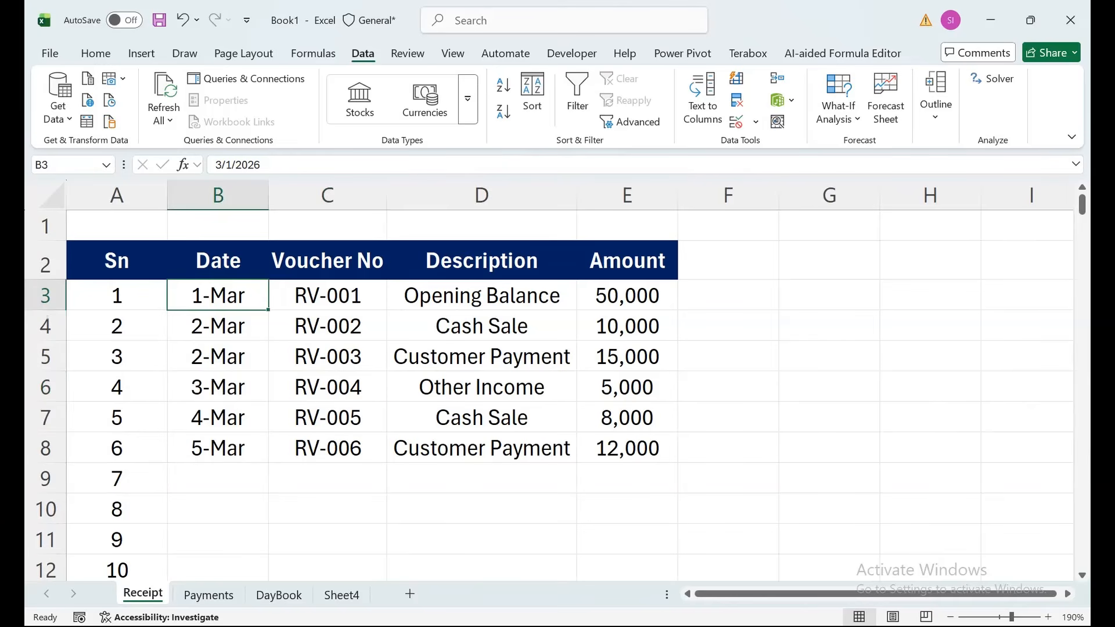
{"action": "key", "text": "ctrl+shift+Down"}
{"action": "key", "text": "ctrl+shift+3"}
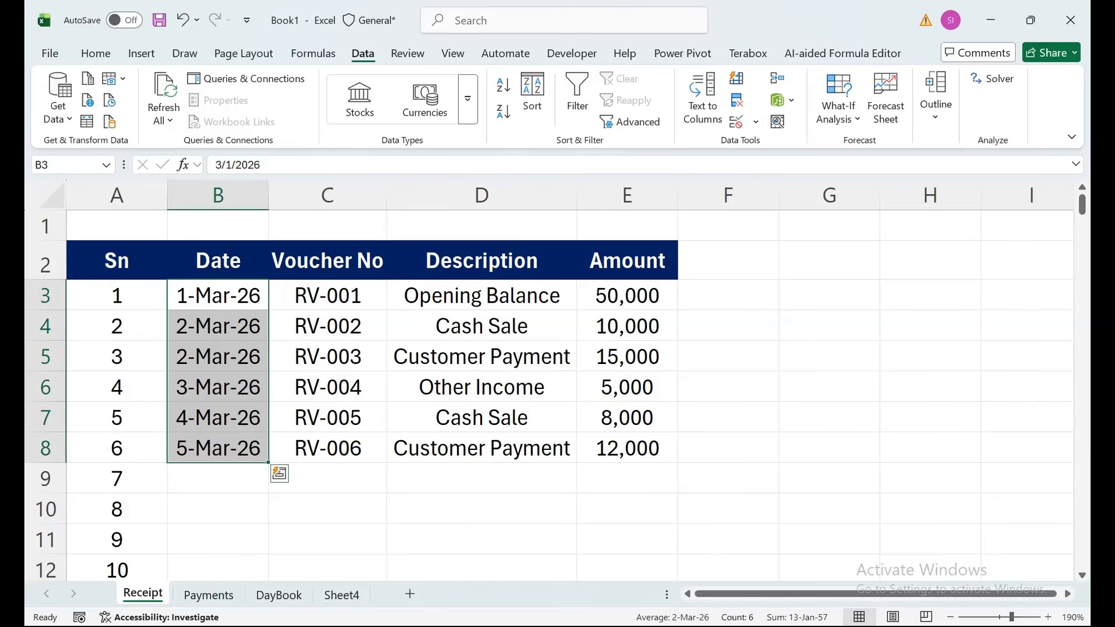
{"action": "left_click", "coordinate": [328, 326]}
{"action": "left_click", "coordinate": [218, 295]}
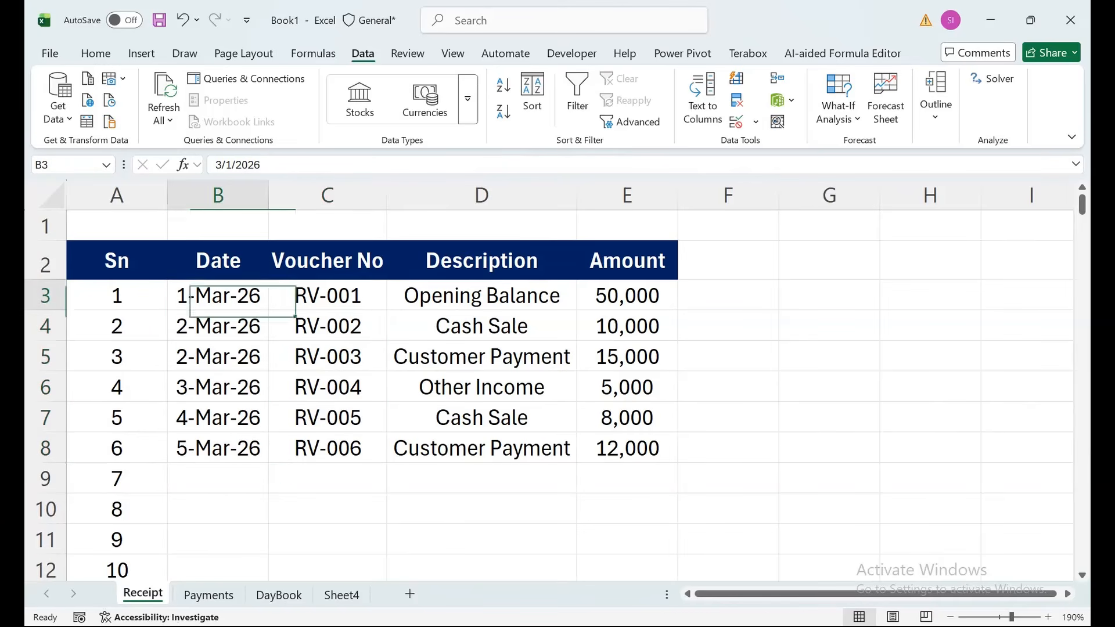
- Insert two blank rows at row 2 of the DayBook sheet, above the table headers
{"action": "left_click", "coordinate": [279, 595]}
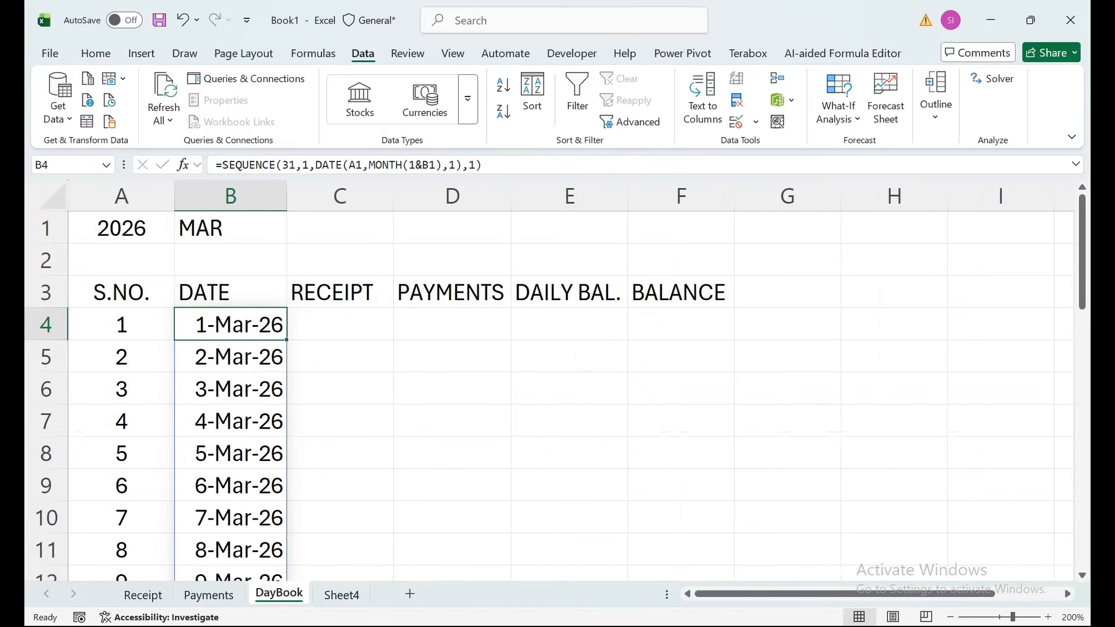
{"action": "left_click", "coordinate": [45, 260]}
{"action": "right_click", "coordinate": [46, 261]}
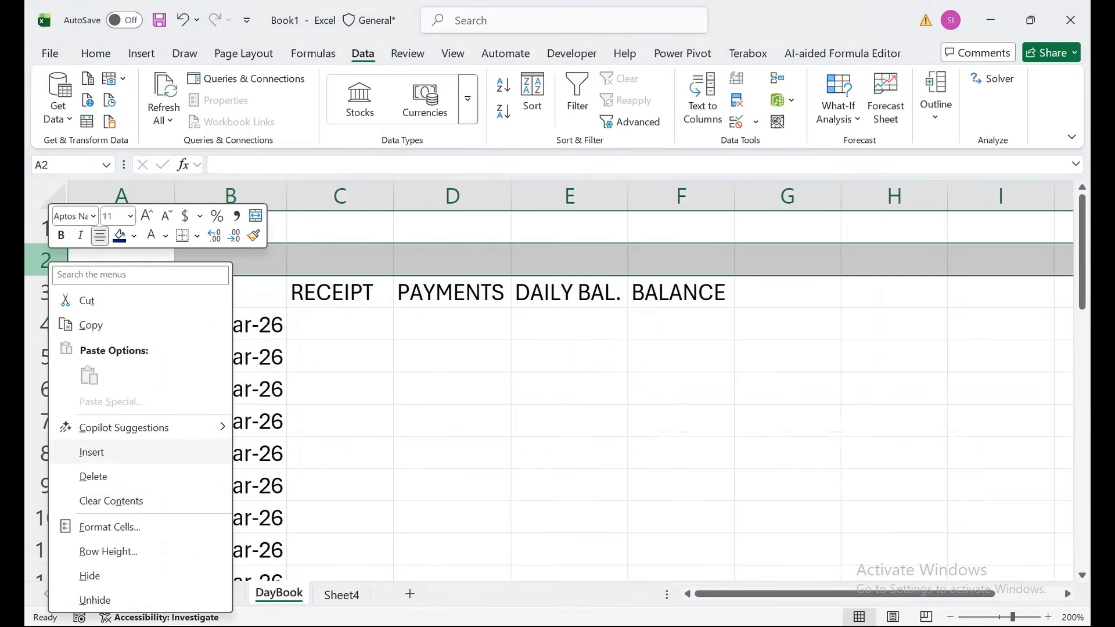
{"action": "left_click", "coordinate": [91, 452]}
{"action": "left_click", "coordinate": [340, 388]}
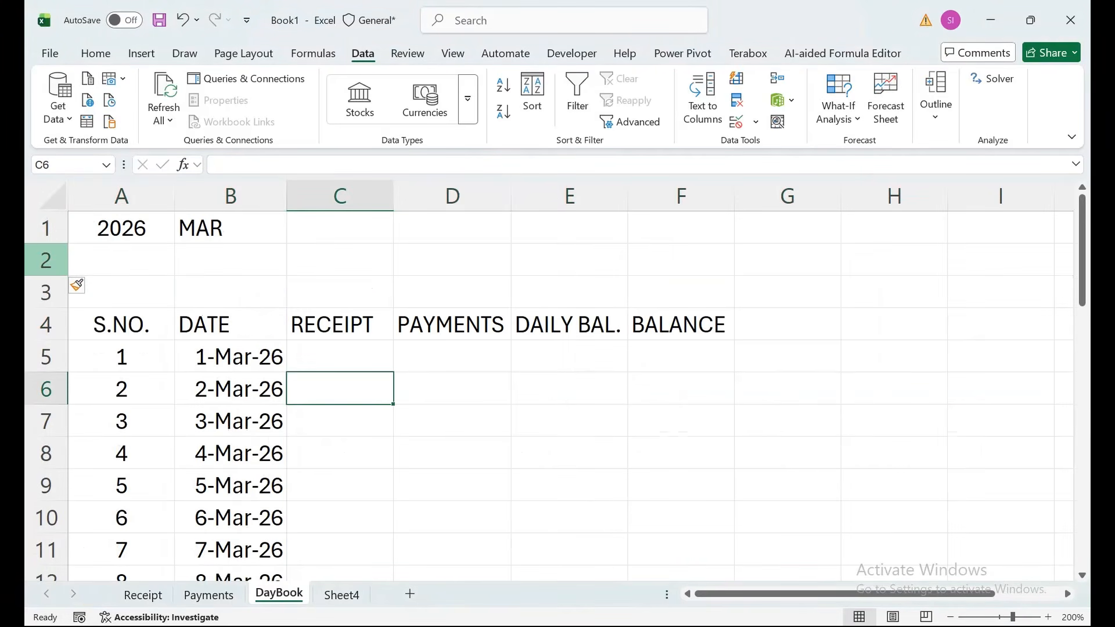
{"action": "left_click", "coordinate": [45, 259]}
{"action": "right_click", "coordinate": [58, 263]}
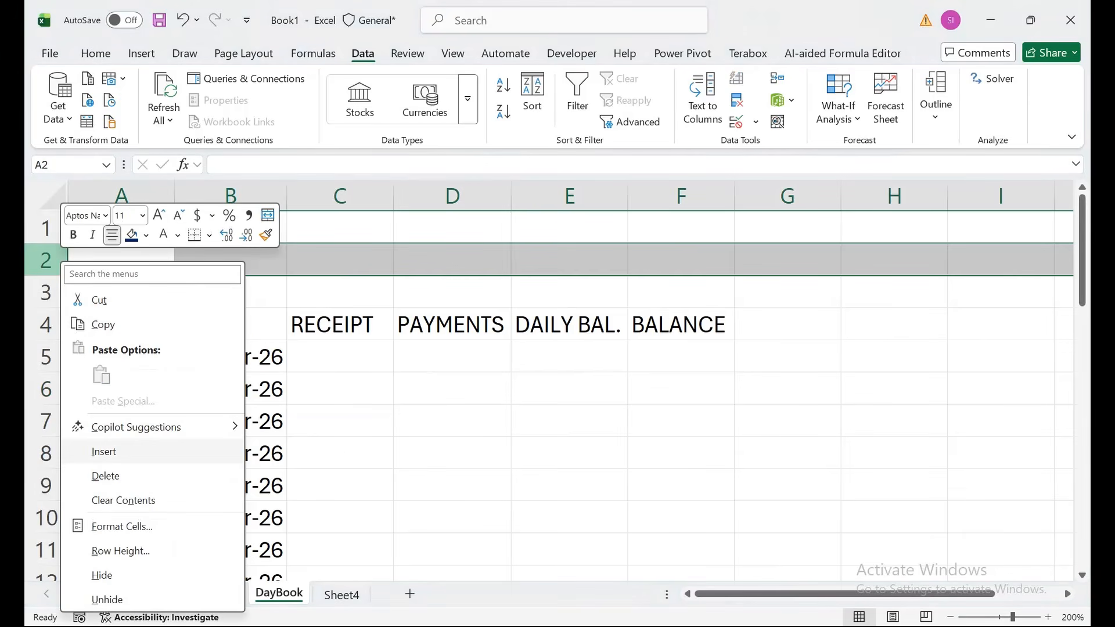
{"action": "left_click", "coordinate": [103, 452]}
{"action": "left_click", "coordinate": [230, 292]}
{"action": "left_click", "coordinate": [121, 292]}
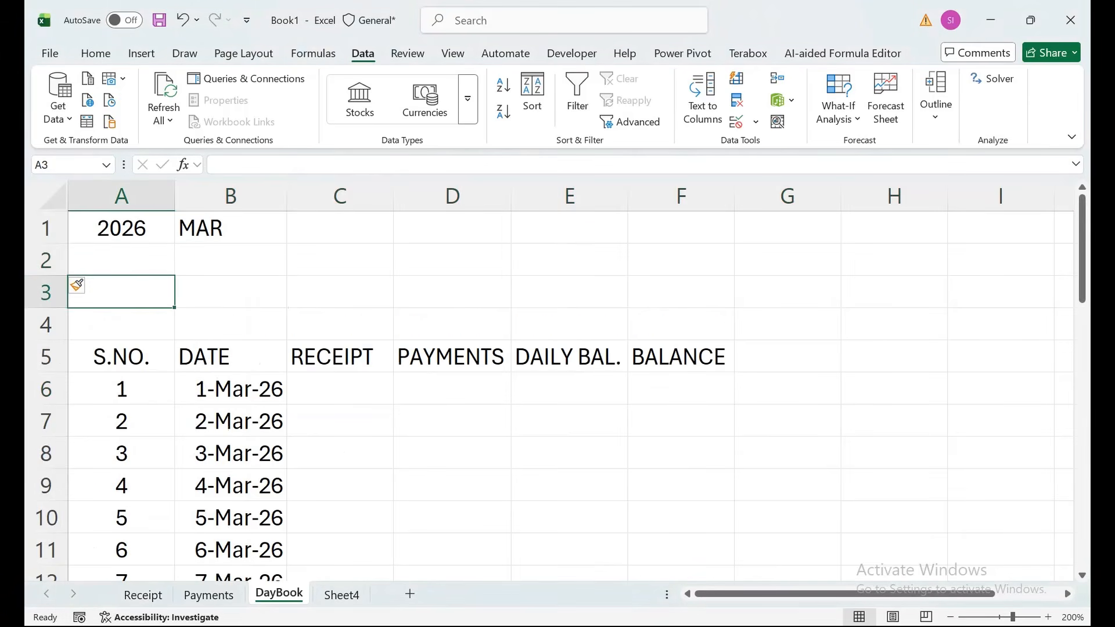
- Clear everything from cells A2:B3 on DayBook, including the inherited formatting and dropdown validation
{"action": "key", "text": "BackSpace"}
{"action": "left_click", "coordinate": [230, 293]}
{"action": "left_click_drag", "start_coordinate": [230, 260], "coordinate": [121, 292]}
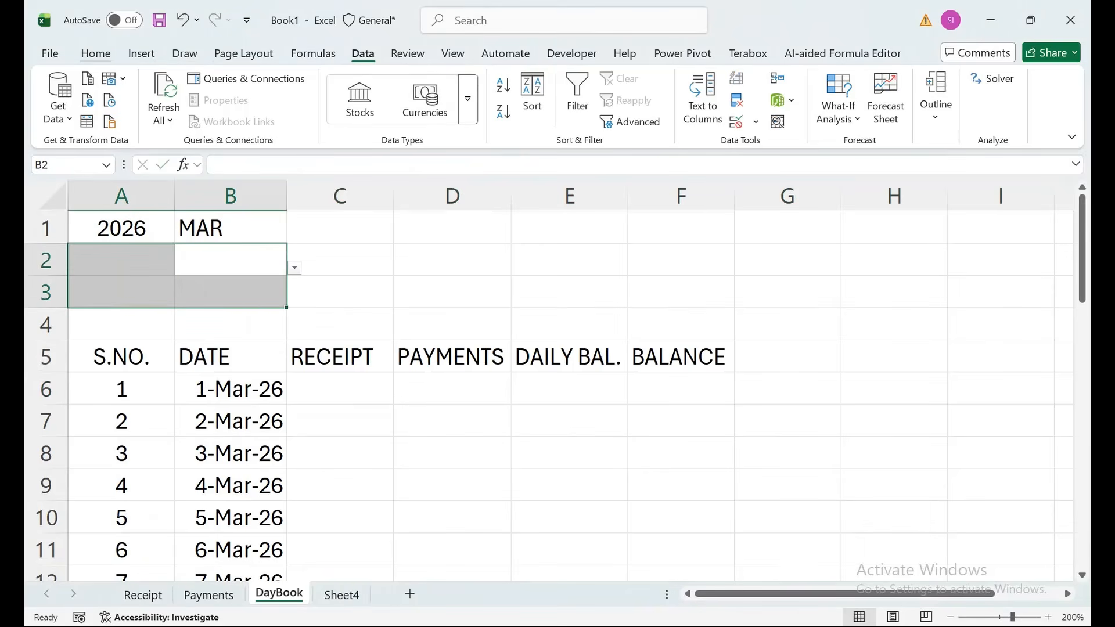
{"action": "left_click", "coordinate": [95, 53]}
{"action": "left_click", "coordinate": [685, 105]}
{"action": "left_click", "coordinate": [694, 201]}
{"action": "left_click", "coordinate": [695, 201]}
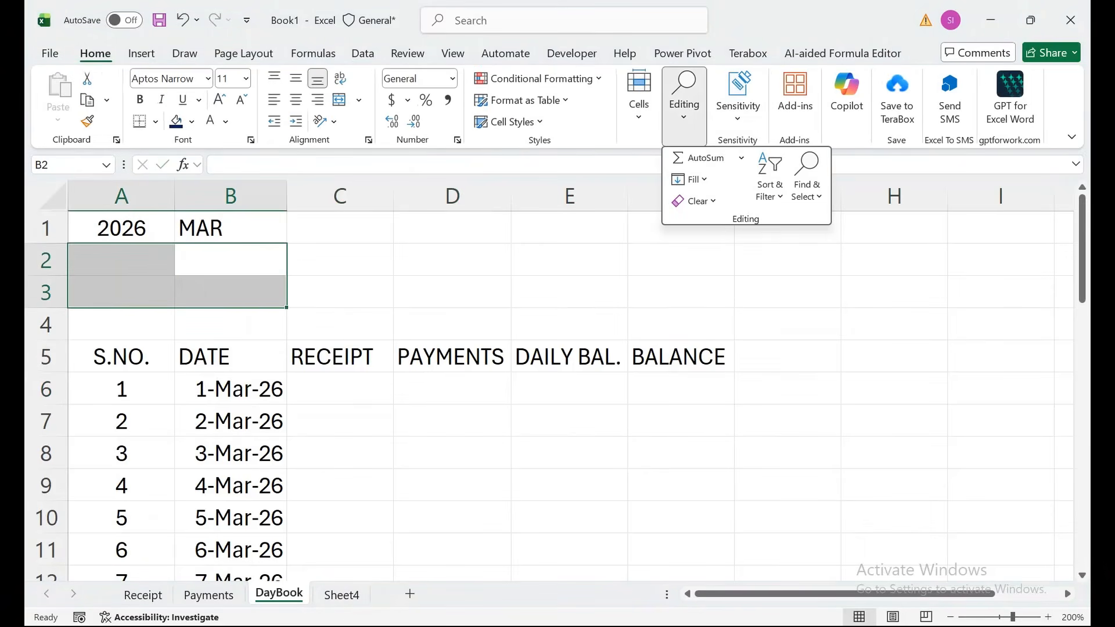
{"action": "key", "text": "Escape"}
- Merge and center A3:B3 and A2:B2, and enter the label Date in the merged A2 cell
{"action": "left_click_drag", "start_coordinate": [121, 292], "coordinate": [230, 292]}
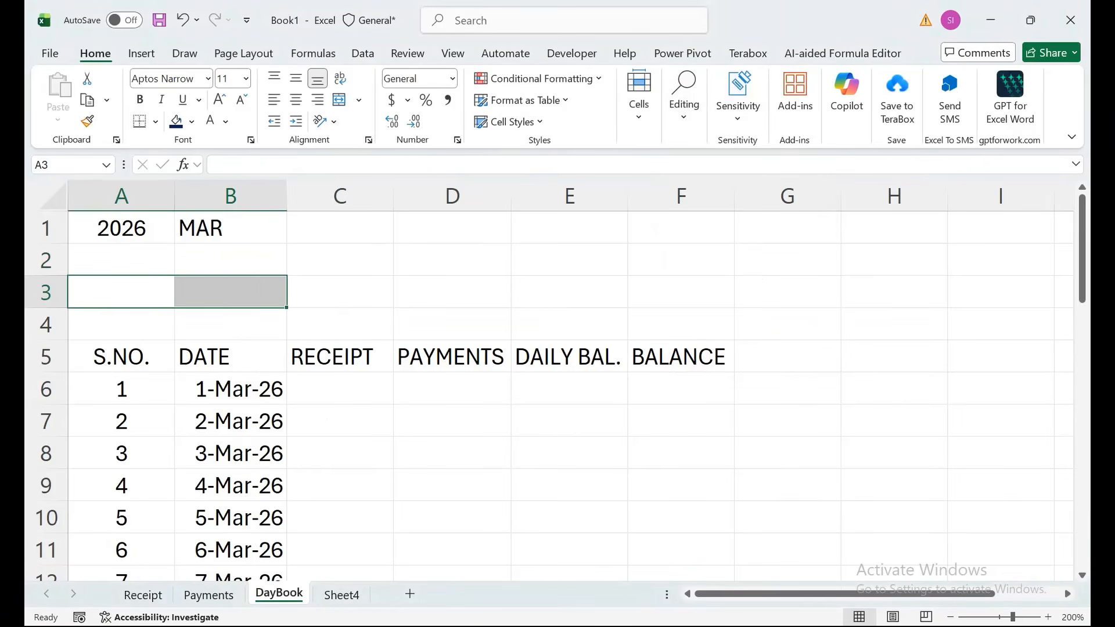
{"action": "left_click", "coordinate": [340, 100]}
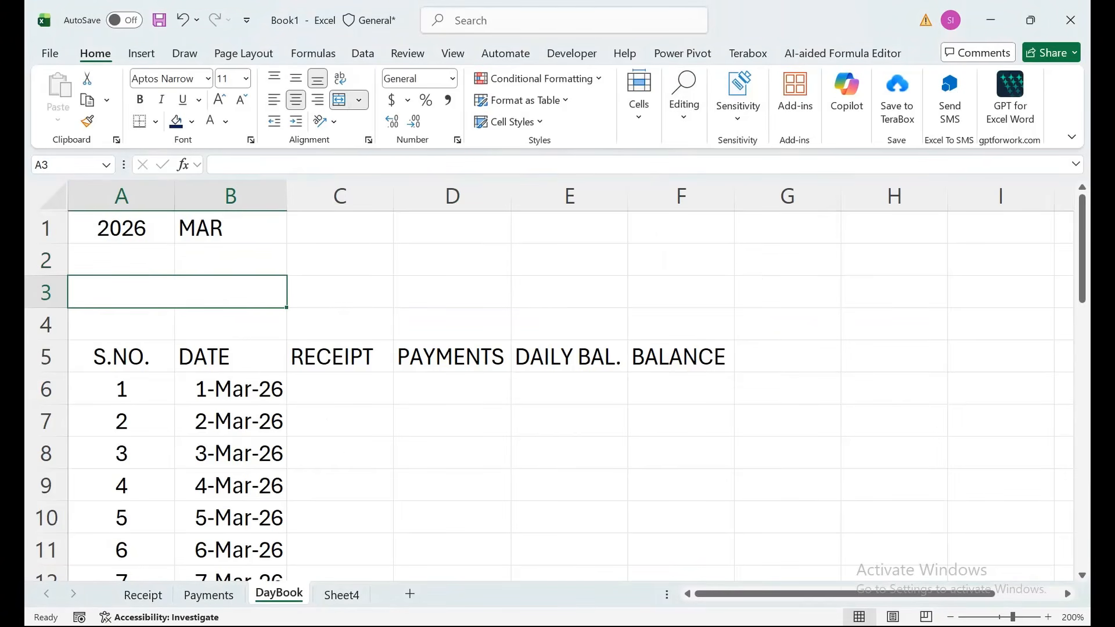
{"action": "left_click_drag", "start_coordinate": [121, 259], "coordinate": [231, 260]}
{"action": "left_click", "coordinate": [340, 100]}
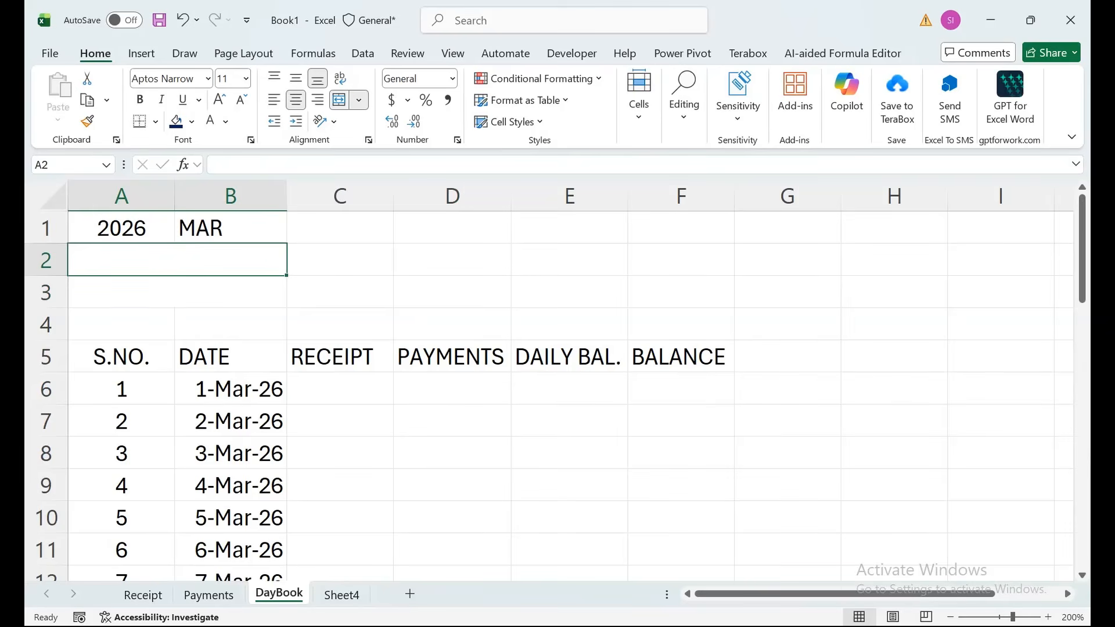
{"action": "type", "text": "dATE"}
{"action": "key", "text": "Tab"}
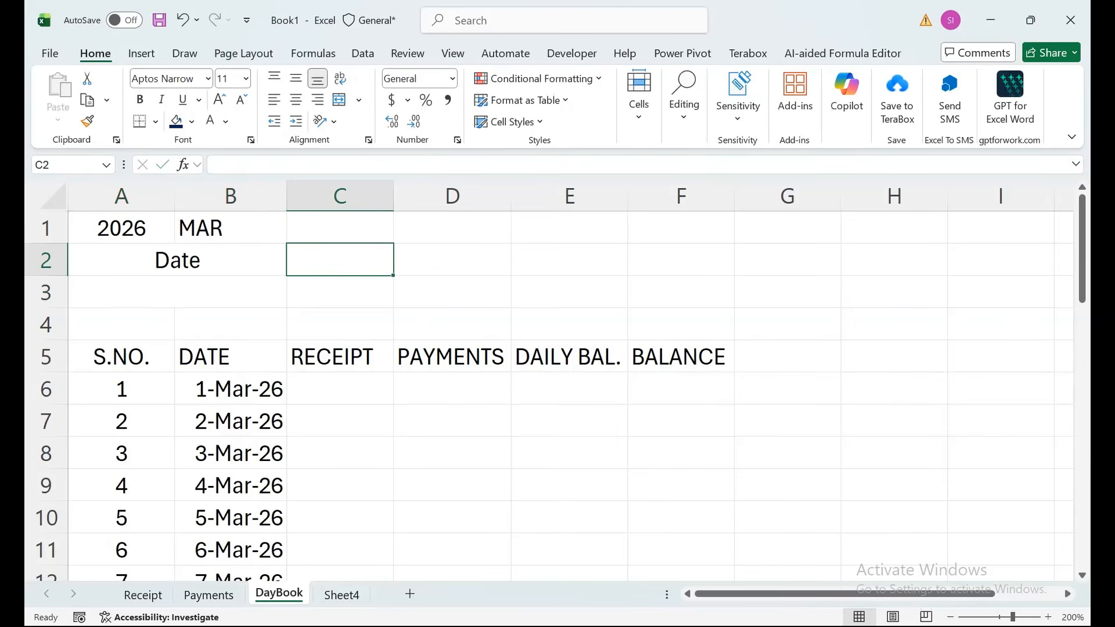
- Format the header row A5:F5 with the darkest orange theme fill and bold white text
{"action": "left_click_drag", "start_coordinate": [122, 357], "coordinate": [680, 357]}
{"action": "left_click", "coordinate": [231, 356]}
{"action": "left_click_drag", "start_coordinate": [122, 356], "coordinate": [680, 356]}
{"action": "left_click", "coordinate": [192, 120]}
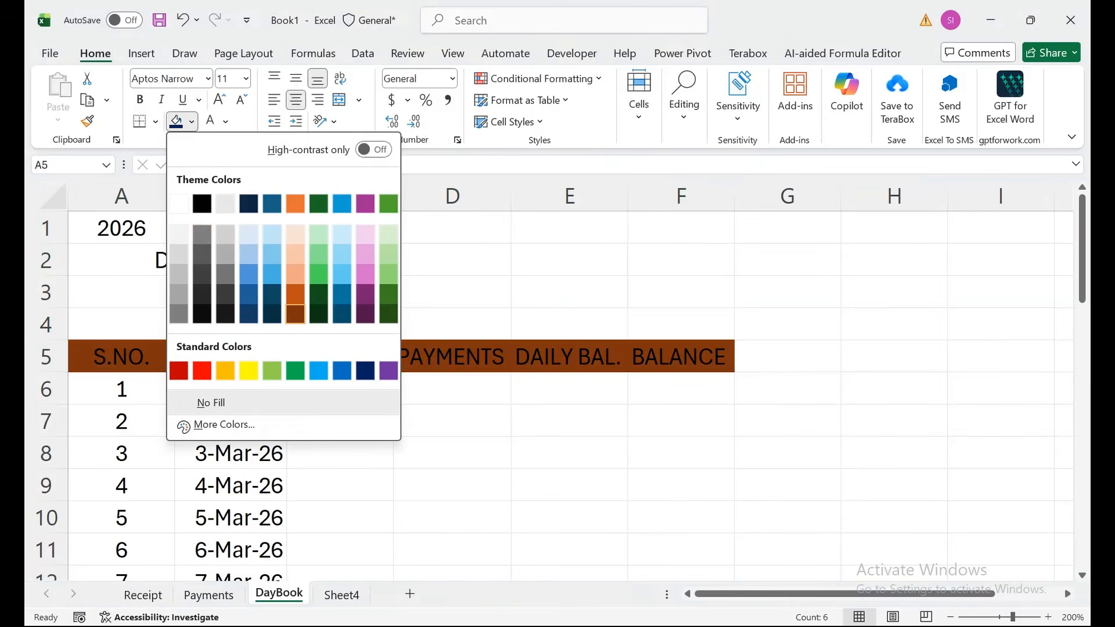
{"action": "left_click", "coordinate": [295, 313]}
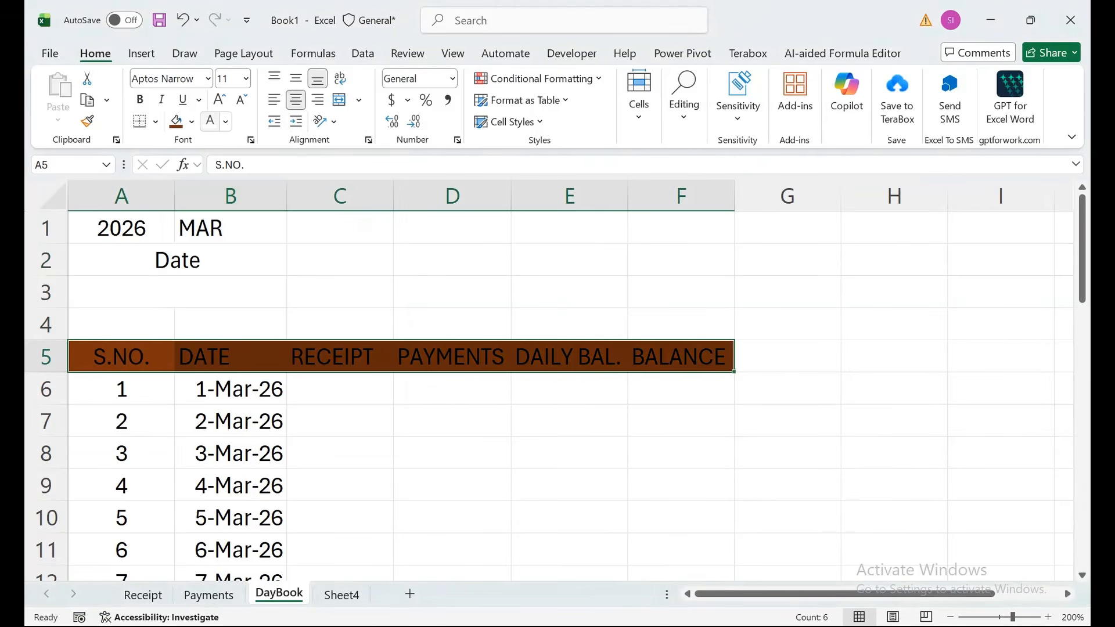
{"action": "left_click", "coordinate": [210, 121]}
{"action": "left_click", "coordinate": [140, 100]}
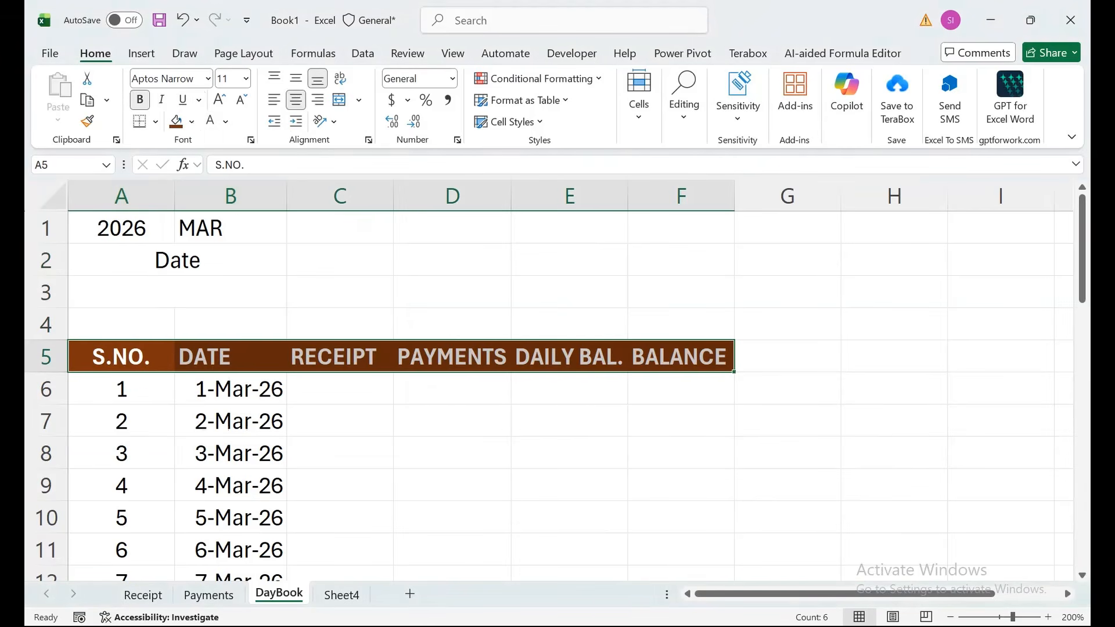
{"action": "left_click", "coordinate": [121, 388]}
{"action": "key", "text": "shift+Right"}
{"action": "key", "text": "shift+Right"}
{"action": "key", "text": "shift+Right"}
{"action": "key", "text": "shift+Right"}
{"action": "key", "text": "shift+Right"}
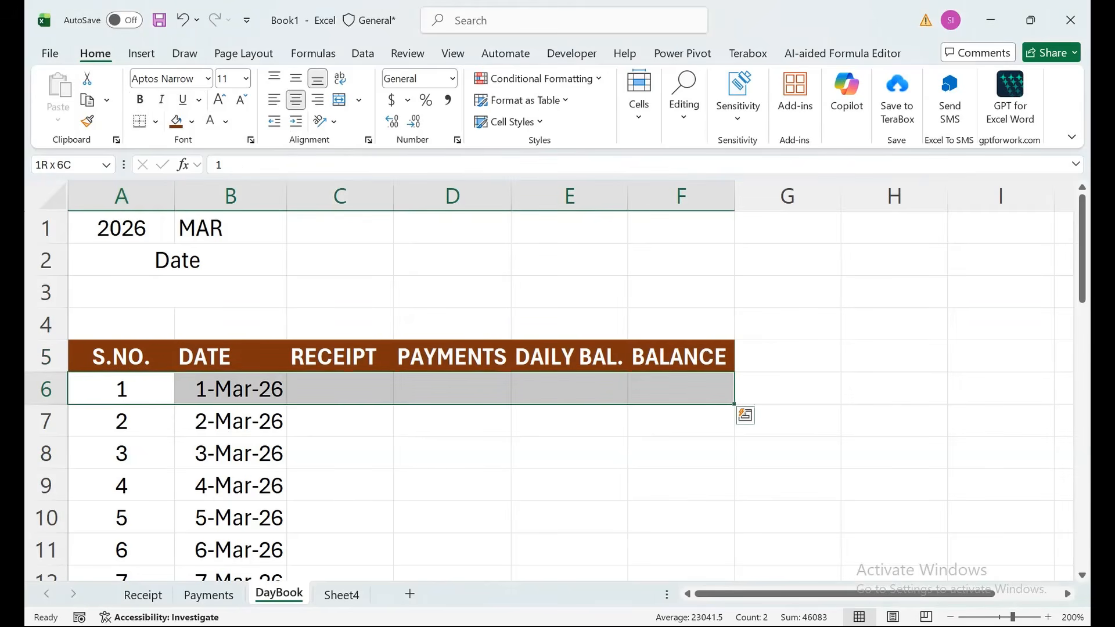
- Format A2:F2 on DayBook with a dark green theme fill and bold white text
{"action": "left_click", "coordinate": [177, 293]}
{"action": "left_click_drag", "start_coordinate": [177, 262], "coordinate": [679, 260]}
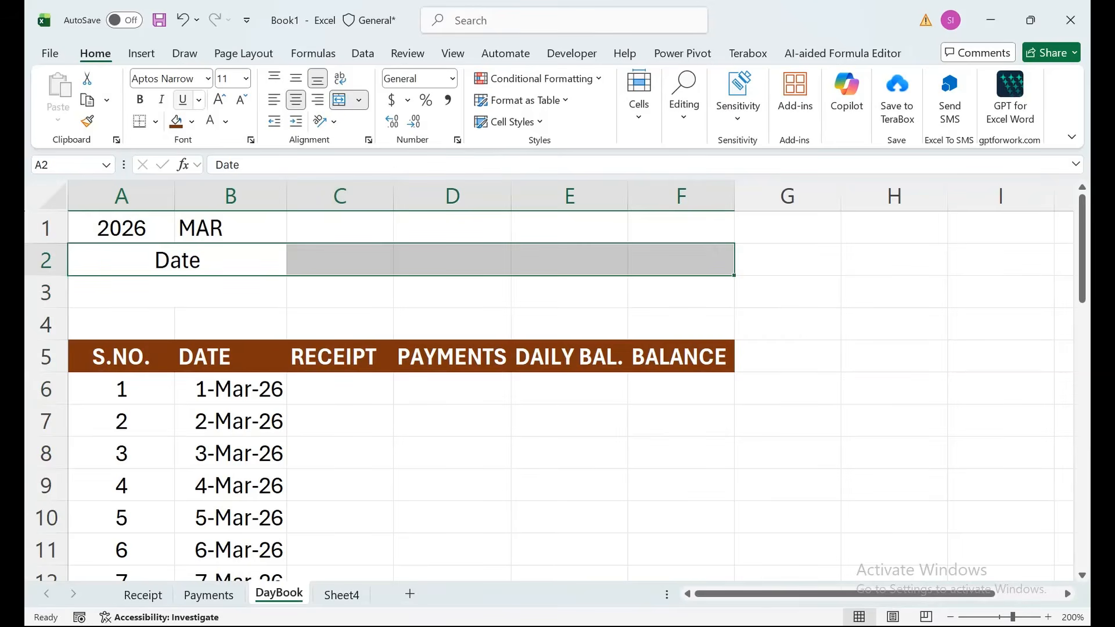
{"action": "left_click", "coordinate": [192, 121]}
{"action": "left_click", "coordinate": [383, 310]}
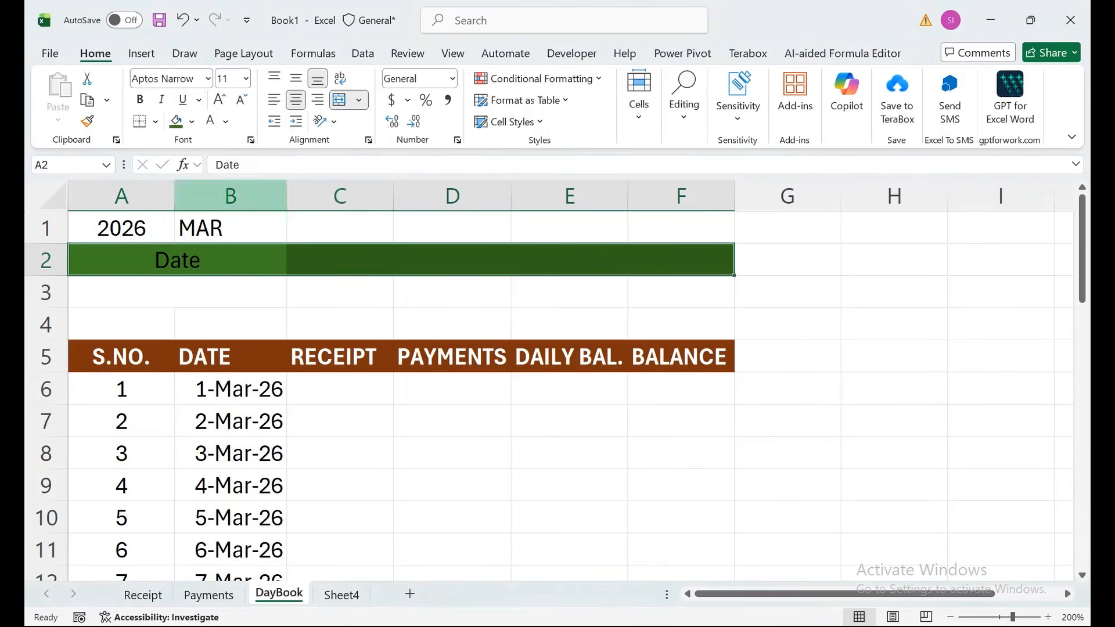
{"action": "left_click", "coordinate": [210, 120]}
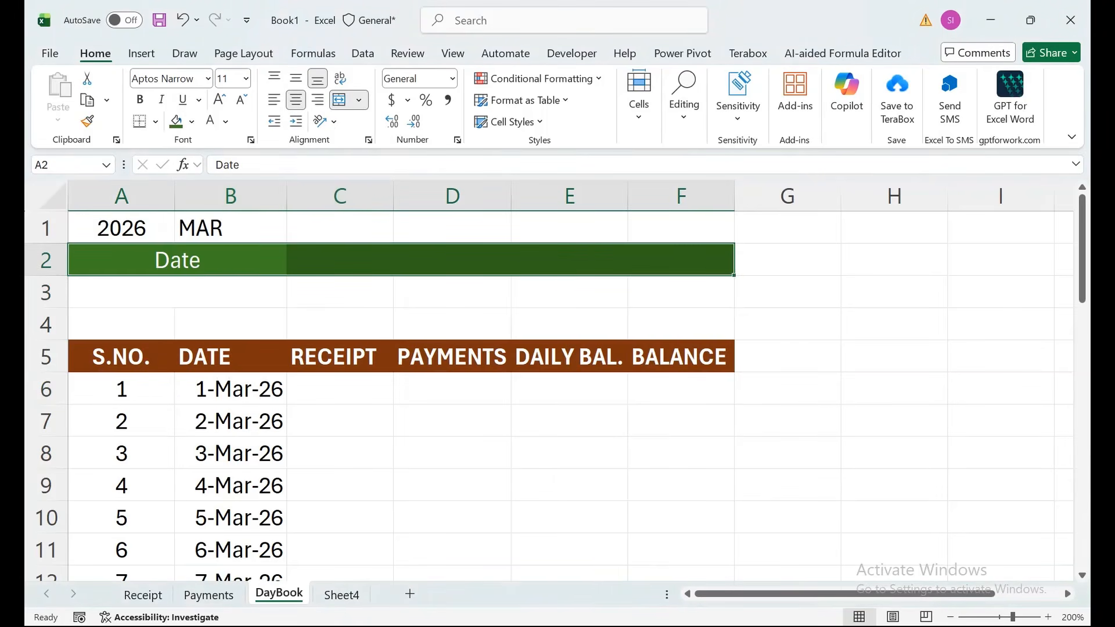
{"action": "left_click", "coordinate": [139, 100]}
{"action": "left_click", "coordinate": [340, 260]}
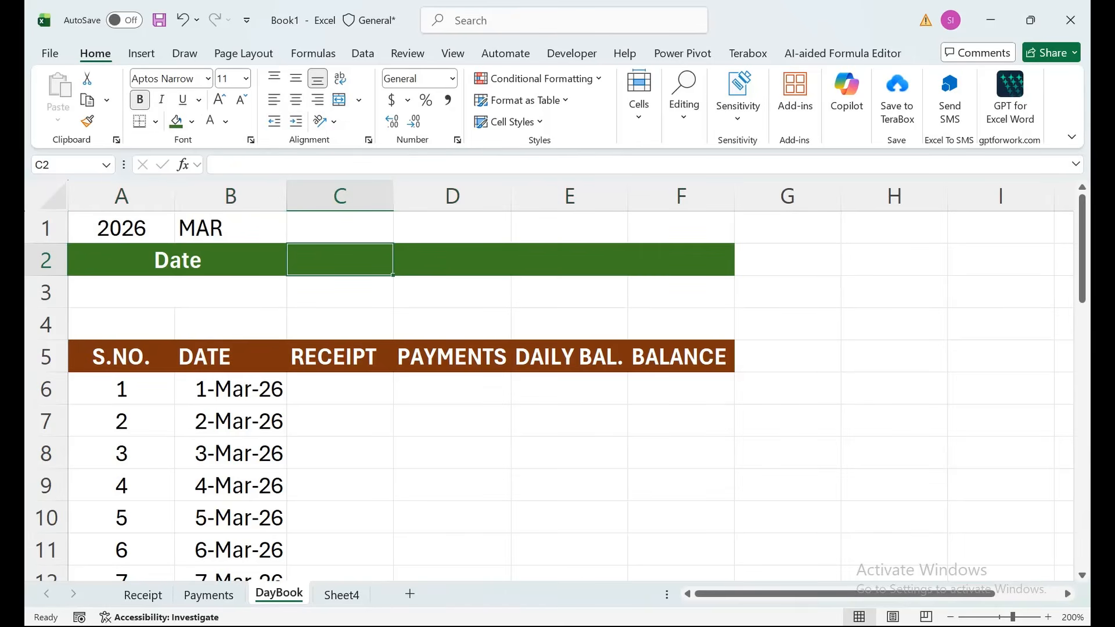
- Copy the RECEIPT, PAYMENTS, DAILY BAL. and BALANCE headings from C5:F5 into C2:F2 and give the copies the dark green fill
{"action": "left_click_drag", "start_coordinate": [340, 356], "coordinate": [680, 356]}
{"action": "key", "text": "ctrl+c"}
{"action": "key", "text": "Up"}
{"action": "key", "text": "Up"}
{"action": "key", "text": "Up"}
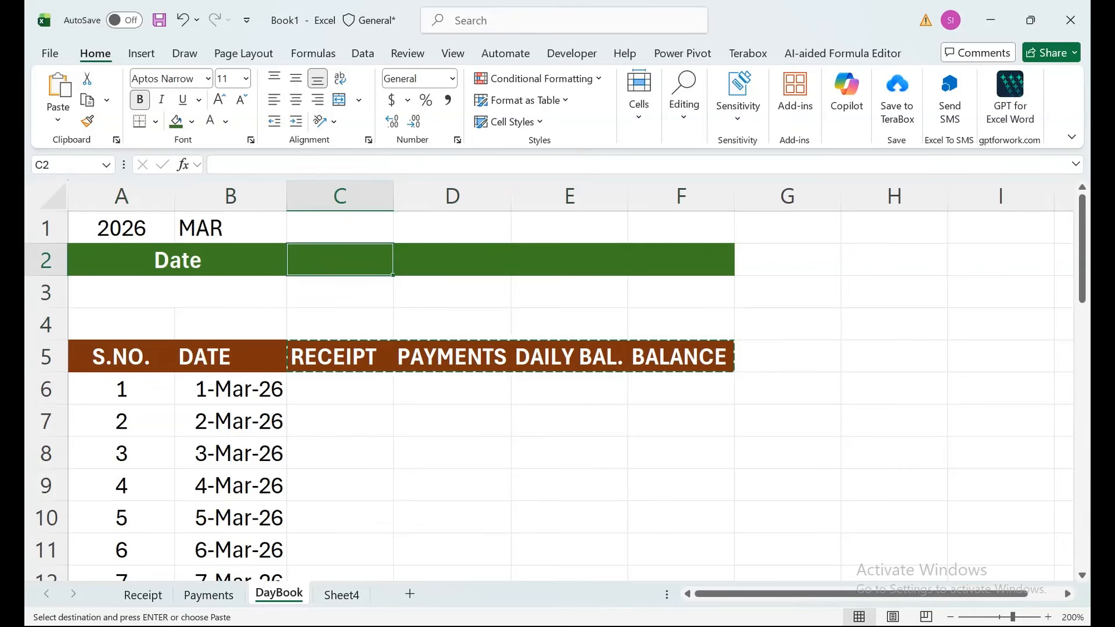
{"action": "key", "text": "ctrl+v"}
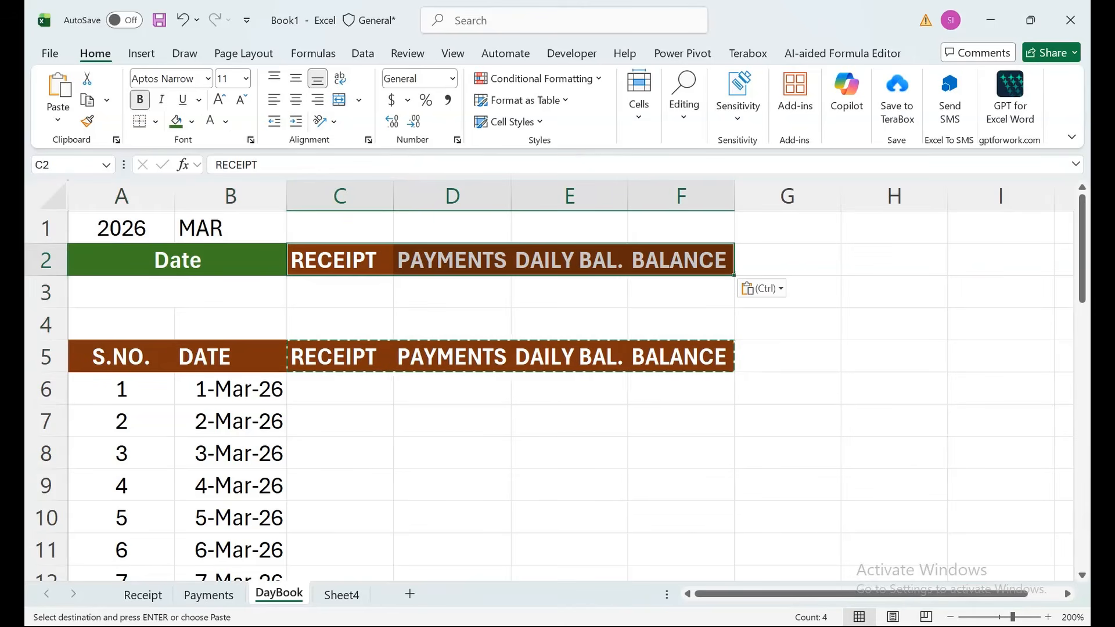
{"action": "left_click", "coordinate": [176, 120]}
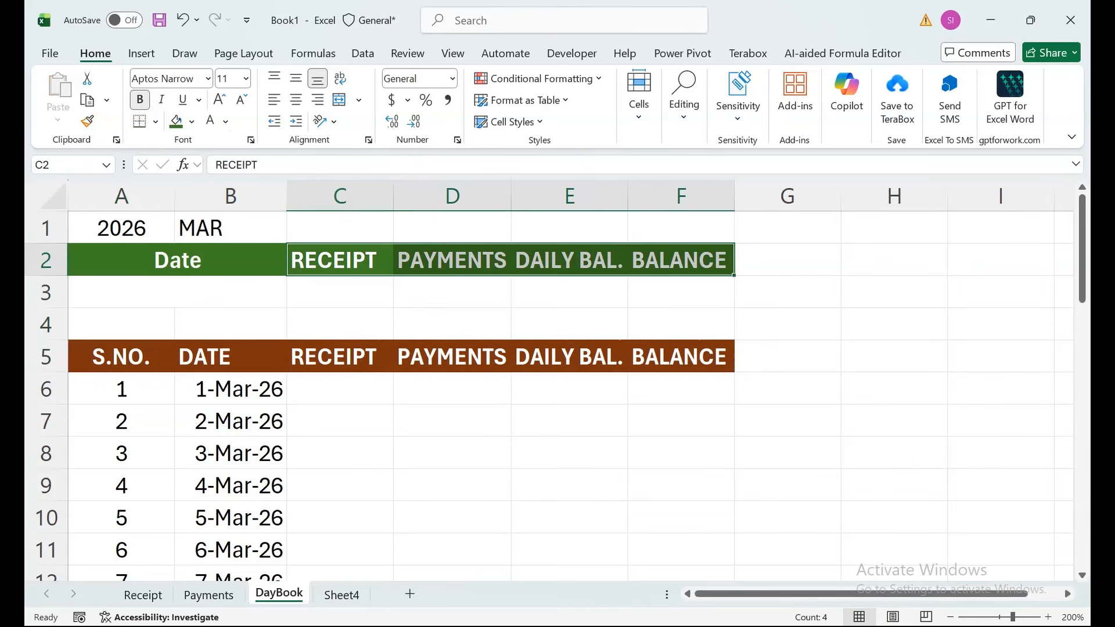
- Widen columns D and E slightly and make row 1 a little taller
{"action": "left_click_drag", "start_coordinate": [511, 196], "coordinate": [530, 195]}
{"action": "left_click_drag", "start_coordinate": [646, 195], "coordinate": [662, 195]}
{"action": "left_click", "coordinate": [121, 229]}
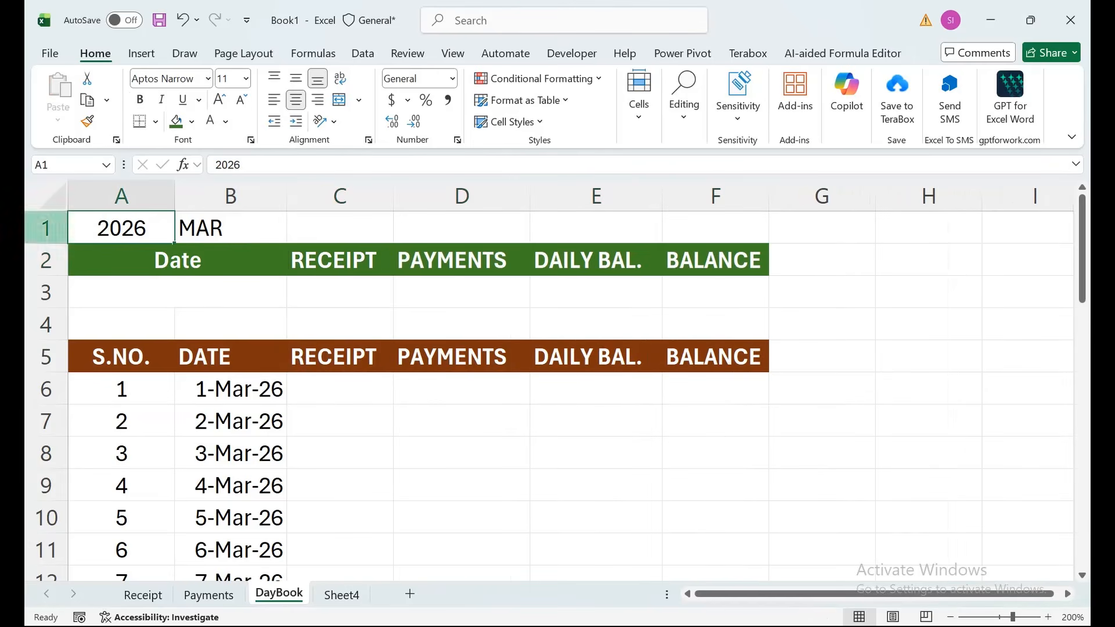
{"action": "left_click_drag", "start_coordinate": [51, 243], "coordinate": [51, 252]}
- Insert a blank row above the green header row and fill its cells A2:F2 with the darkest purple theme color
{"action": "right_click", "coordinate": [46, 267]}
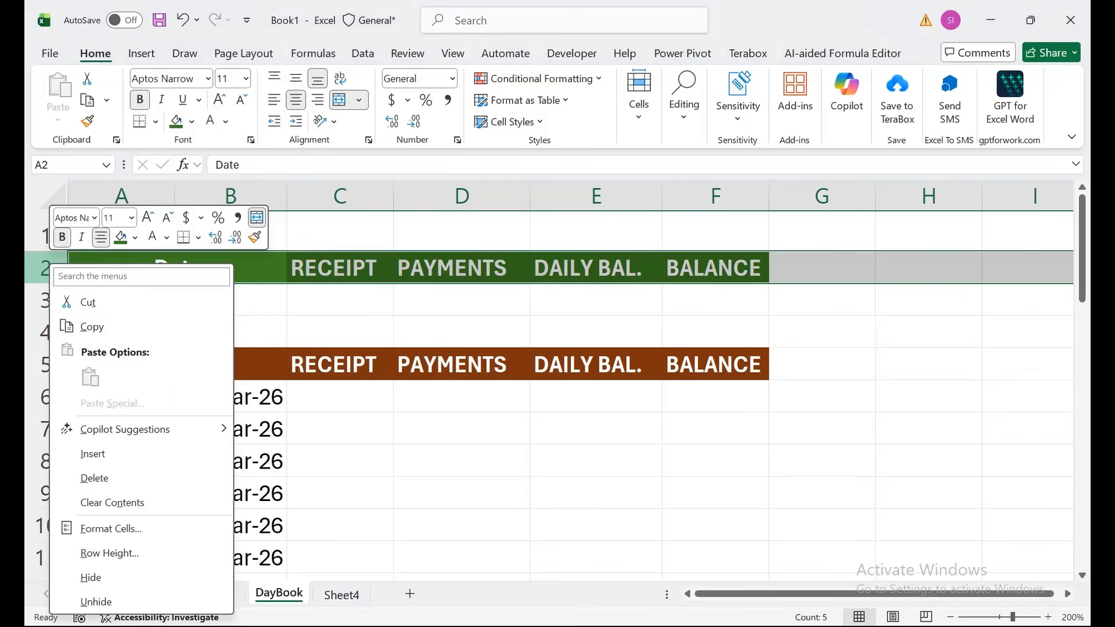
{"action": "left_click", "coordinate": [93, 454]}
{"action": "left_click_drag", "start_coordinate": [122, 271], "coordinate": [717, 271]}
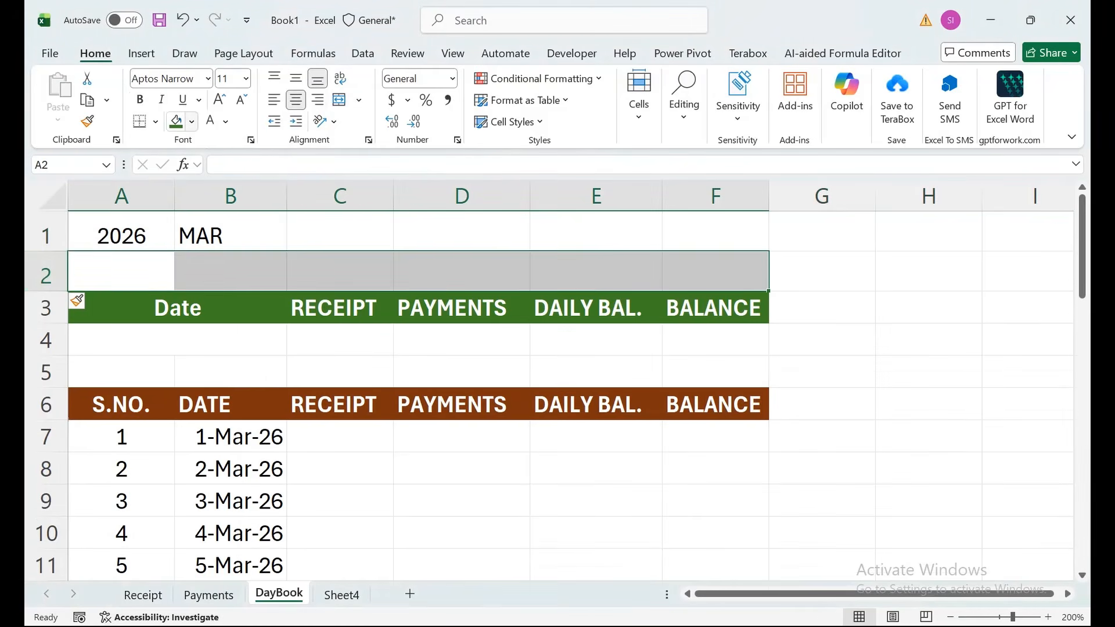
{"action": "left_click", "coordinate": [191, 121]}
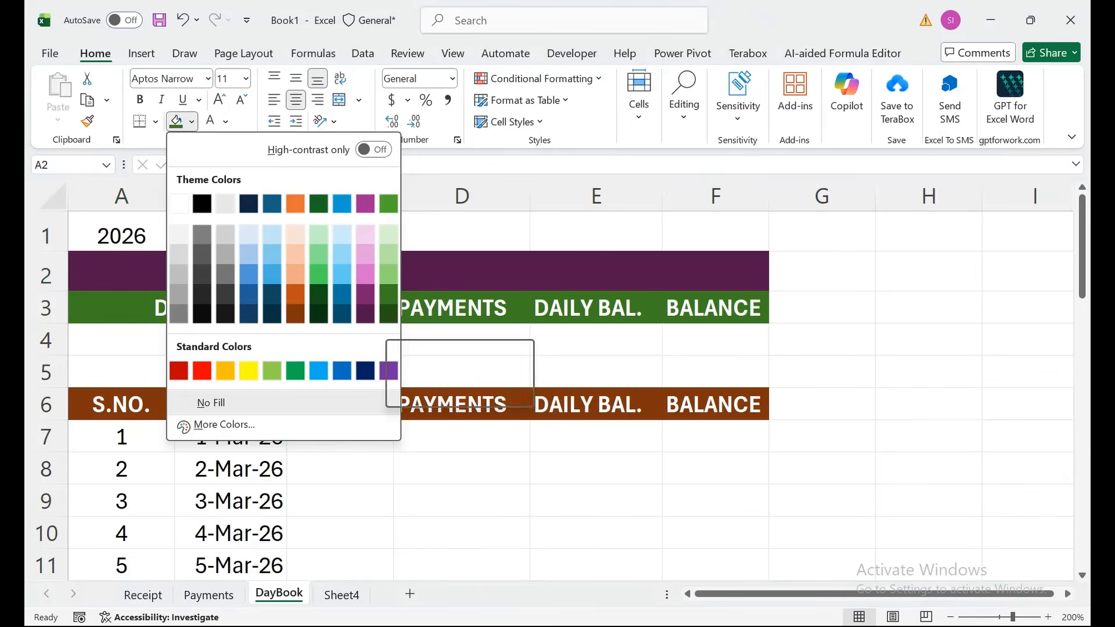
{"action": "left_click", "coordinate": [365, 314]}
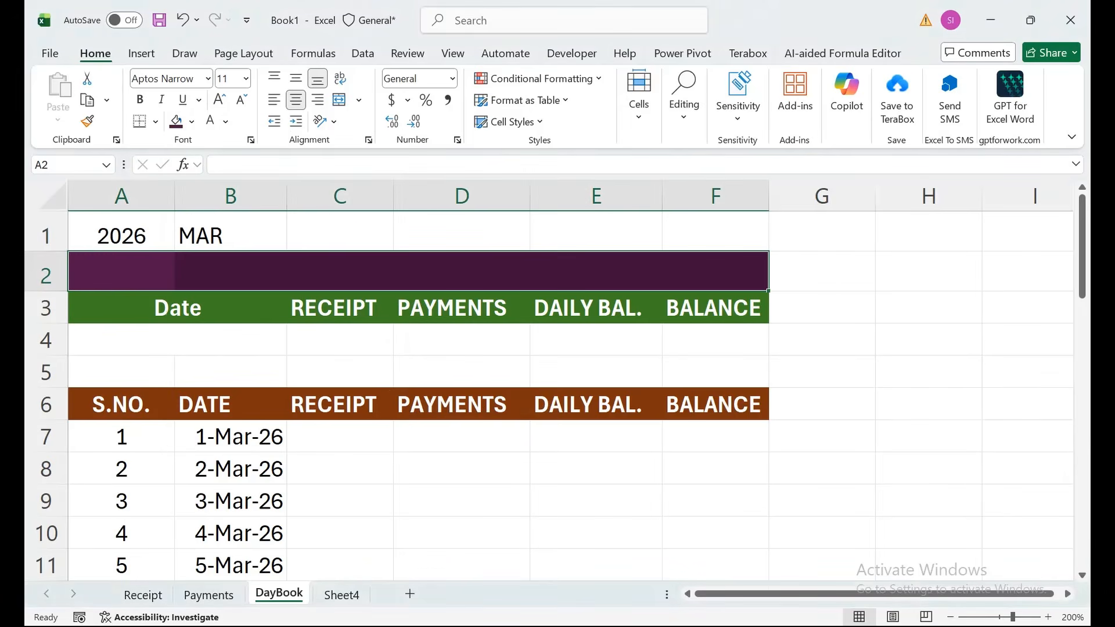
{"action": "left_click", "coordinate": [283, 286]}
- Start a List data validation rule for the merged cell A4 under the Date heading
{"action": "left_click", "coordinate": [177, 340]}
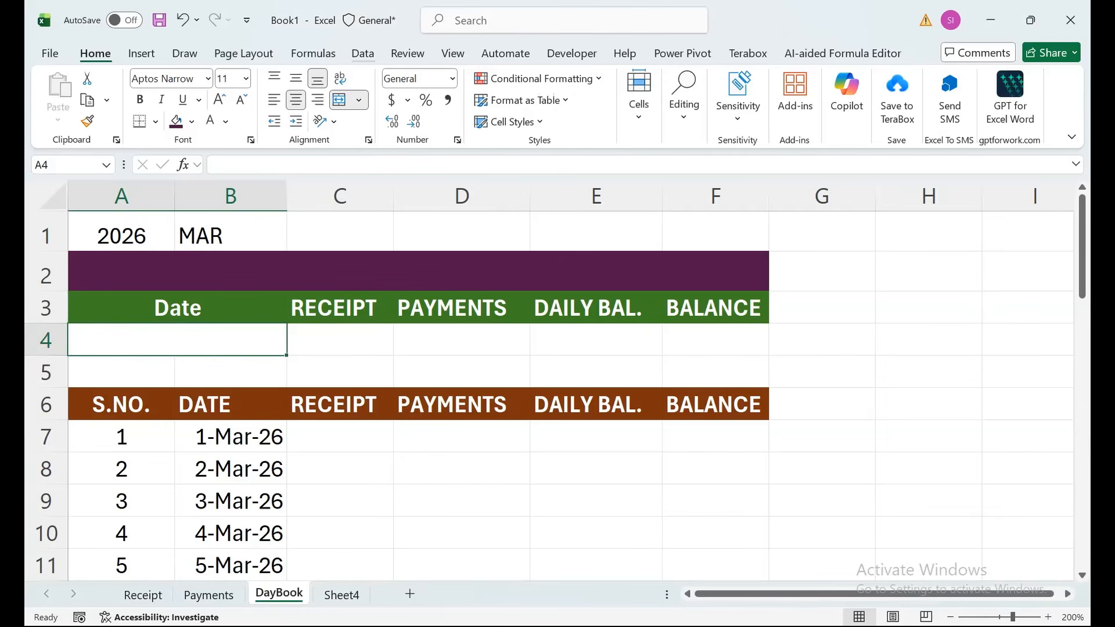
{"action": "left_click", "coordinate": [363, 54]}
{"action": "left_click", "coordinate": [755, 122]}
{"action": "left_click", "coordinate": [794, 146]}
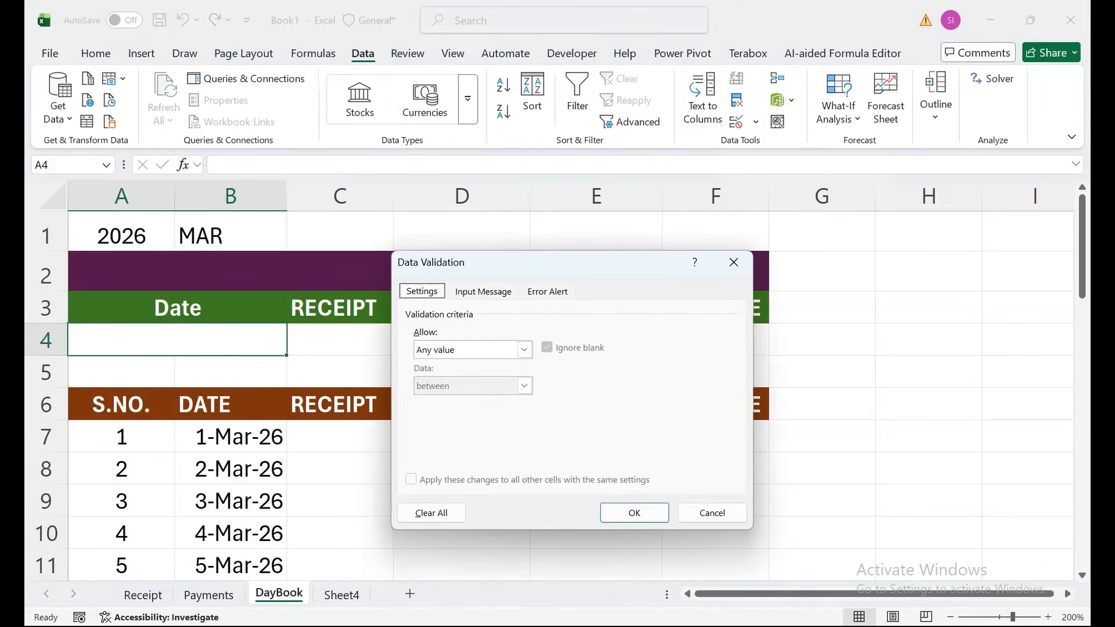
{"action": "left_click", "coordinate": [524, 349]}
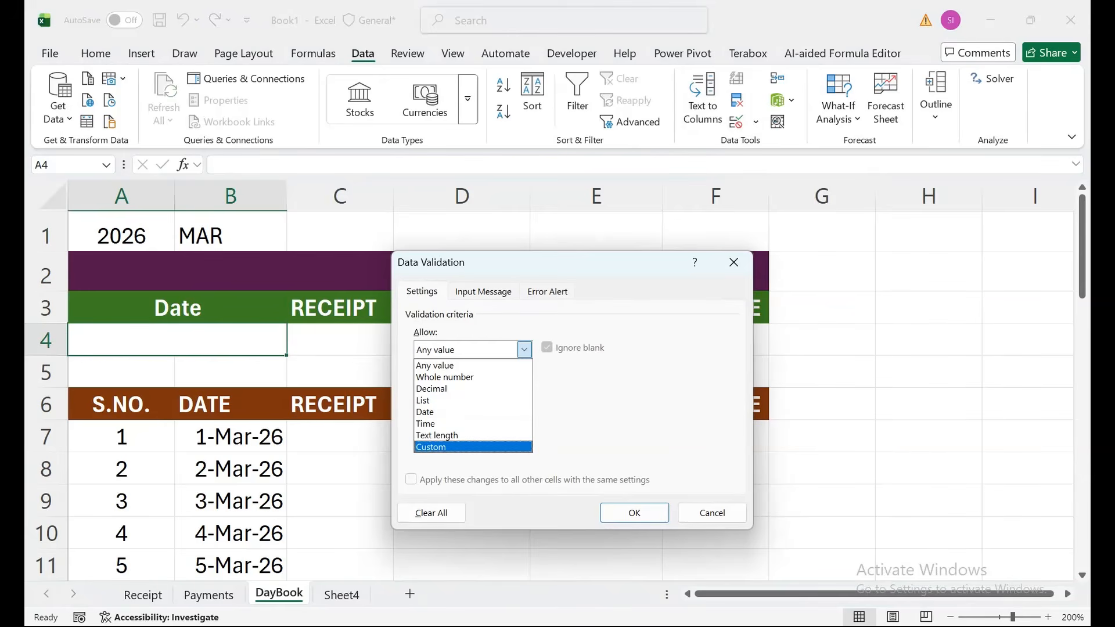
{"action": "left_click", "coordinate": [459, 401]}
{"action": "left_click", "coordinate": [511, 421]}
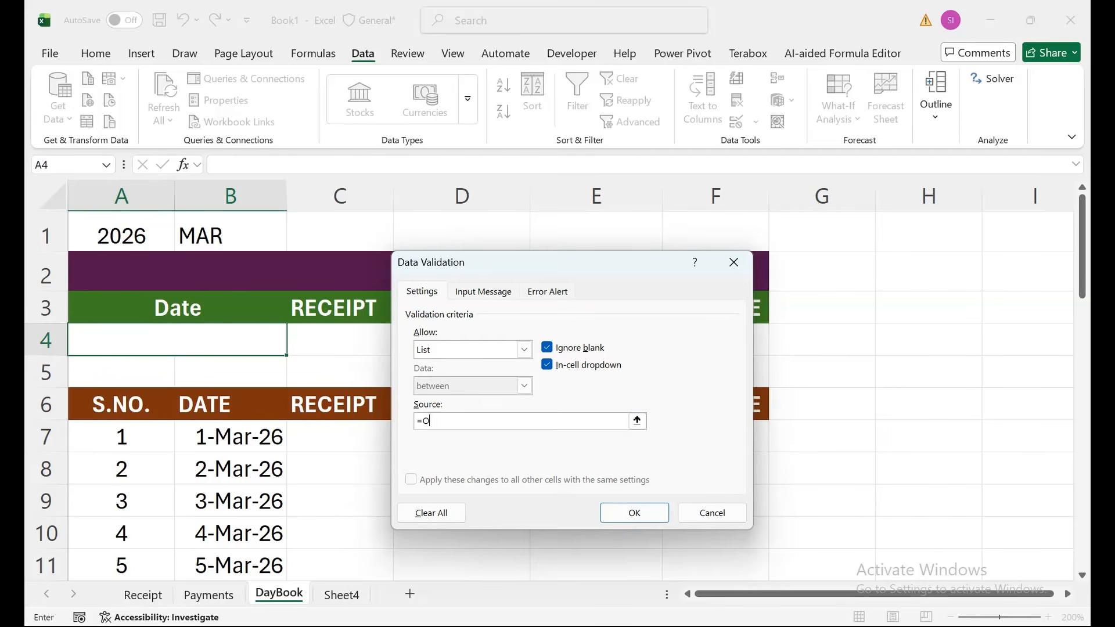
- Set the validation list source to =OFFSET($B$7,0,0,COUNTA($B$7:$B$37)) and apply the rule
{"action": "type", "text": "FFSET*(("}
{"action": "left_click", "coordinate": [231, 437]}
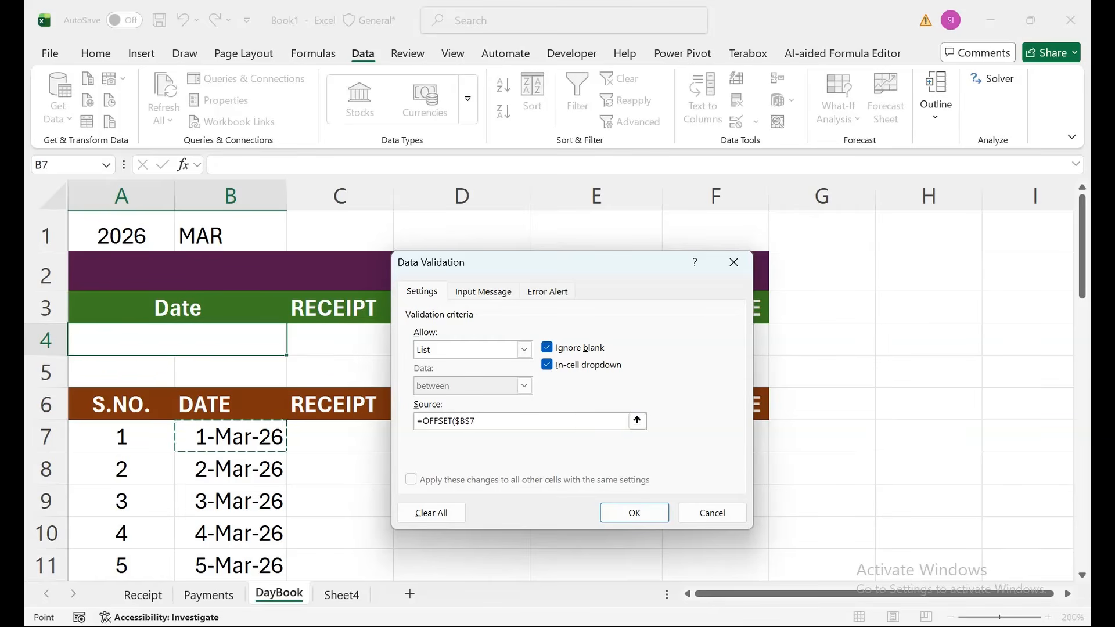
{"action": "type", "text": ",0,0,"}
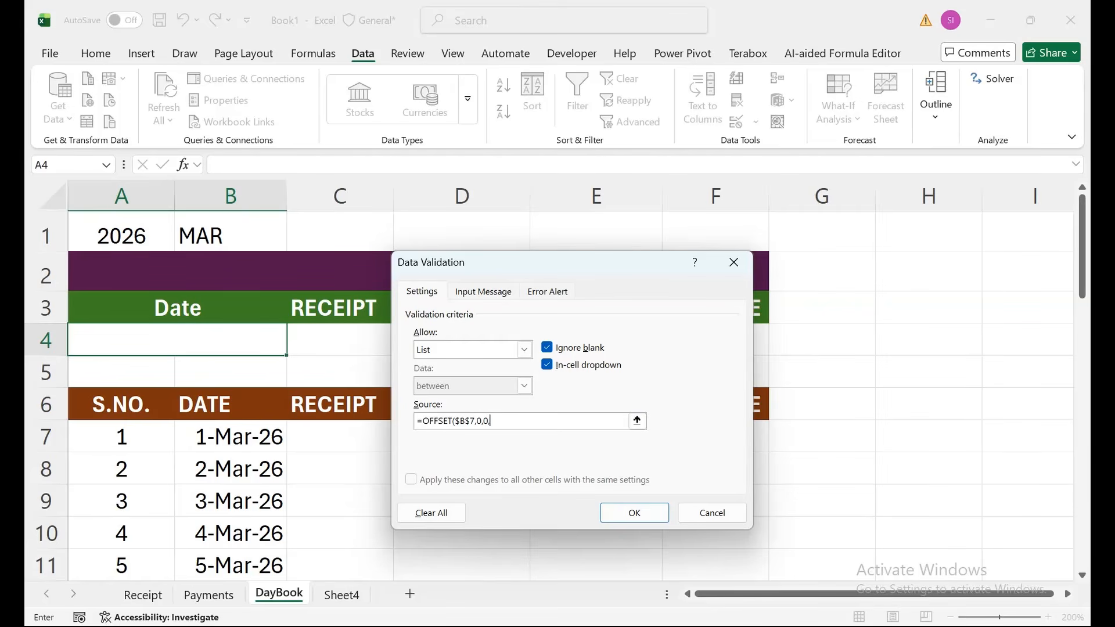
{"action": "type", "text": "COUNTA("}
{"action": "left_click", "coordinate": [231, 469]}
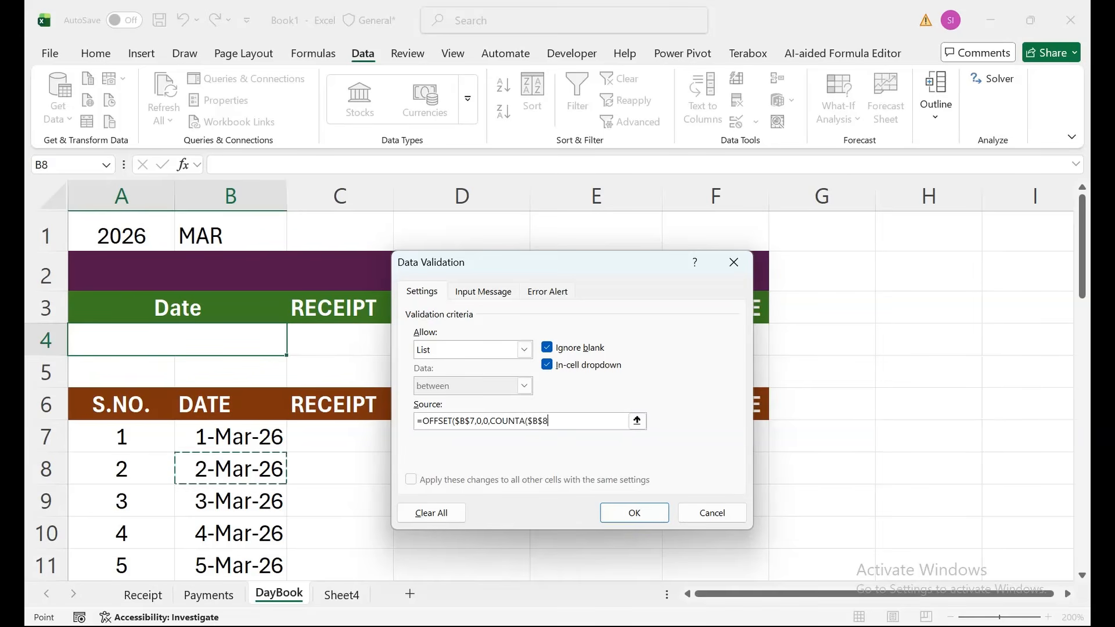
{"action": "left_click", "coordinate": [231, 437]}
{"action": "key", "text": "ctrl+shift+Down"}
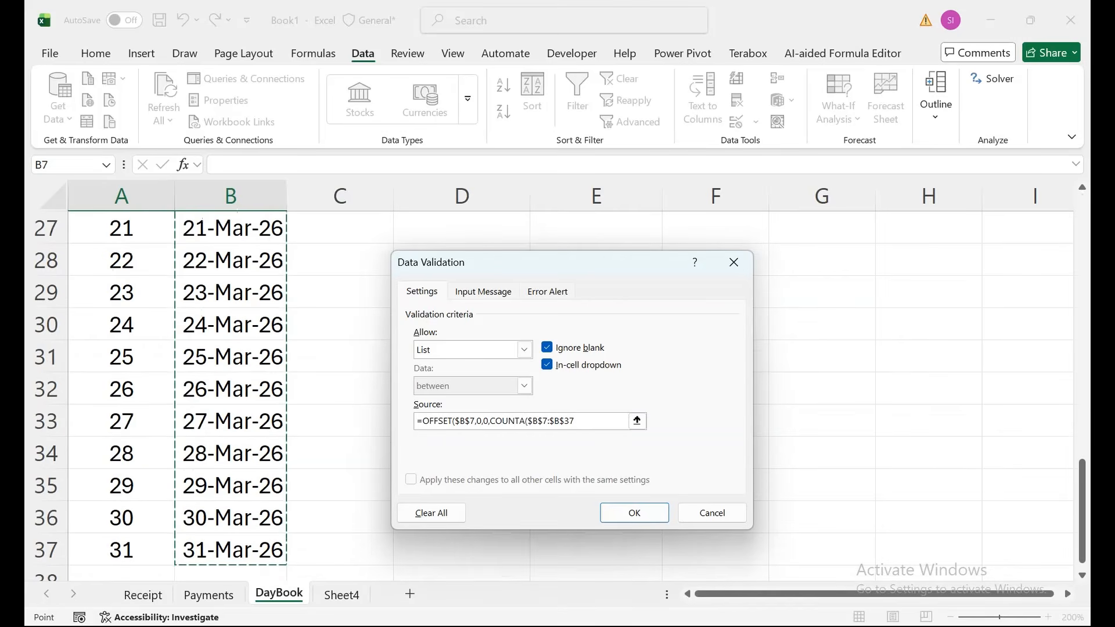
{"action": "type", "text": ")"}
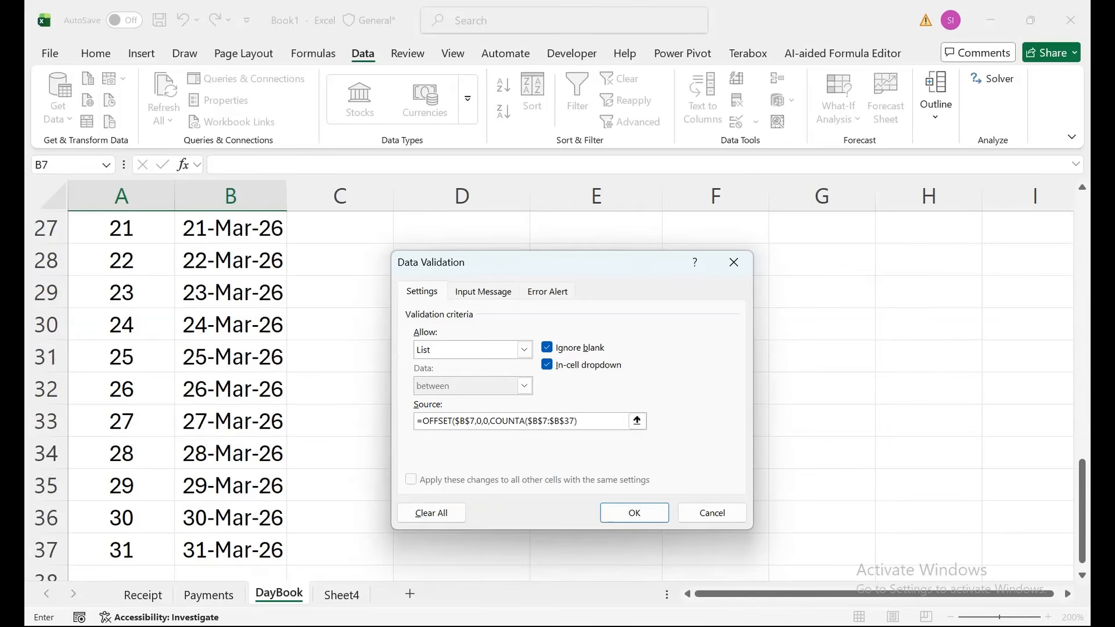
{"action": "type", "text": ")"}
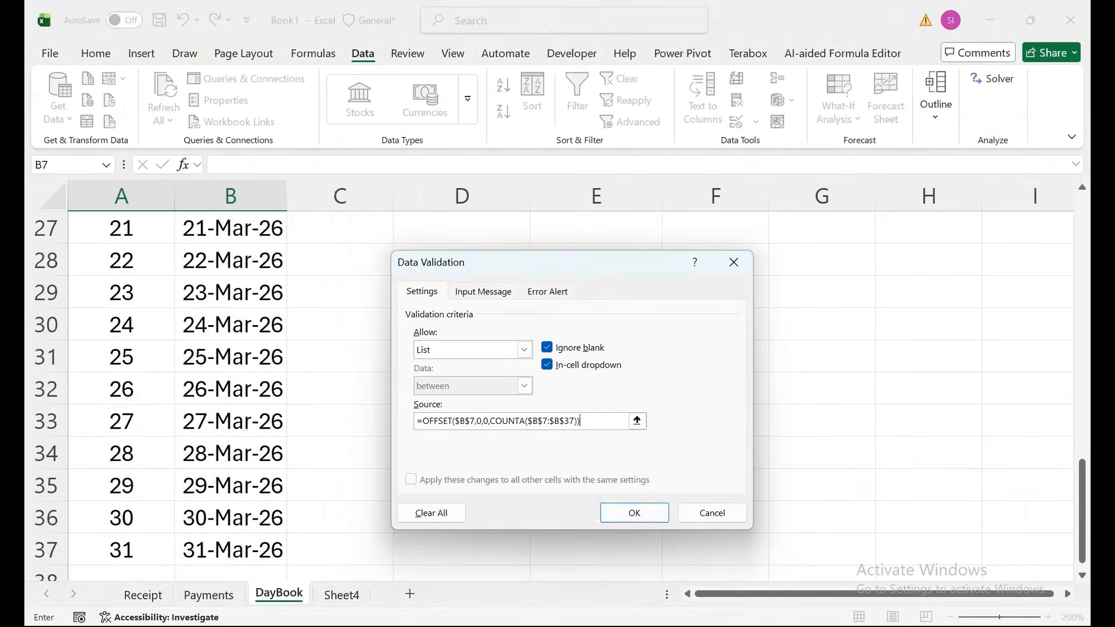
{"action": "key", "text": "Return"}
- Choose 2-Mar-26 from the A4 date list and apply the day-month-year date format to the cell
{"action": "left_click_drag", "start_coordinate": [596, 485], "coordinate": [340, 209]}
{"action": "left_click", "coordinate": [177, 340]}
{"action": "key", "text": "alt+Down"}
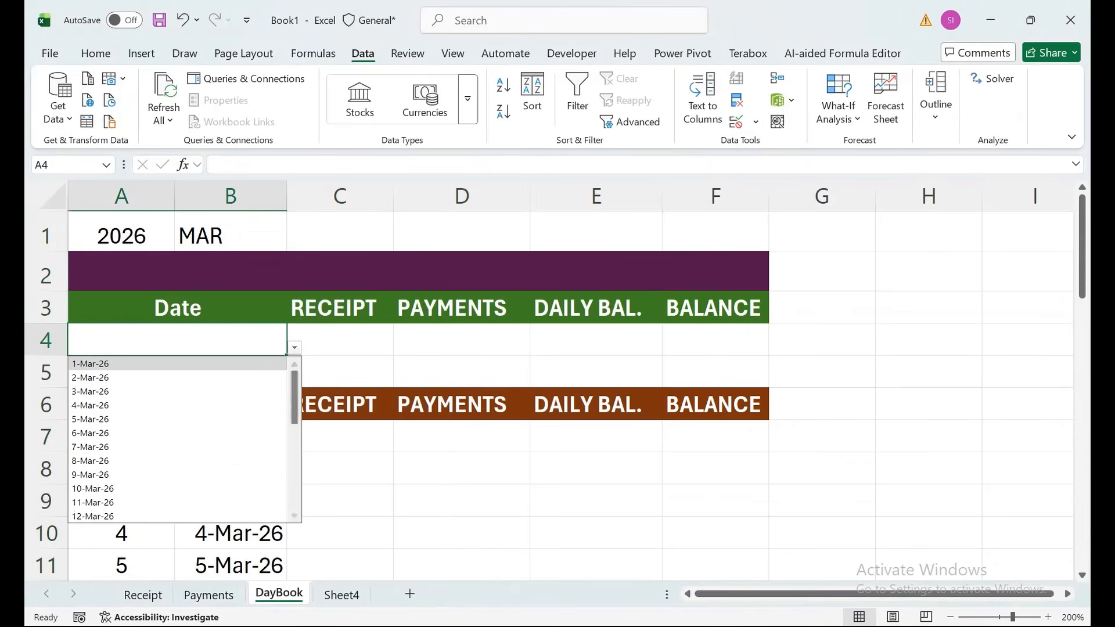
{"action": "left_click_drag", "start_coordinate": [295, 398], "coordinate": [295, 482]}
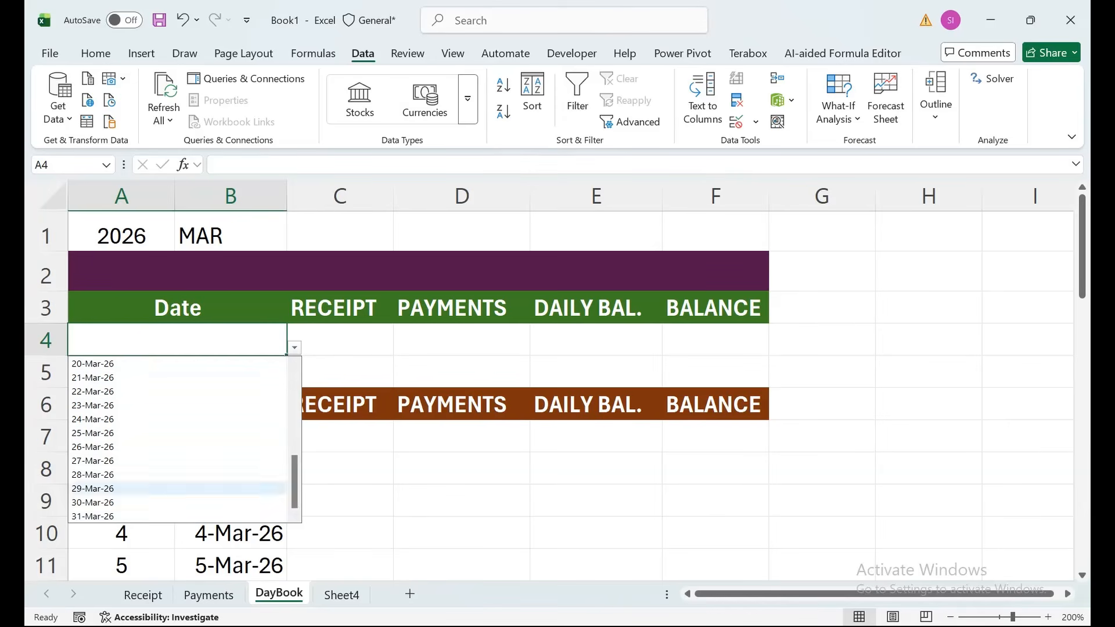
{"action": "left_click_drag", "start_coordinate": [294, 482], "coordinate": [294, 397]}
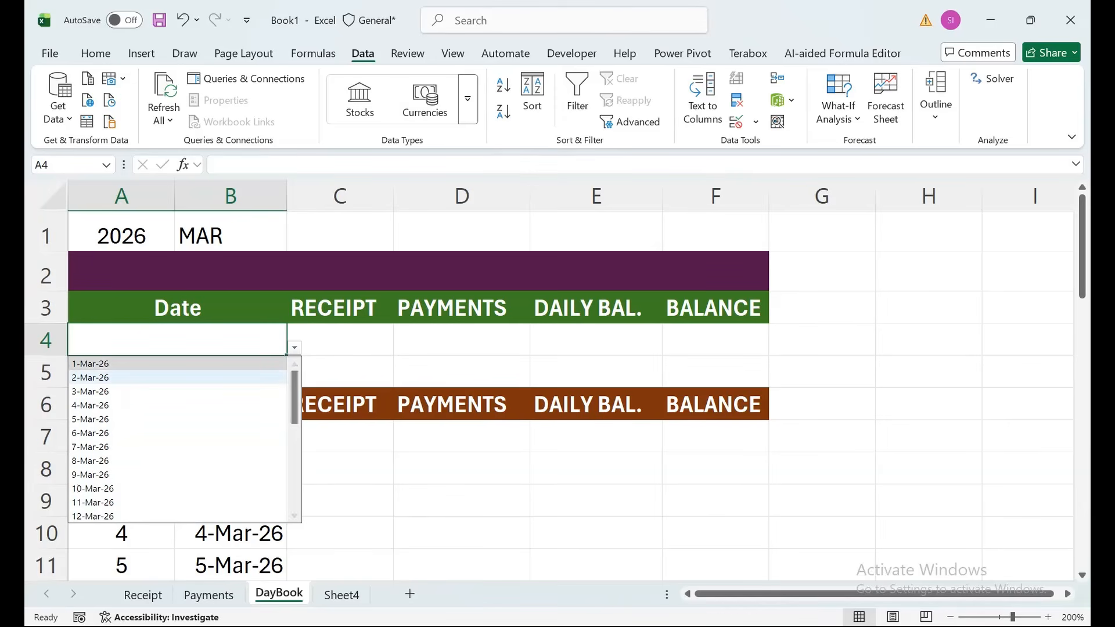
{"action": "left_click", "coordinate": [93, 364]}
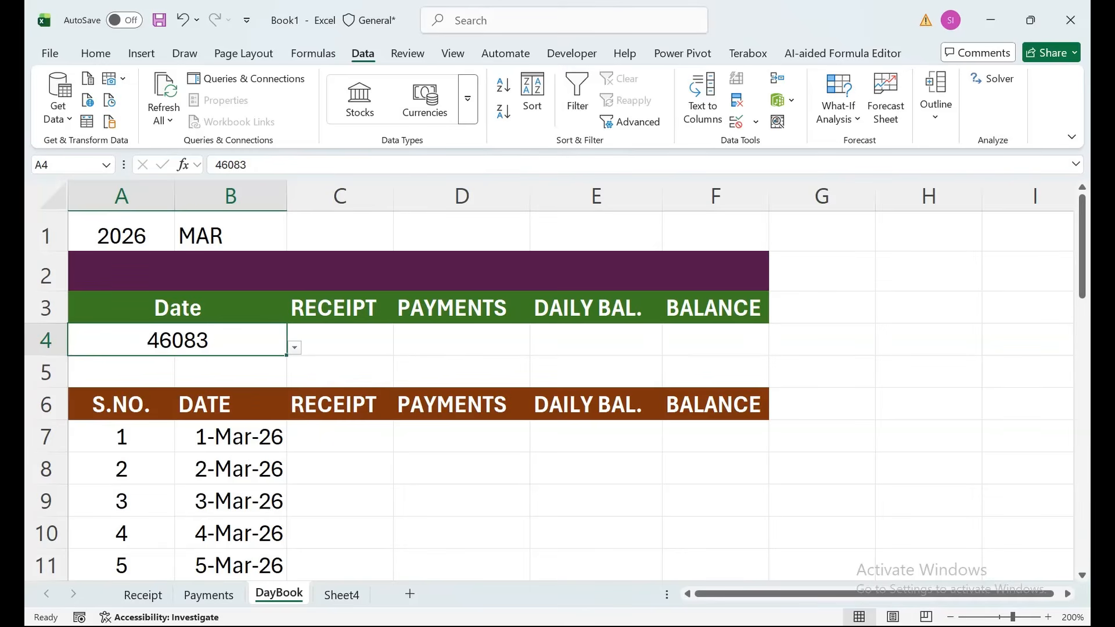
{"action": "key", "text": "ctrl+shift+3"}
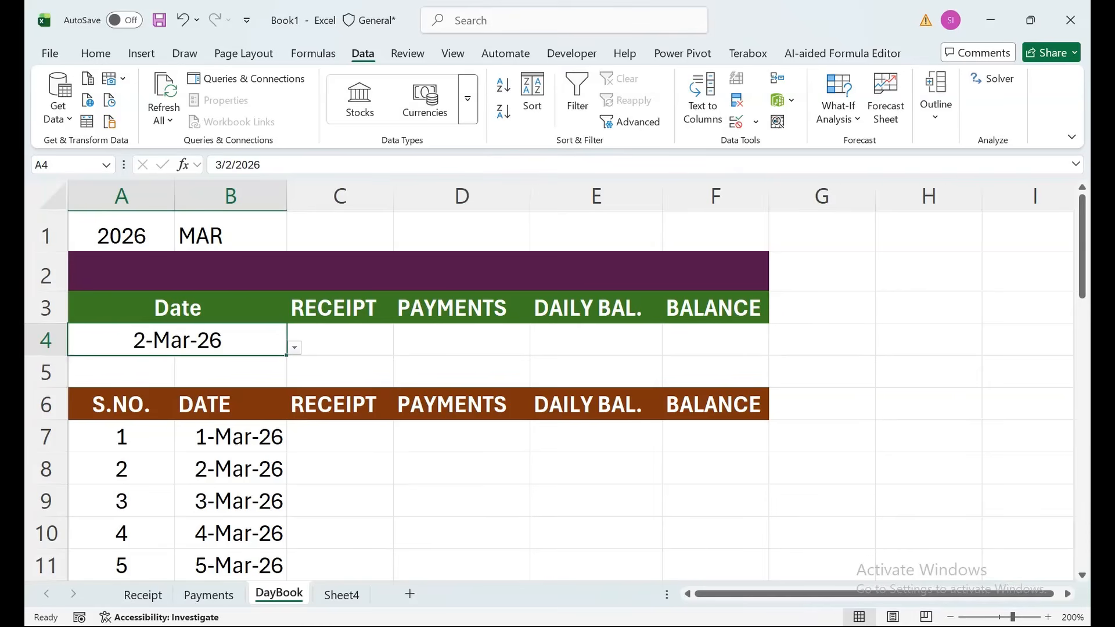
- Widen columns C and D and center the contents of columns C:F
{"action": "left_click_drag", "start_coordinate": [393, 196], "coordinate": [408, 196]}
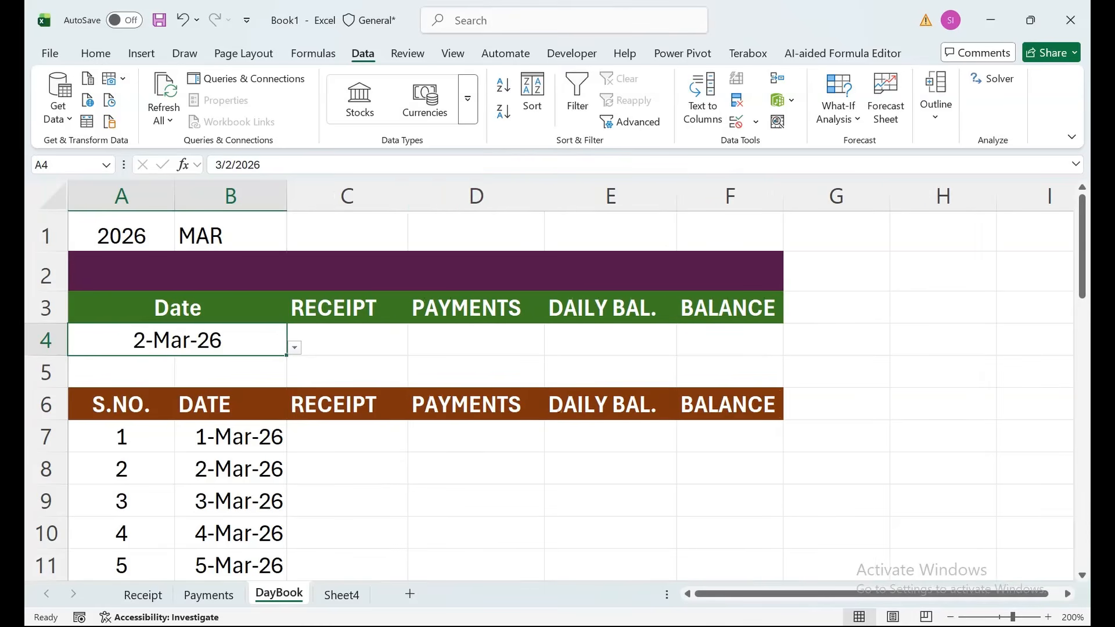
{"action": "left_click_drag", "start_coordinate": [545, 196], "coordinate": [565, 195]}
{"action": "left_click_drag", "start_coordinate": [347, 195], "coordinate": [802, 196]}
{"action": "left_click", "coordinate": [95, 53]}
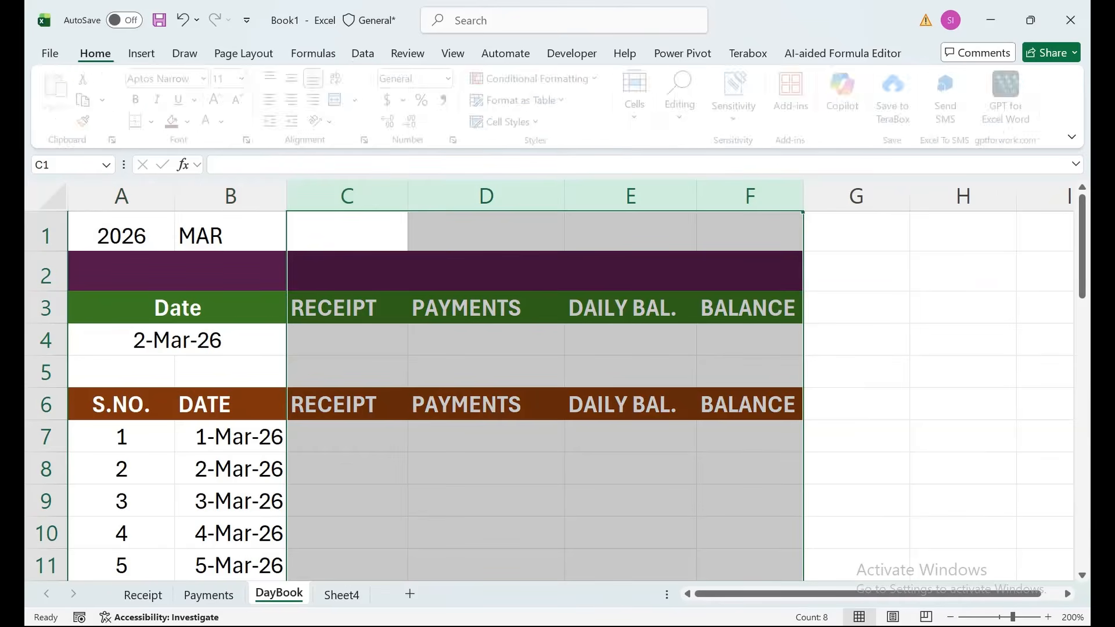
{"action": "left_click", "coordinate": [295, 99]}
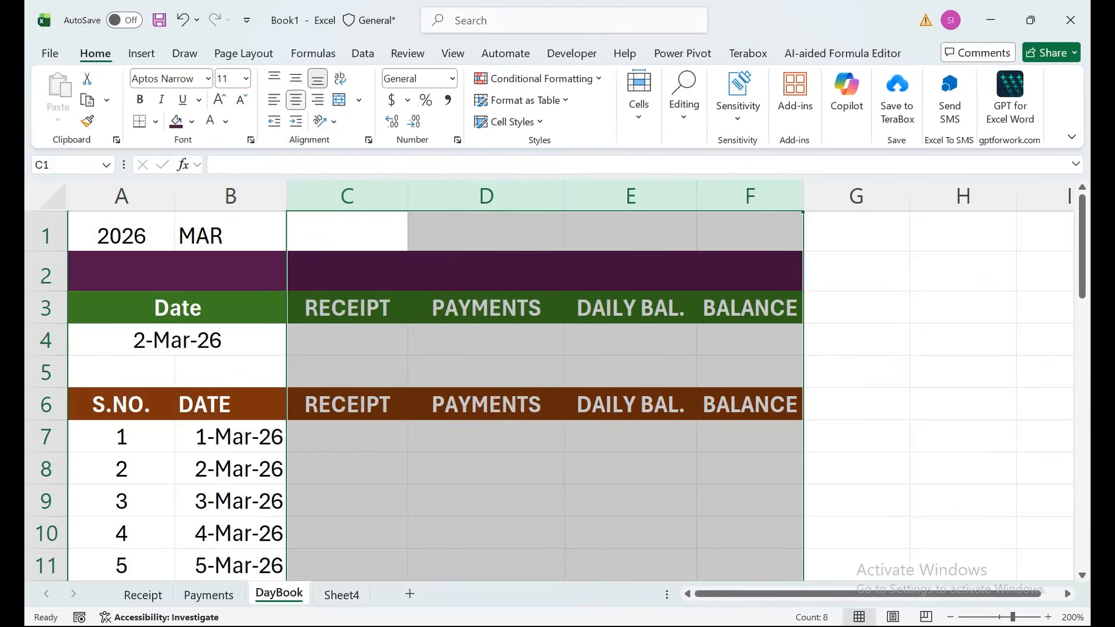
- Start a VLOOKUP formula in C4 that looks up A4 in the range B6:F37
{"action": "left_click", "coordinate": [348, 340]}
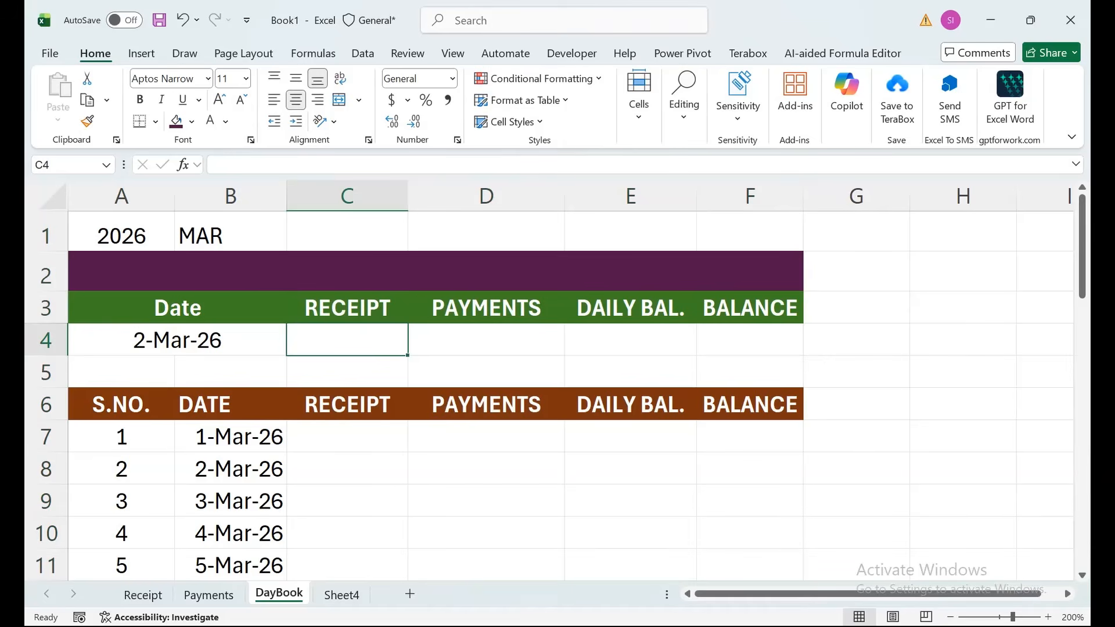
{"action": "type", "text": "=VLO"}
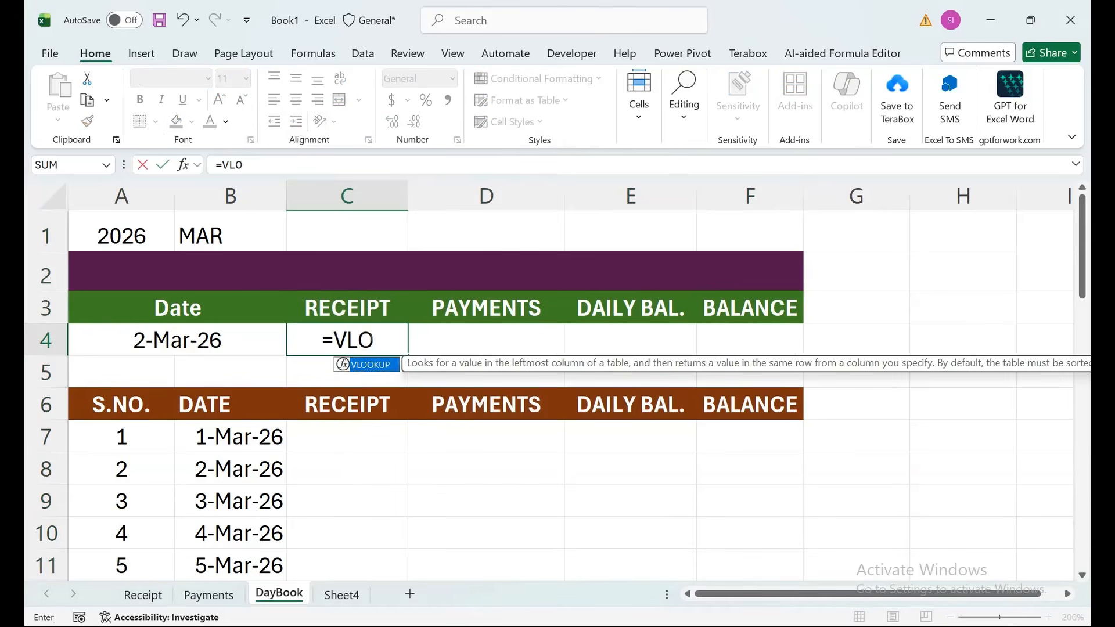
{"action": "key", "text": "Tab"}
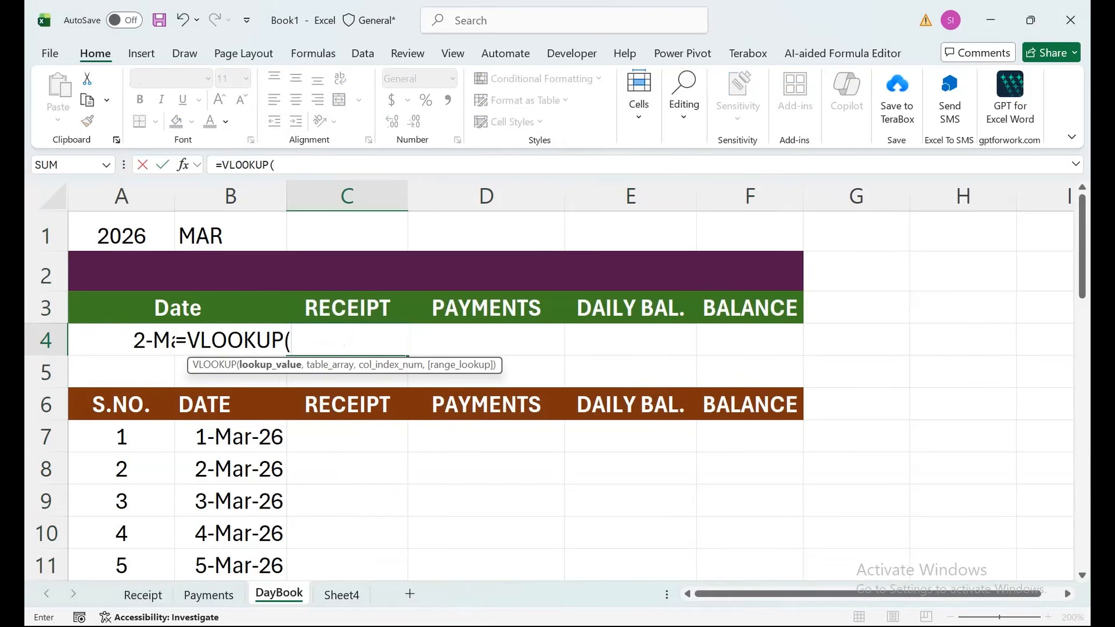
{"action": "left_click", "coordinate": [122, 340]}
{"action": "type", "text": ","}
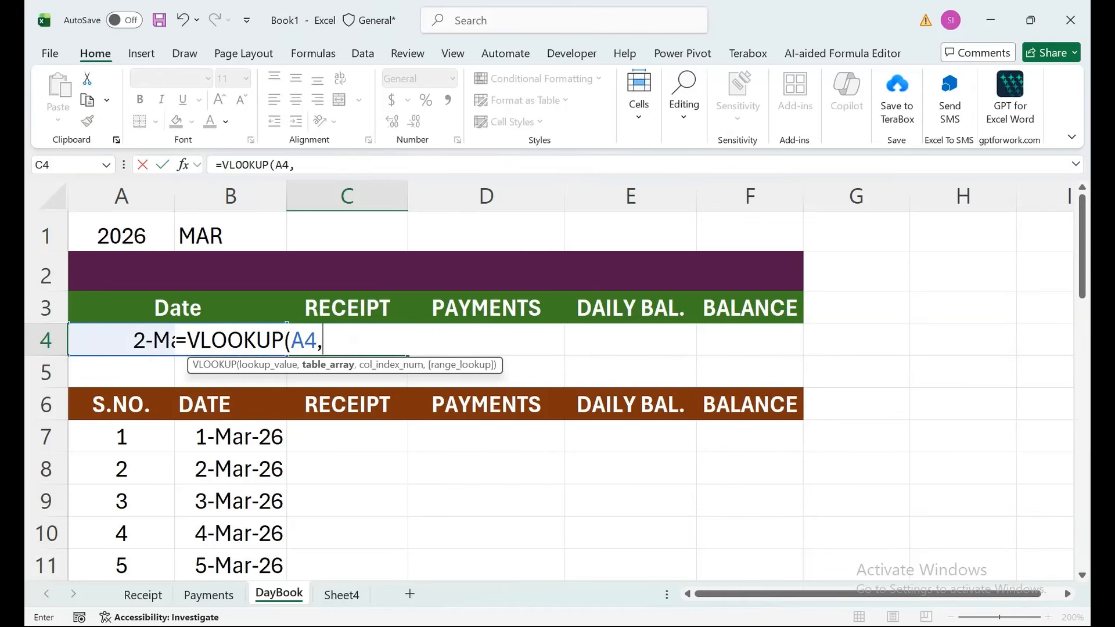
{"action": "left_click", "coordinate": [220, 405]}
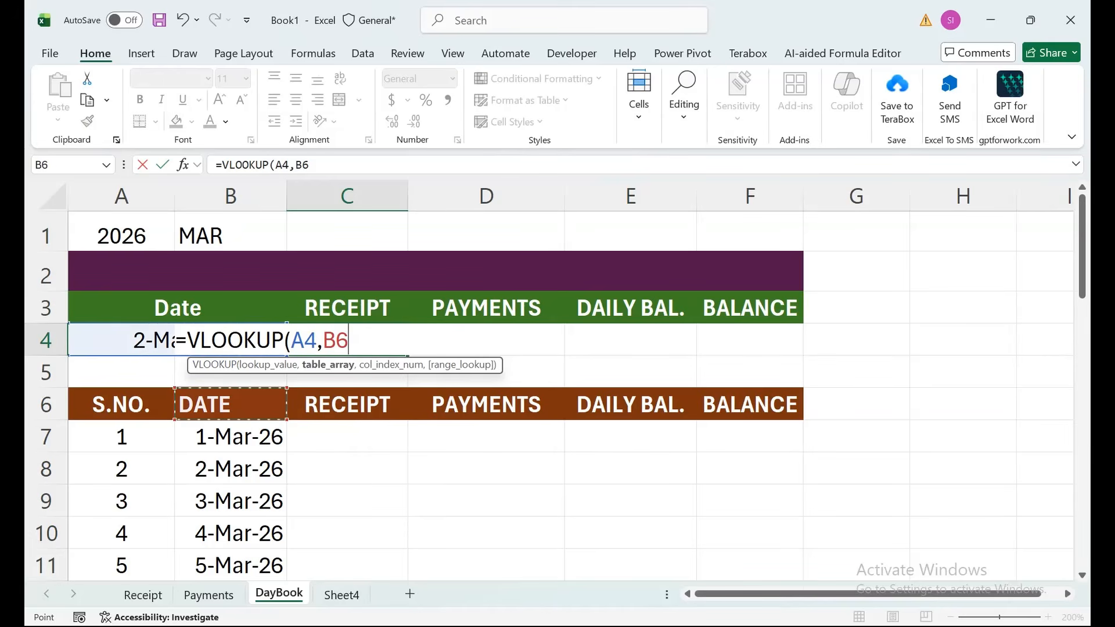
{"action": "left_click_drag", "start_coordinate": [220, 404], "coordinate": [796, 407]}
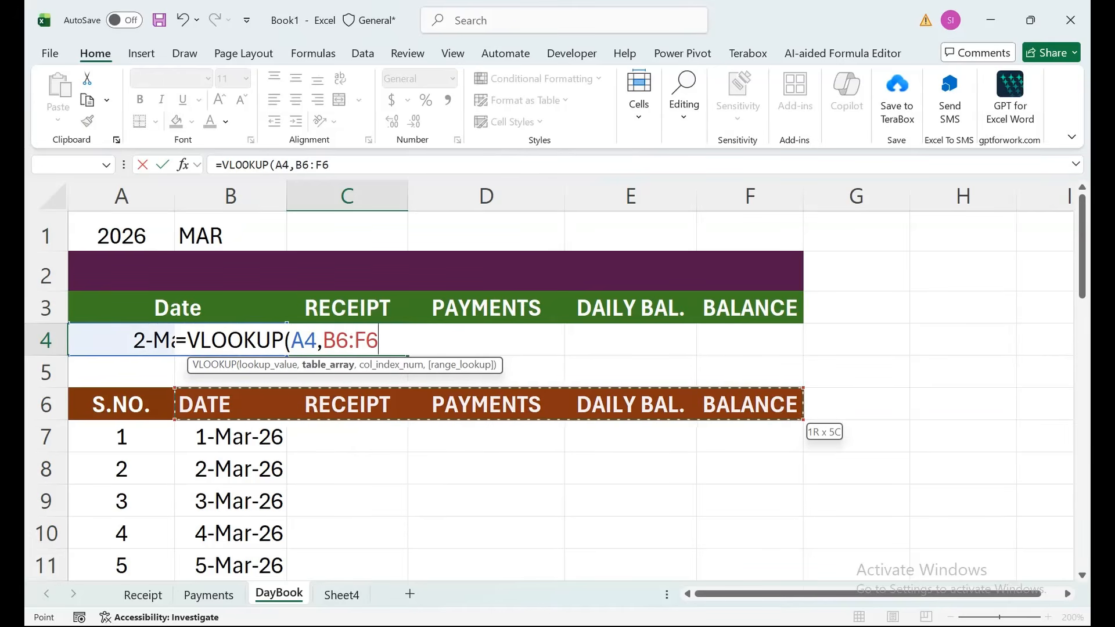
{"action": "key", "text": "ctrl+shift+Down"}
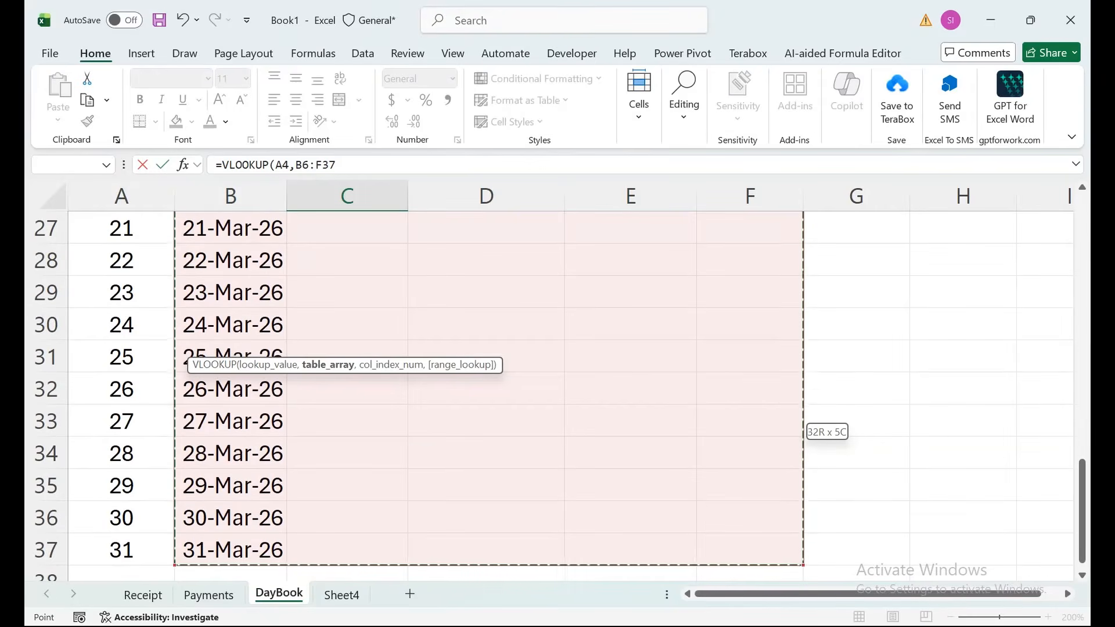
{"action": "scroll", "coordinate": [558, 389], "scroll_direction": "up", "scroll_amount": 9}
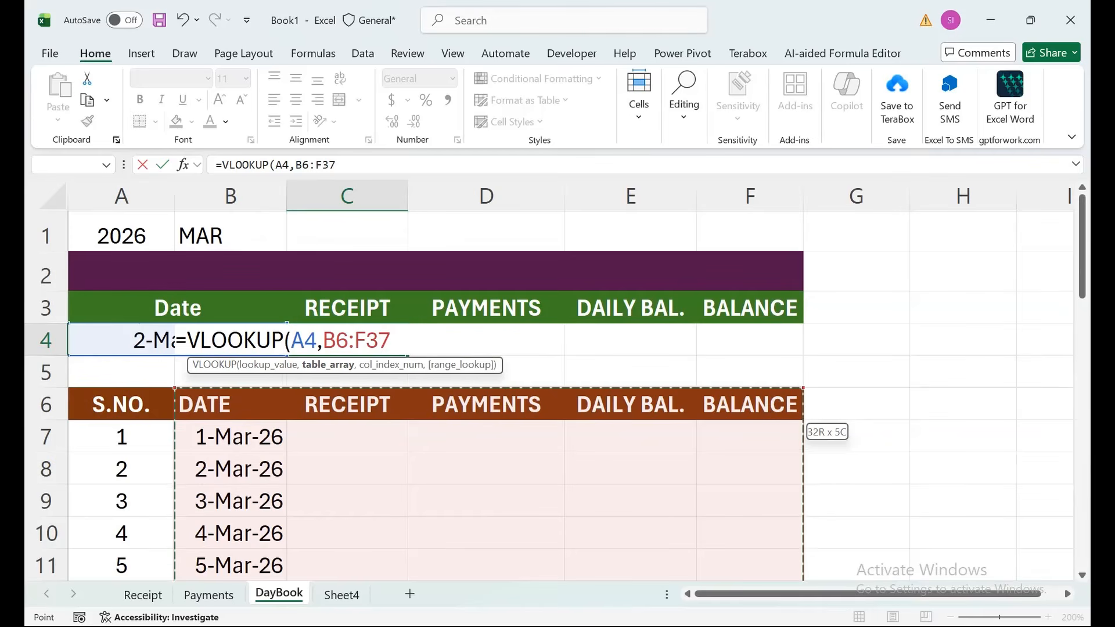
- Lock the VLOOKUP references as $A4 for the lookup value and $B$6:$F$37 for the table range
{"action": "key", "text": "F4"}
{"action": "left_click_drag", "start_coordinate": [317, 341], "coordinate": [291, 341]}
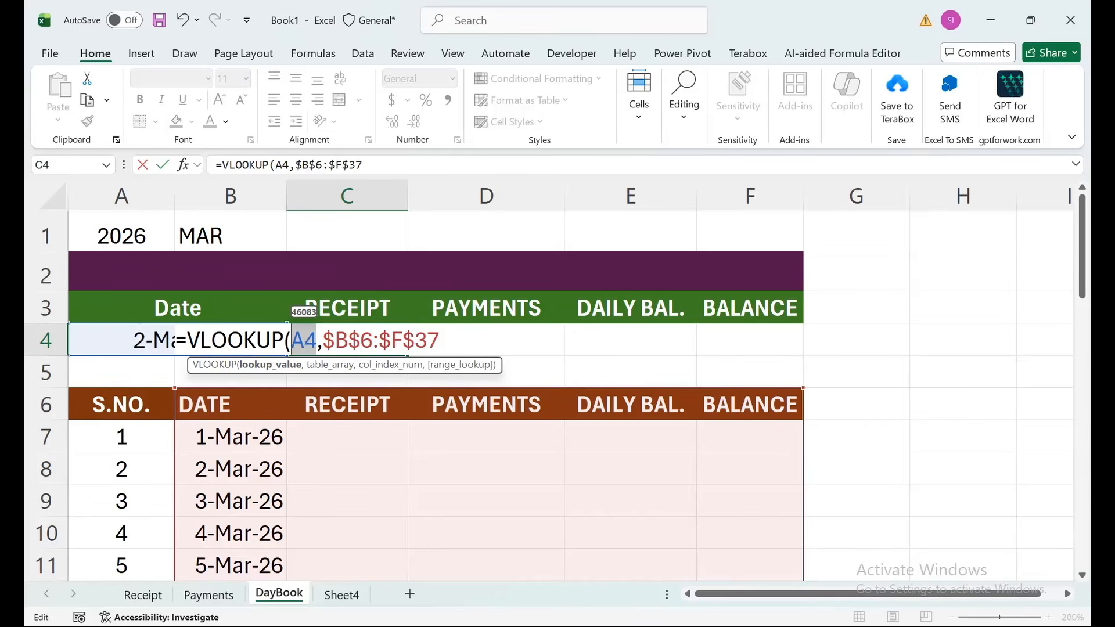
{"action": "key", "text": "F4"}
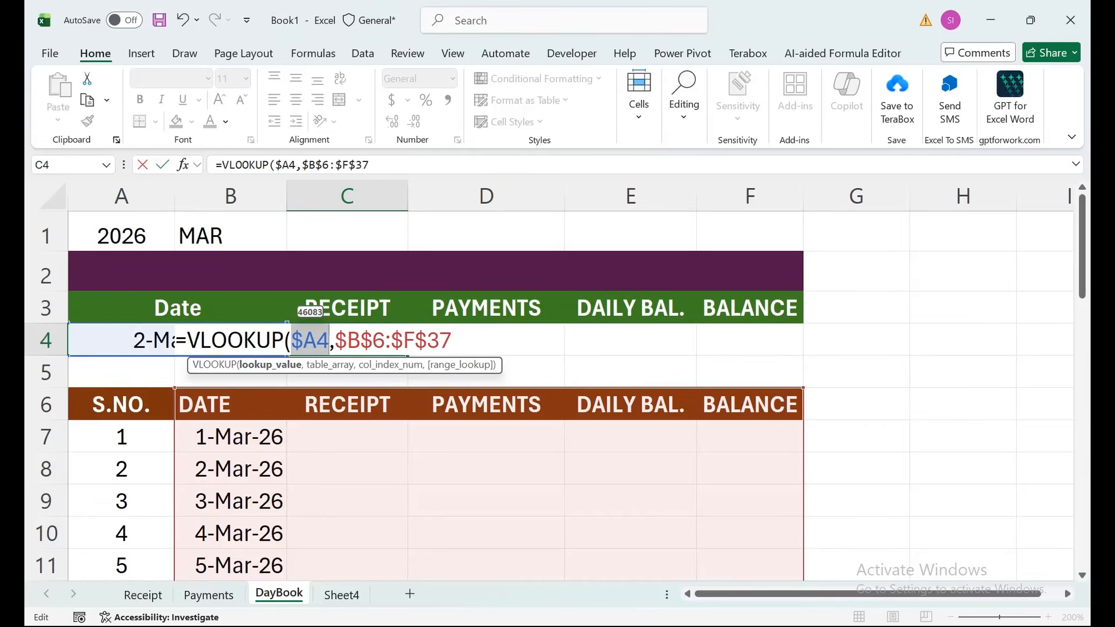
{"action": "left_click", "coordinate": [453, 340]}
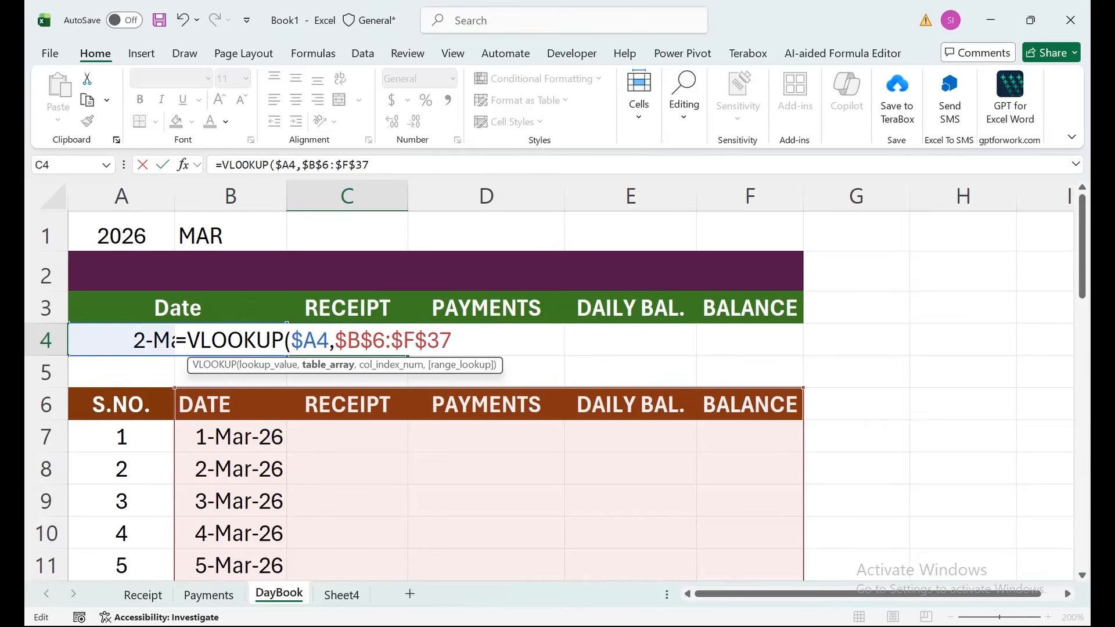
- Complete the VLOOKUP in C4 with the column index array {2,3,4,5} and FALSE for an exact match
{"action": "type", "text": ","}
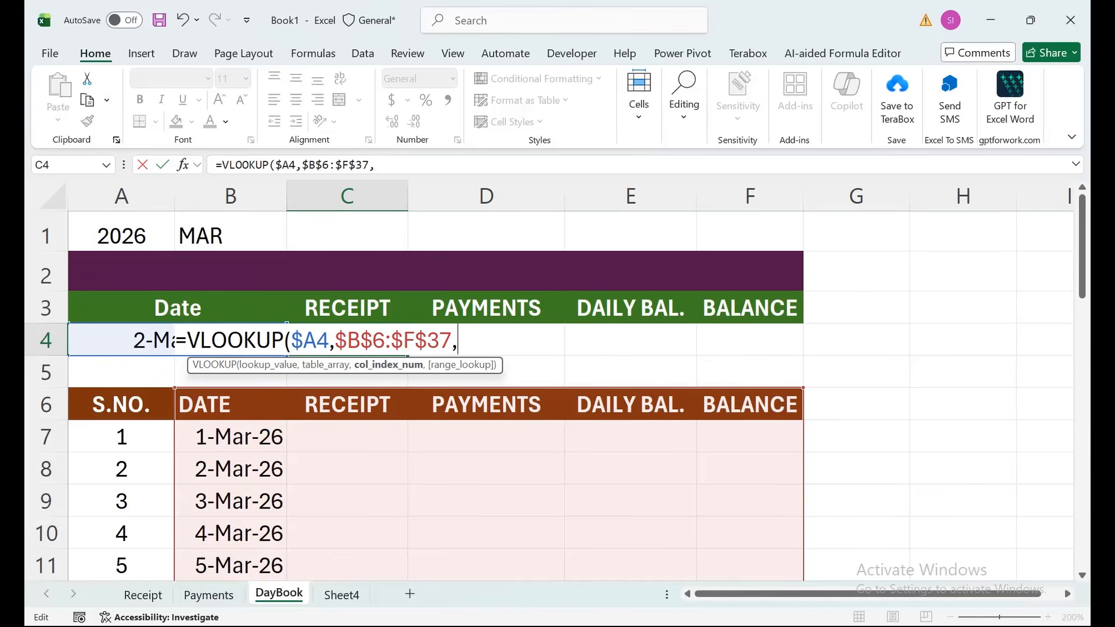
{"action": "key", "text": "BackSpace"}
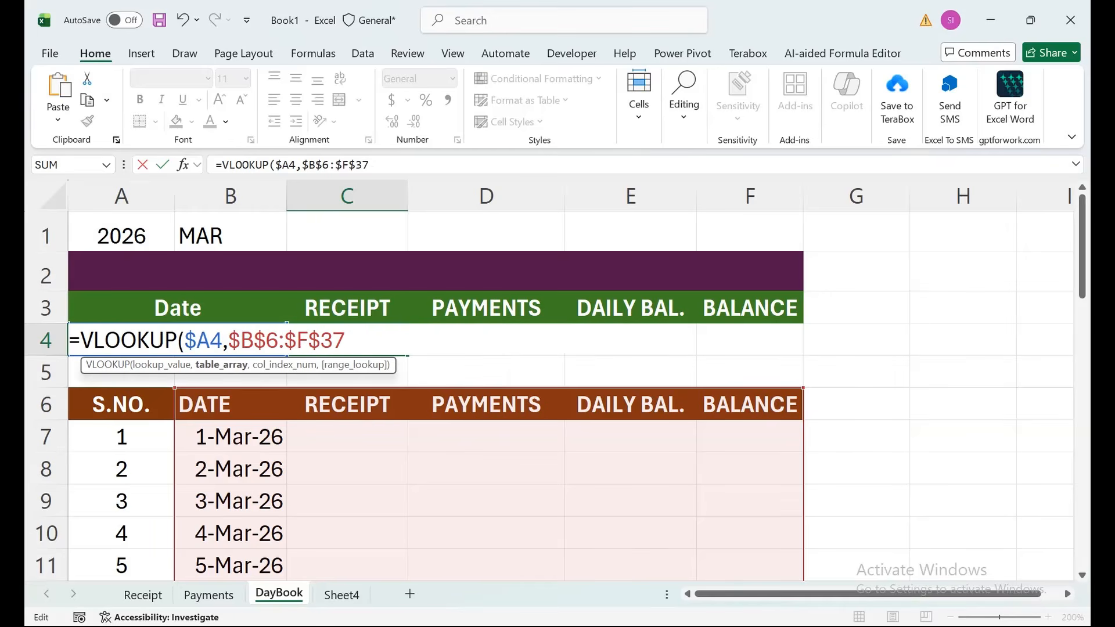
{"action": "type", "text": ",{2,3,4"}
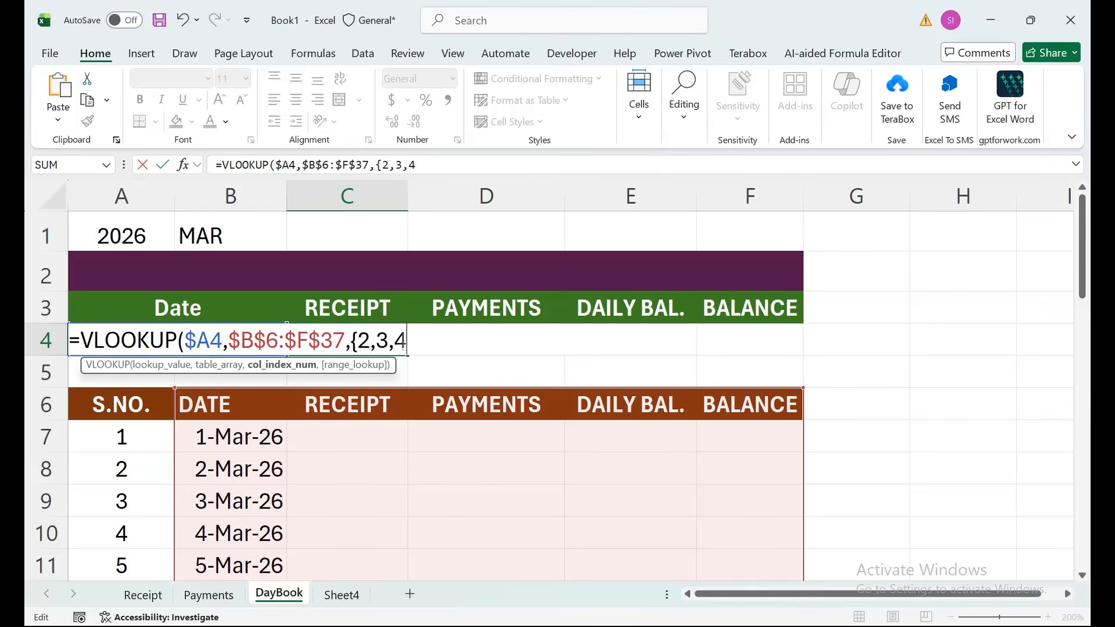
{"action": "type", "text": ",5},FALSE)"}
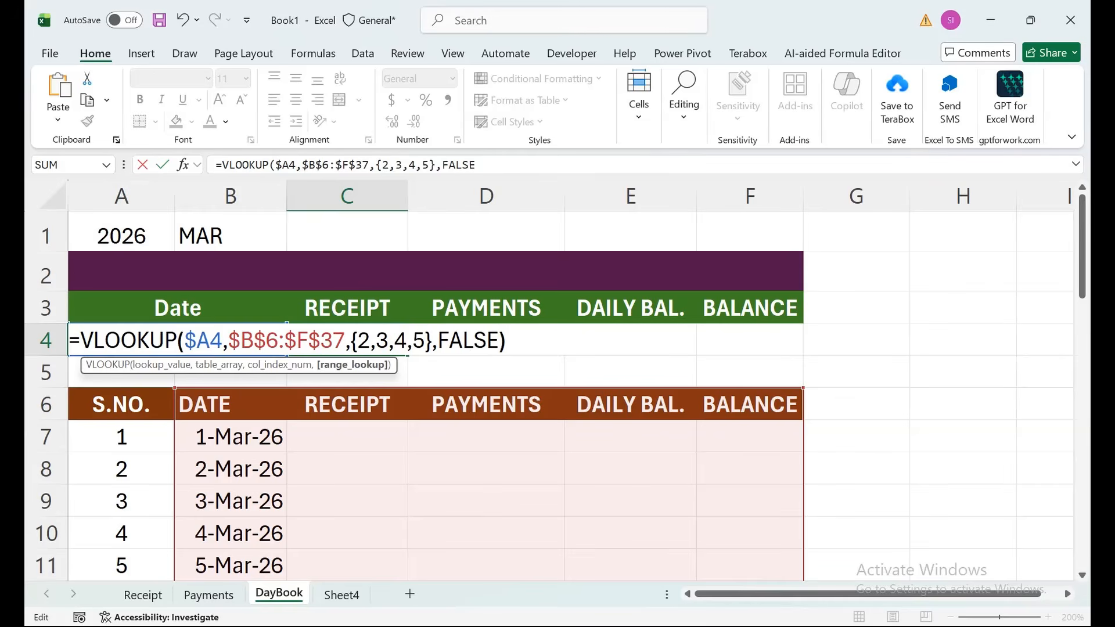
{"action": "key", "text": "Return"}
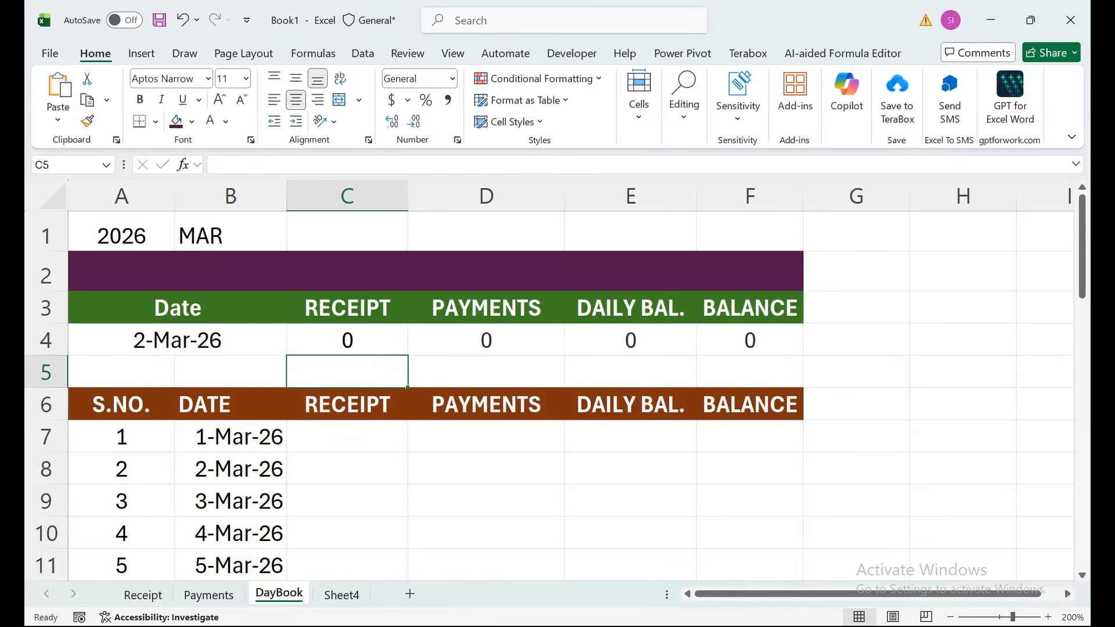
{"action": "key", "text": "Up"}
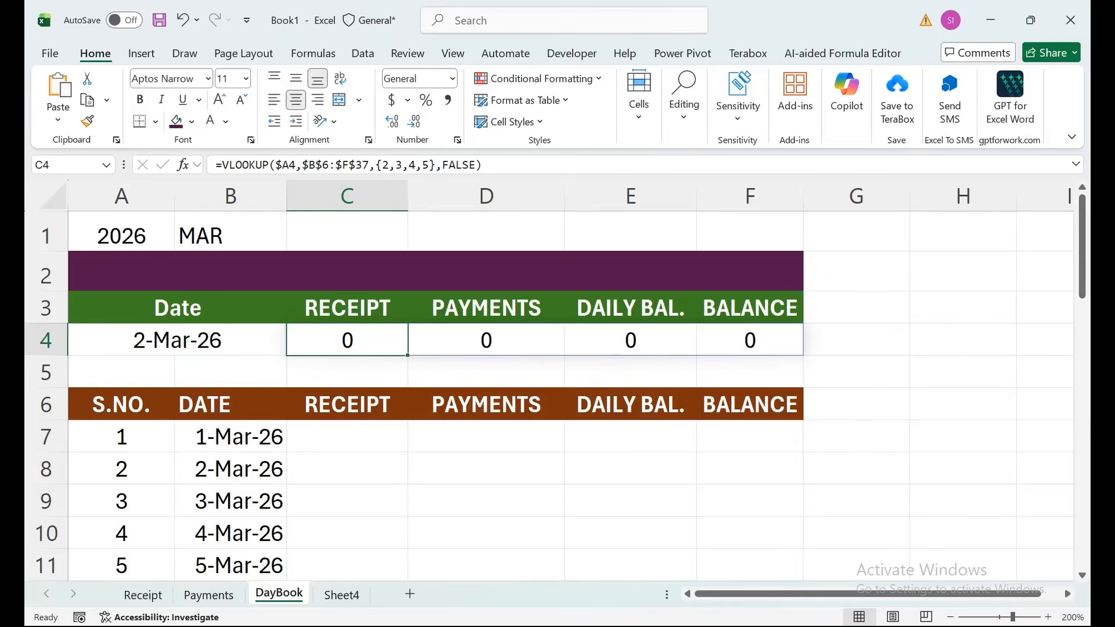
- Test the lookup with SDF, F, S and SD in C8:F8 of the 2-Mar-26 row, and clear those entries
{"action": "left_click", "coordinate": [347, 468]}
{"action": "type", "text": "SDF"}
{"action": "key", "text": "Tab"}
{"action": "type", "text": "F"}
{"action": "key", "text": "Tab"}
{"action": "type", "text": "S"}
{"action": "key", "text": "Tab"}
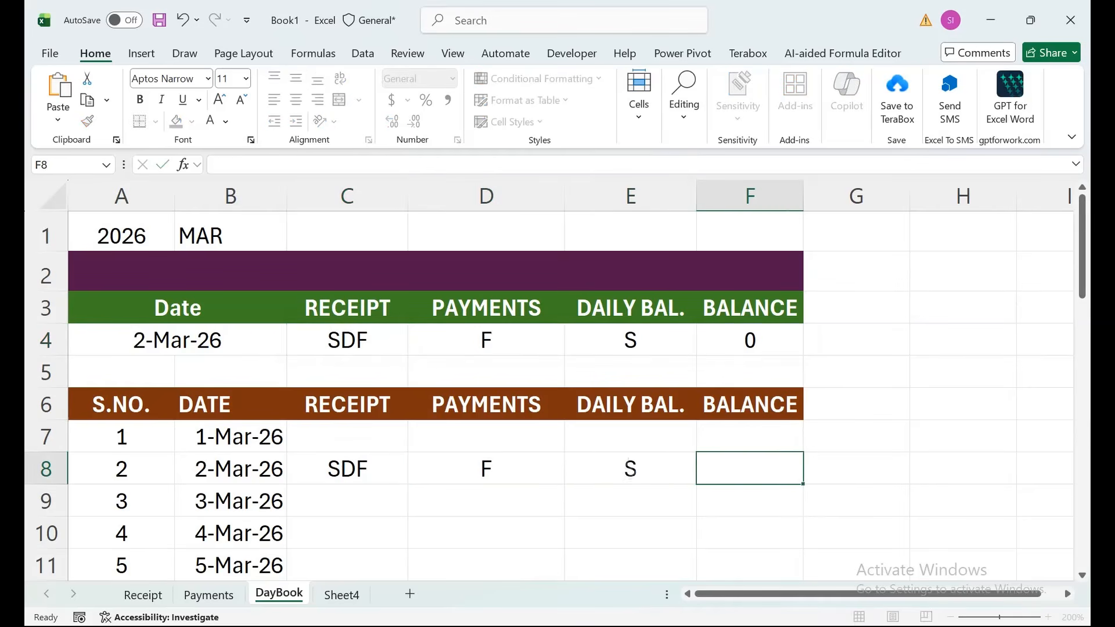
{"action": "type", "text": "SD"}
{"action": "left_click", "coordinate": [750, 340]}
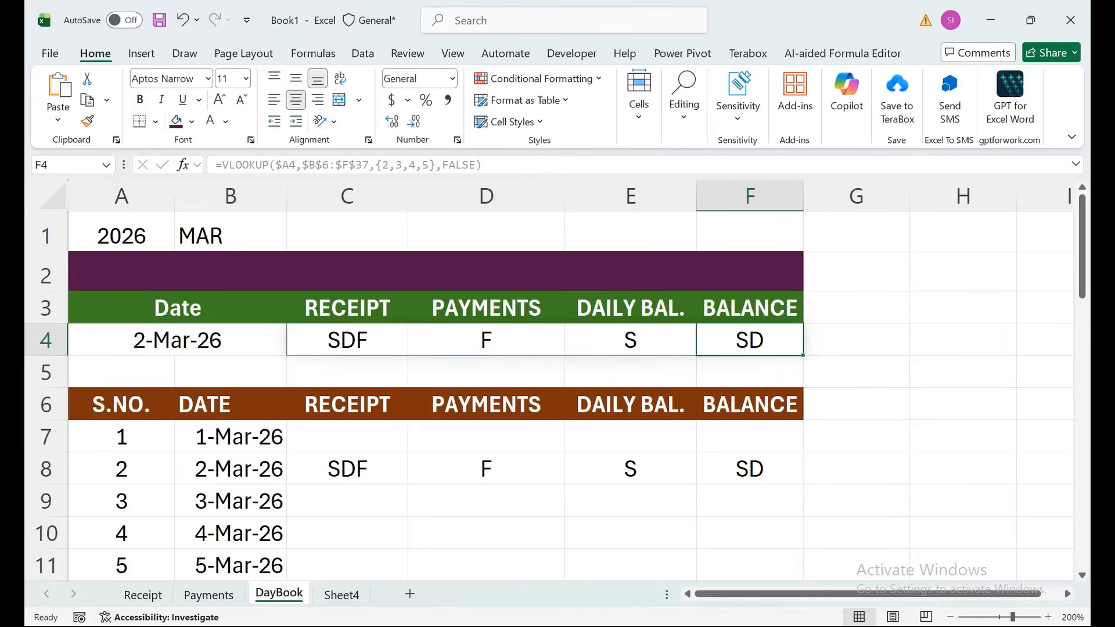
{"action": "left_click_drag", "start_coordinate": [347, 469], "coordinate": [750, 469]}
{"action": "key", "text": "Delete"}
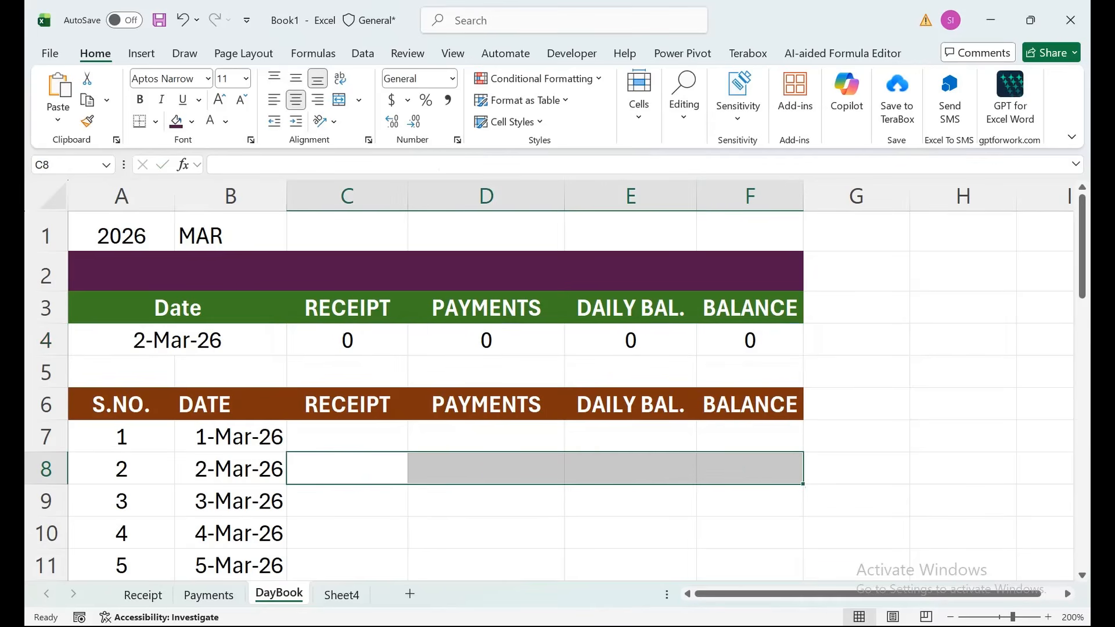
- Choose 1-Mar-26 from the date list in A4 and check the lookup formula in C4
{"action": "left_click", "coordinate": [347, 340]}
{"action": "left_click", "coordinate": [178, 341]}
{"action": "left_click", "coordinate": [295, 347]}
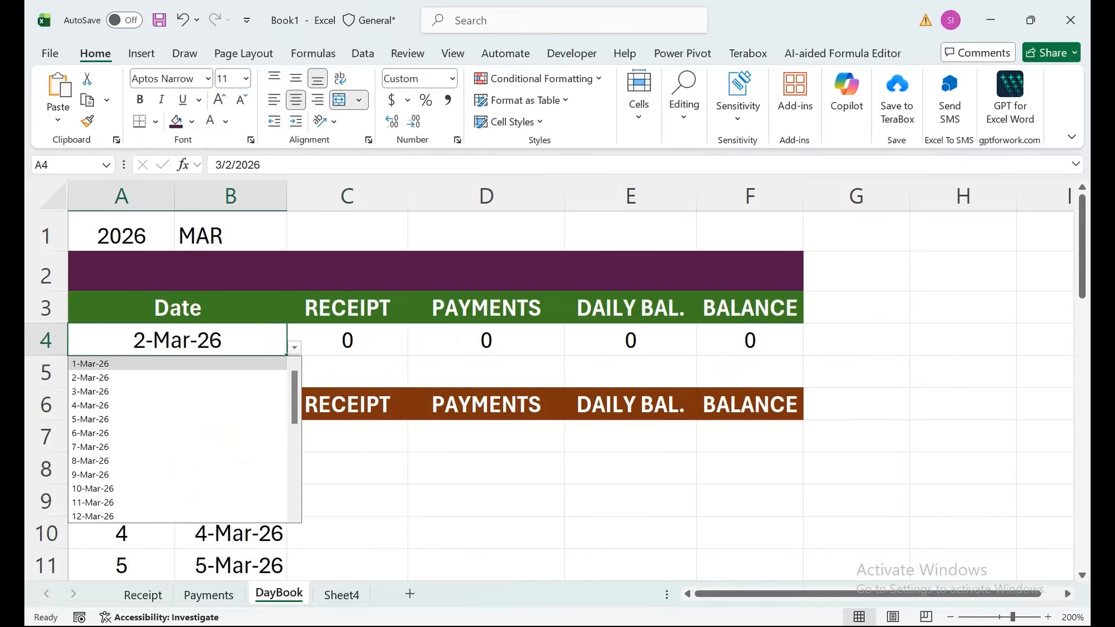
{"action": "left_click", "coordinate": [93, 363]}
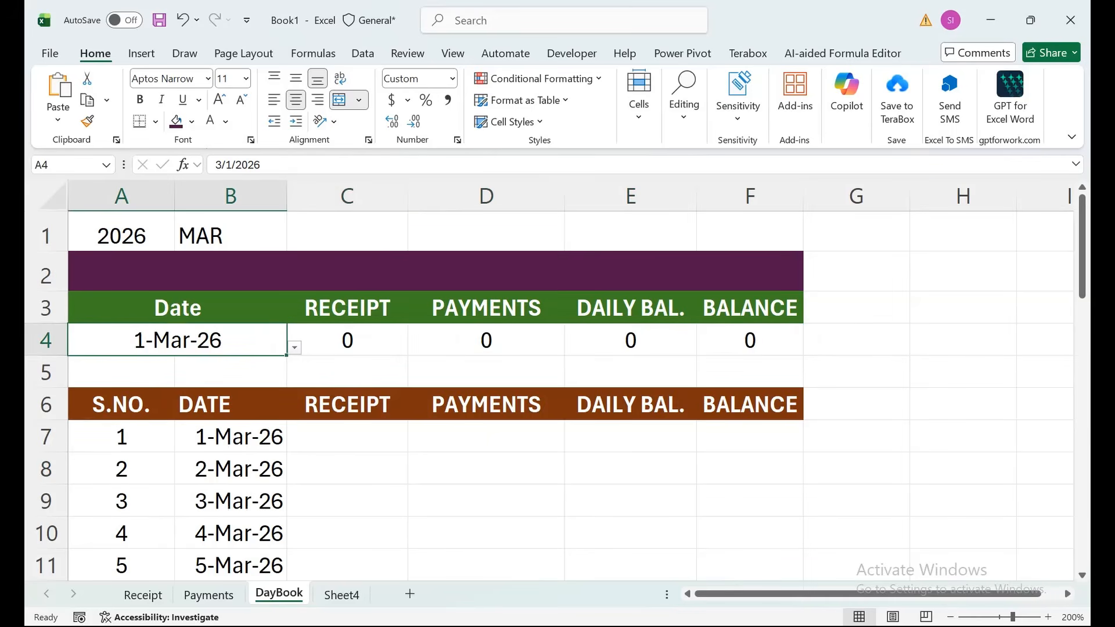
{"action": "left_click", "coordinate": [348, 340]}
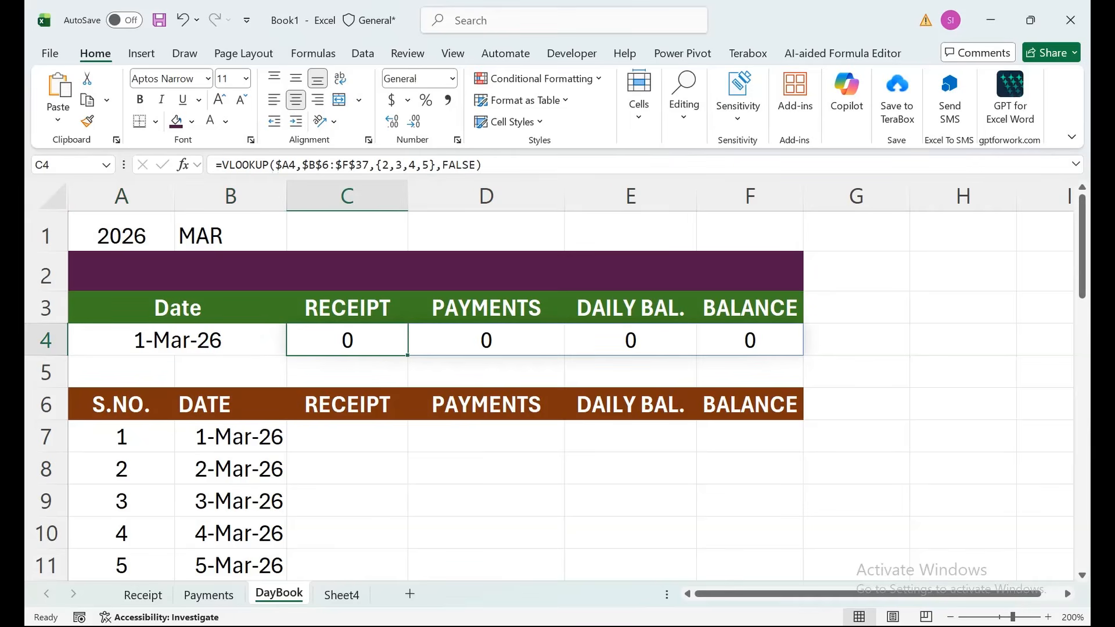
- Start a SUMIF formula in C7 using column B of the Receipt sheet as the criteria range
{"action": "left_click", "coordinate": [347, 436]}
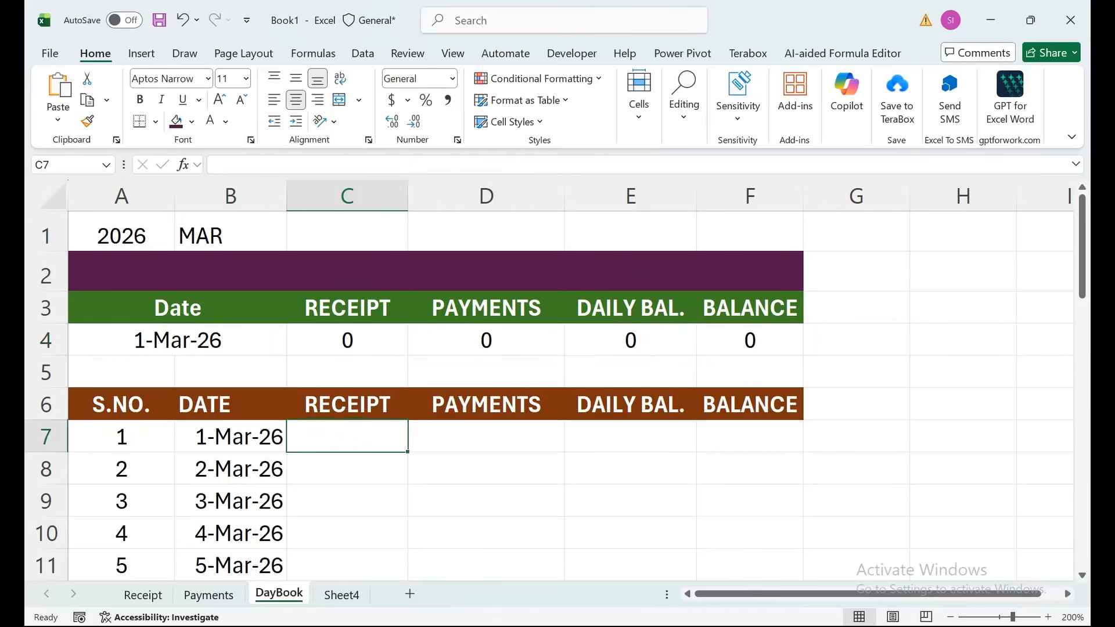
{"action": "type", "text": "=SUMIF"}
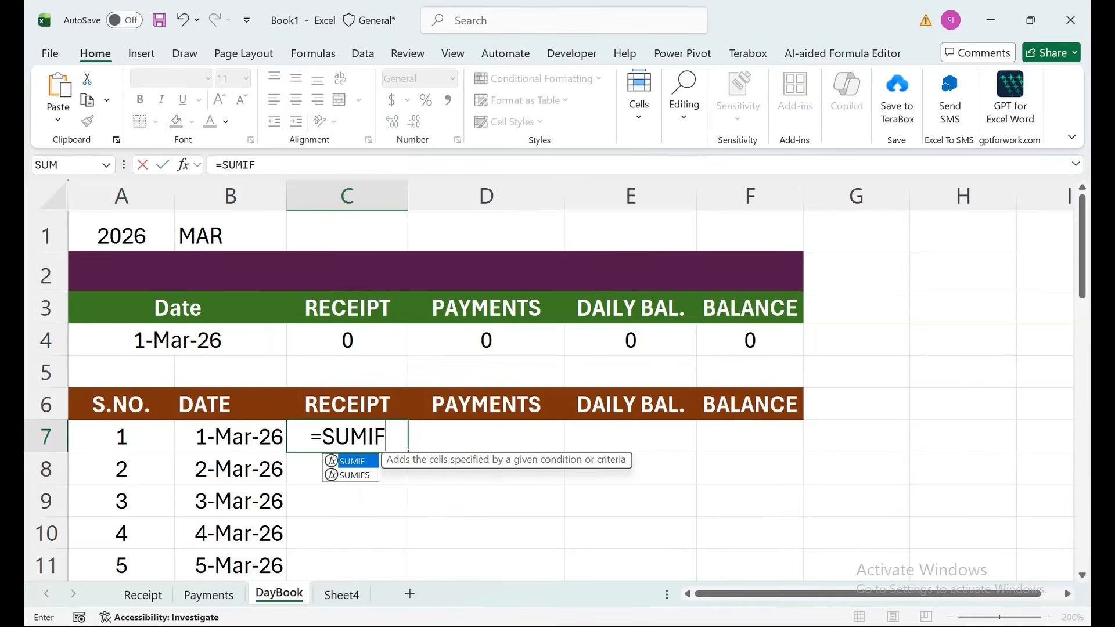
{"action": "type", "text": "("}
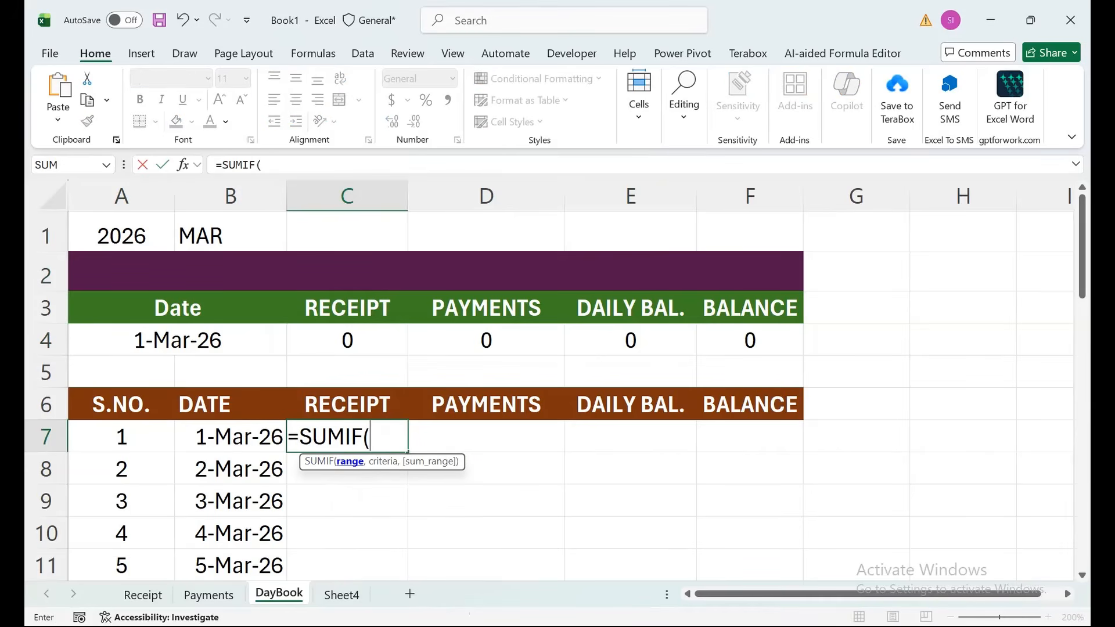
{"action": "left_click", "coordinate": [143, 594]}
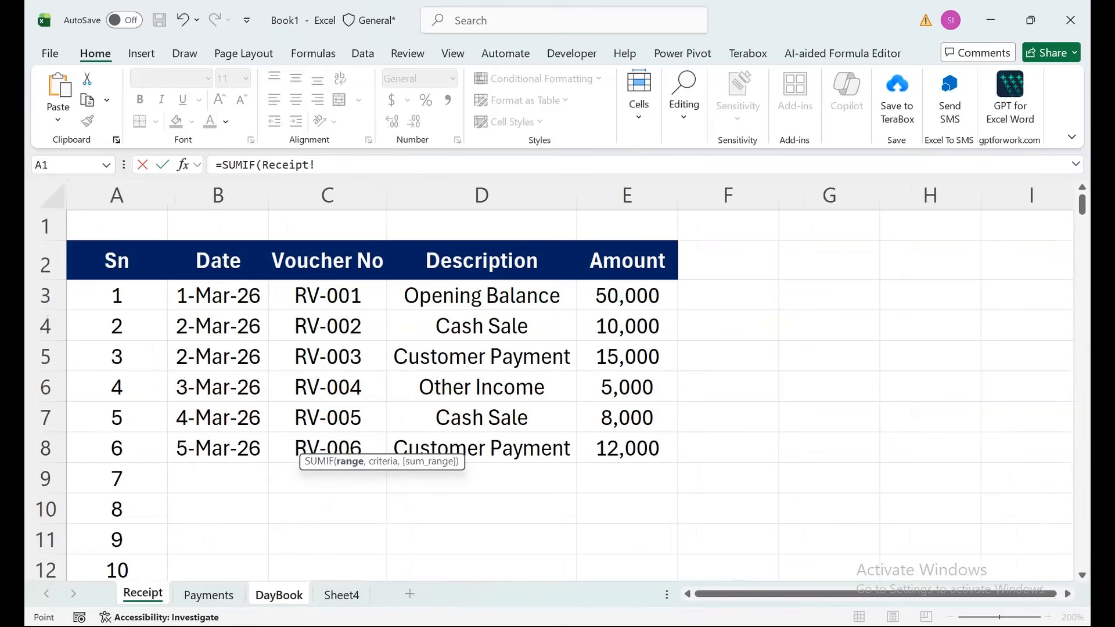
{"action": "left_click", "coordinate": [217, 195]}
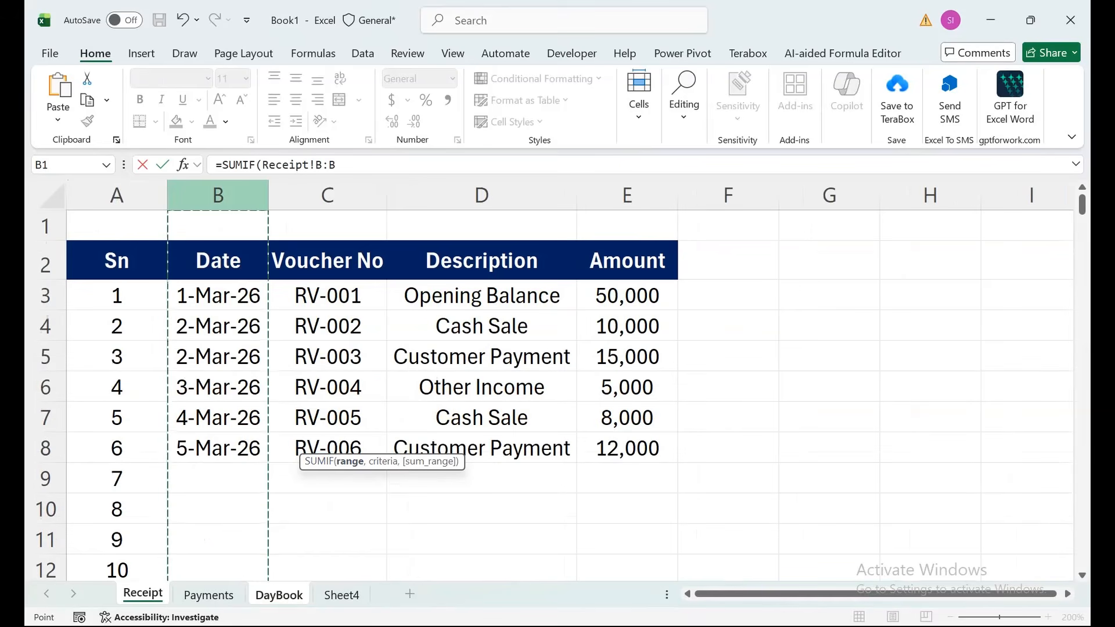
{"action": "type", "text": ","}
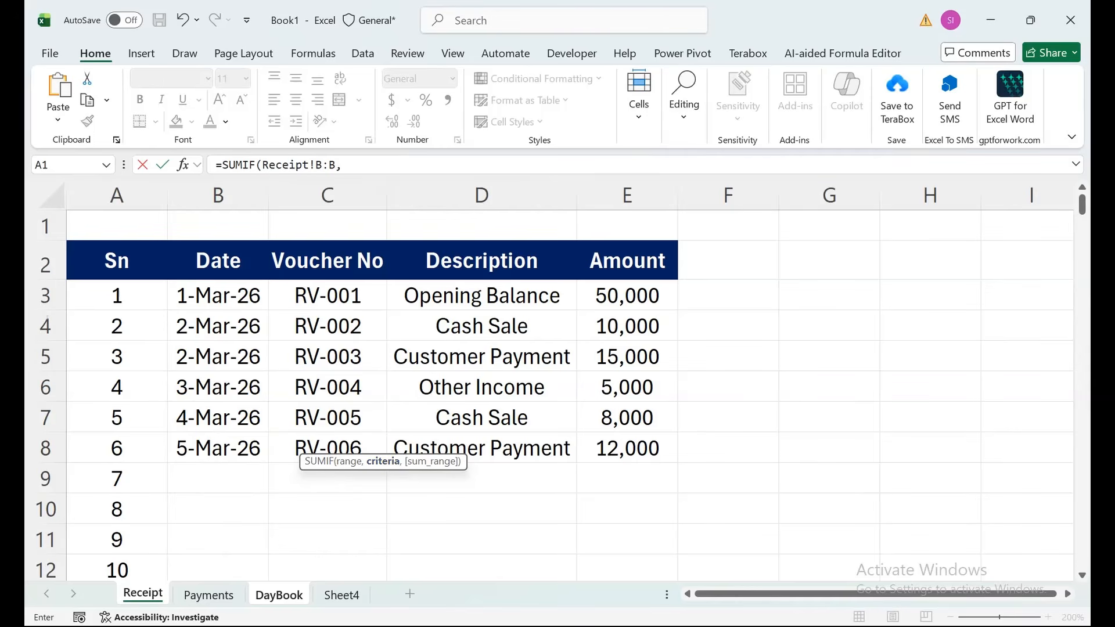
- Set the SUMIF criteria to DayBook cell B7 and start the sum range reference on the Receipt sheet
{"action": "left_click", "coordinate": [279, 595]}
{"action": "left_click", "coordinate": [230, 405]}
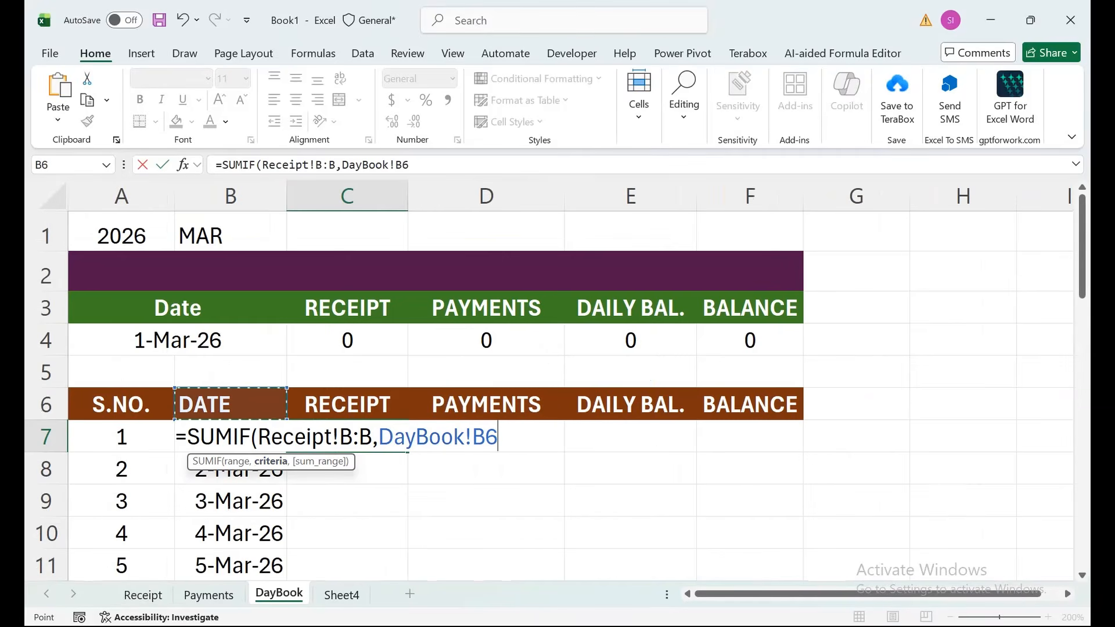
{"action": "key", "text": "Down"}
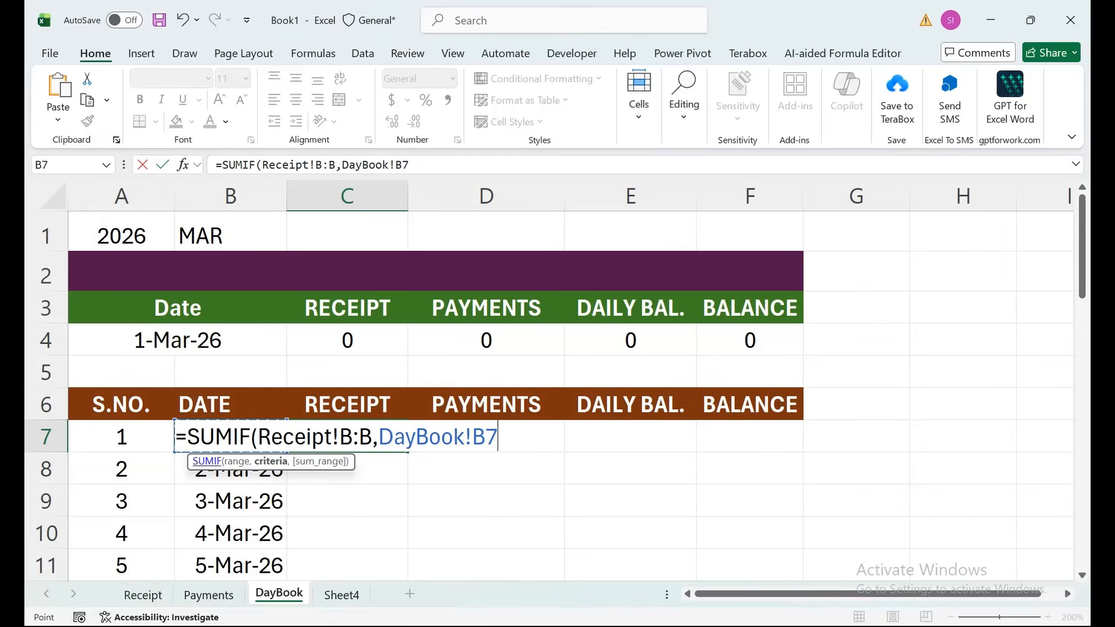
{"action": "type", "text": ","}
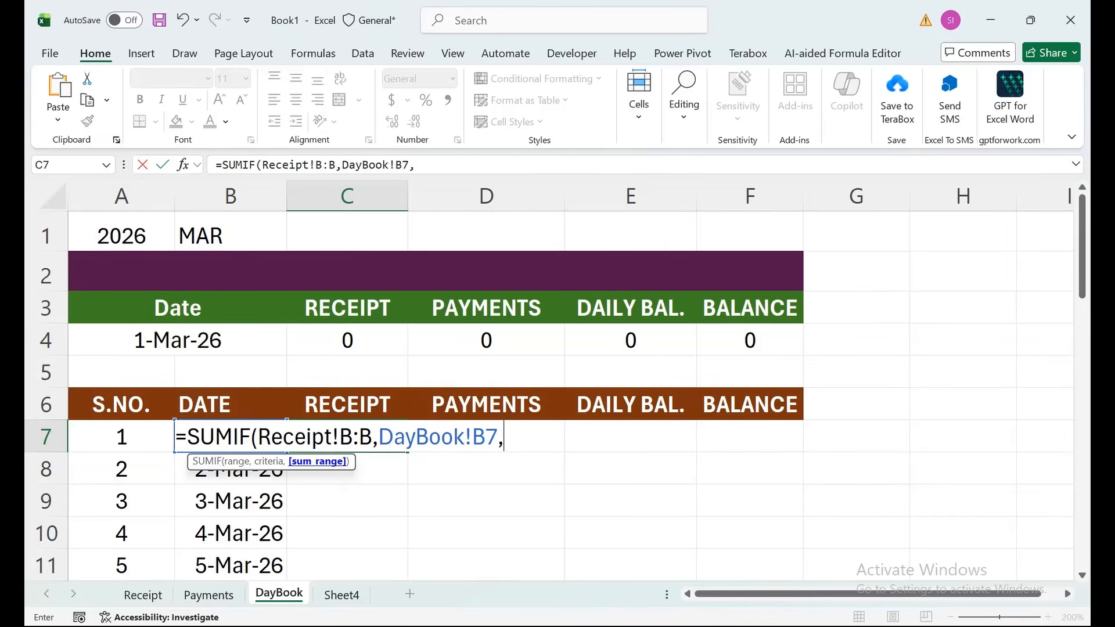
{"action": "left_click", "coordinate": [143, 595]}
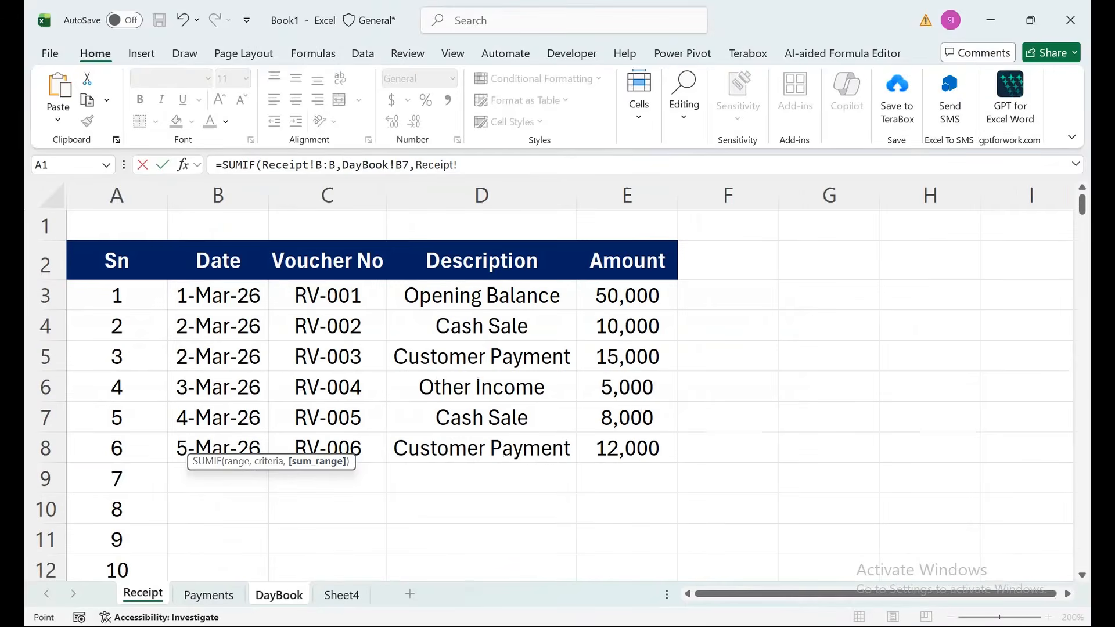
- Complete the SUMIF formula in DayBook C7 with the Receipt sheet's column E as the sum range
{"action": "left_click", "coordinate": [628, 195]}
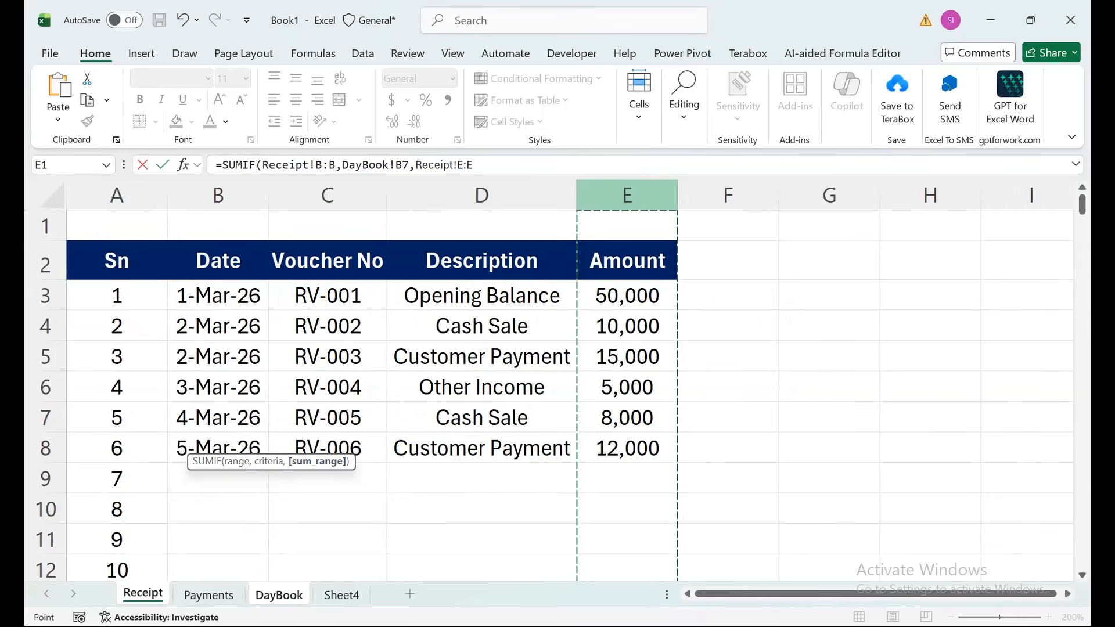
{"action": "type", "text": ")"}
{"action": "key", "text": "Return"}
{"action": "key", "text": "Up"}
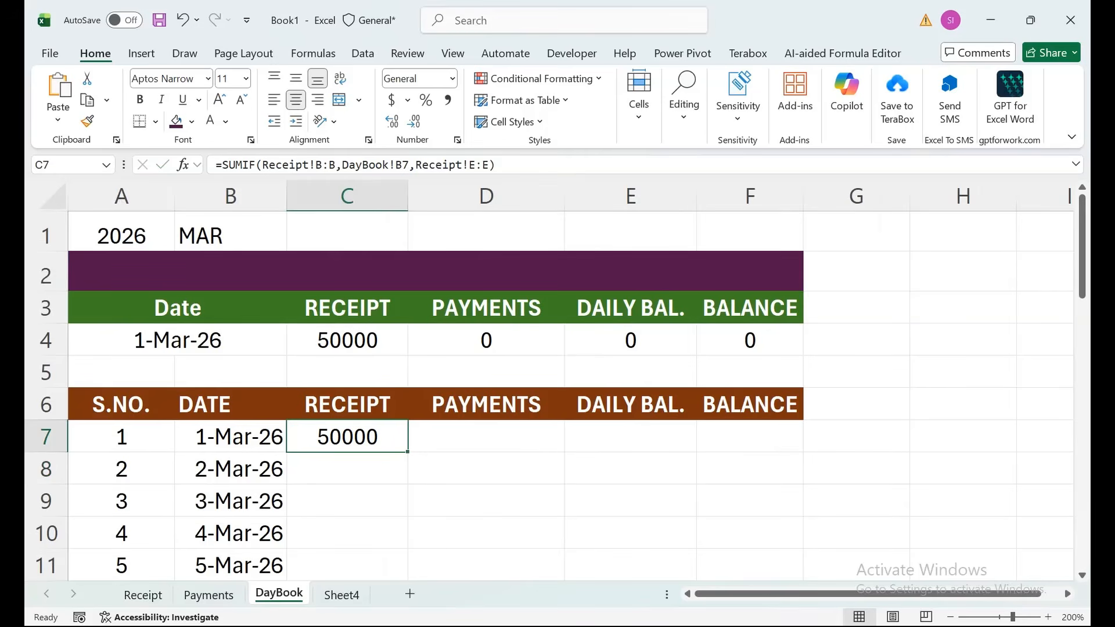
- Fill the SUMIF formula from C7 down the RECEIPT column for all March dates and review the filled rows
{"action": "left_click", "coordinate": [178, 340]}
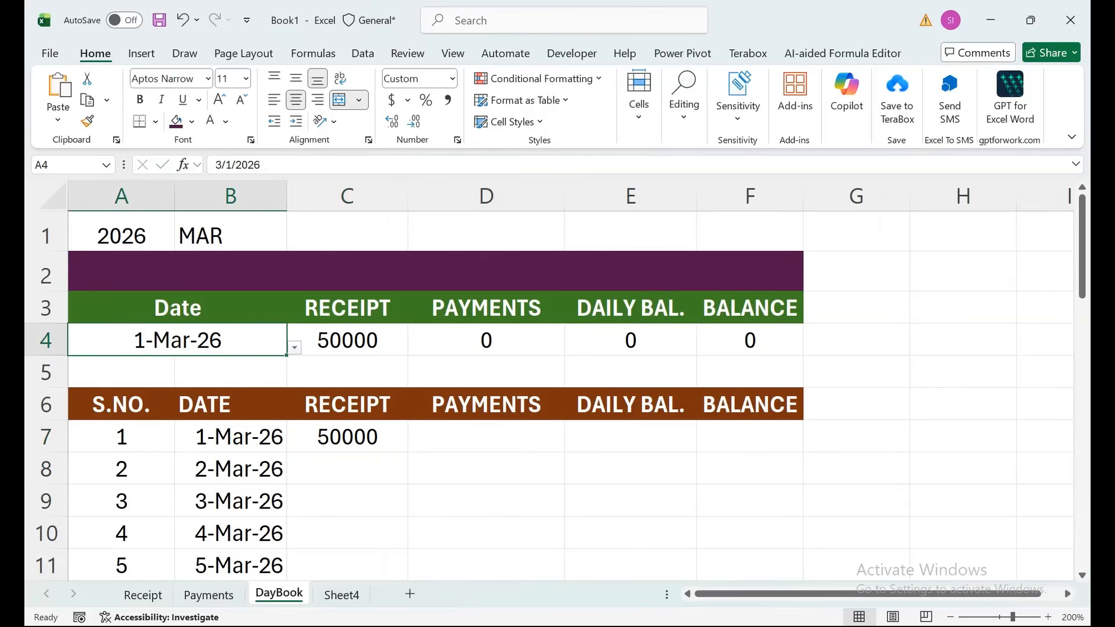
{"action": "left_click", "coordinate": [347, 341]}
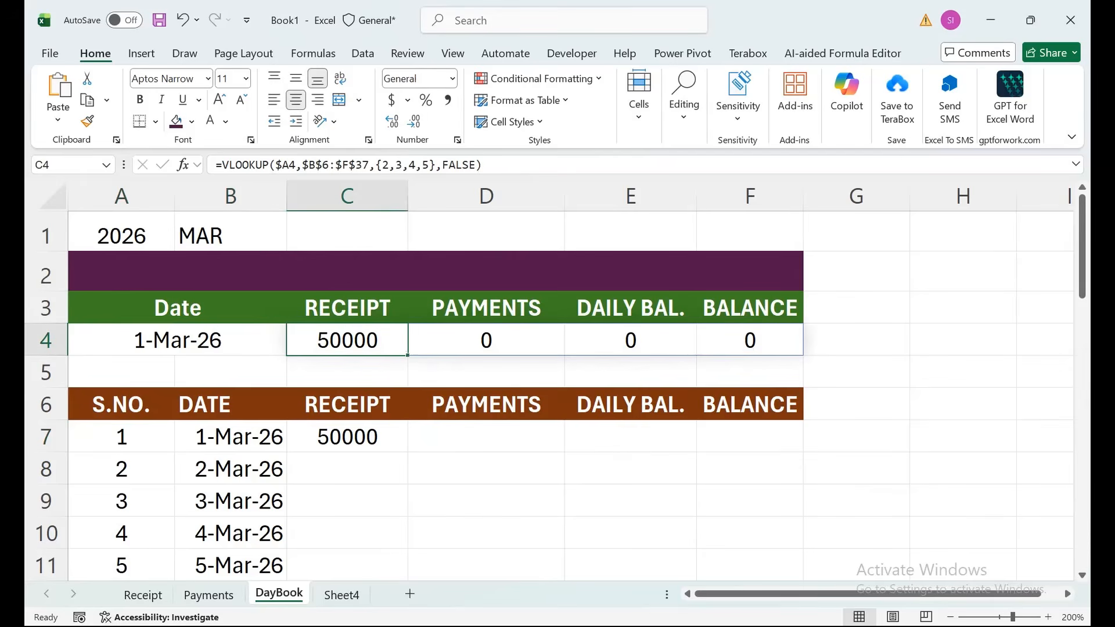
{"action": "left_click", "coordinate": [347, 437]}
{"action": "double_click", "coordinate": [408, 452]}
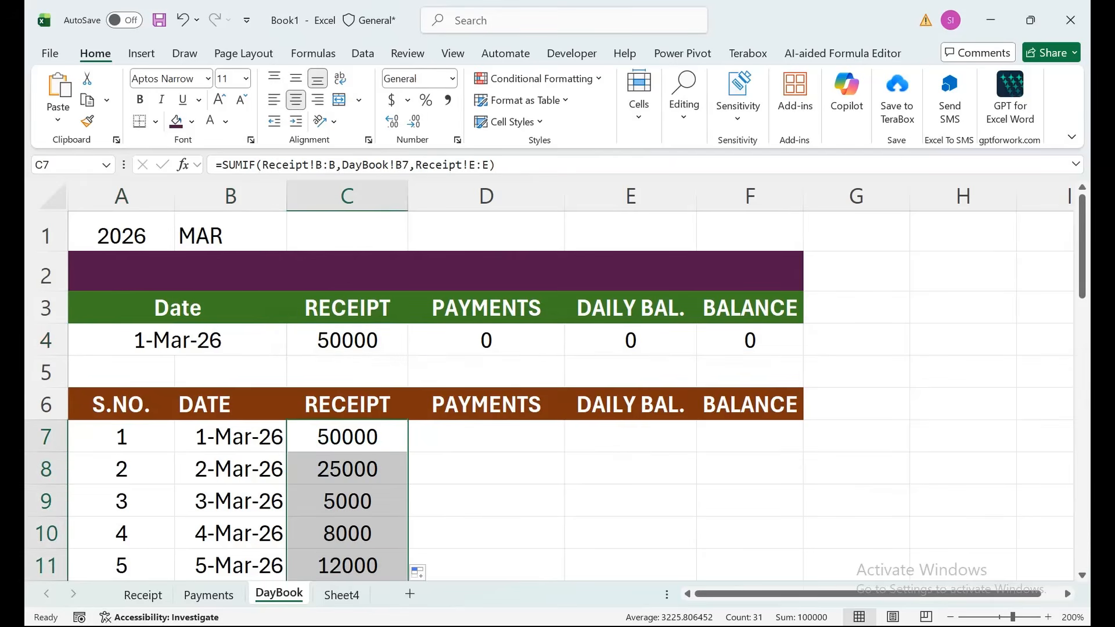
{"action": "left_click_drag", "start_coordinate": [347, 437], "coordinate": [342, 595]}
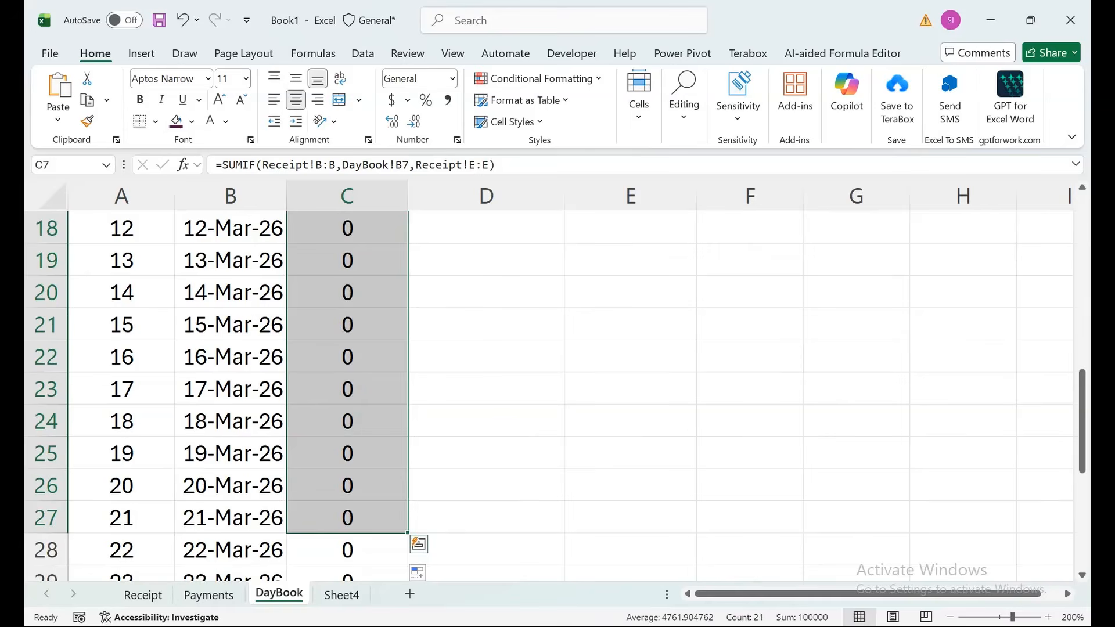
{"action": "left_click_drag", "start_coordinate": [1082, 421], "coordinate": [1082, 247]}
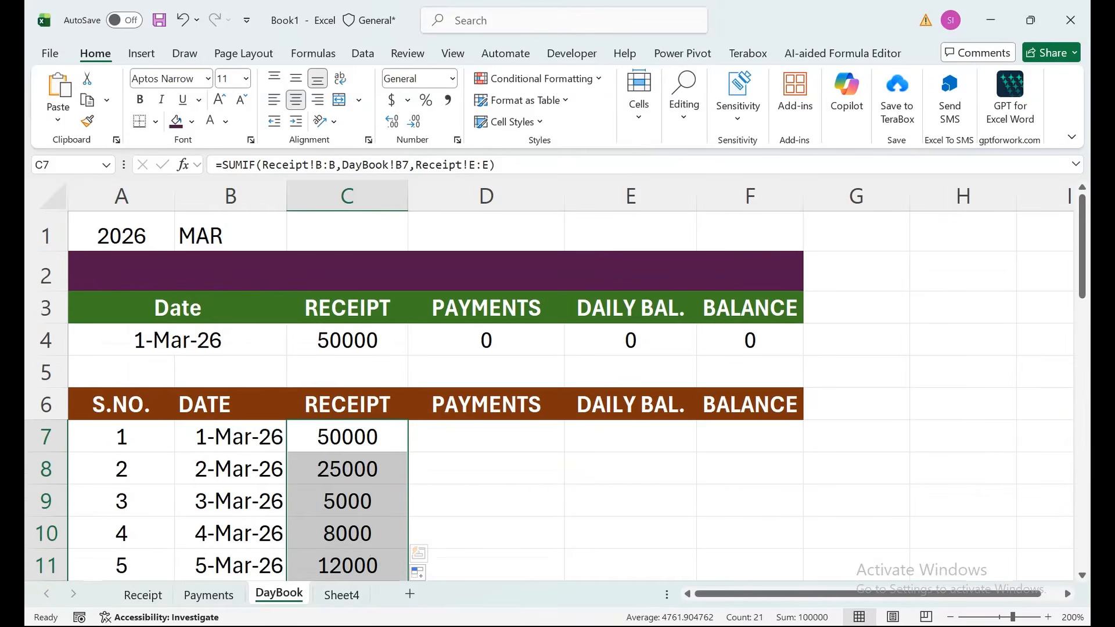
- Change the C7 formula to =IF(SUMIF(Receipt!B:B,DayBook!B7,Receipt!E:E)=0,"",SUMIF(Receipt!B:B,DayBook!B7,Receipt!E:E)) so that zero totals appear blank
{"action": "left_click", "coordinate": [347, 437]}
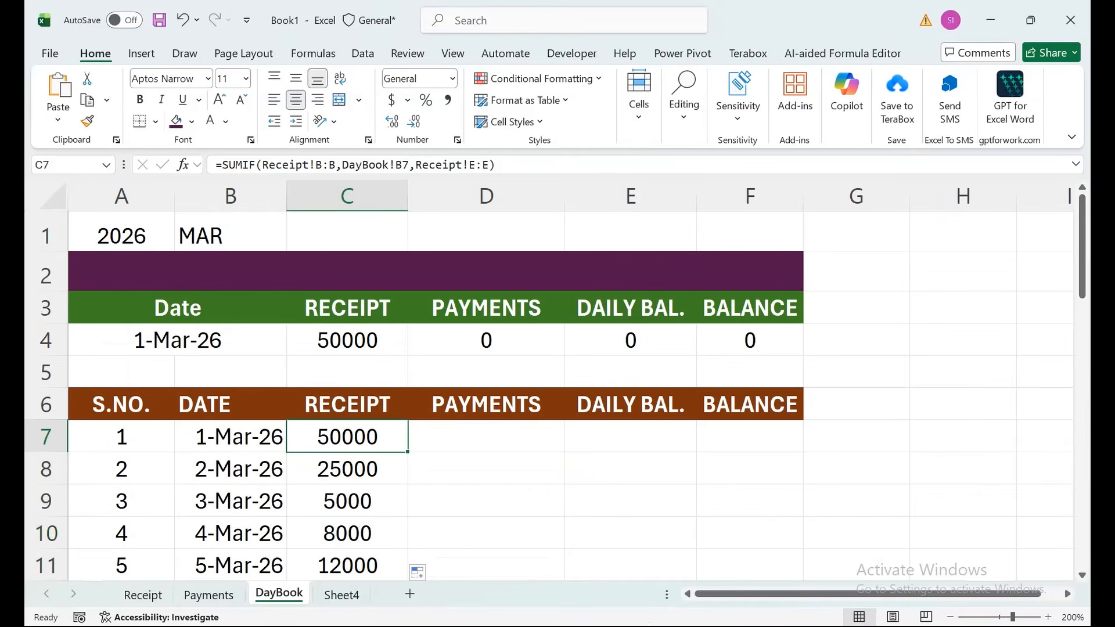
{"action": "left_click_drag", "start_coordinate": [495, 164], "coordinate": [222, 165]}
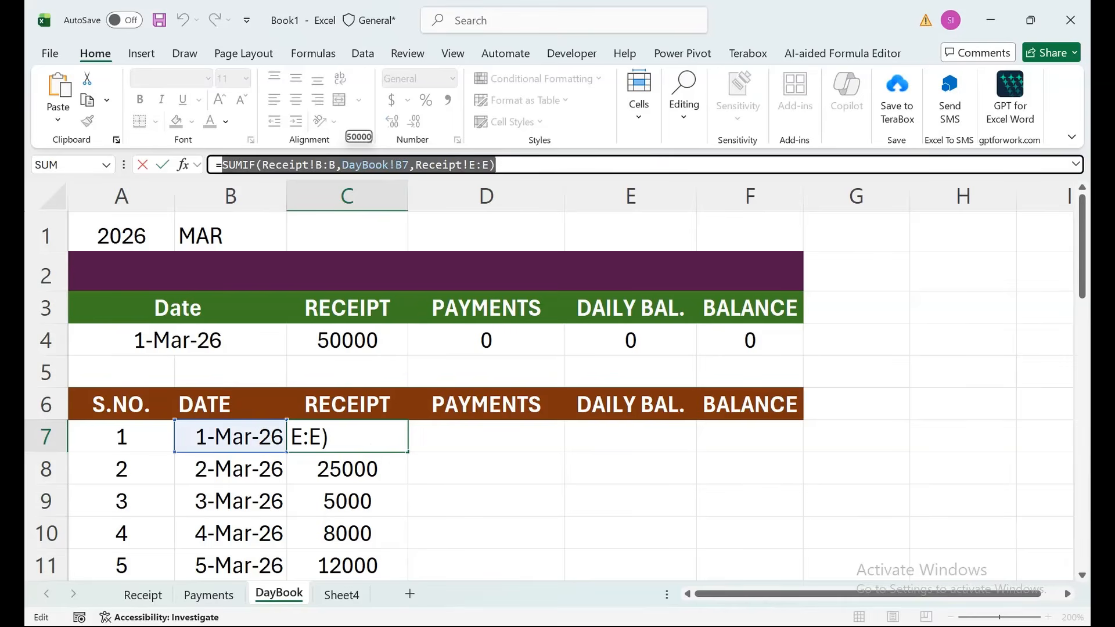
{"action": "left_click", "coordinate": [222, 164]}
{"action": "type", "text": "IF("}
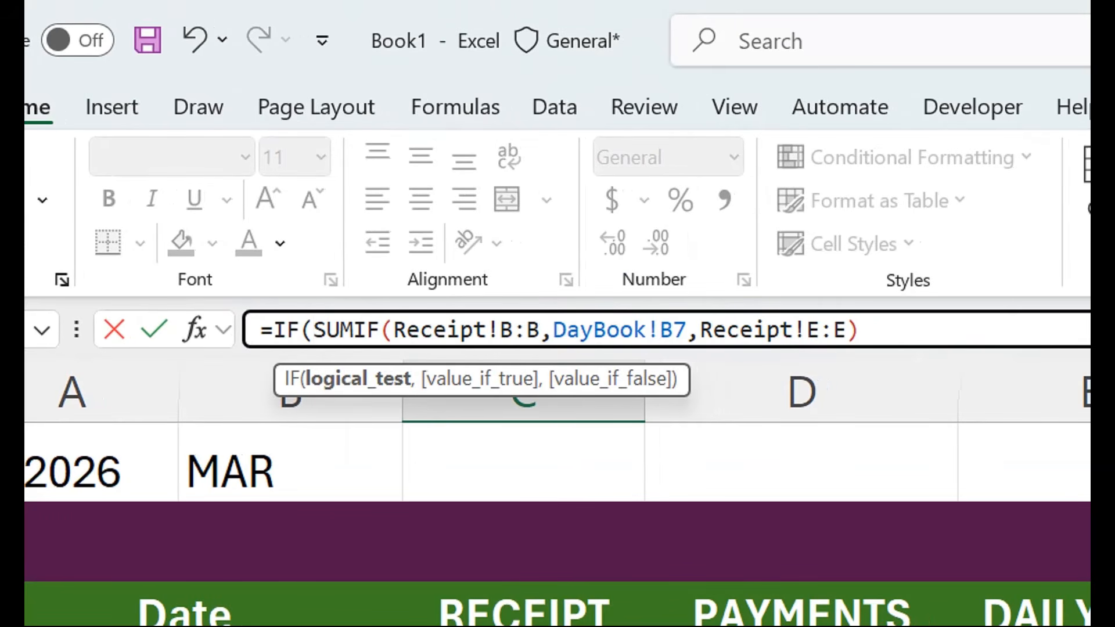
{"action": "left_click", "coordinate": [879, 330]}
{"action": "type", "text": "=0,"}
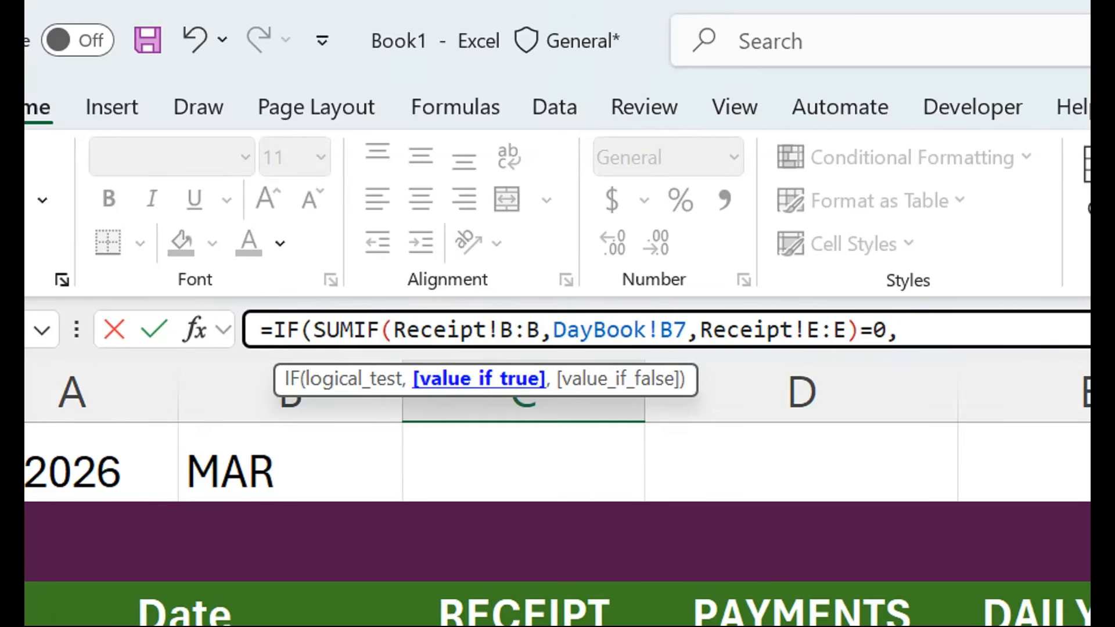
{"action": "type", "text": "\"\","}
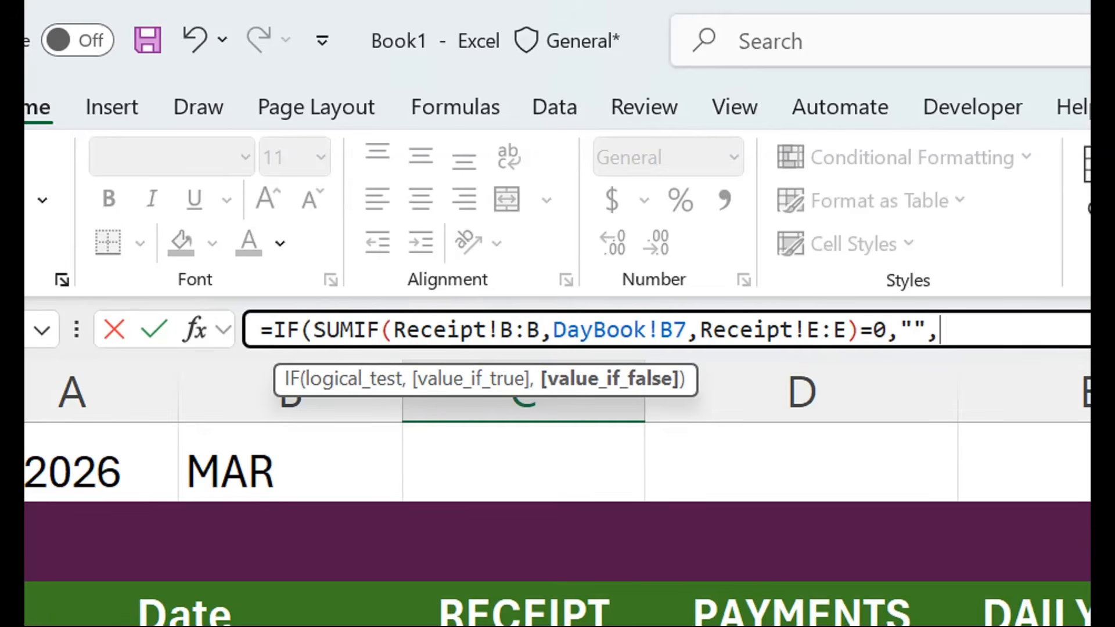
{"action": "key", "text": "ctrl+v"}
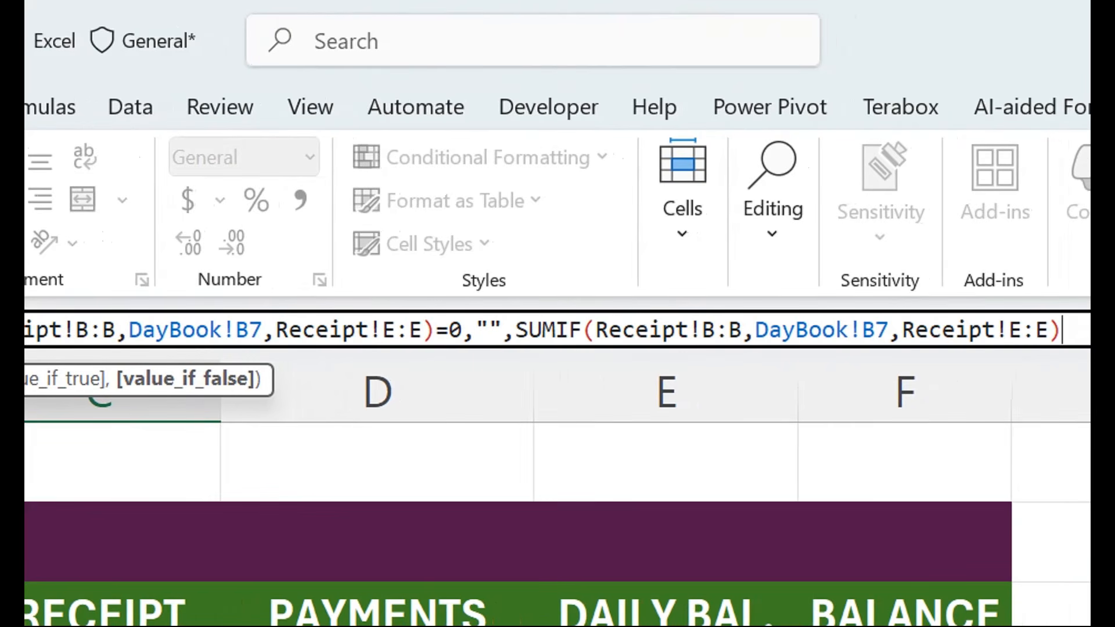
{"action": "type", "text": ")"}
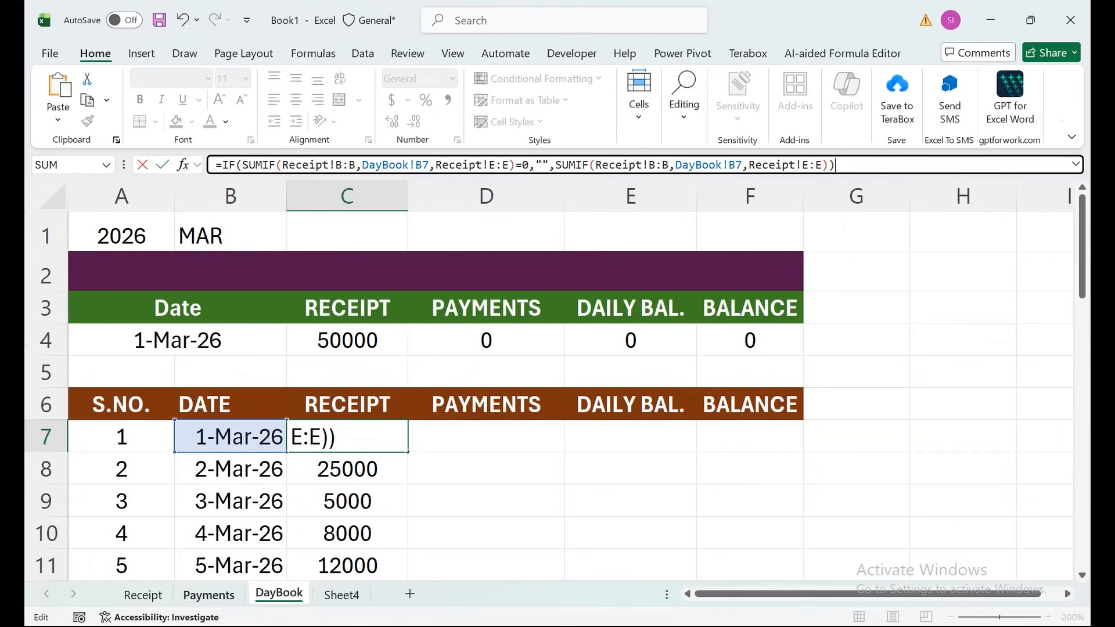
{"action": "key", "text": "Return"}
- Fill the IF formula from C7 down the RECEIPT column and check it against the last dated entry on the Receipt sheet
{"action": "left_click", "coordinate": [348, 436]}
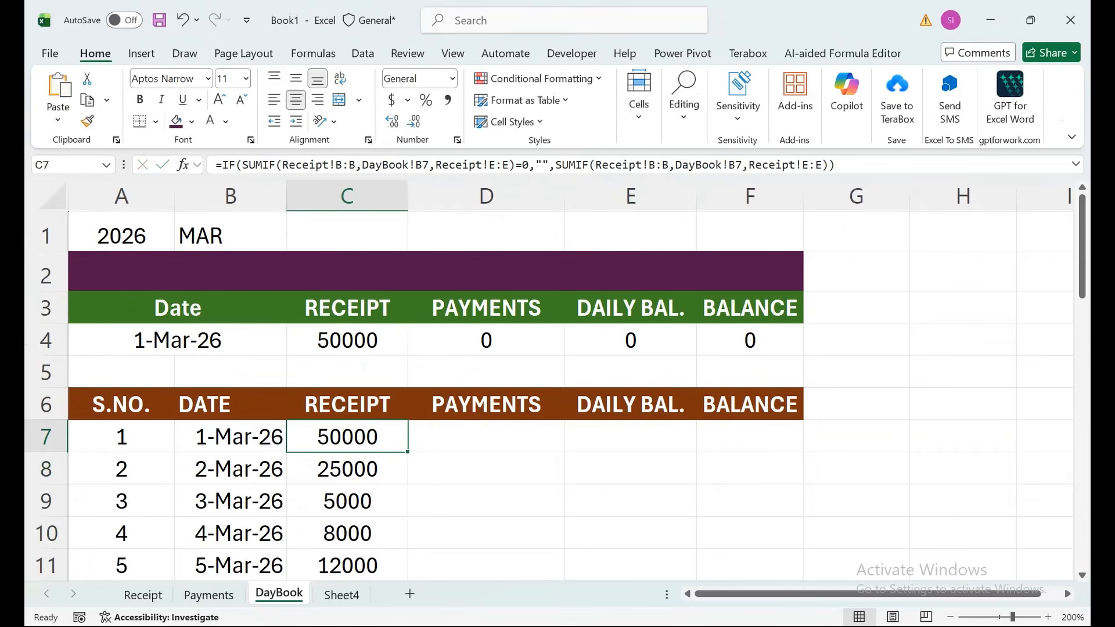
{"action": "left_click_drag", "start_coordinate": [408, 451], "coordinate": [407, 533]}
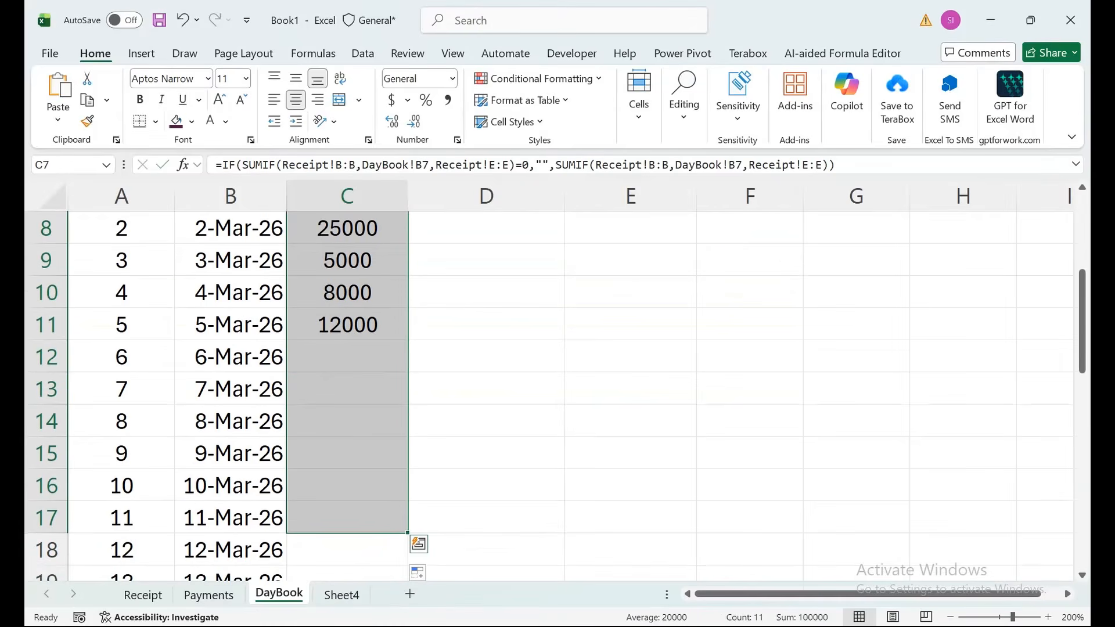
{"action": "left_click", "coordinate": [348, 356]}
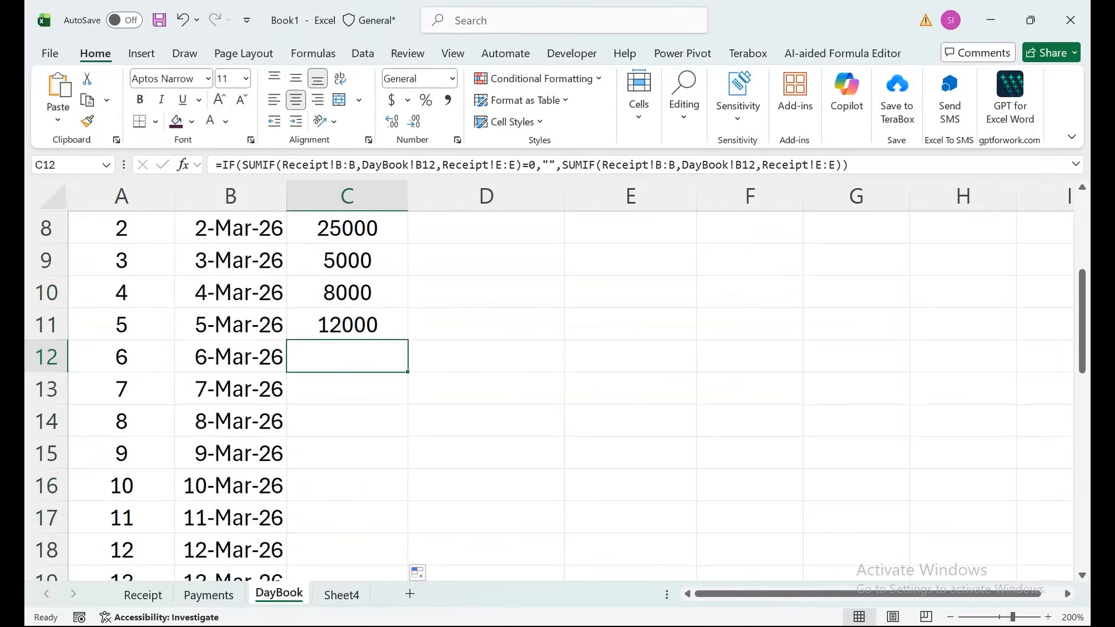
{"action": "left_click", "coordinate": [143, 595]}
{"action": "key", "text": "ctrl+Down"}
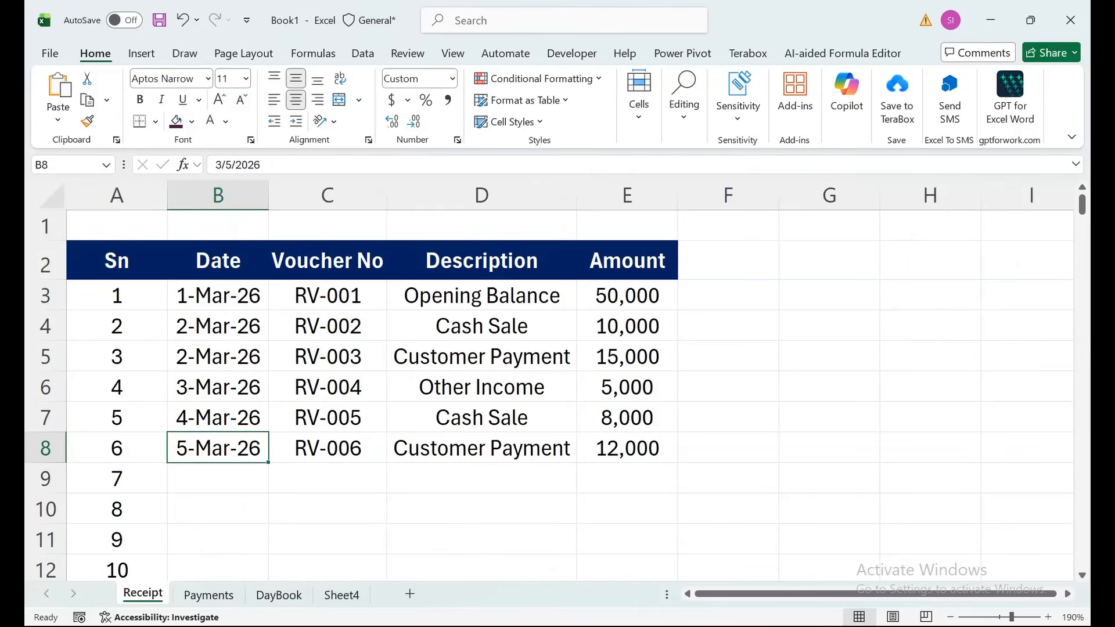
{"action": "left_click", "coordinate": [279, 595]}
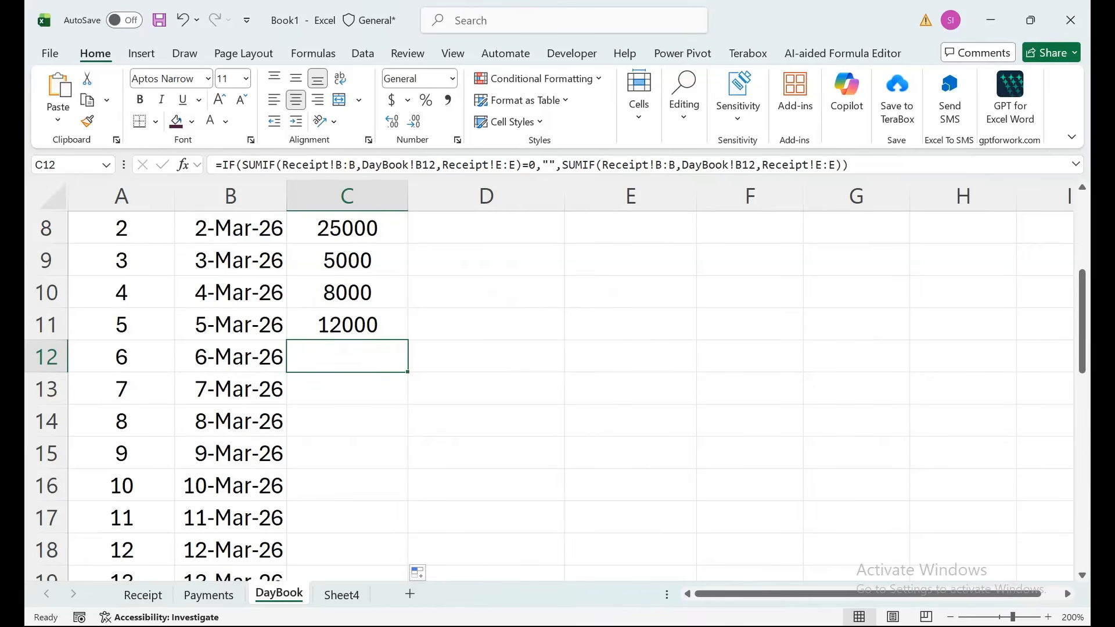
- Copy the RECEIPT formula text from C7 and paste it unchanged into the first PAYMENTS cell, D7
{"action": "left_click_drag", "start_coordinate": [486, 325], "coordinate": [486, 195]}
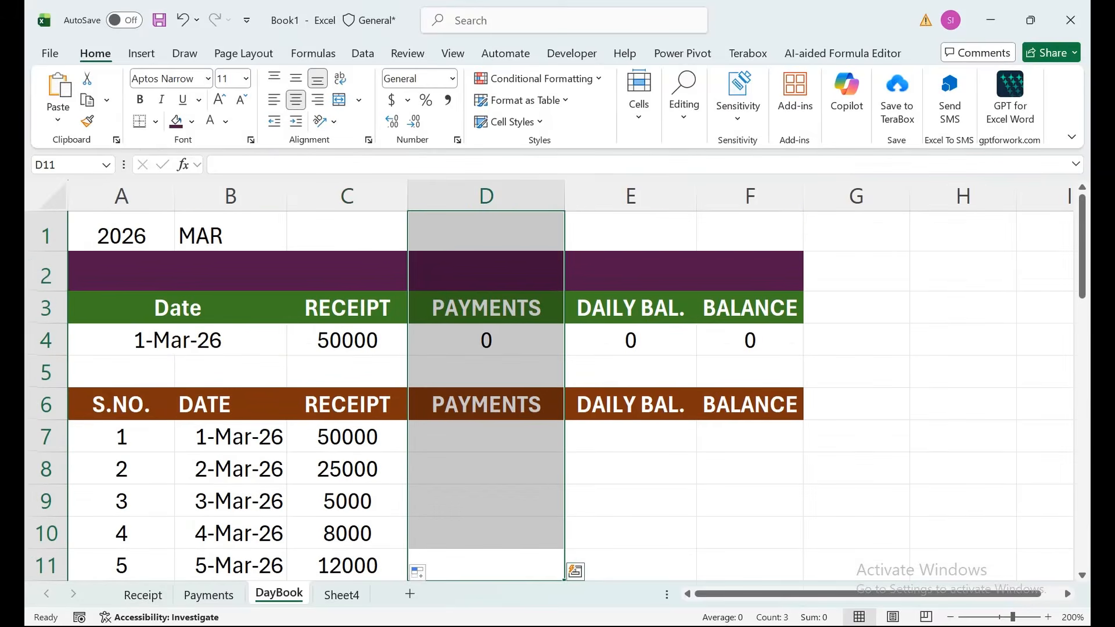
{"action": "left_click", "coordinate": [487, 437]}
{"action": "left_click", "coordinate": [347, 437]}
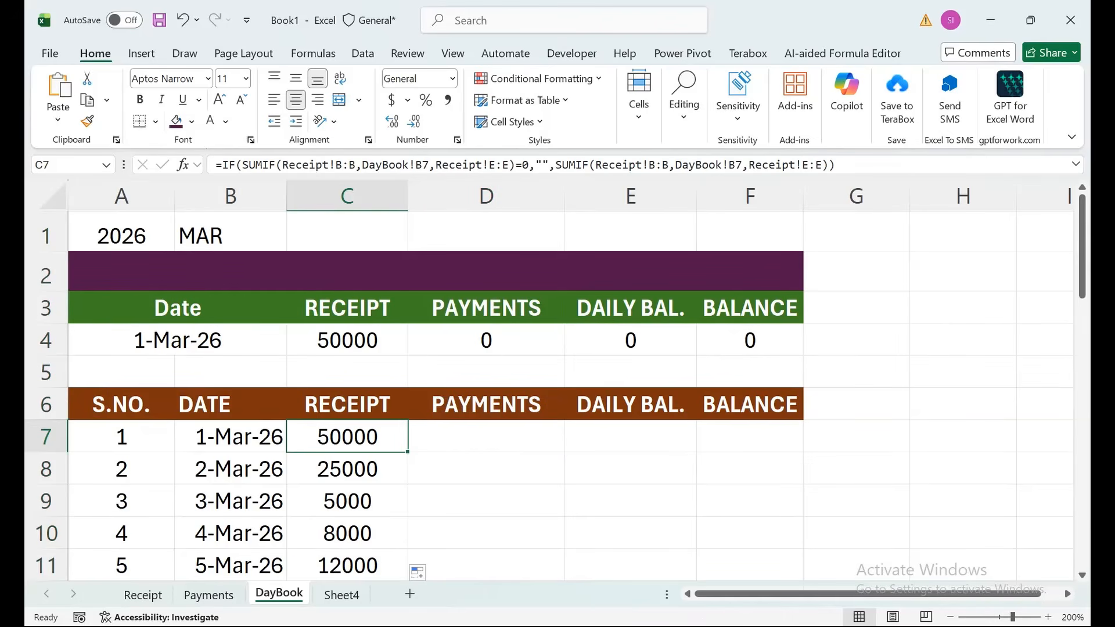
{"action": "left_click_drag", "start_coordinate": [838, 165], "coordinate": [216, 165]}
{"action": "key", "text": "ctrl+c"}
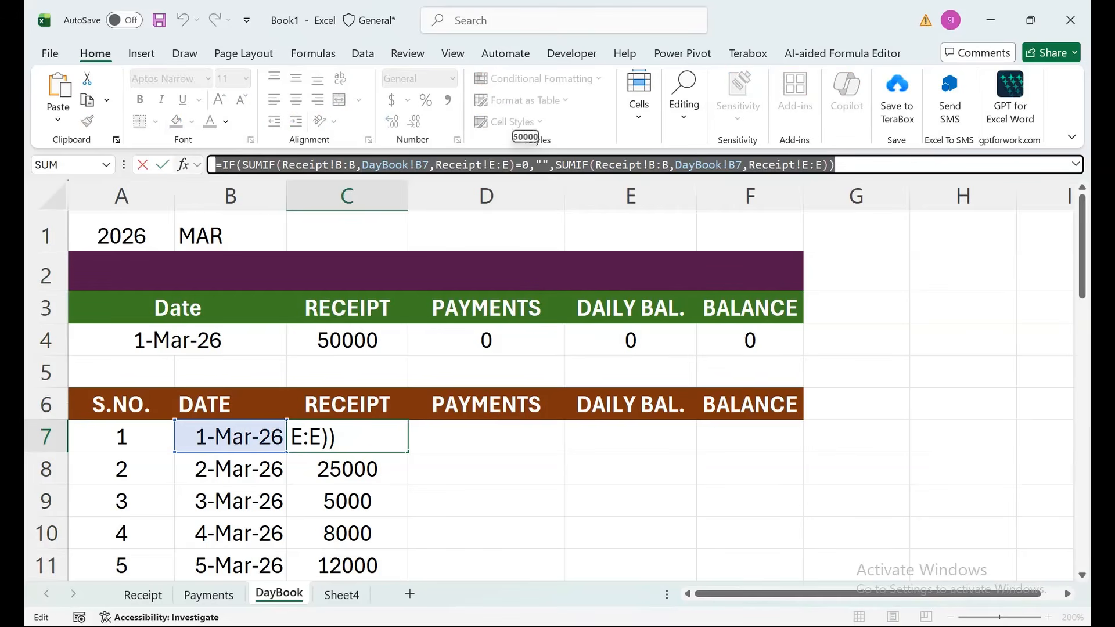
{"action": "key", "text": "Return"}
{"action": "left_click", "coordinate": [486, 436]}
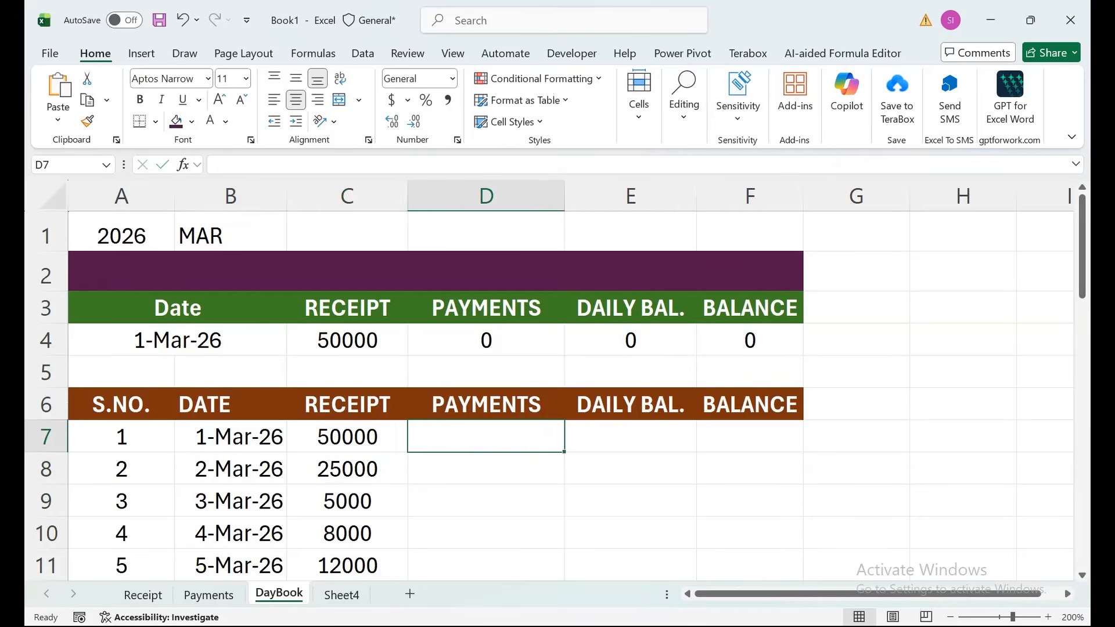
{"action": "key", "text": "ctrl+v"}
- In the D7 formula, change the sheet name in the first SUMIF's range from Receipt to Payments
{"action": "key", "text": "F2"}
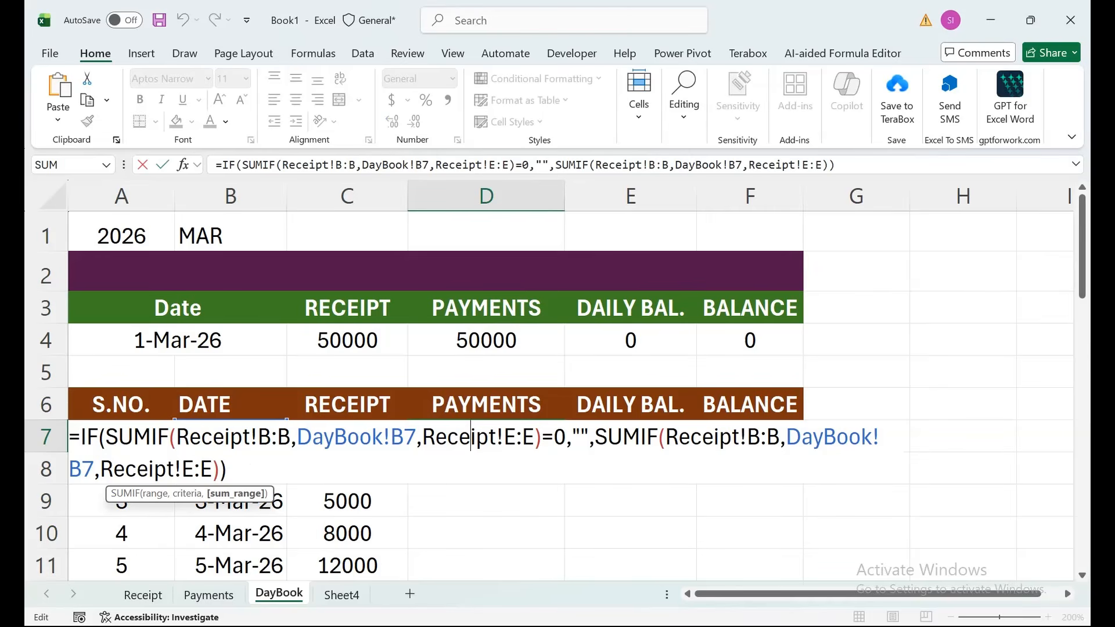
{"action": "double_click", "coordinate": [212, 437]}
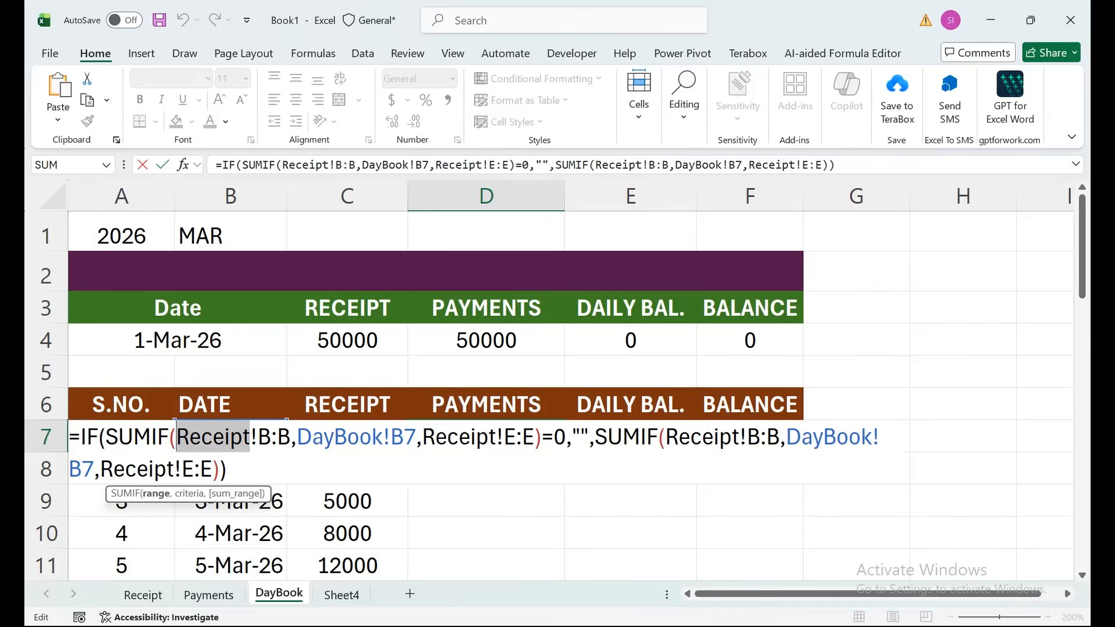
{"action": "type", "text": "pAY"}
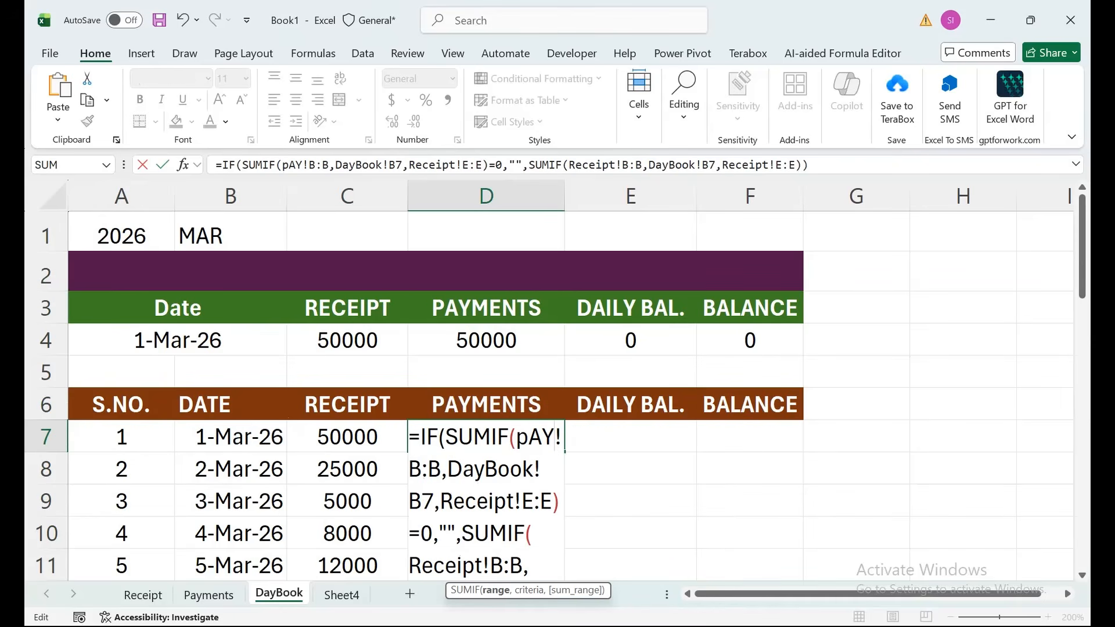
{"action": "key", "text": "BackSpace"}
{"action": "key", "text": "BackSpace"}
{"action": "key", "text": "BackSpace"}
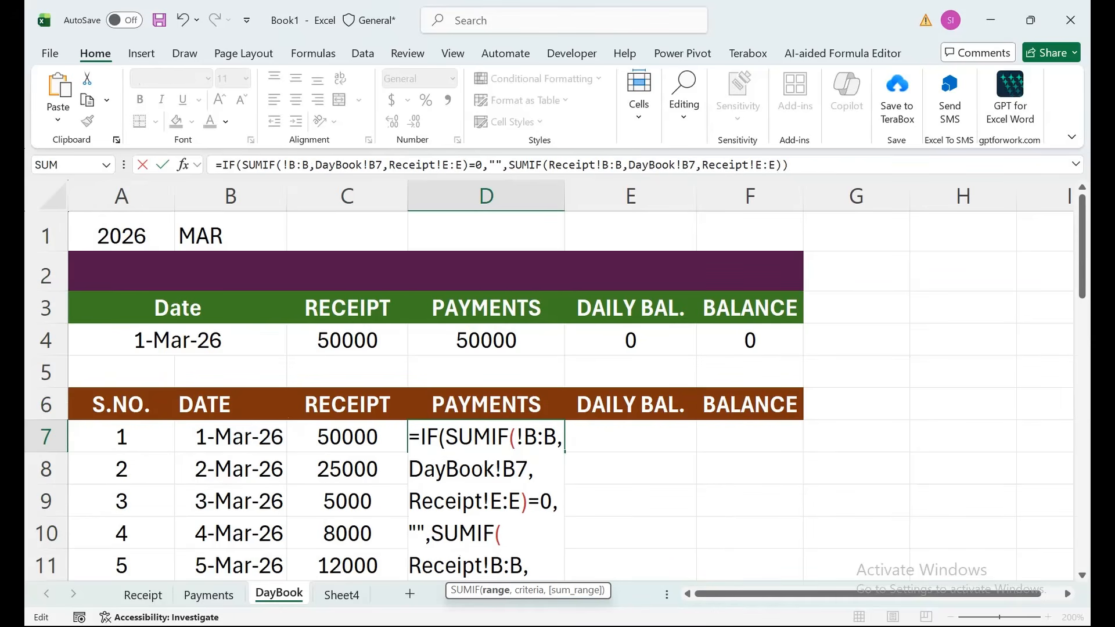
{"action": "type", "text": "Pa"}
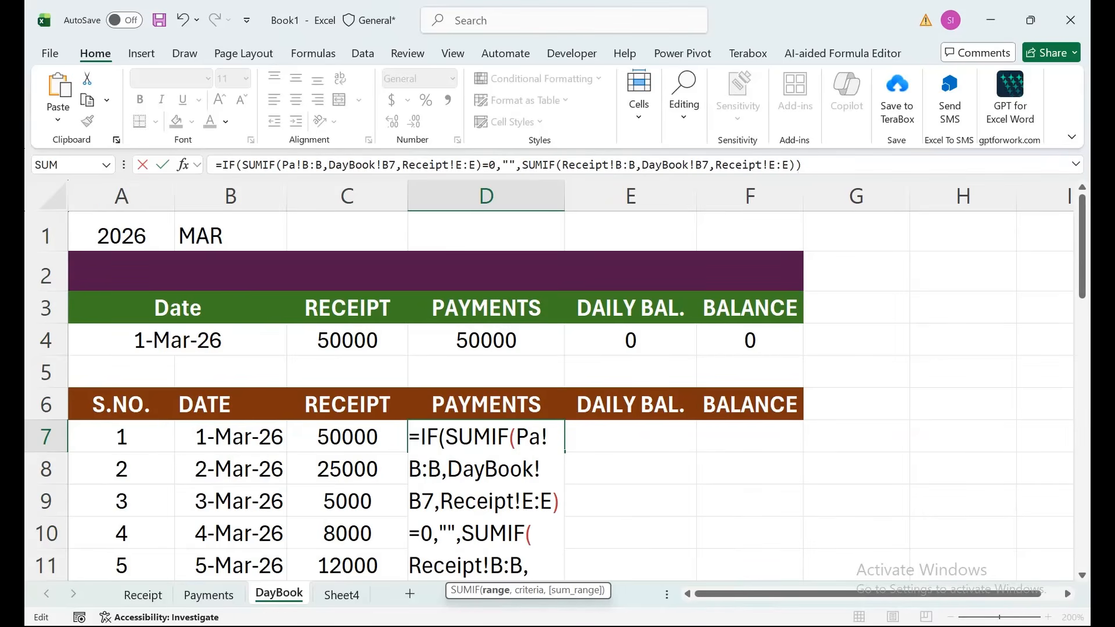
{"action": "type", "text": "yments"}
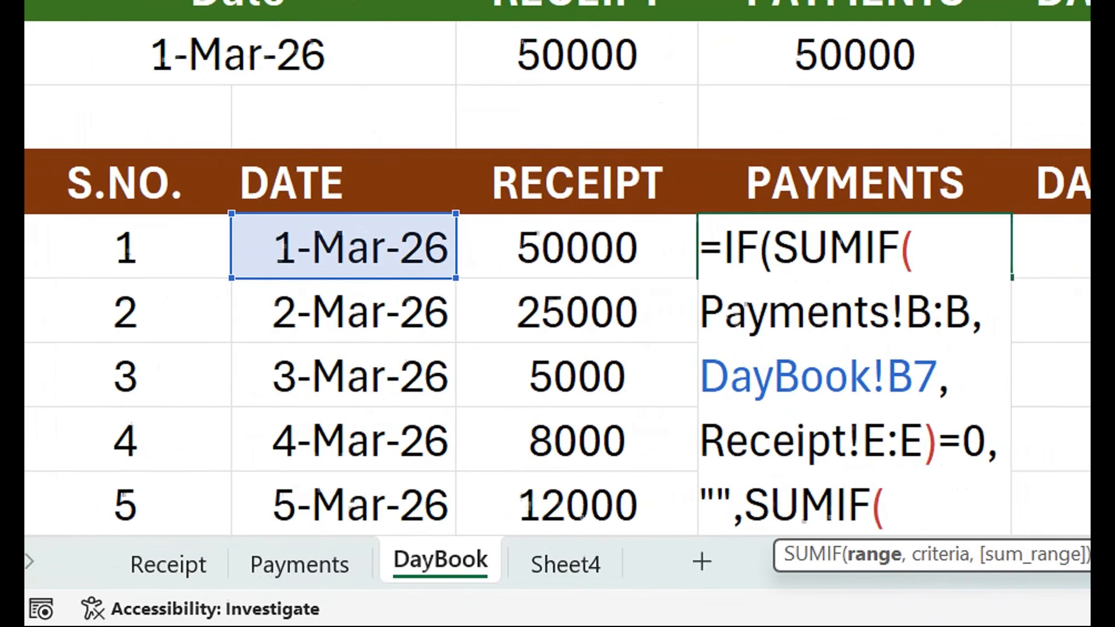
- In the D7 formula, change the first SUMIF's sum range to Payments!E:E
{"action": "key", "text": "shift+Left"}
{"action": "key", "text": "shift+Left"}
{"action": "key", "text": "shift+Left"}
{"action": "key", "text": "shift+Left"}
{"action": "key", "text": "shift+Left"}
{"action": "key", "text": "shift+Left"}
{"action": "key", "text": "shift+Left"}
{"action": "key", "text": "shift+Left"}
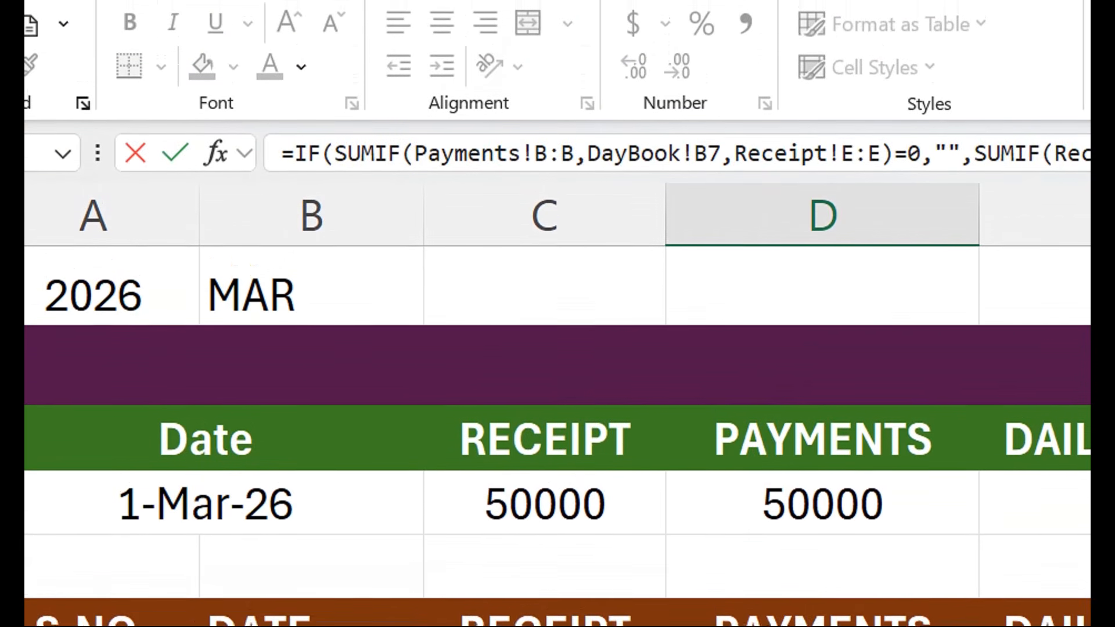
{"action": "left_click", "coordinate": [832, 139]}
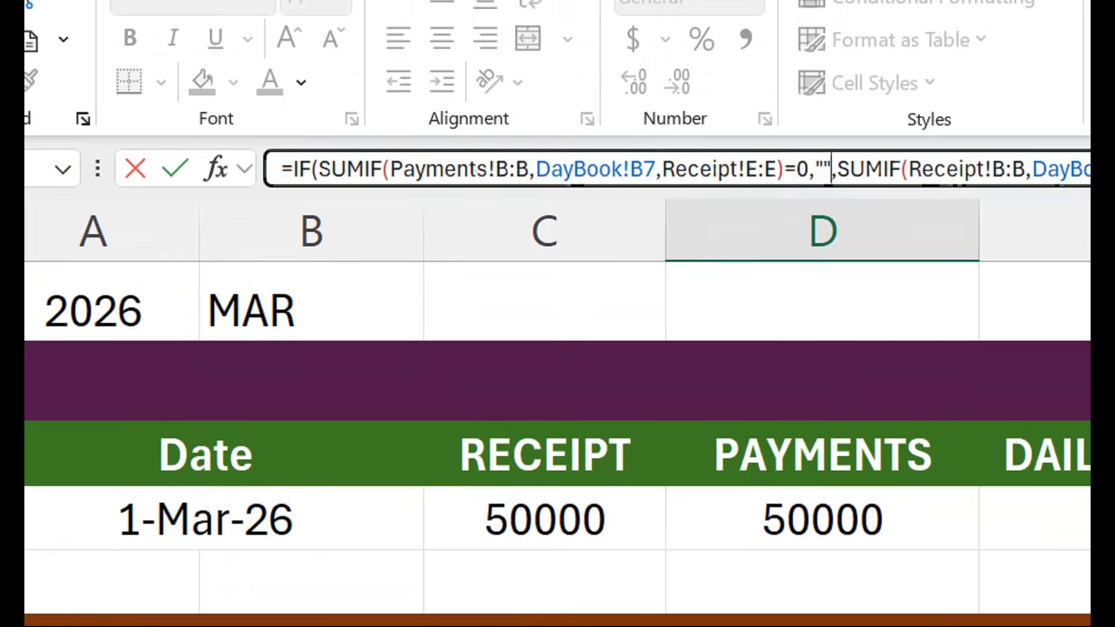
{"action": "left_click_drag", "start_coordinate": [832, 169], "coordinate": [663, 169]}
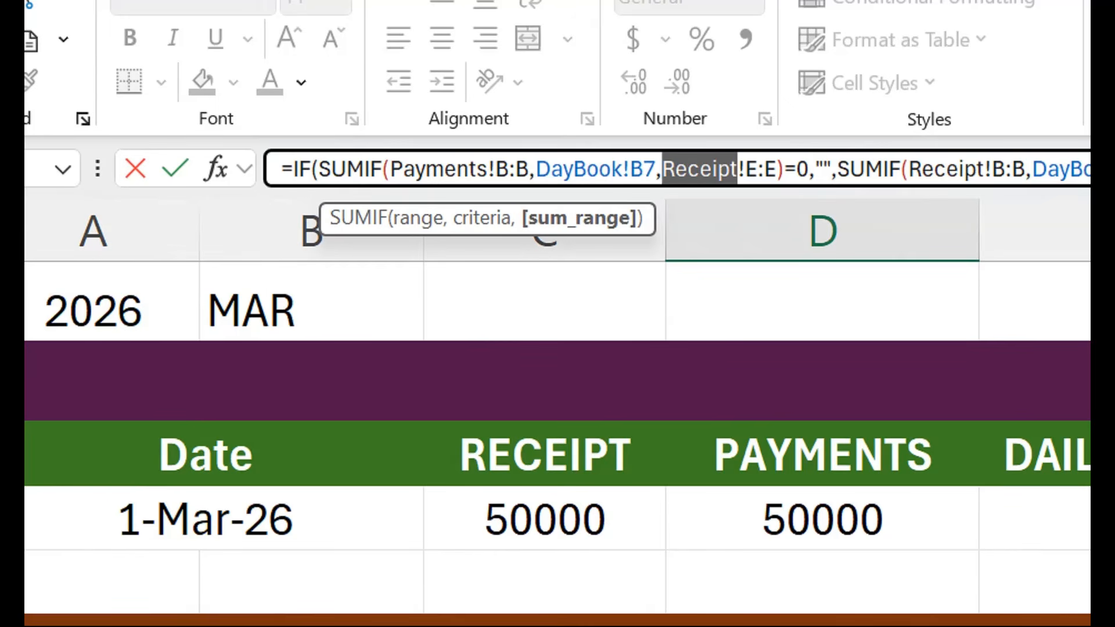
{"action": "type", "text": "Payments"}
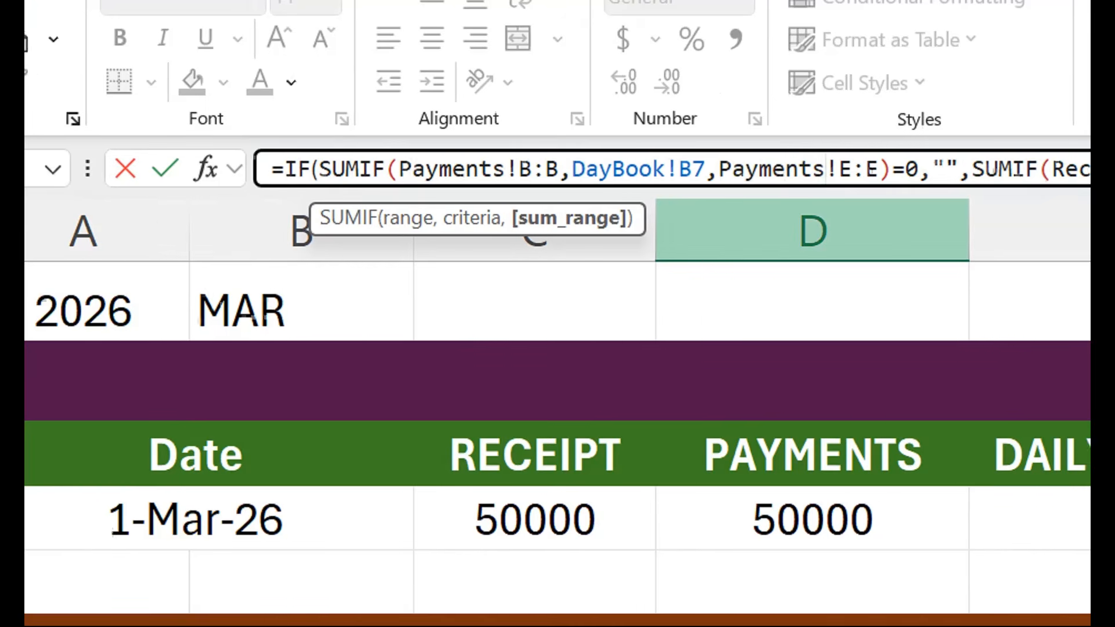
- In the second SUMIF of the D7 formula, set the range to Payments!B:B and the sum range to Payments!E:E
{"action": "double_click", "coordinate": [895, 168]}
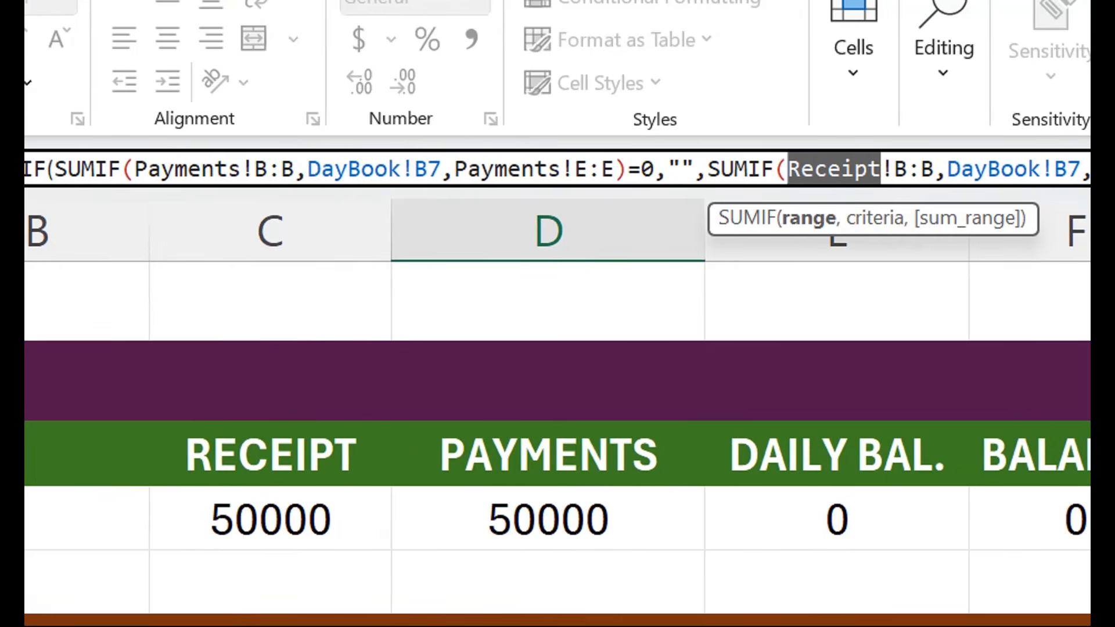
{"action": "type", "text": "Payments"}
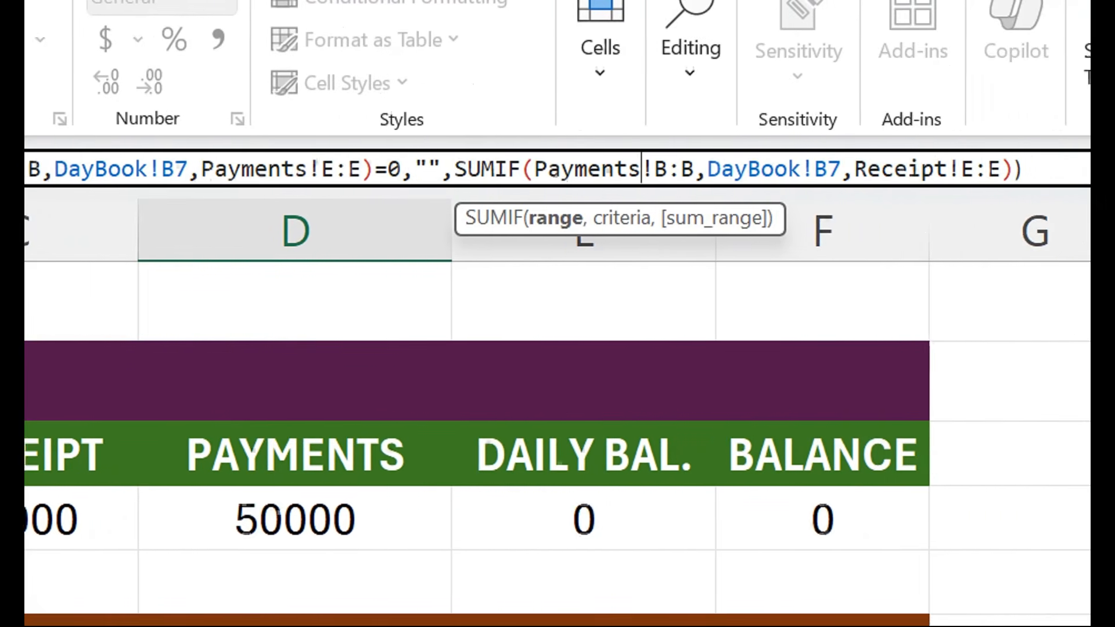
{"action": "left_click_drag", "start_coordinate": [884, 169], "coordinate": [779, 169]}
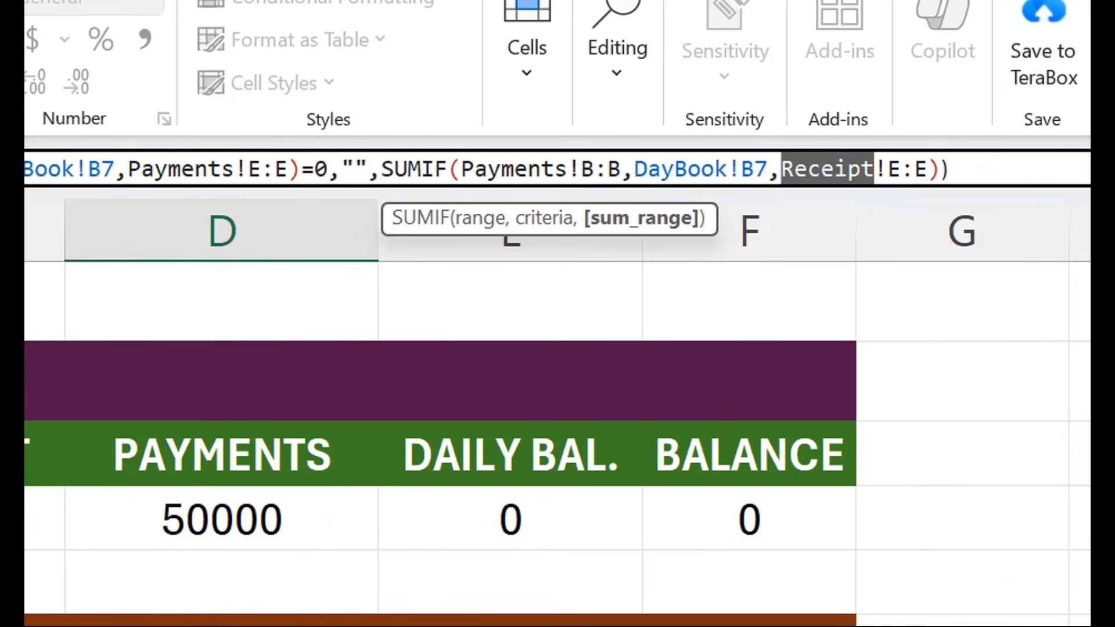
{"action": "type", "text": "Payments!B:B,Day"}
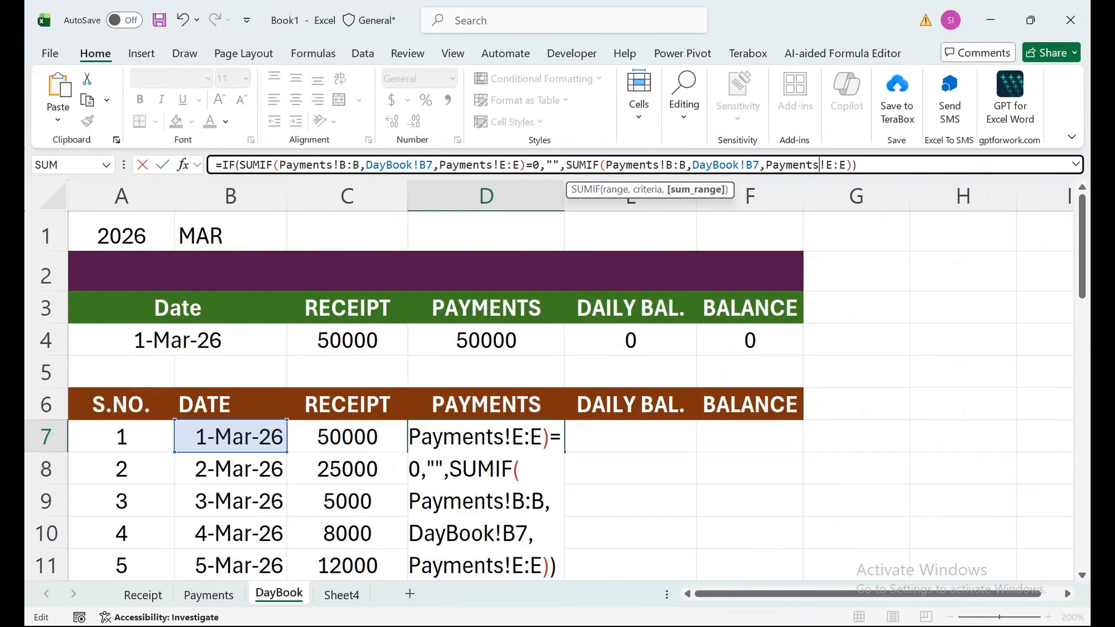
{"action": "key", "text": "Return"}
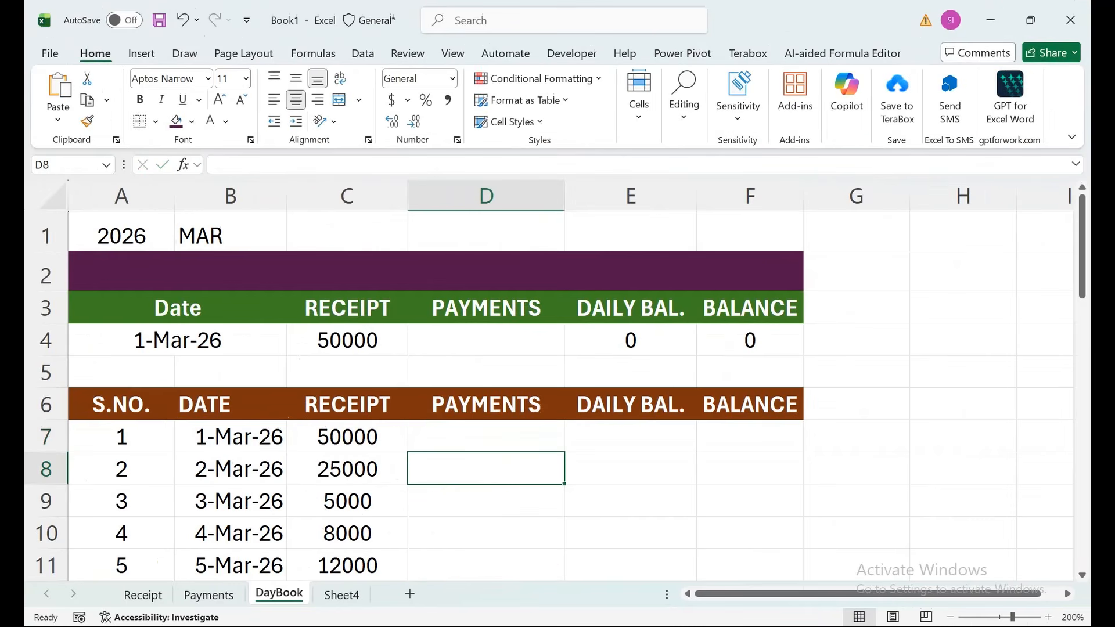
- Check the D7 formula against the first dated entry on the Payments sheet and return to DayBook
{"action": "left_click", "coordinate": [485, 437]}
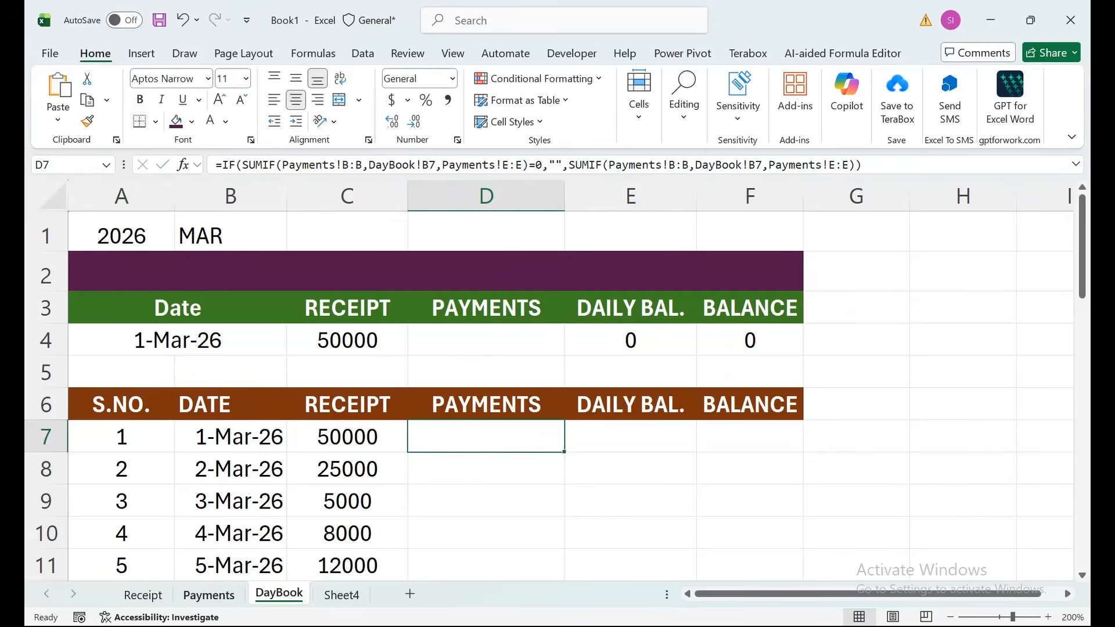
{"action": "left_click", "coordinate": [209, 595]}
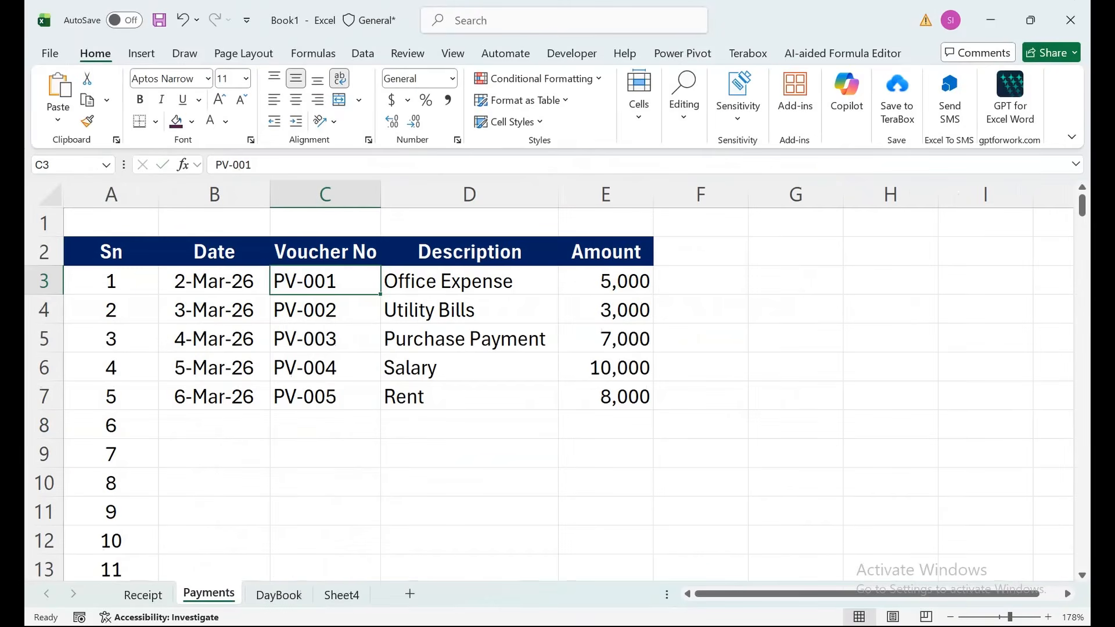
{"action": "left_click", "coordinate": [214, 280]}
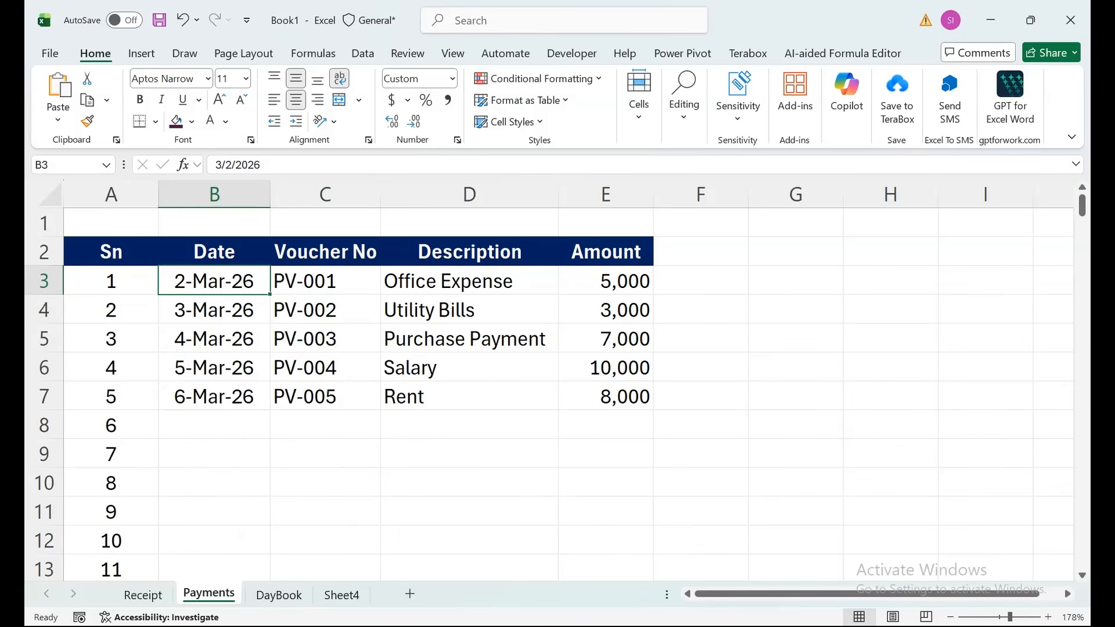
{"action": "left_click", "coordinate": [279, 595]}
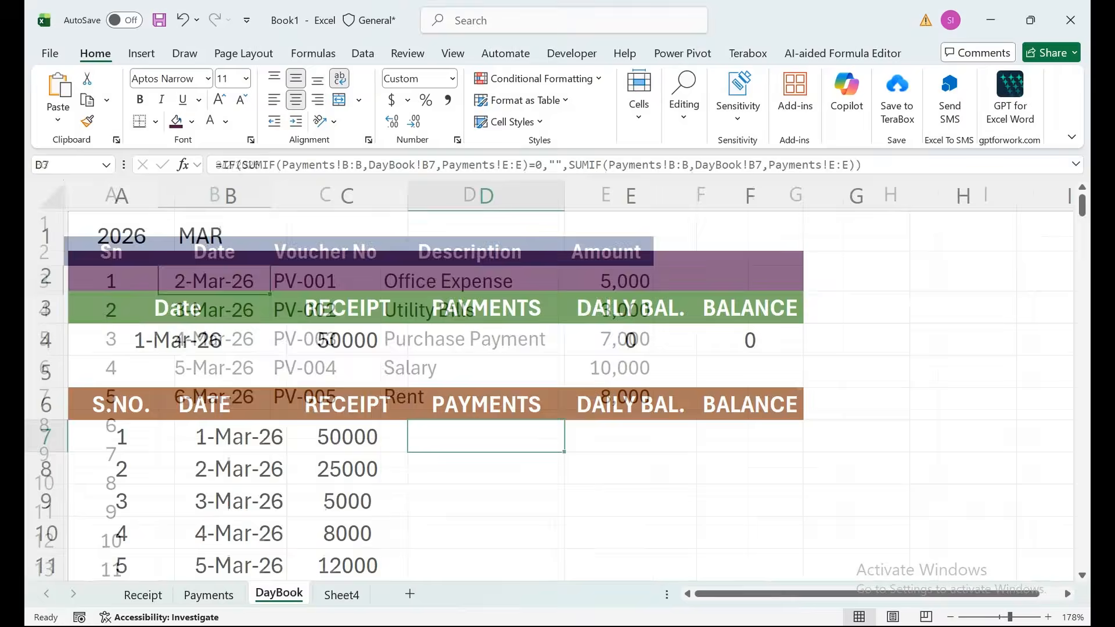
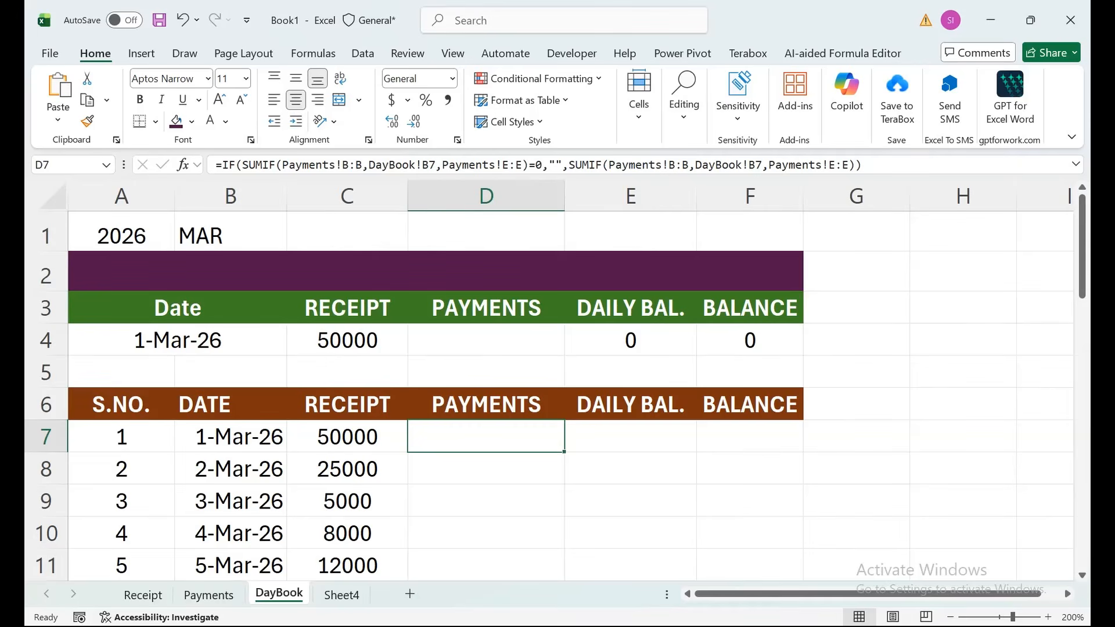
- Fill the D7 formula down the PAYMENTS column and review the filled daily amounts
{"action": "double_click", "coordinate": [564, 452]}
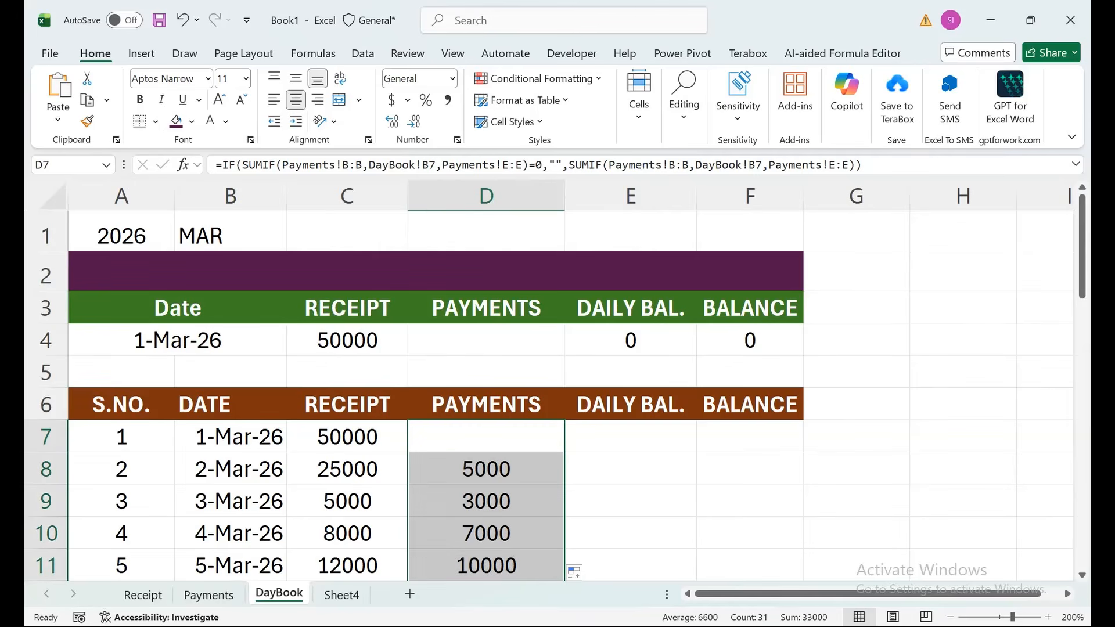
{"action": "key", "text": "Down"}
{"action": "key", "text": "shift+Down"}
{"action": "key", "text": "shift+Down"}
{"action": "key", "text": "shift+Down"}
{"action": "key", "text": "shift+Down"}
{"action": "key", "text": "shift+Down"}
{"action": "key", "text": "shift+Down"}
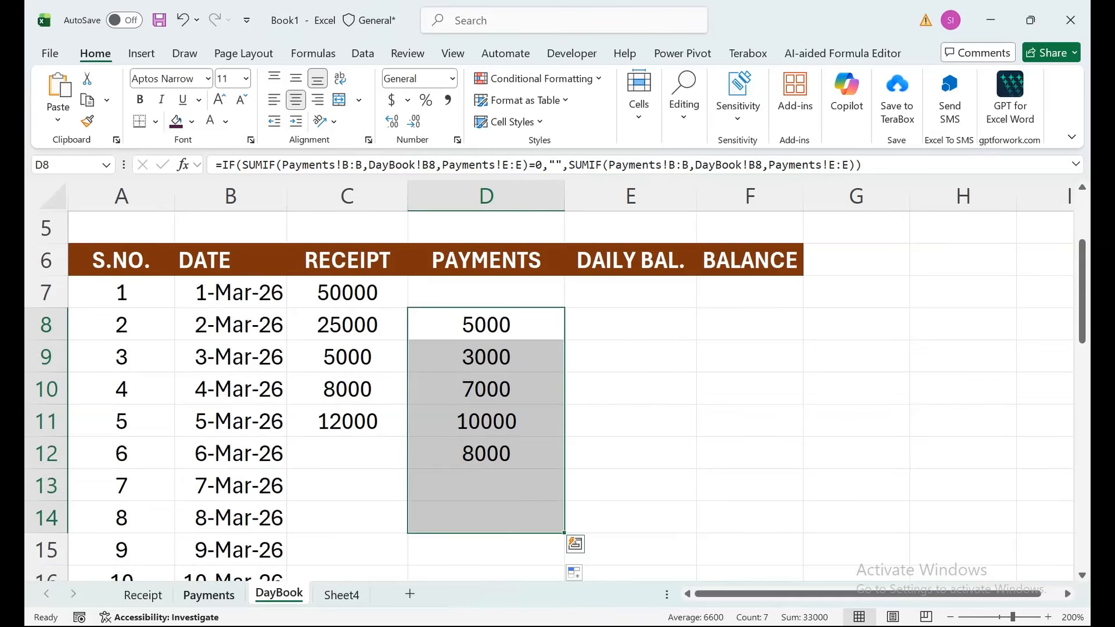
- Compare the DayBook payments with the dated entries on the Payments sheet and return to DayBook
{"action": "left_click", "coordinate": [209, 595]}
{"action": "left_click_drag", "start_coordinate": [215, 281], "coordinate": [214, 397]}
{"action": "left_click", "coordinate": [215, 369]}
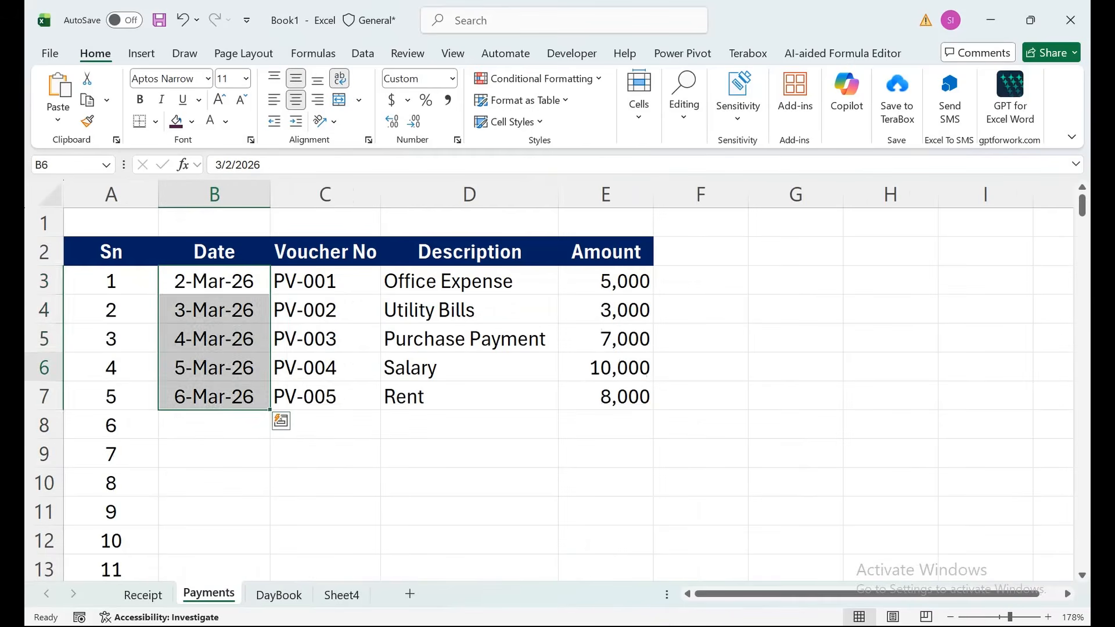
{"action": "left_click_drag", "start_coordinate": [325, 310], "coordinate": [214, 223]}
{"action": "left_click", "coordinate": [326, 310]}
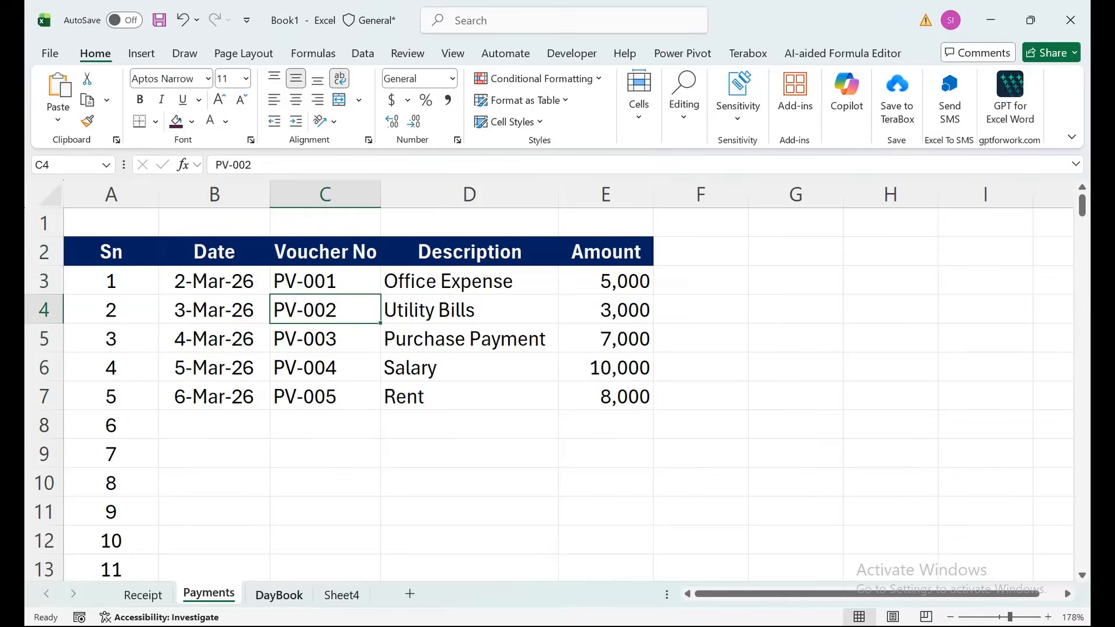
{"action": "left_click", "coordinate": [279, 595]}
- Try to calculate the first DAILY BAL. in E7 with =C7-D7 and recheck the formula's cell references
{"action": "left_click", "coordinate": [631, 293]}
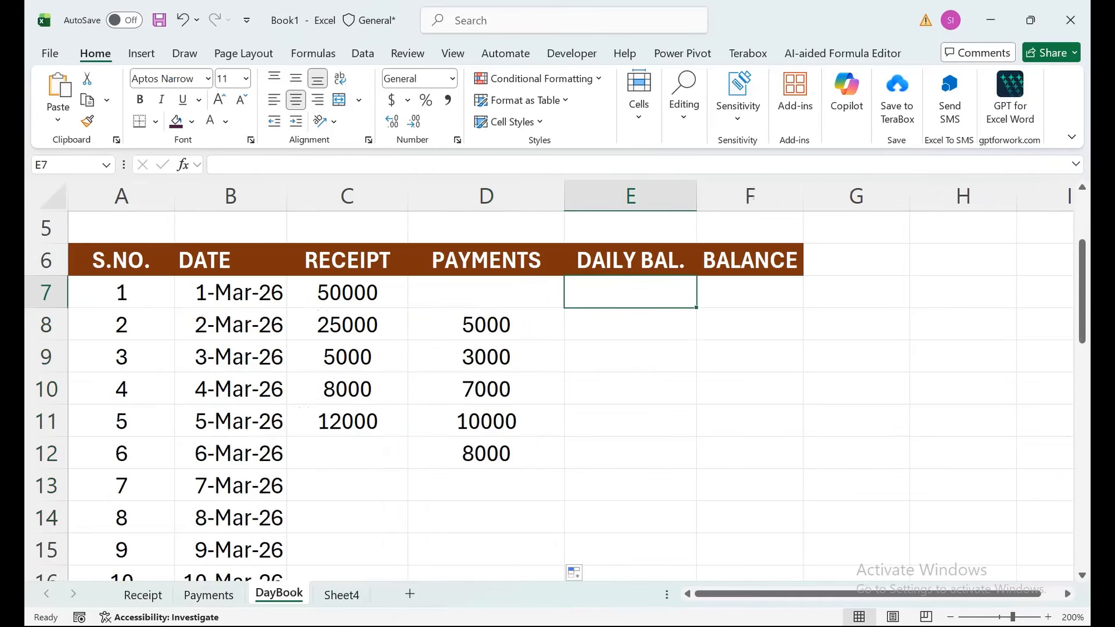
{"action": "type", "text": "="}
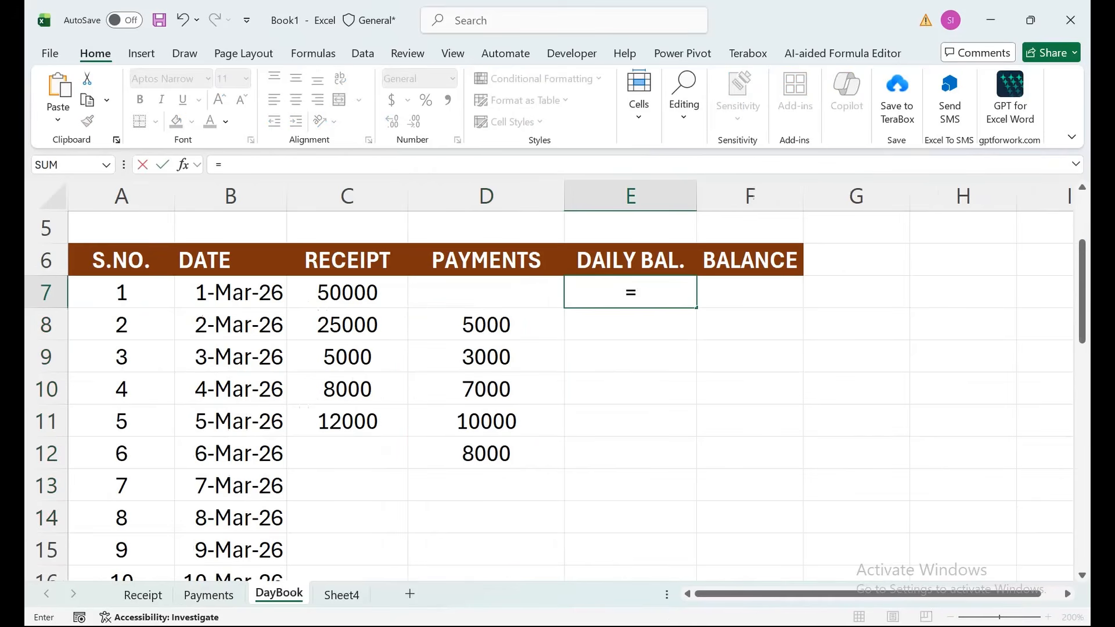
{"action": "left_click", "coordinate": [347, 292]}
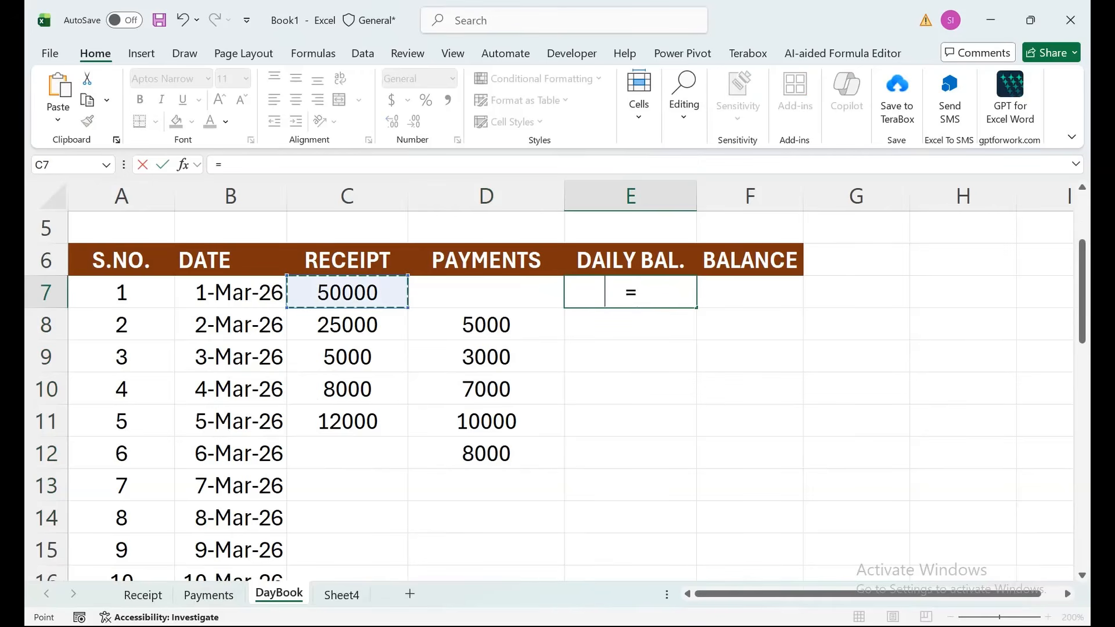
{"action": "type", "text": "-"}
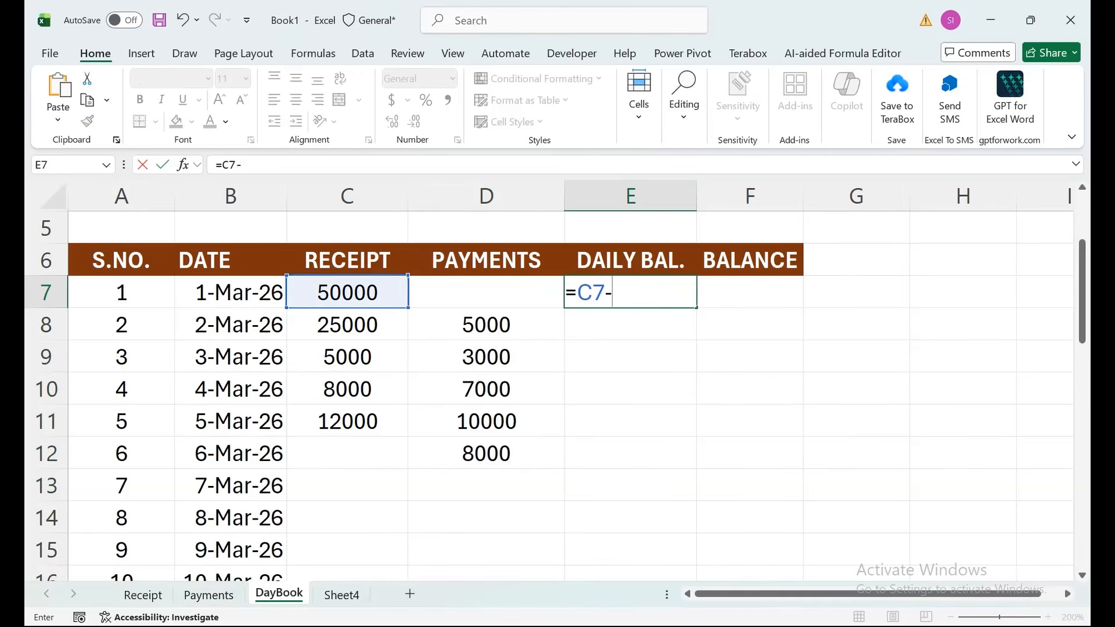
{"action": "left_click", "coordinate": [486, 292]}
{"action": "key", "text": "Return"}
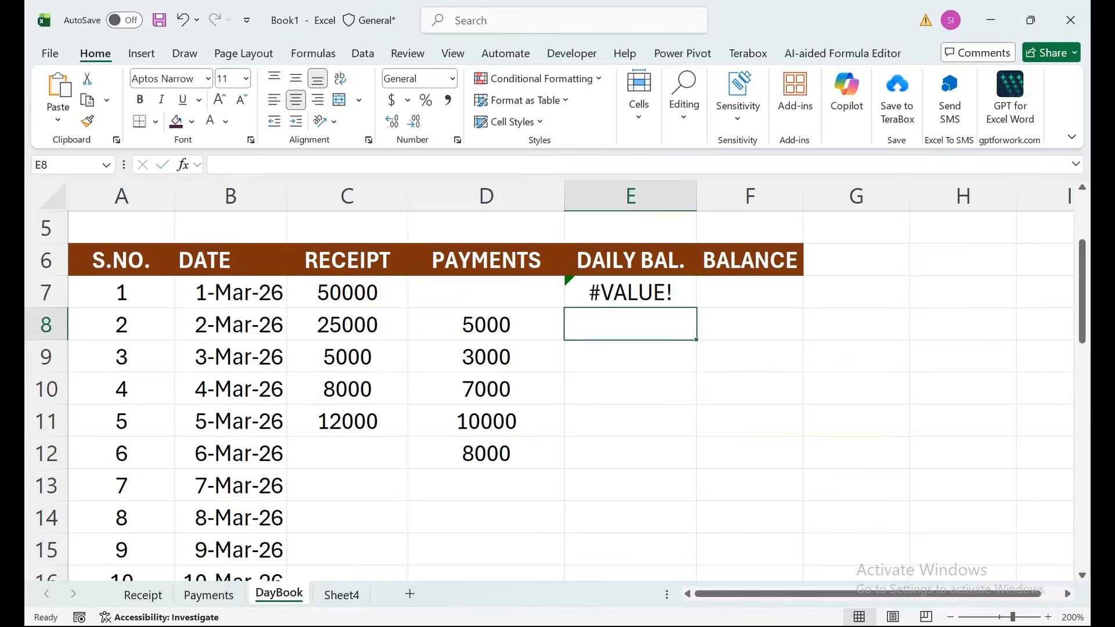
{"action": "key", "text": "Up"}
{"action": "key", "text": "F2"}
{"action": "key", "text": "Left"}
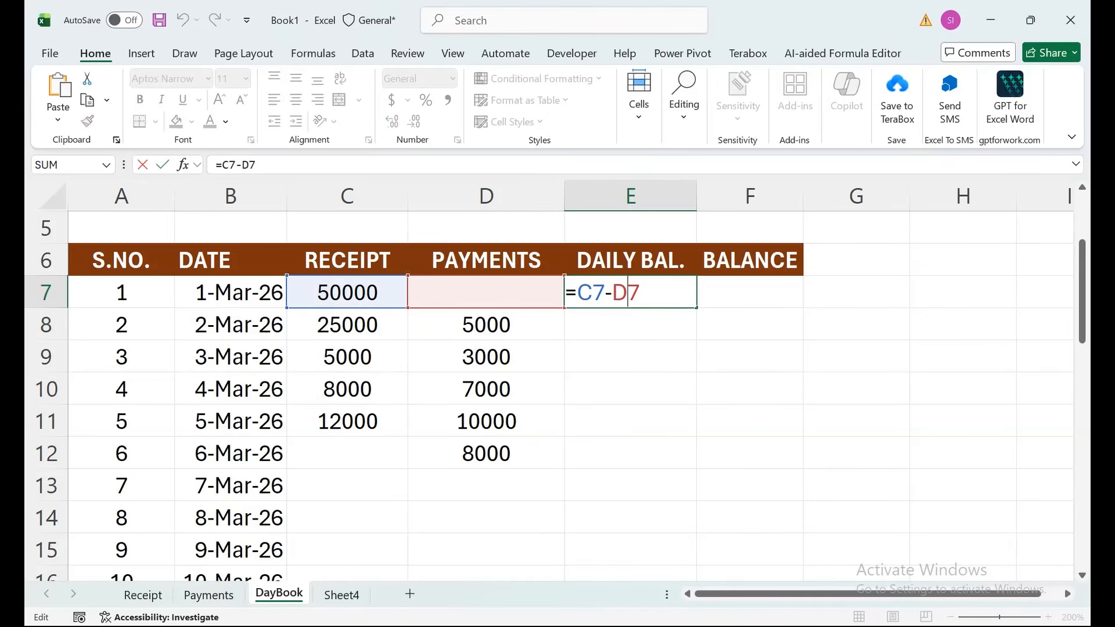
{"action": "key", "text": "Return"}
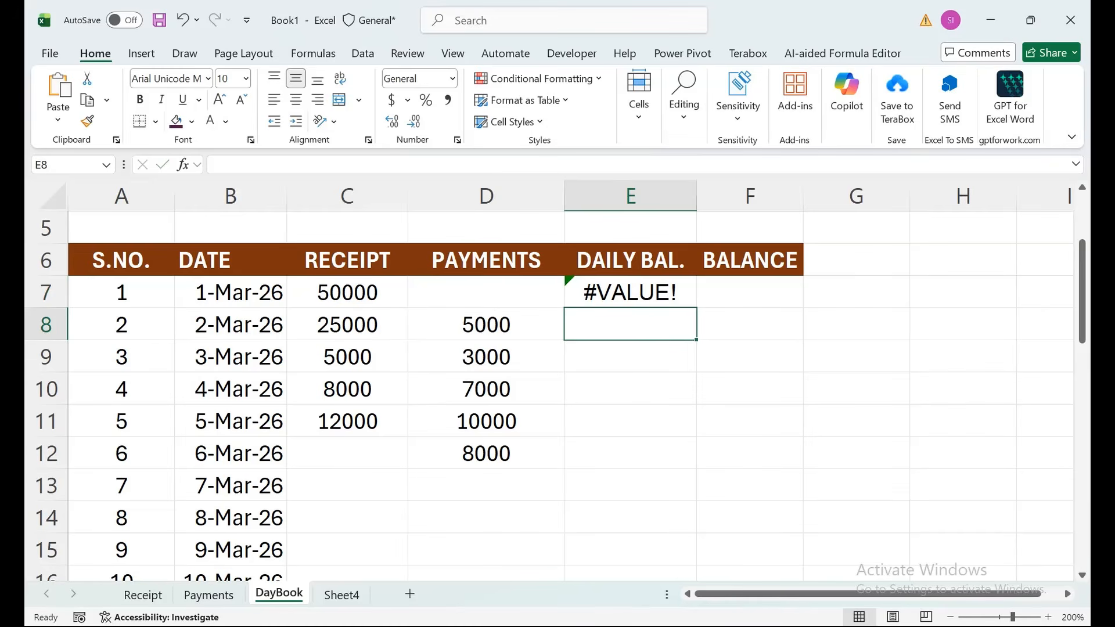
- Reopen the E7 formula and clear the subtraction expression, leaving only the equals sign
{"action": "key", "text": "Up"}
{"action": "key", "text": "F2"}
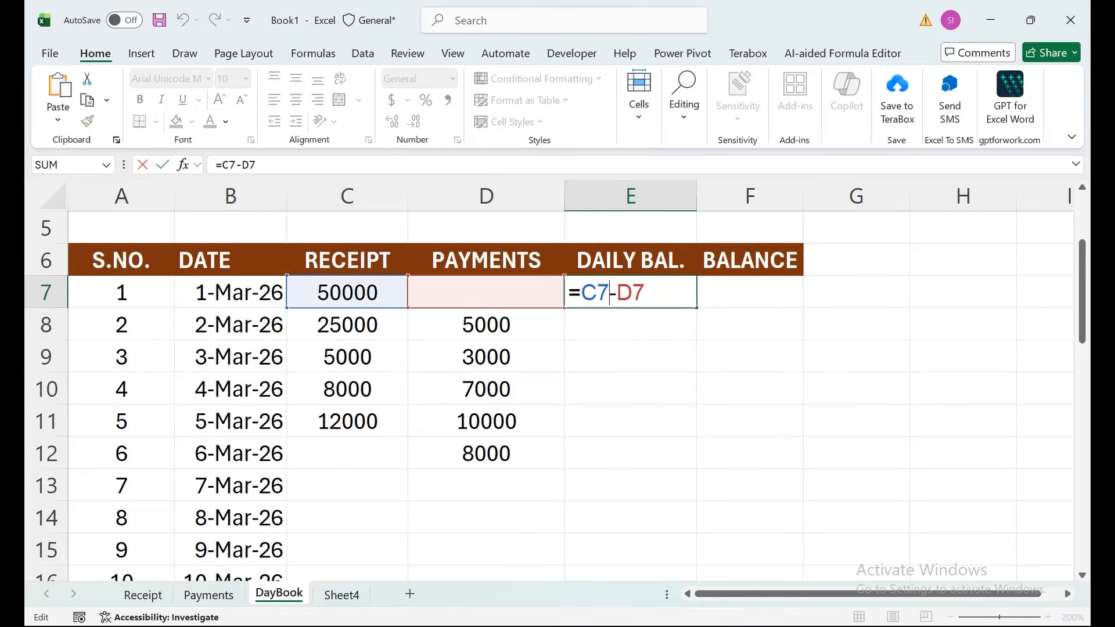
{"action": "key", "text": "shift+Left"}
{"action": "key", "text": "shift+Left"}
{"action": "key", "text": "shift+Left"}
{"action": "key", "text": "shift+Left"}
{"action": "key", "text": "shift+Left"}
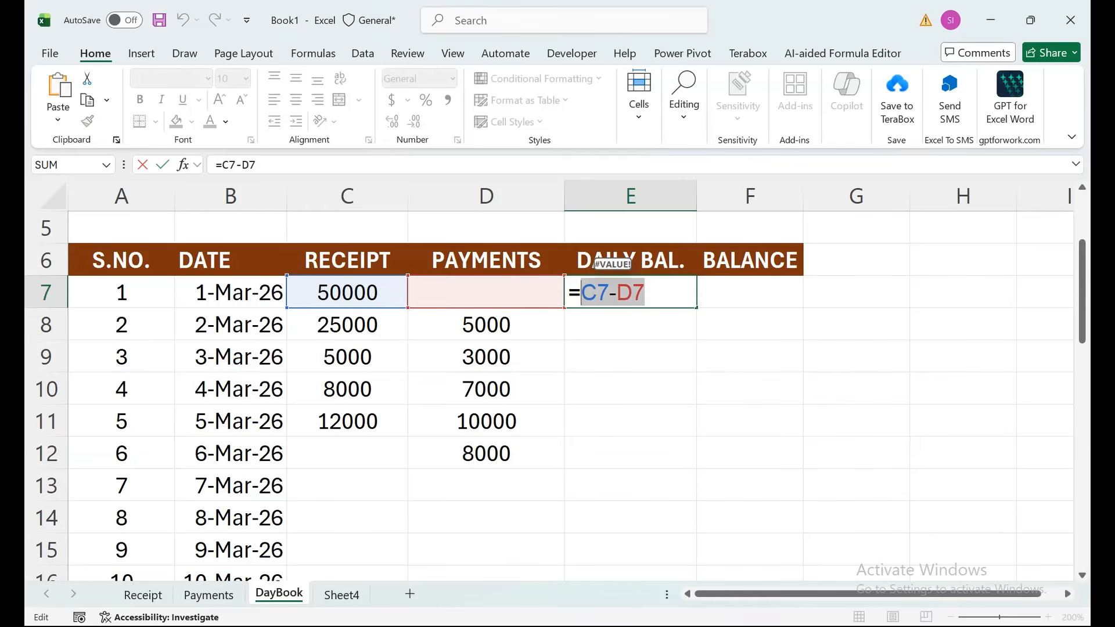
{"action": "type", "text": "=if"}
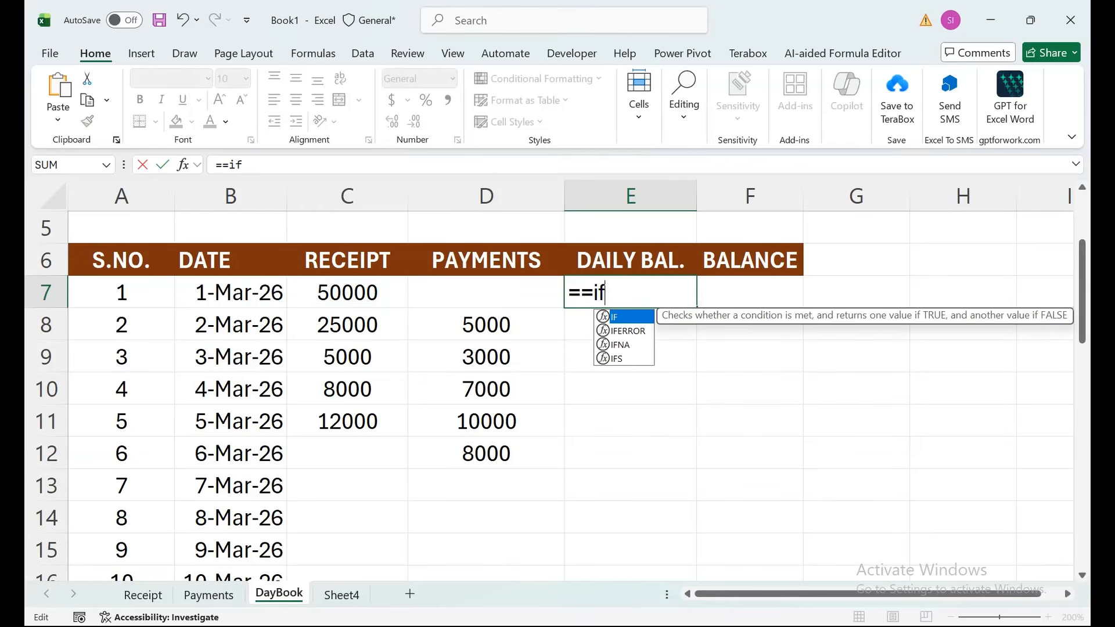
{"action": "key", "text": "Down"}
{"action": "key", "text": "Tab"}
{"action": "key", "text": "BackSpace"}
{"action": "key", "text": "BackSpace"}
{"action": "key", "text": "BackSpace"}
{"action": "key", "text": "BackSpace"}
{"action": "key", "text": "BackSpace"}
{"action": "key", "text": "BackSpace"}
{"action": "key", "text": "BackSpace"}
{"action": "key", "text": "BackSpace"}
{"action": "key", "text": "BackSpace"}
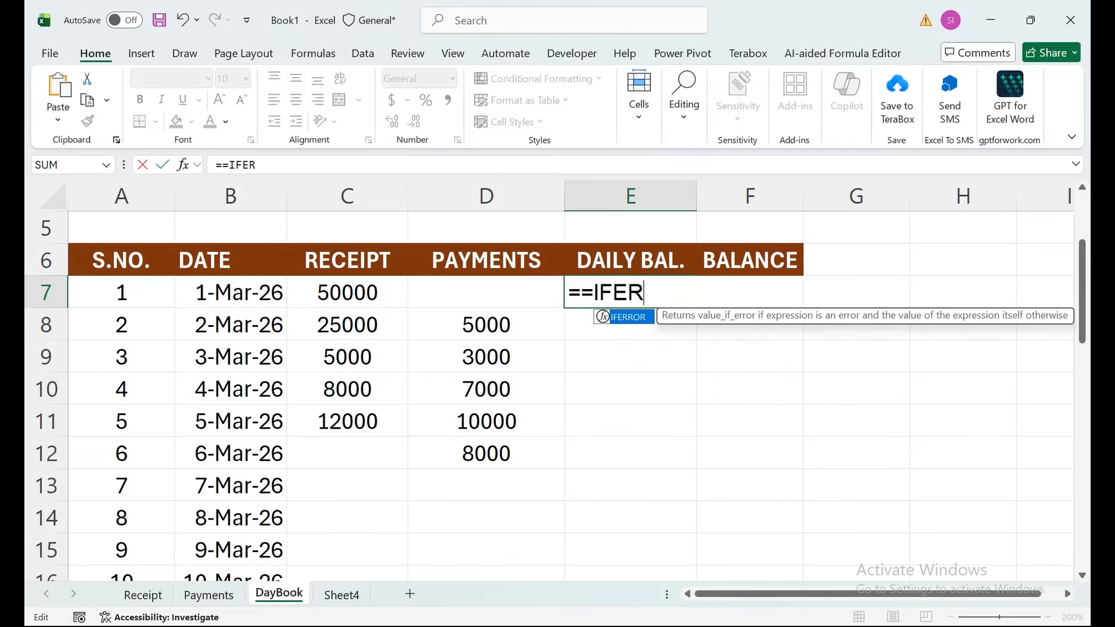
- Begin the E7 daily balance formula with the IFERROR function
{"action": "type", "text": "if"}
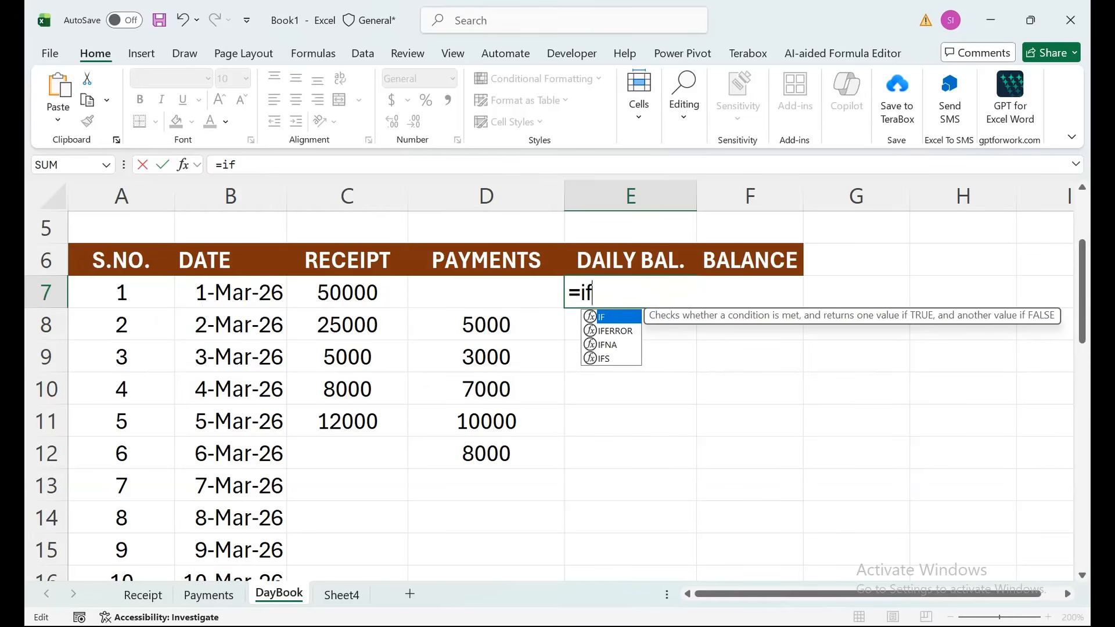
{"action": "key", "text": "Down"}
{"action": "key", "text": "Tab"}
{"action": "type", "text": "vlo"}
{"action": "key", "text": "Tab"}
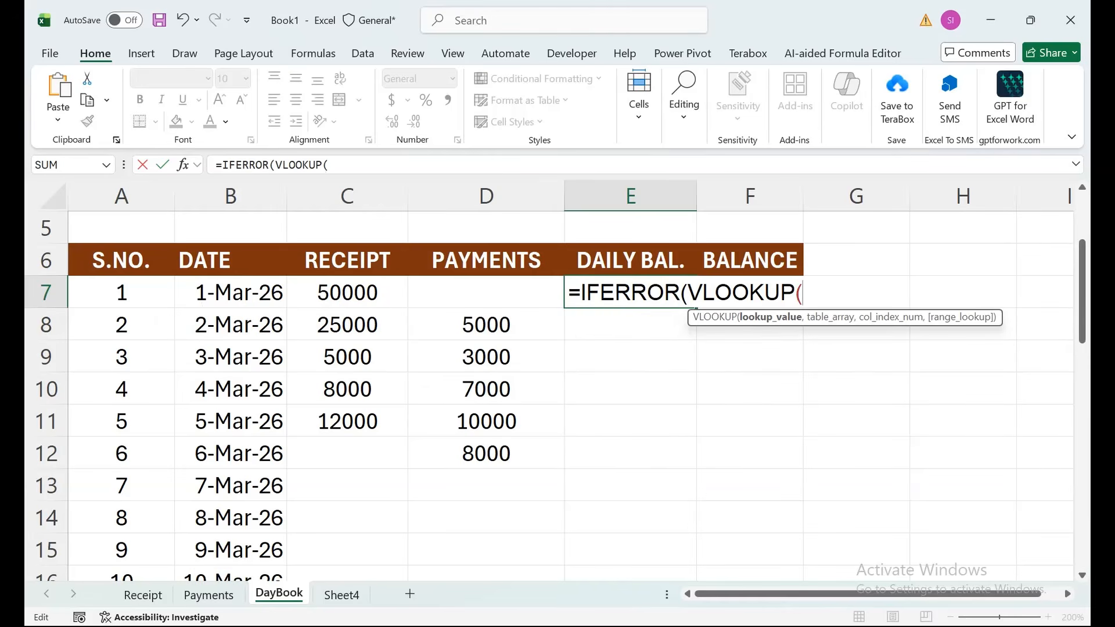
{"action": "key", "text": "BackSpace"}
{"action": "key", "text": "BackSpace"}
{"action": "key", "text": "BackSpace"}
{"action": "key", "text": "BackSpace"}
{"action": "key", "text": "BackSpace"}
{"action": "key", "text": "BackSpace"}
{"action": "key", "text": "BackSpace"}
- Make the first term of the E7 daily balance formula IFERROR(VALUE(C7),0), so a blank receipt counts as zero
{"action": "type", "text": "a"}
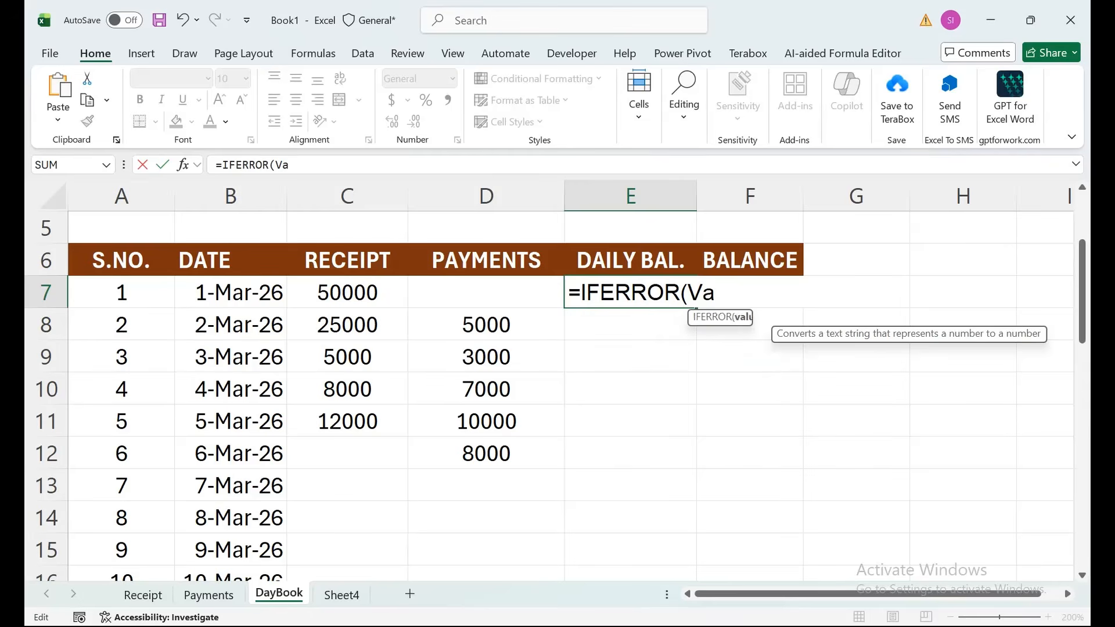
{"action": "key", "text": "Tab"}
{"action": "left_click", "coordinate": [348, 292]}
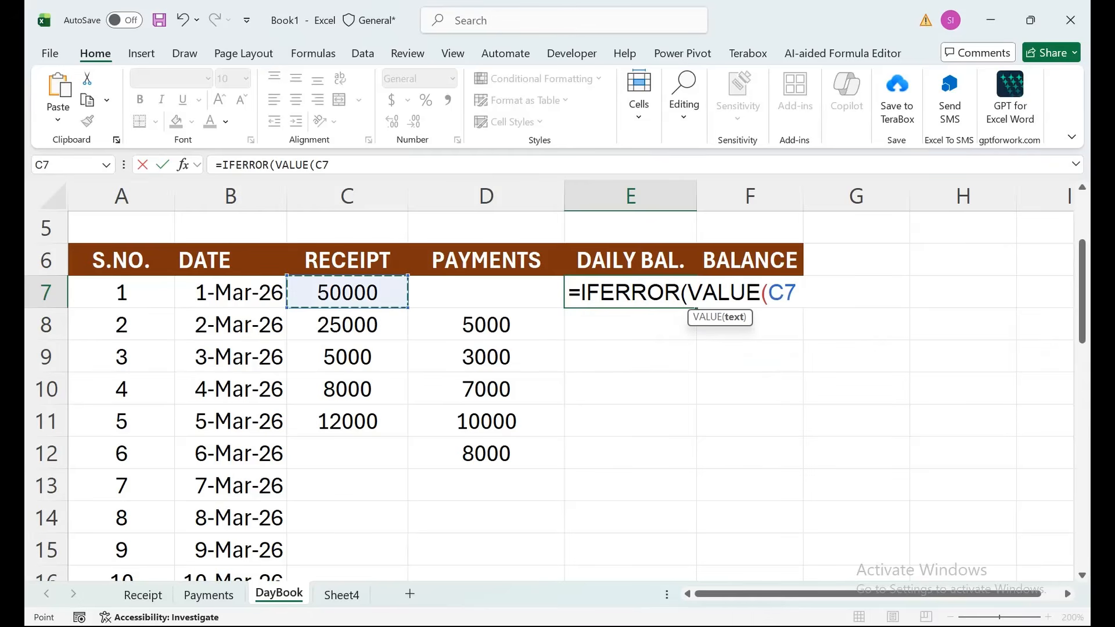
{"action": "type", "text": ")"}
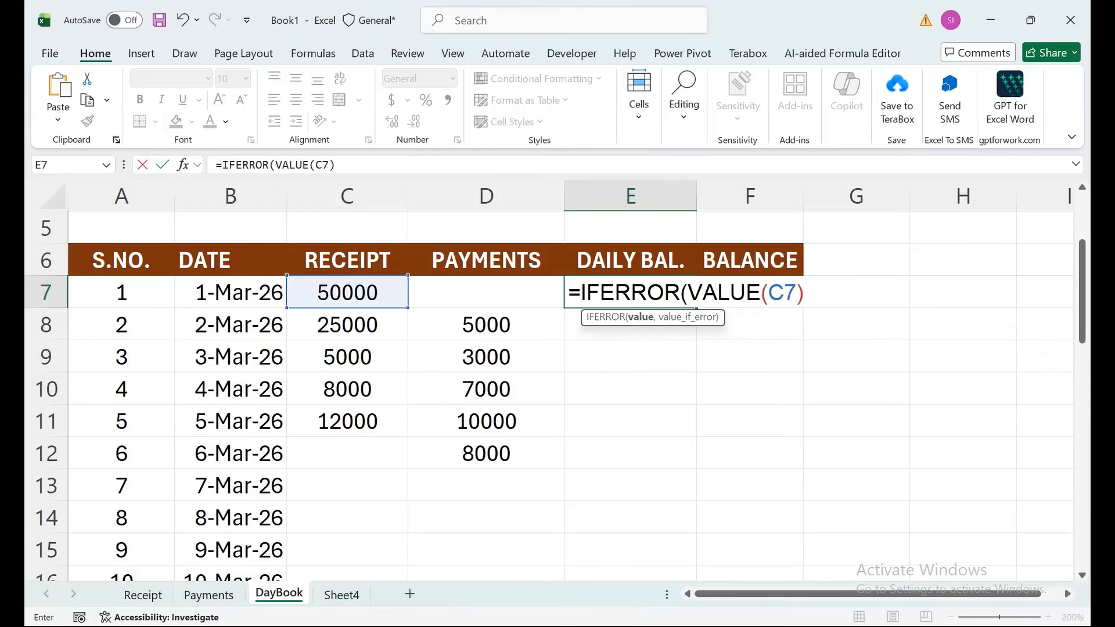
{"action": "type", "text": ","}
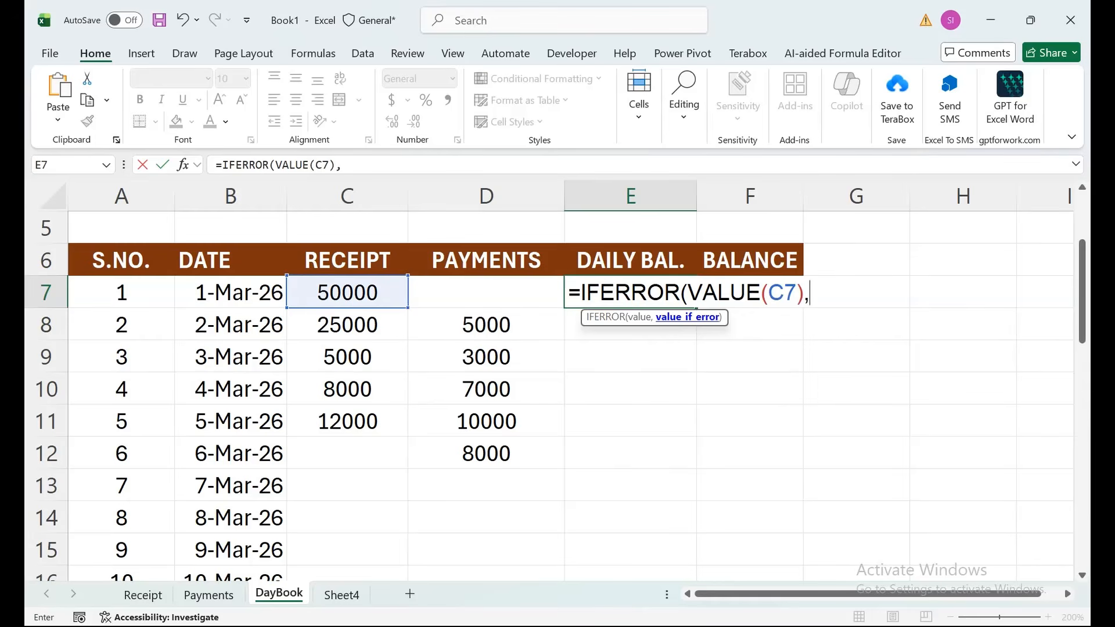
{"action": "type", "text": "0)"}
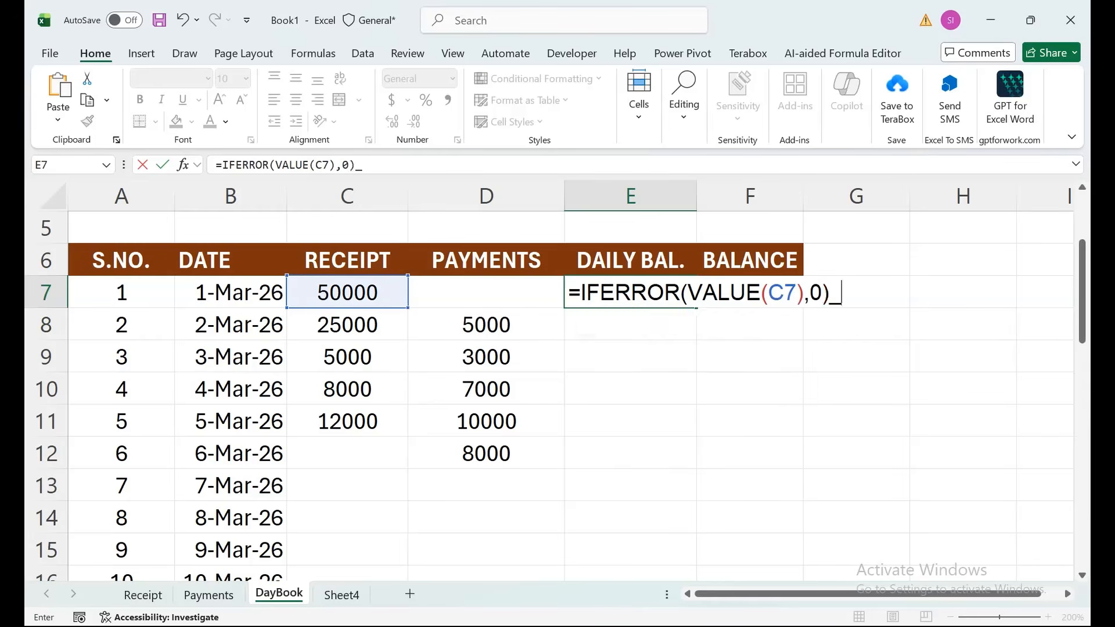
- Complete the E7 formula by subtracting IFERROR(VALUE(D7),0) and enter it
{"action": "type", "text": "-if"}
{"action": "key", "text": "Tab"}
{"action": "type", "text": "va"}
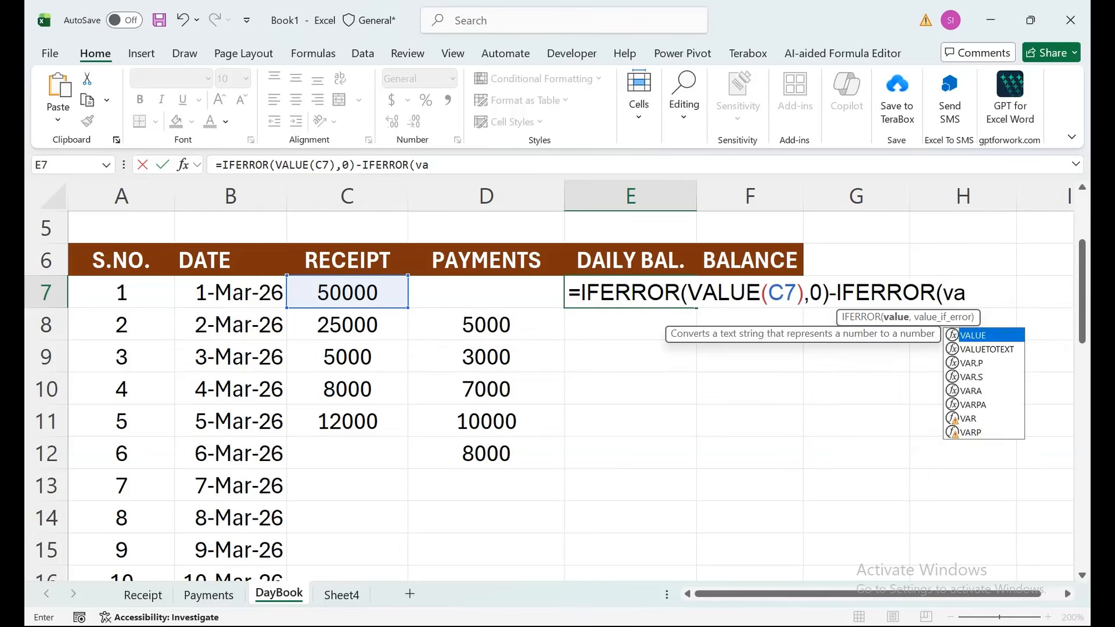
{"action": "key", "text": "Tab"}
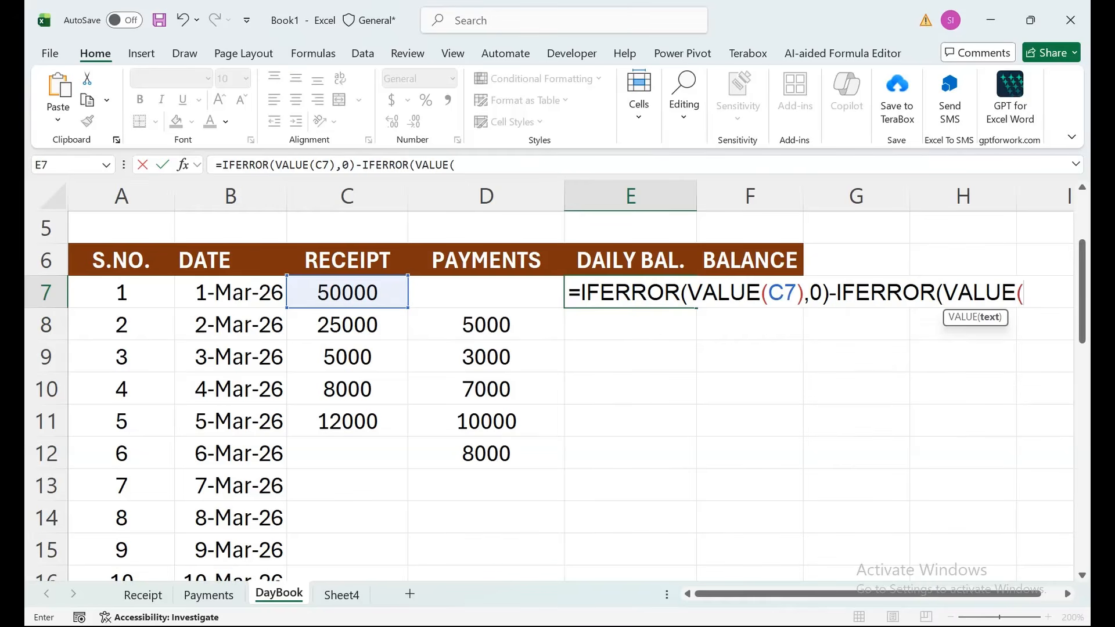
{"action": "key", "text": "Left"}
{"action": "type", "text": ")"}
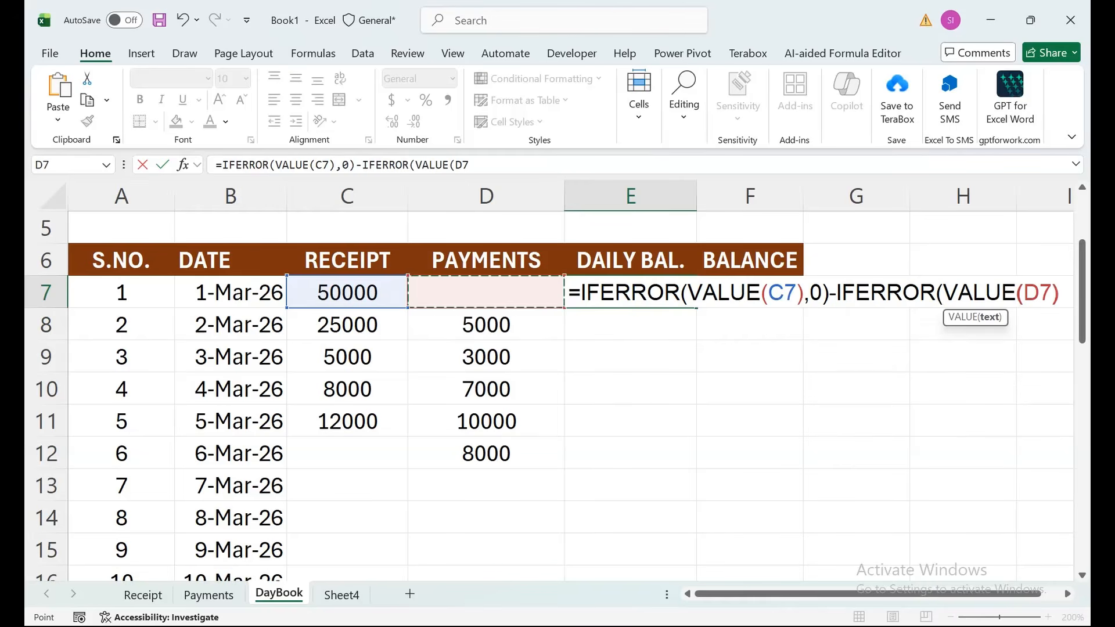
{"action": "type", "text": ",0"}
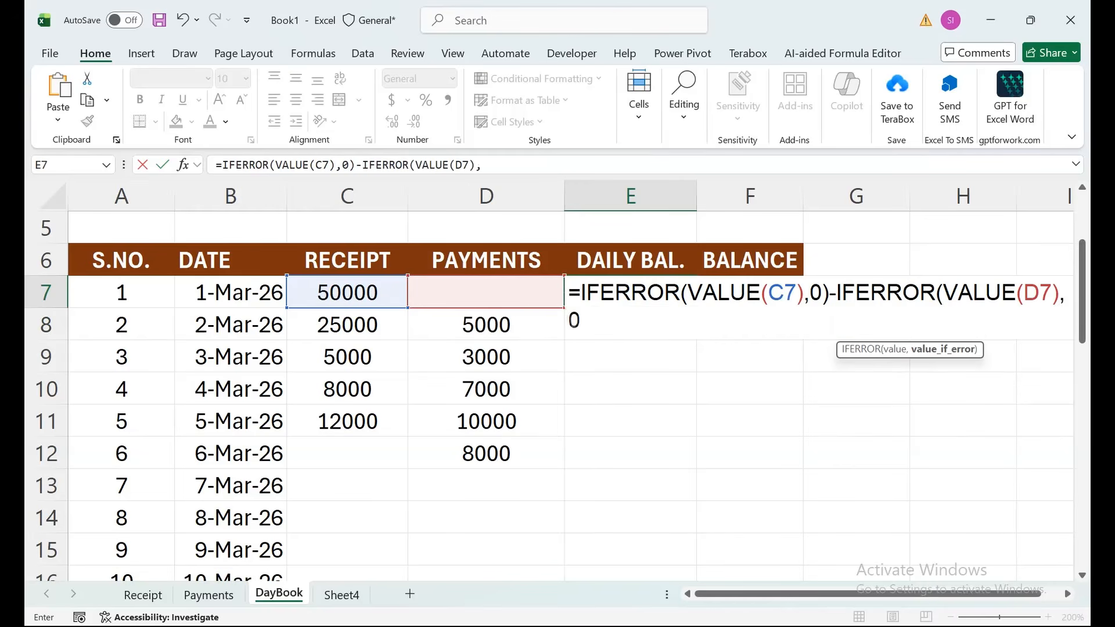
{"action": "type", "text": ")"}
{"action": "key", "text": "Return"}
{"action": "key", "text": "Up"}
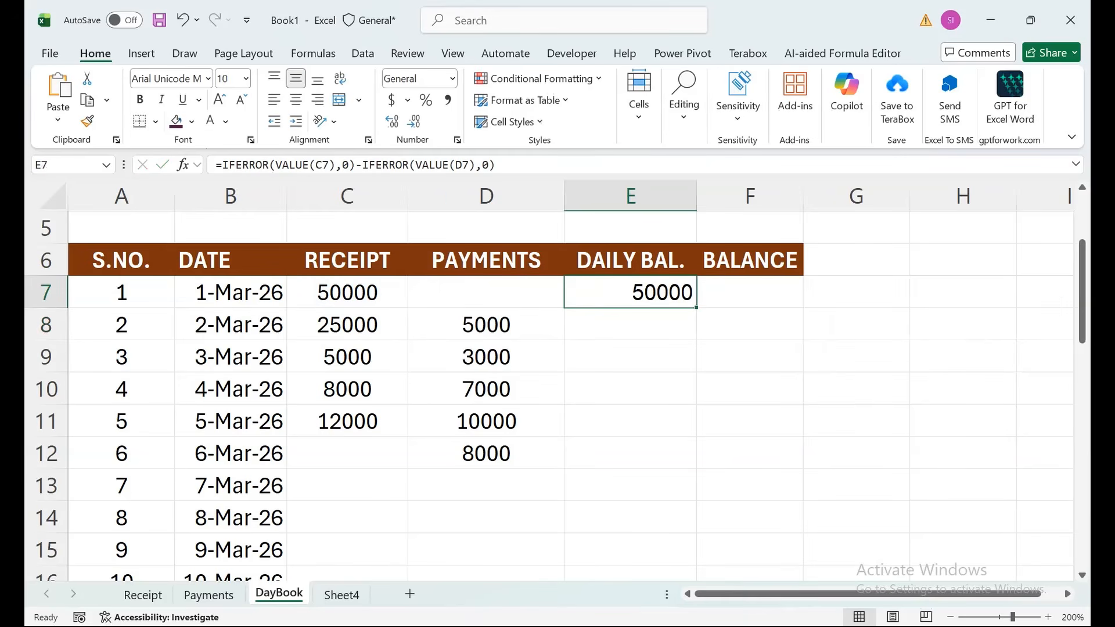
- Fill the E7 daily balance formula down the DAILY BAL. column for all dates and check the copied references
{"action": "key", "text": "Down"}
{"action": "key", "text": "Up"}
{"action": "double_click", "coordinate": [696, 307]}
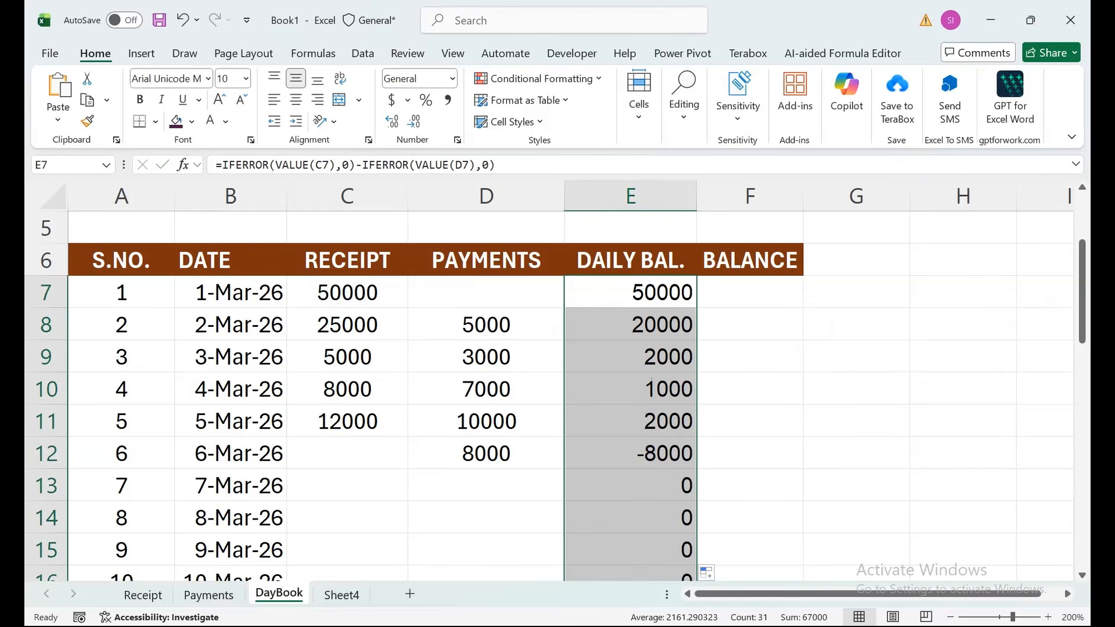
{"action": "left_click", "coordinate": [630, 291]}
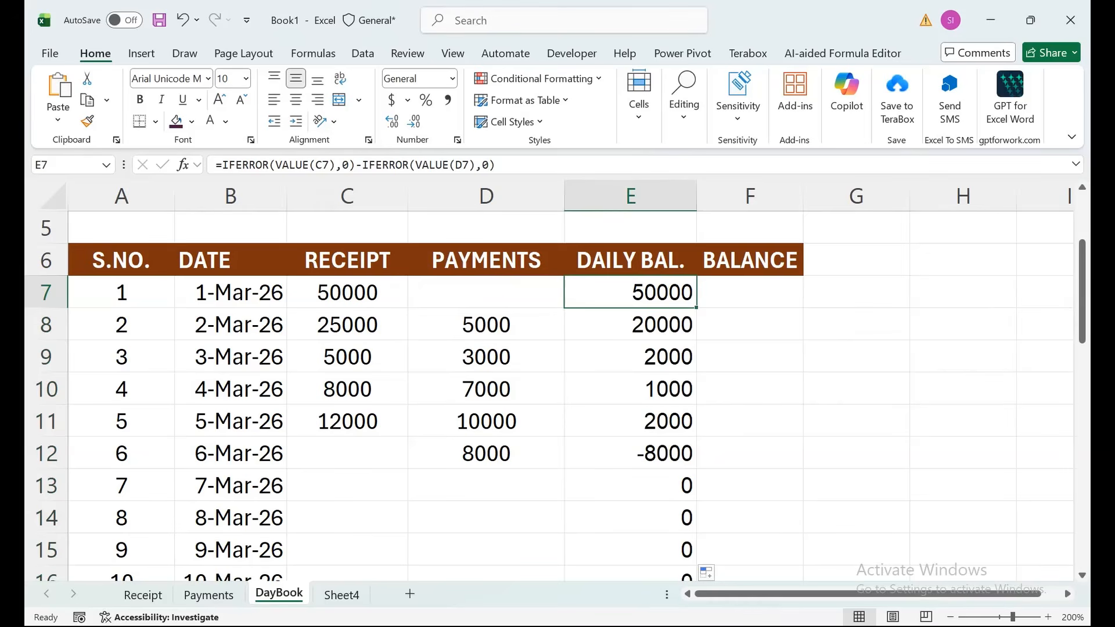
{"action": "left_click", "coordinate": [348, 292]}
{"action": "left_click", "coordinate": [631, 292]}
{"action": "key", "text": "Down"}
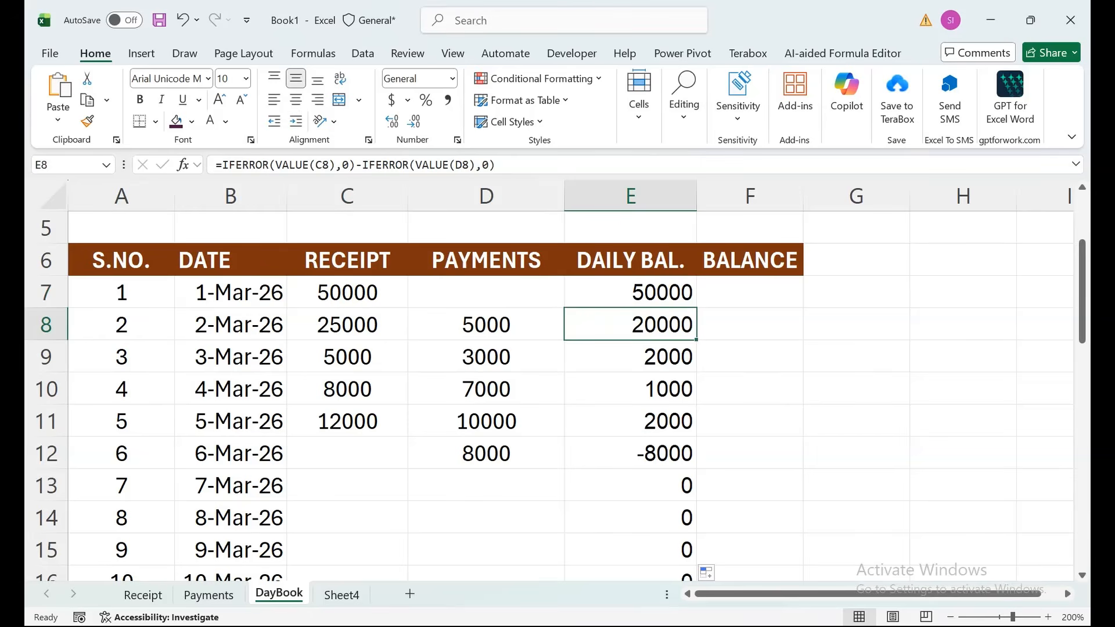
- Set the first BALANCE cell F7 to the first day's daily balance with =E7
{"action": "left_click", "coordinate": [750, 292]}
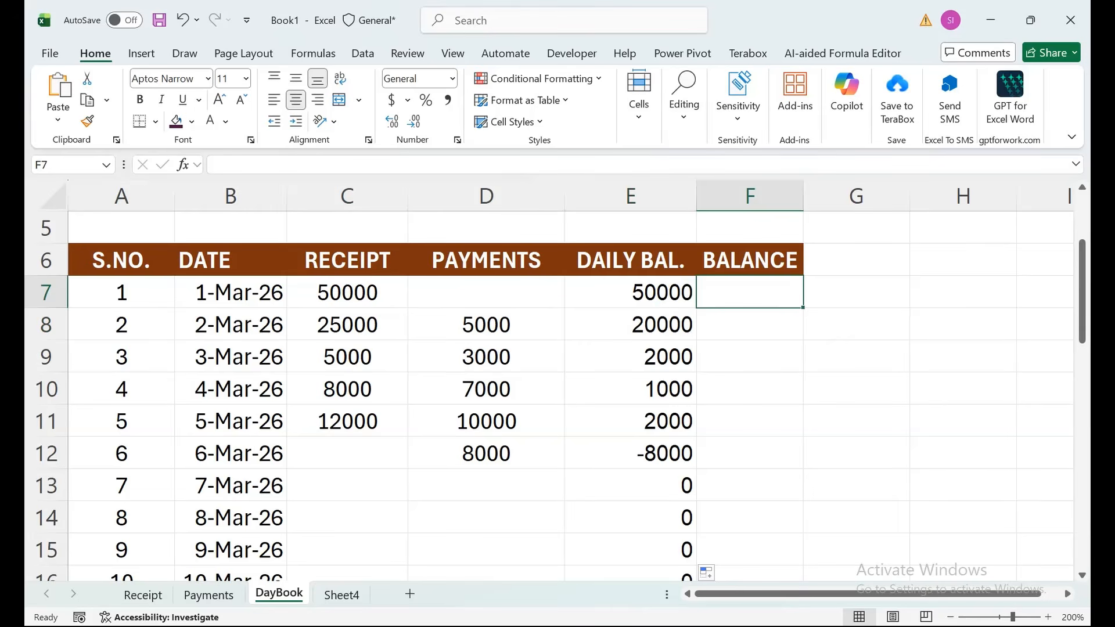
{"action": "type", "text": "="}
{"action": "key", "text": "Left"}
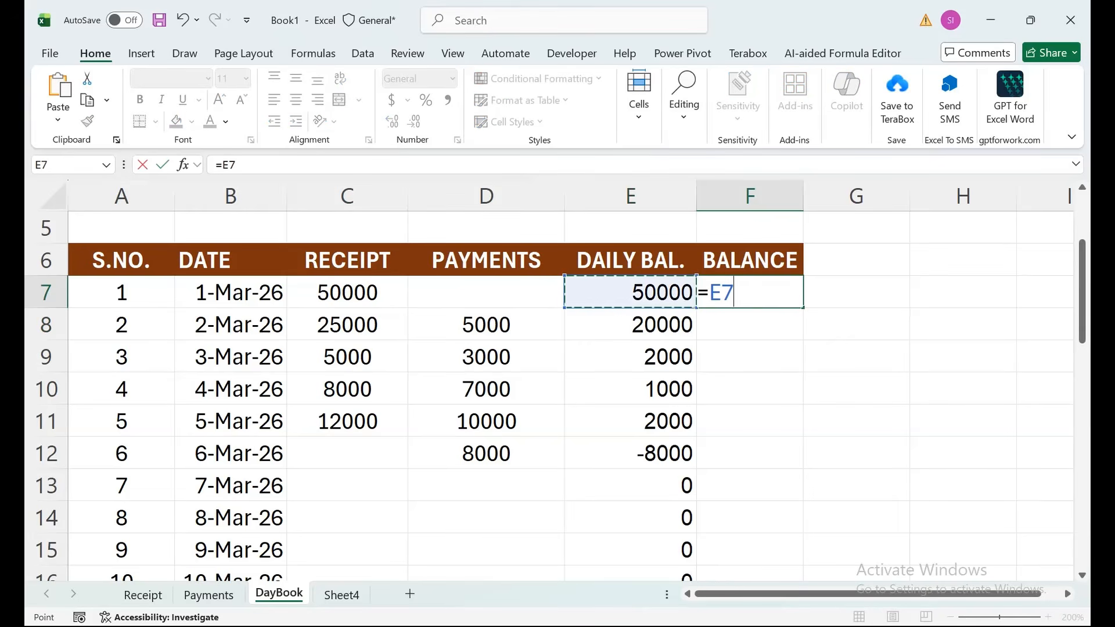
{"action": "key", "text": "Return"}
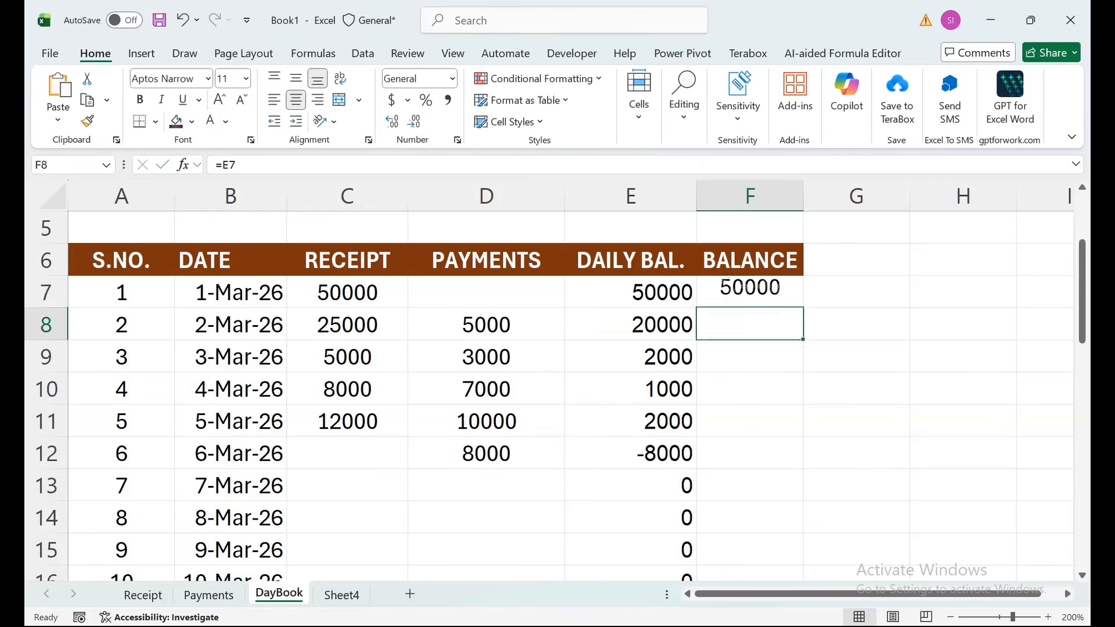
- Try to calculate the running balance in F8 with =F7+C8-D8 and fill it down to F17
{"action": "type", "text": "="}
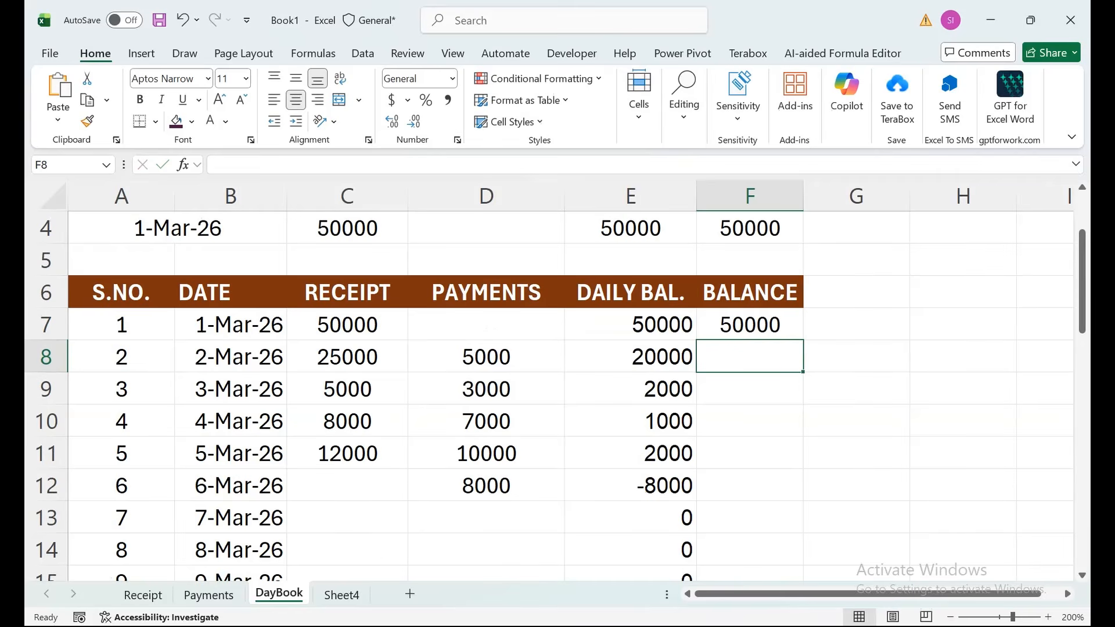
{"action": "type", "text": "="}
{"action": "key", "text": "Up"}
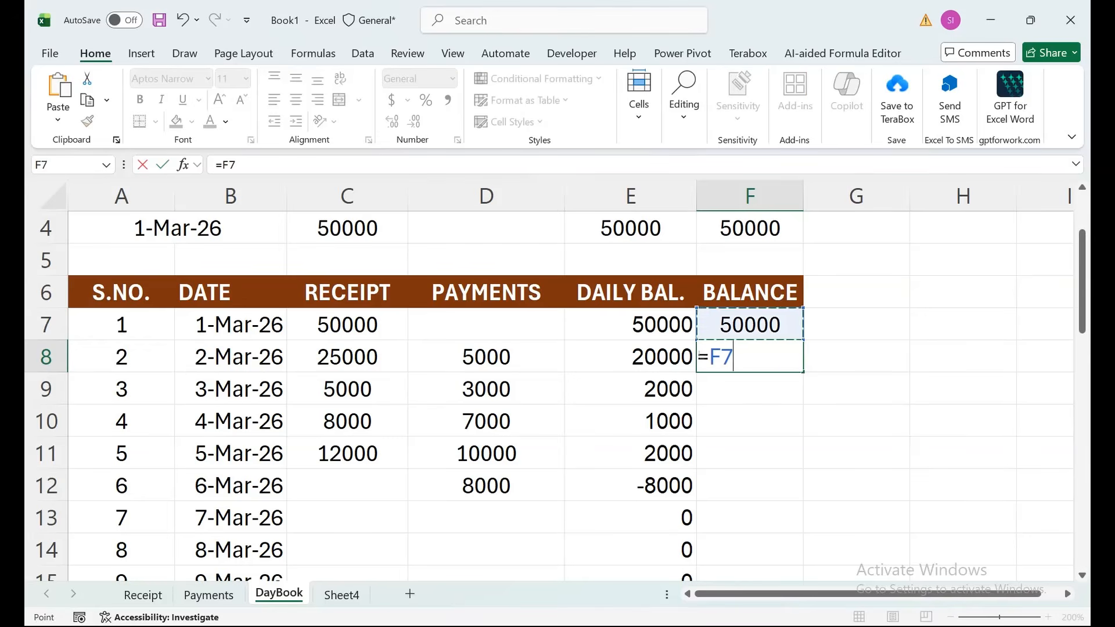
{"action": "type", "text": "+"}
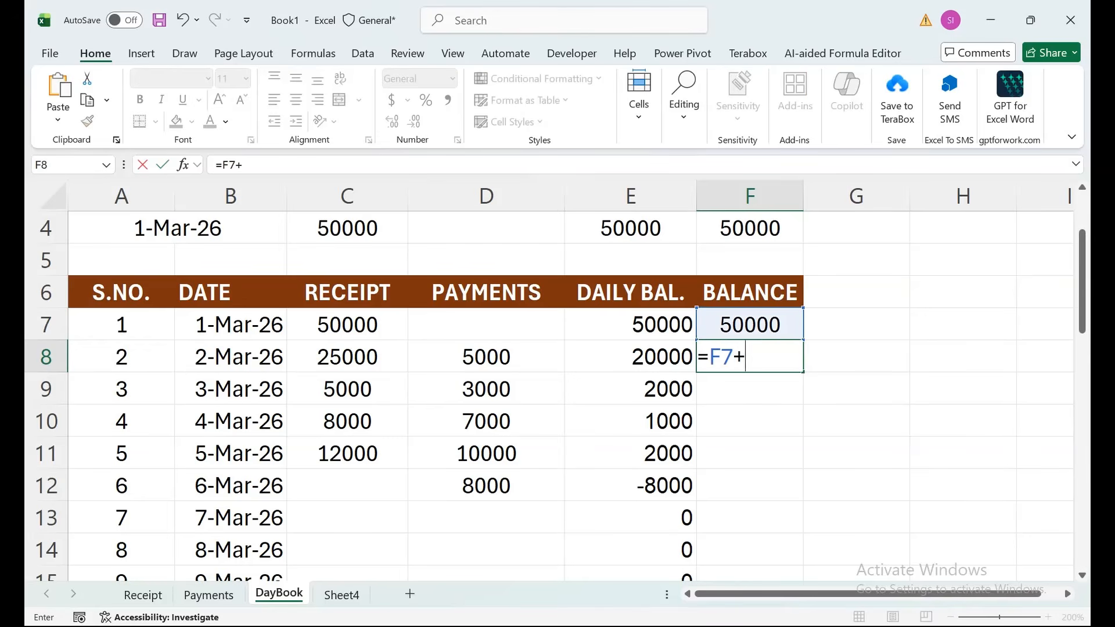
{"action": "left_click", "coordinate": [347, 356]}
{"action": "type", "text": "-"}
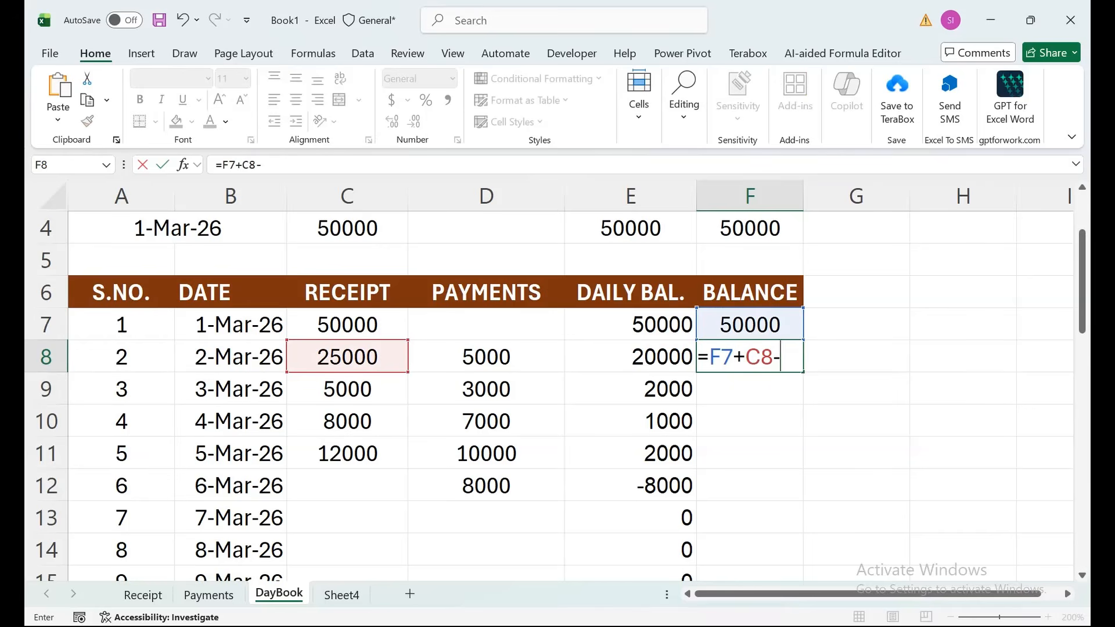
{"action": "left_click", "coordinate": [486, 356]}
{"action": "key", "text": "Return"}
{"action": "key", "text": "Up"}
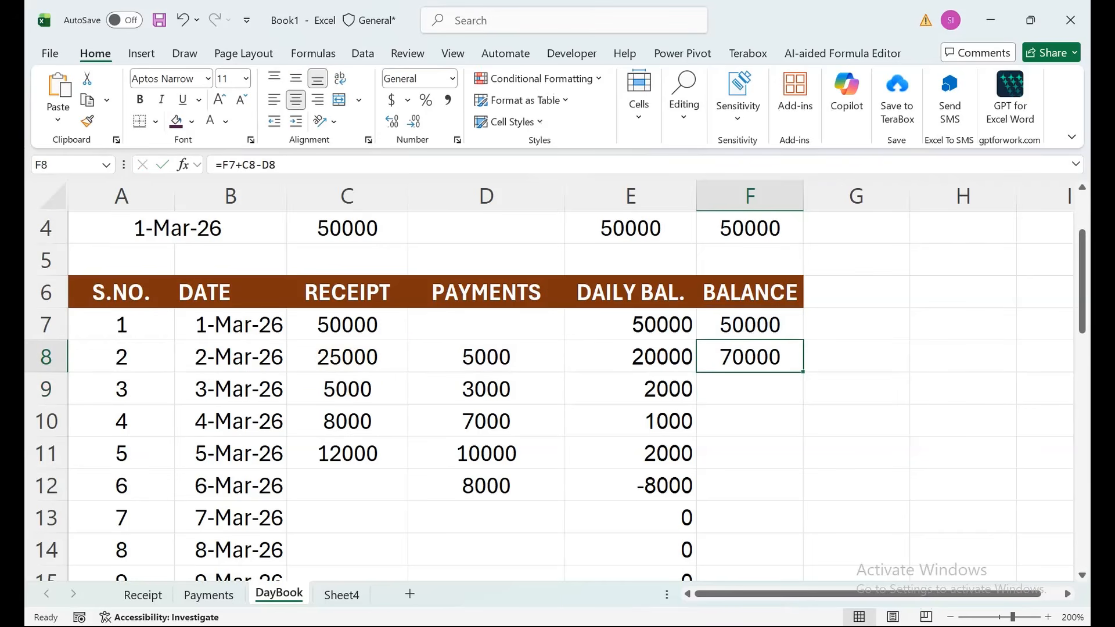
{"action": "left_click_drag", "start_coordinate": [803, 372], "coordinate": [749, 531]}
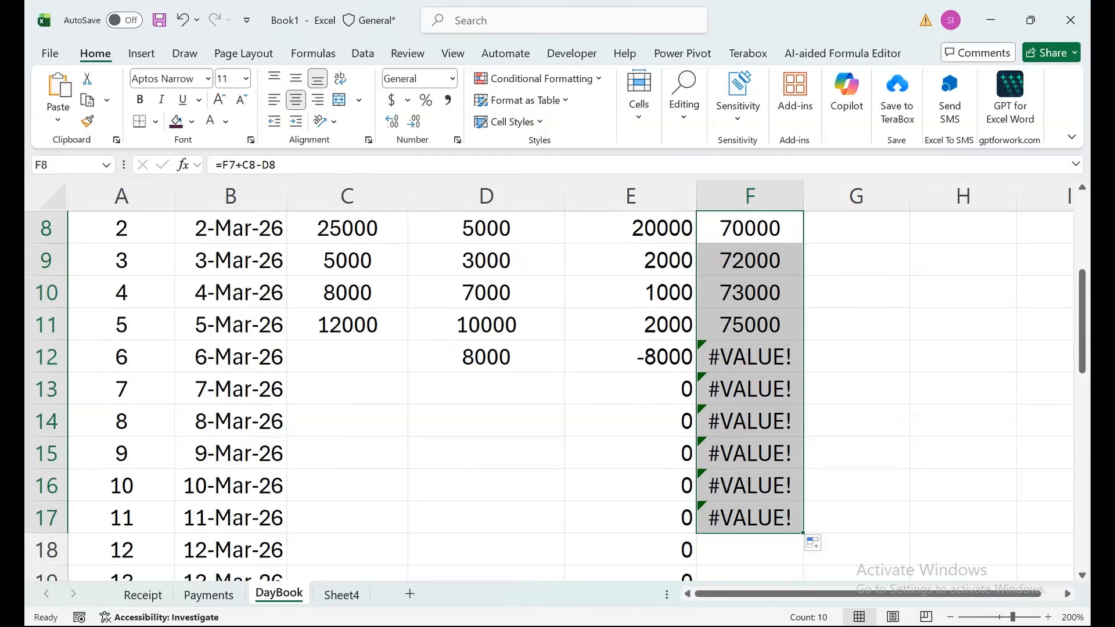
- Examine the running balance formulas in column F, checking the cell references in F12 and F8
{"action": "left_click", "coordinate": [750, 324]}
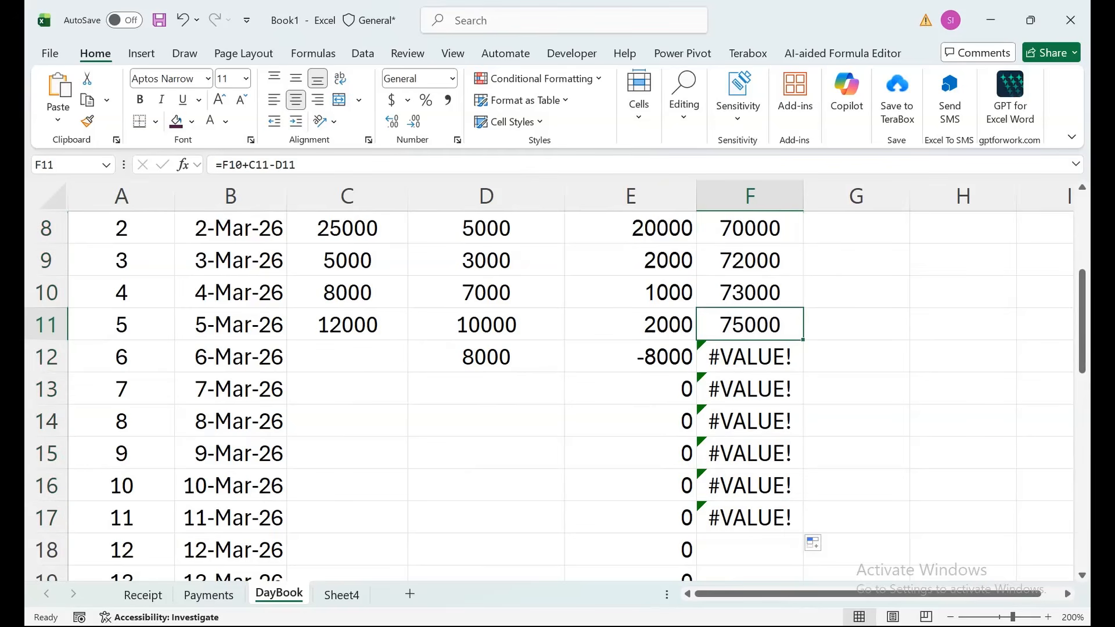
{"action": "key", "text": "Down"}
{"action": "key", "text": "Down"}
{"action": "key", "text": "Up"}
{"action": "key", "text": "F2"}
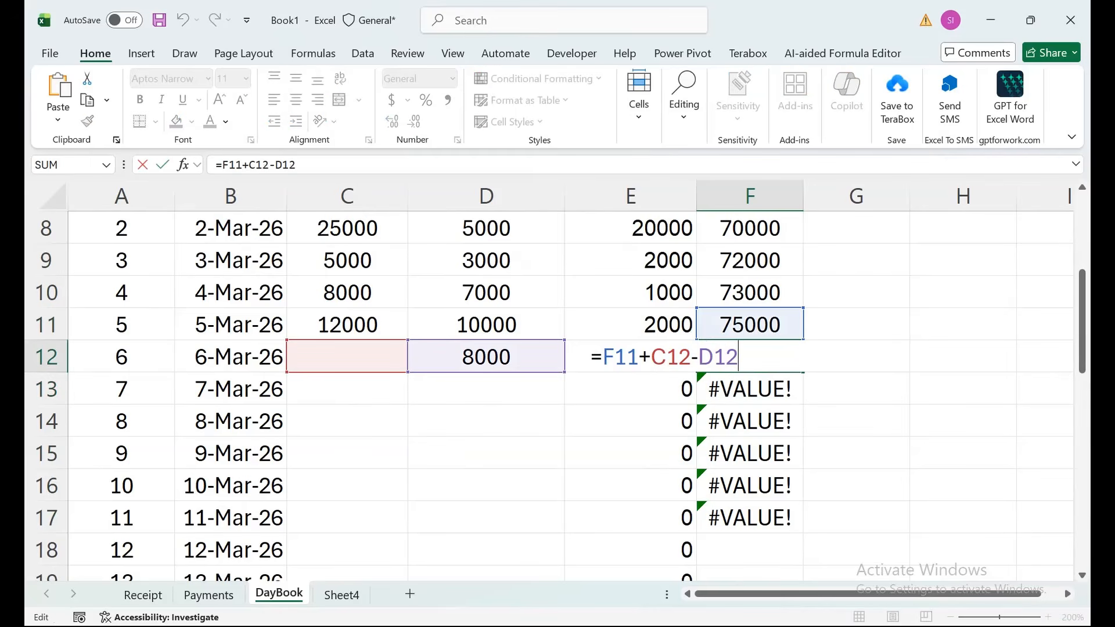
{"action": "key", "text": "Return"}
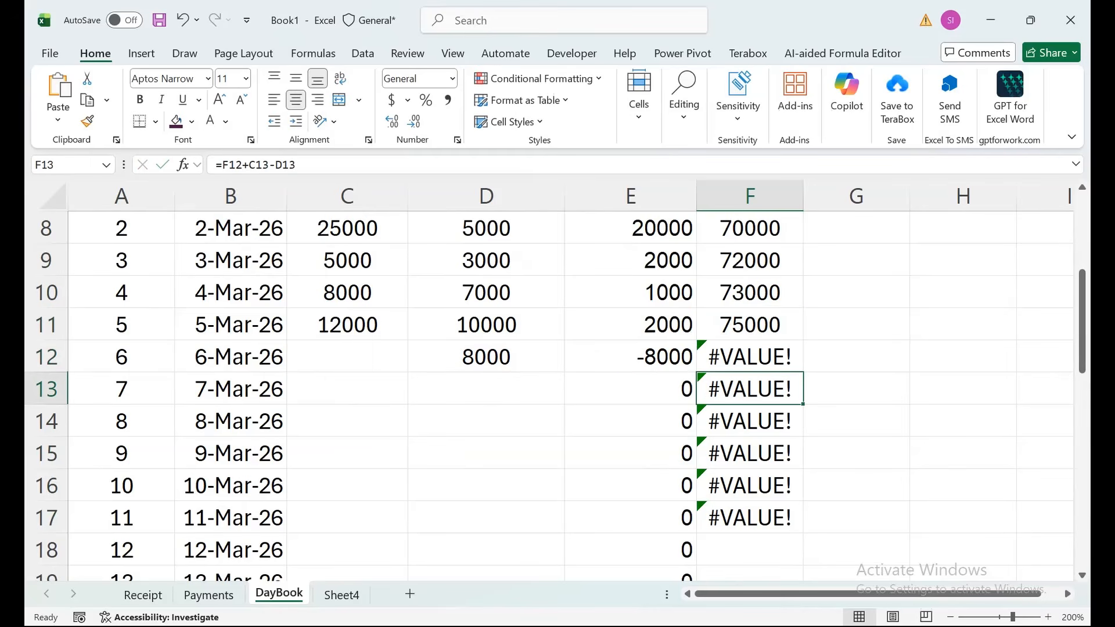
{"action": "key", "text": "Up"}
{"action": "key", "text": "Up"}
{"action": "key", "text": "Up"}
{"action": "key", "text": "Up"}
{"action": "key", "text": "Up"}
{"action": "key", "text": "Up"}
{"action": "key", "text": "Up"}
{"action": "key", "text": "Up"}
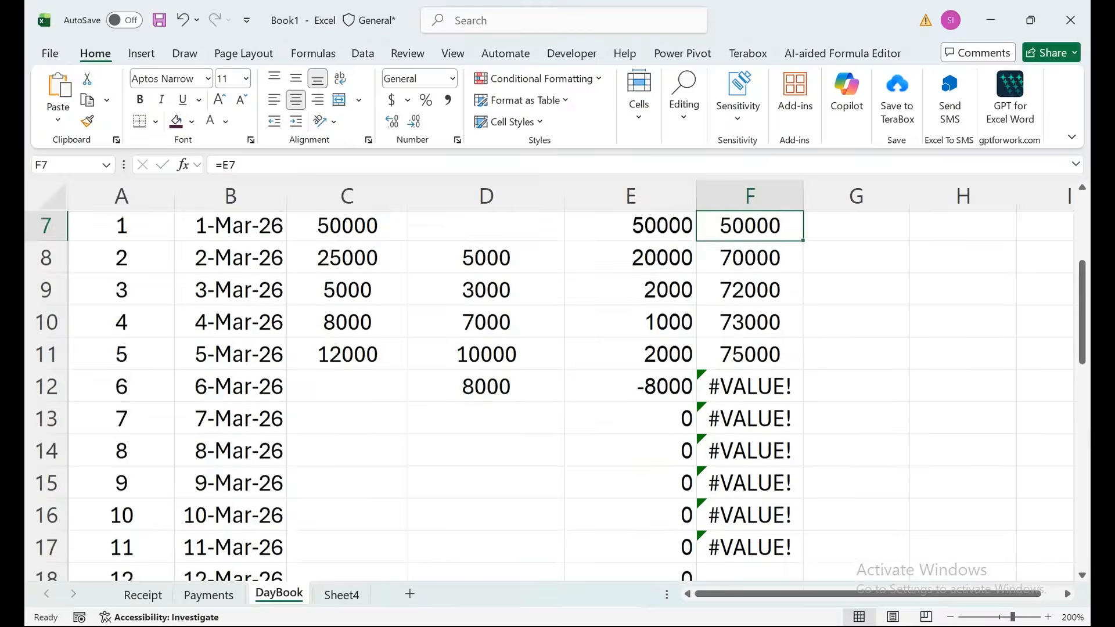
{"action": "key", "text": "Down"}
{"action": "key", "text": "Down"}
{"action": "key", "text": "Down"}
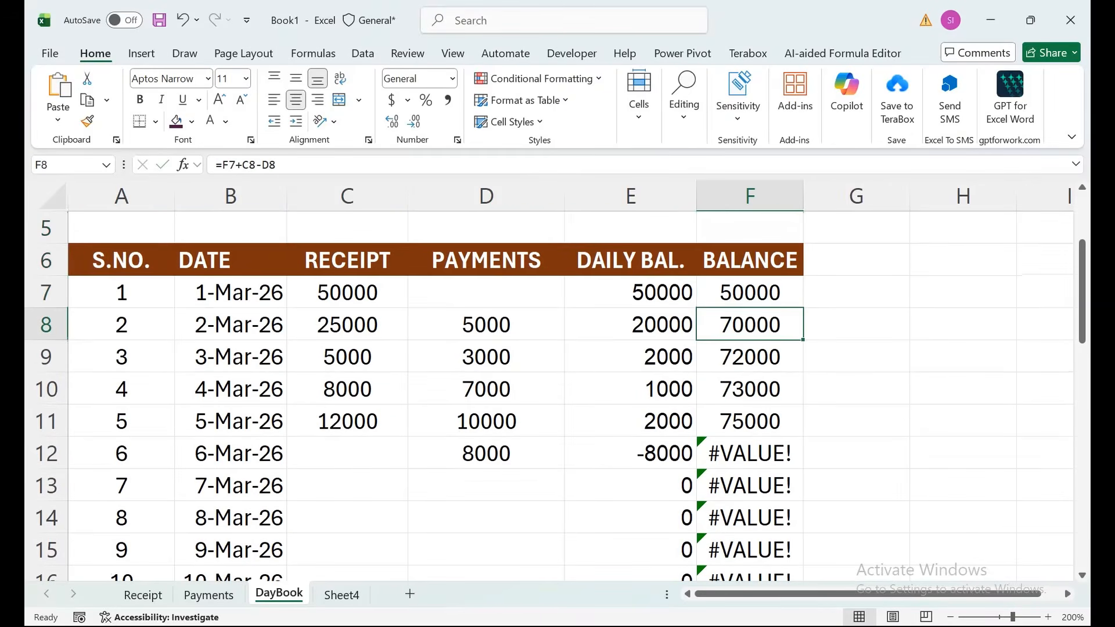
{"action": "key", "text": "F2"}
{"action": "key", "text": "Return"}
- Clear the running balance formulas from F8:F17
{"action": "key", "text": "Up"}
{"action": "key", "text": "shift+Down"}
{"action": "key", "text": "shift+Down"}
{"action": "key", "text": "shift+Down"}
{"action": "key", "text": "shift+Down"}
{"action": "key", "text": "shift+Down"}
{"action": "key", "text": "shift+Down"}
{"action": "key", "text": "shift+Down"}
{"action": "key", "text": "shift+Down"}
{"action": "key", "text": "shift+Down"}
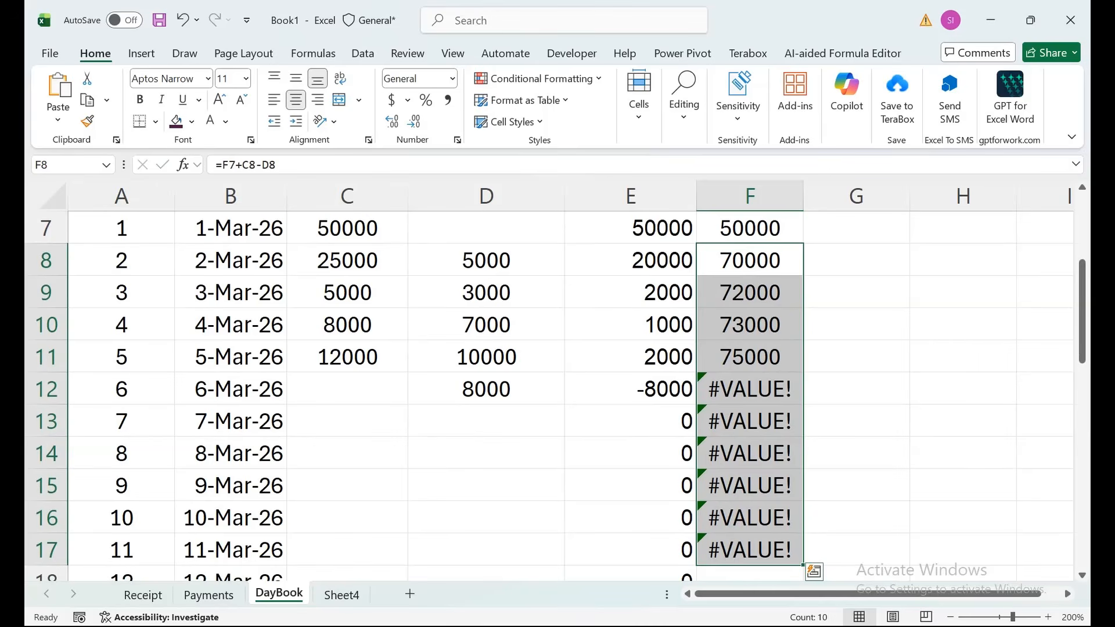
{"action": "key", "text": "Delete"}
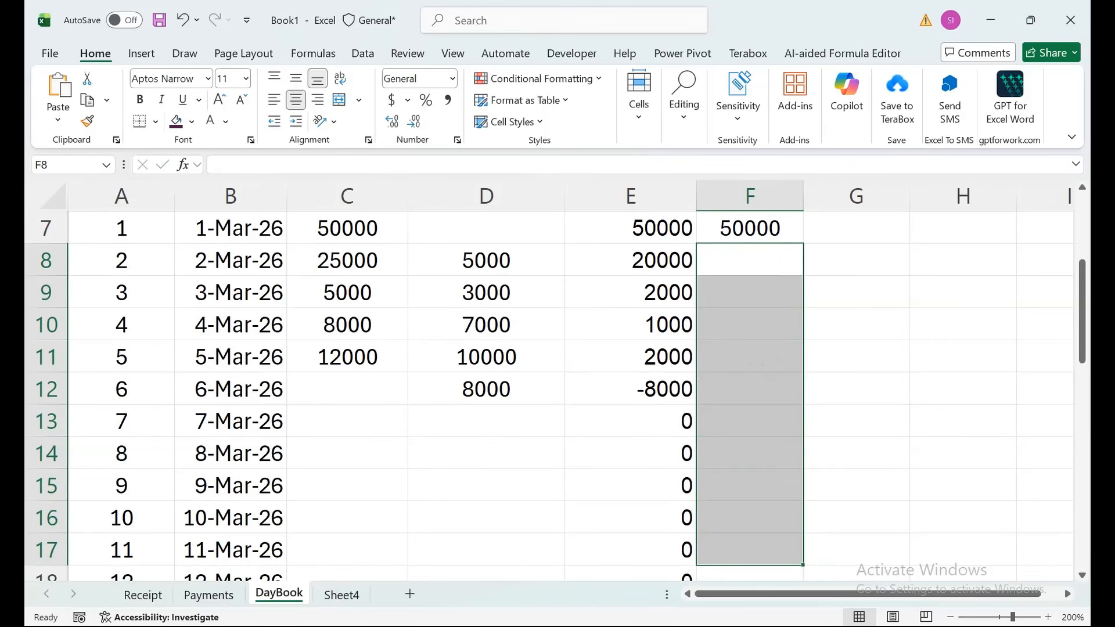
{"action": "key", "text": "Up"}
{"action": "key", "text": "Up"}
{"action": "key", "text": "Up"}
{"action": "key", "text": "Up"}
{"action": "key", "text": "Up"}
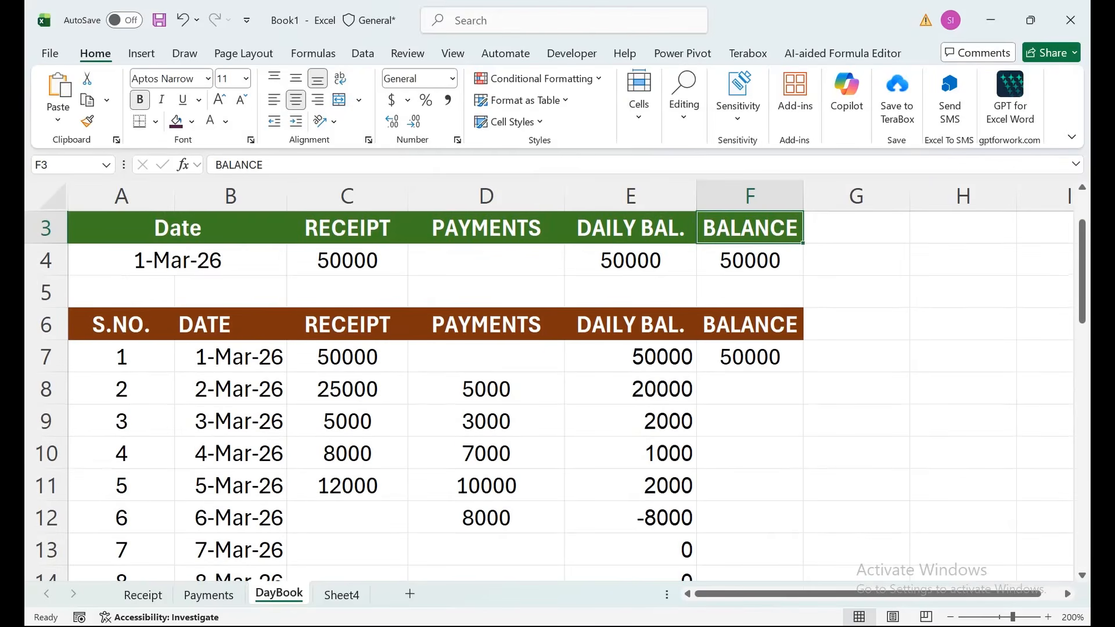
{"action": "key", "text": "Down"}
{"action": "key", "text": "Down"}
{"action": "key", "text": "Down"}
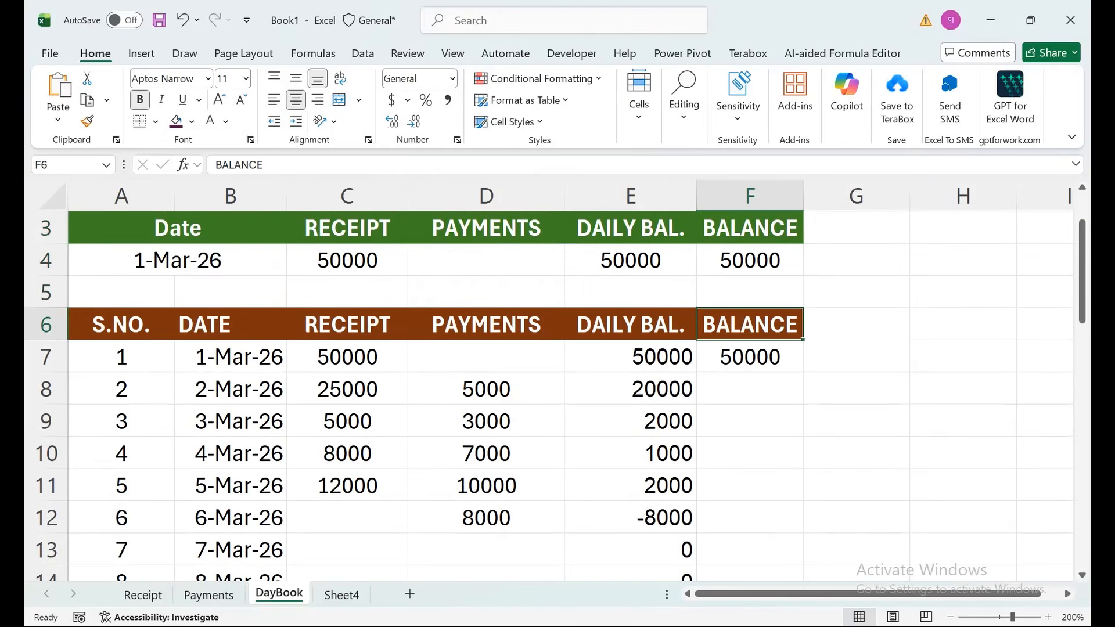
- Wrap the daily balance formula in E7 in an IF that returns "" when its result is 0, otherwise the original IFERROR calculation
{"action": "left_click", "coordinate": [630, 549]}
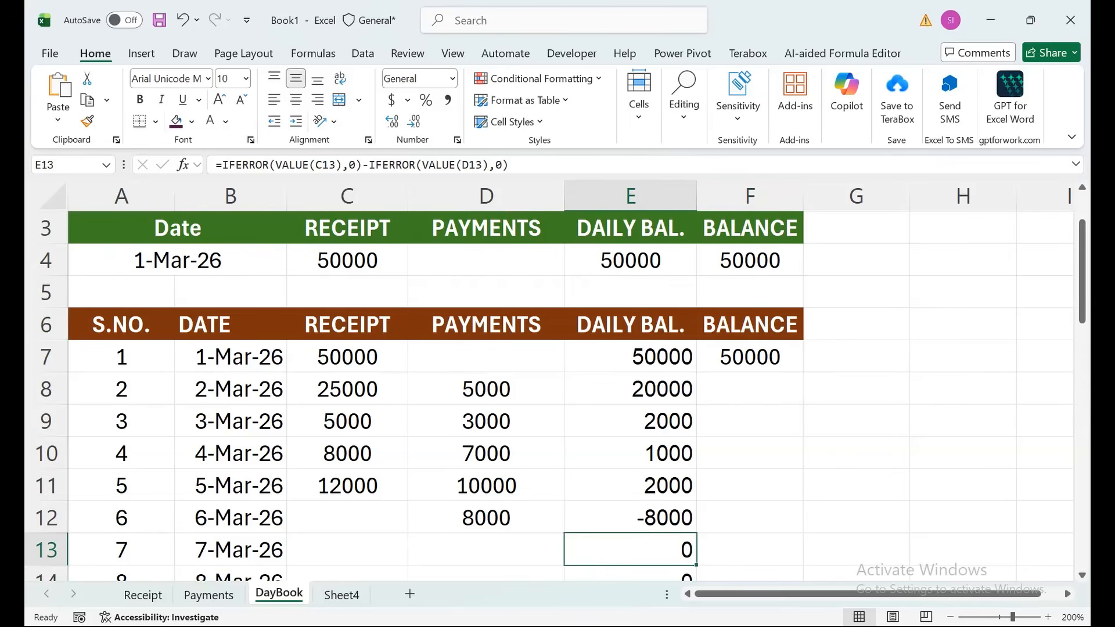
{"action": "double_click", "coordinate": [664, 357]}
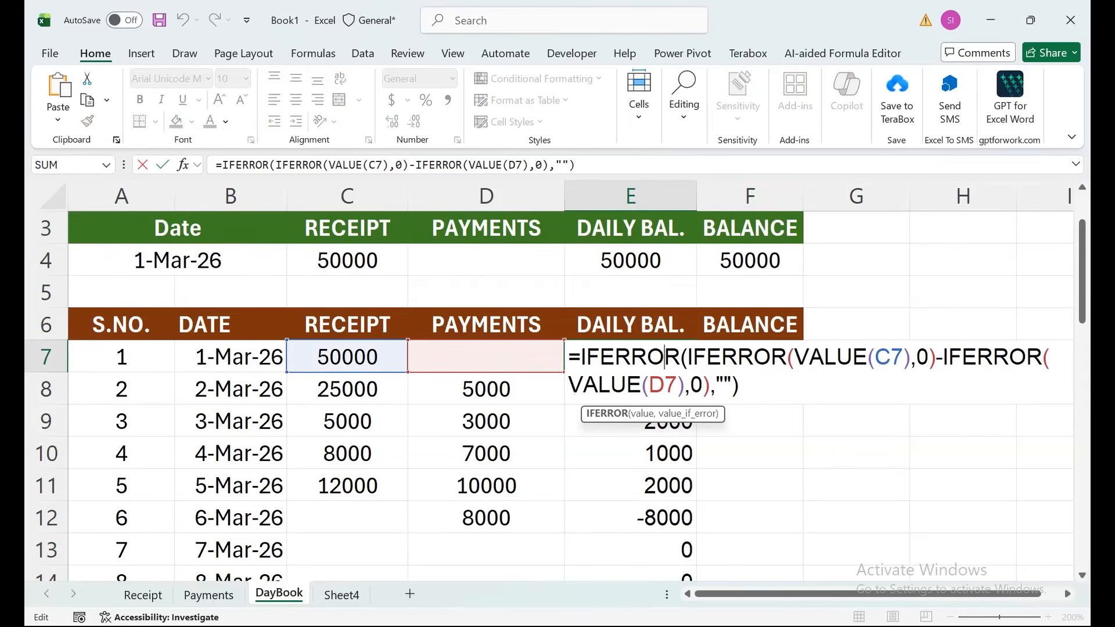
{"action": "left_click_drag", "start_coordinate": [580, 357], "coordinate": [739, 385]}
{"action": "key", "text": "ctrl+c"}
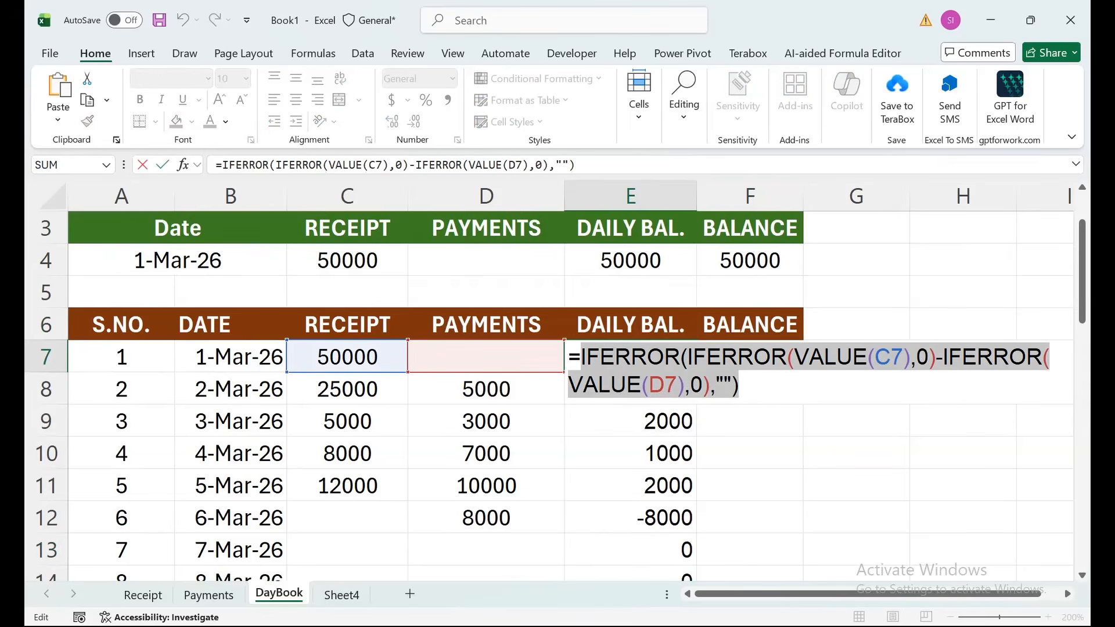
{"action": "left_click", "coordinate": [580, 357]}
{"action": "type", "text": "IF("}
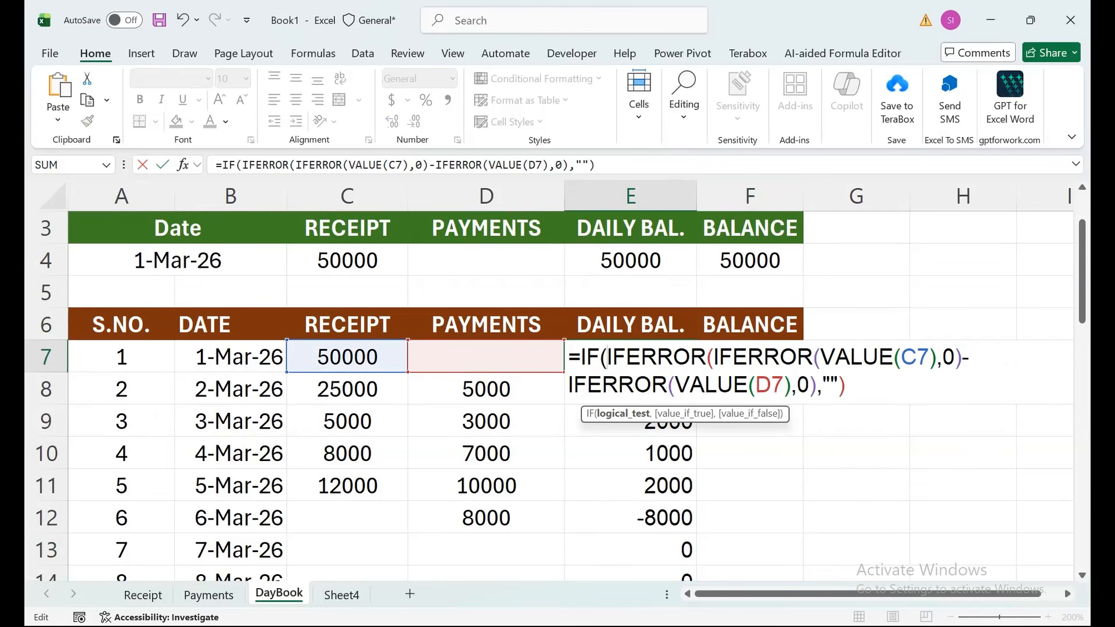
{"action": "left_click", "coordinate": [846, 385]}
{"action": "type", "text": "=0,\"\","}
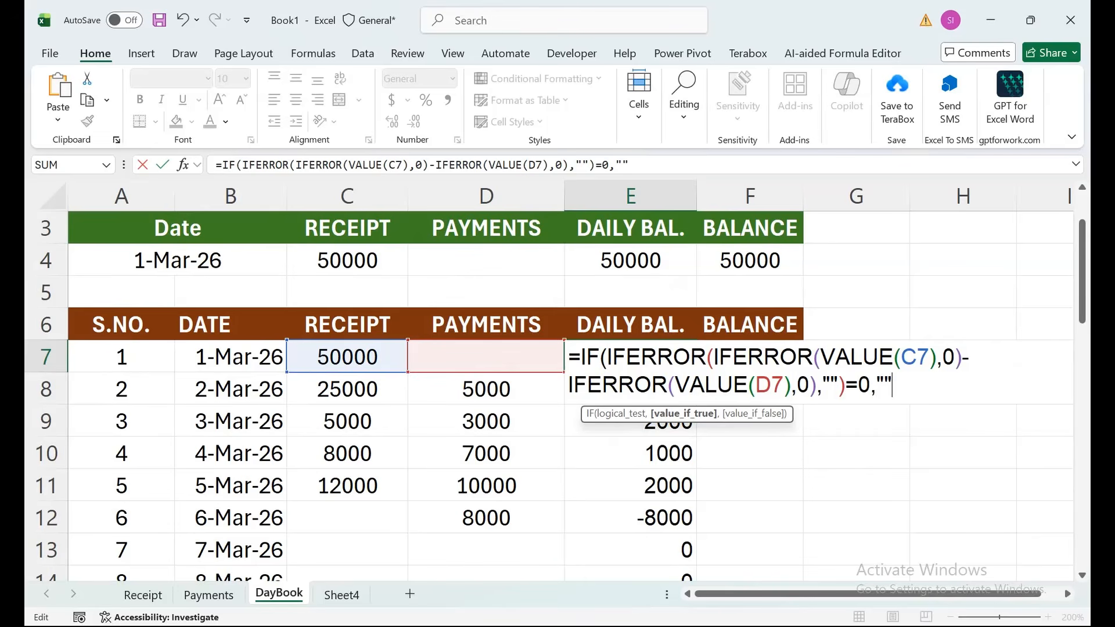
{"action": "key", "text": "ctrl+v"}
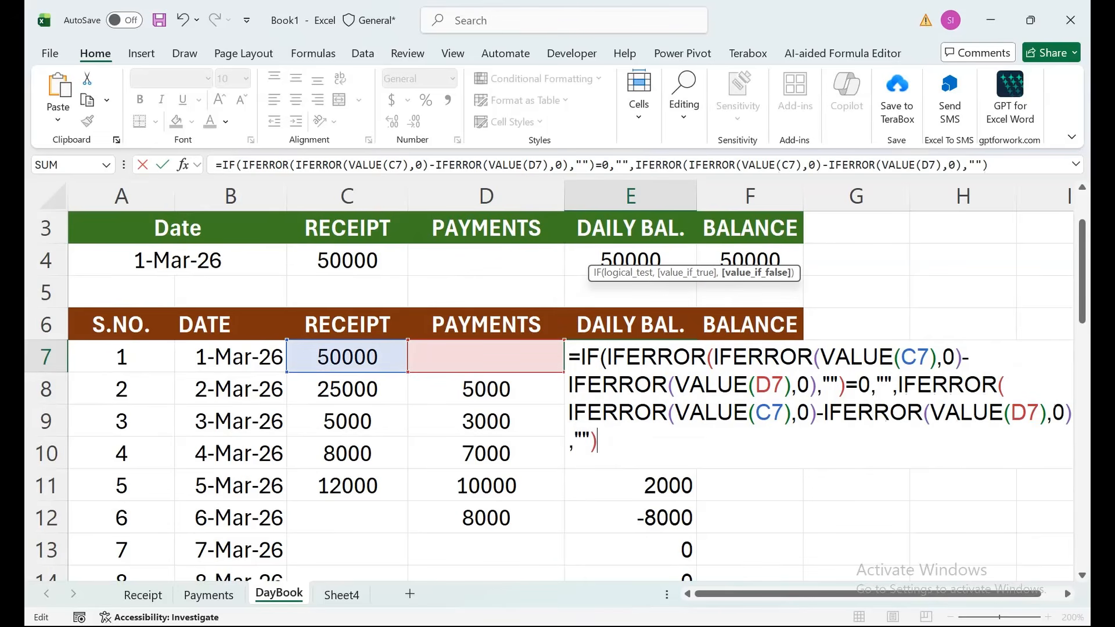
{"action": "type", "text": ")"}
{"action": "key", "text": "Return"}
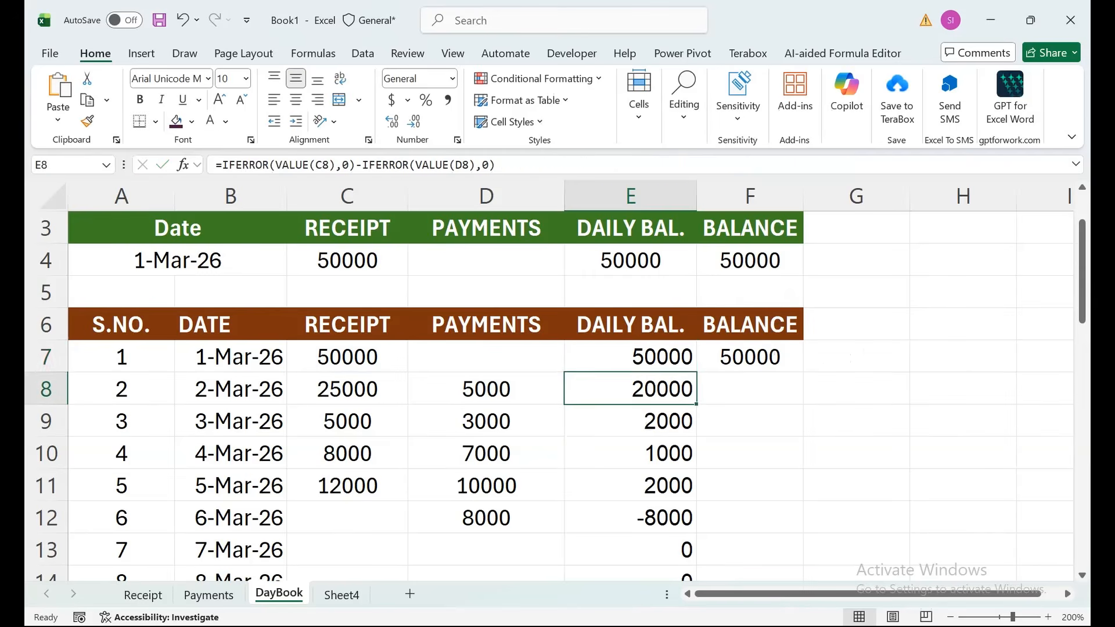
- Fill the E7 formula down through the remaining dates of the lower table's DAILY BAL. column
{"action": "key", "text": "Up"}
{"action": "key", "text": "ctrl+shift+Down"}
{"action": "key", "text": "ctrl+d"}
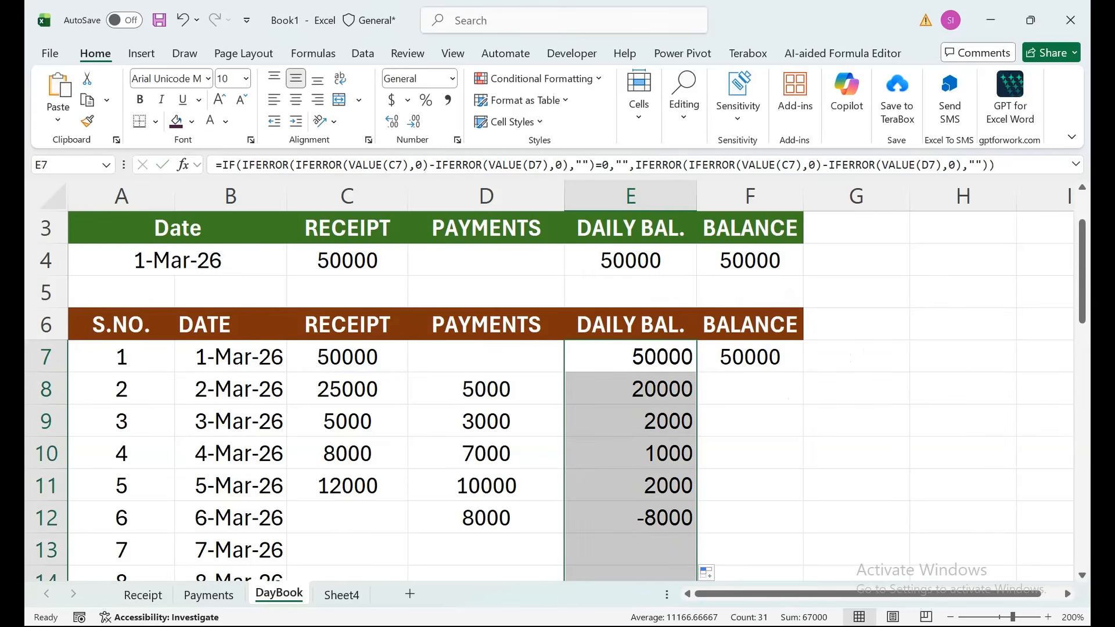
- Begin the running balance formula in F8 with the condition =IF(OR(C8<>"",D8<>"")
{"action": "left_click", "coordinate": [750, 388]}
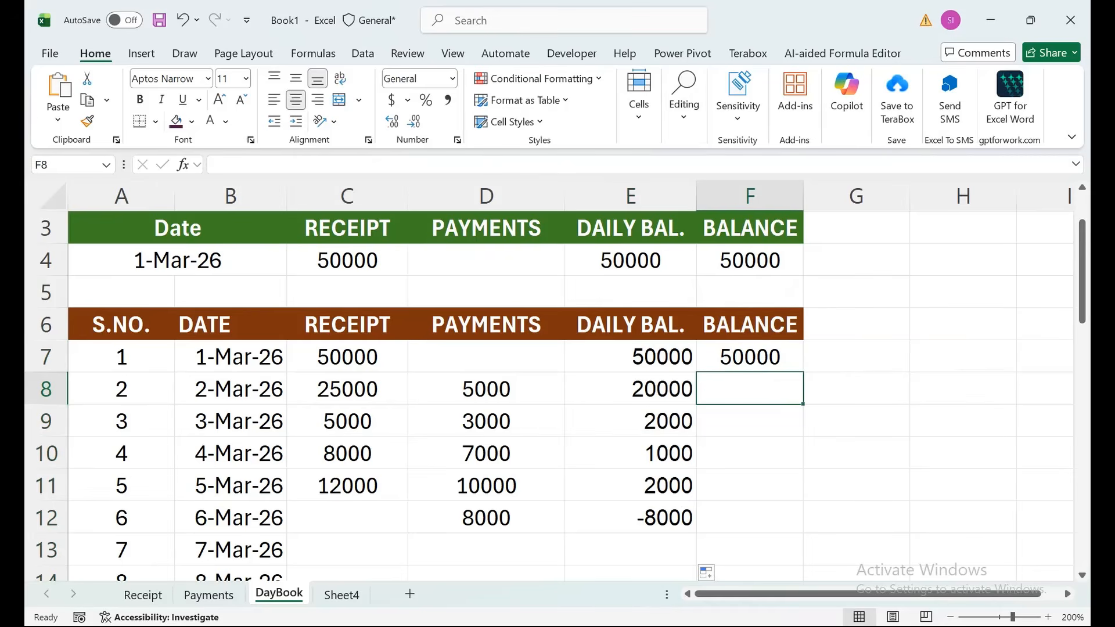
{"action": "type", "text": "="}
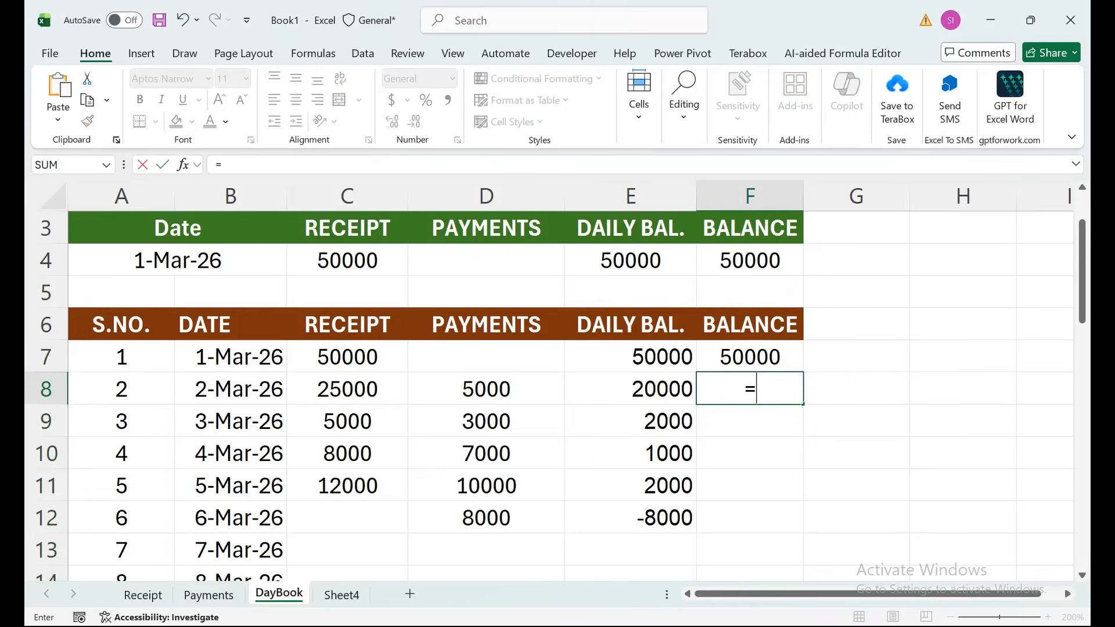
{"action": "type", "text": "IF("}
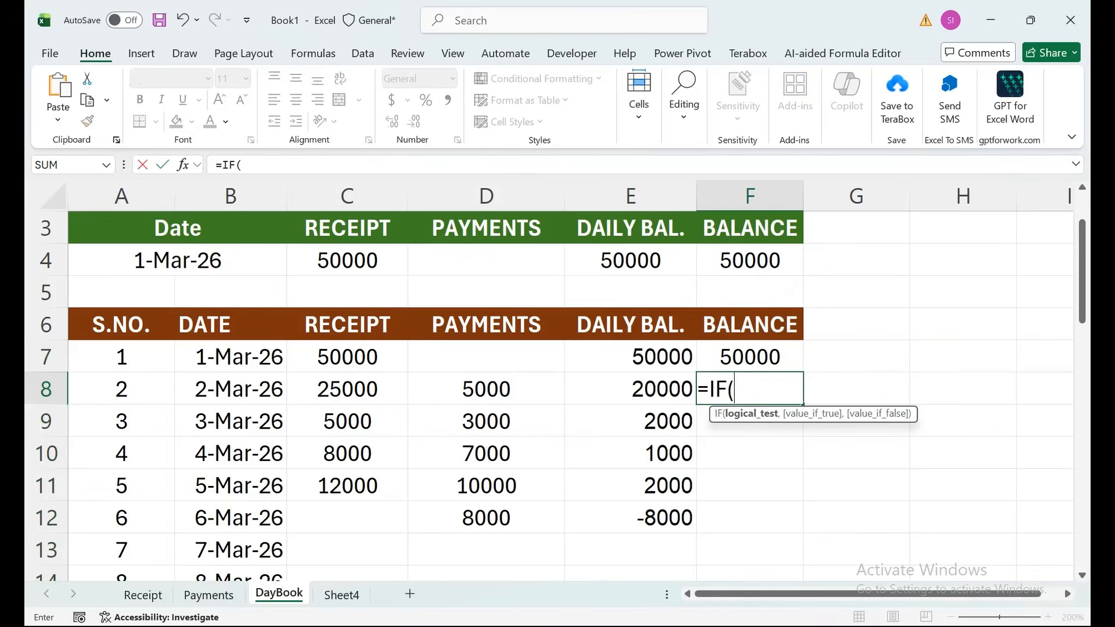
{"action": "type", "text": "OR("}
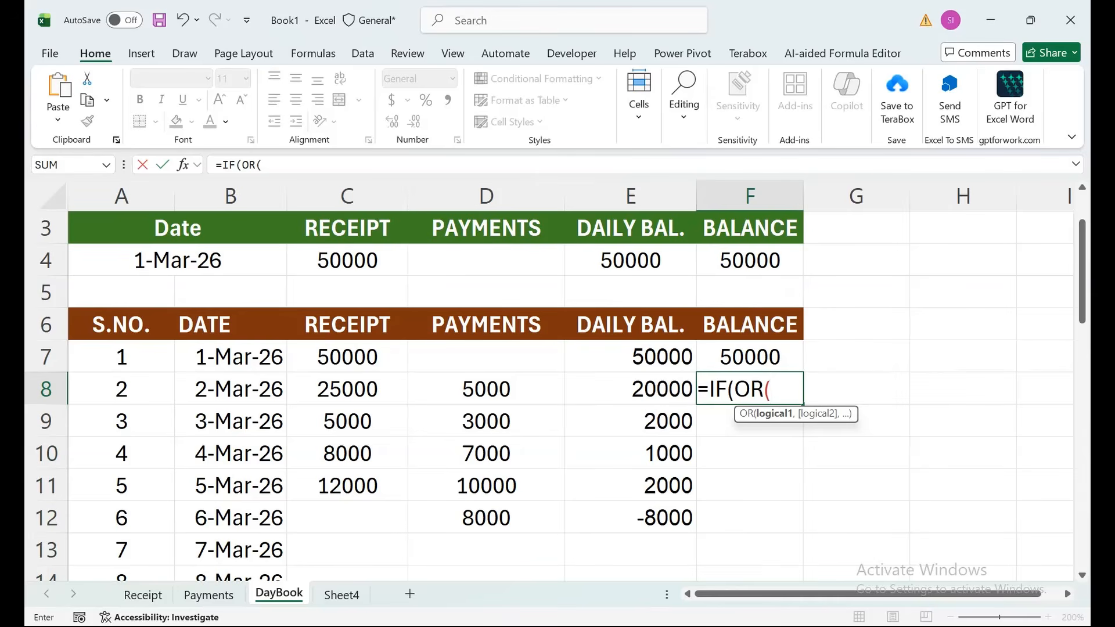
{"action": "left_click", "coordinate": [347, 389]}
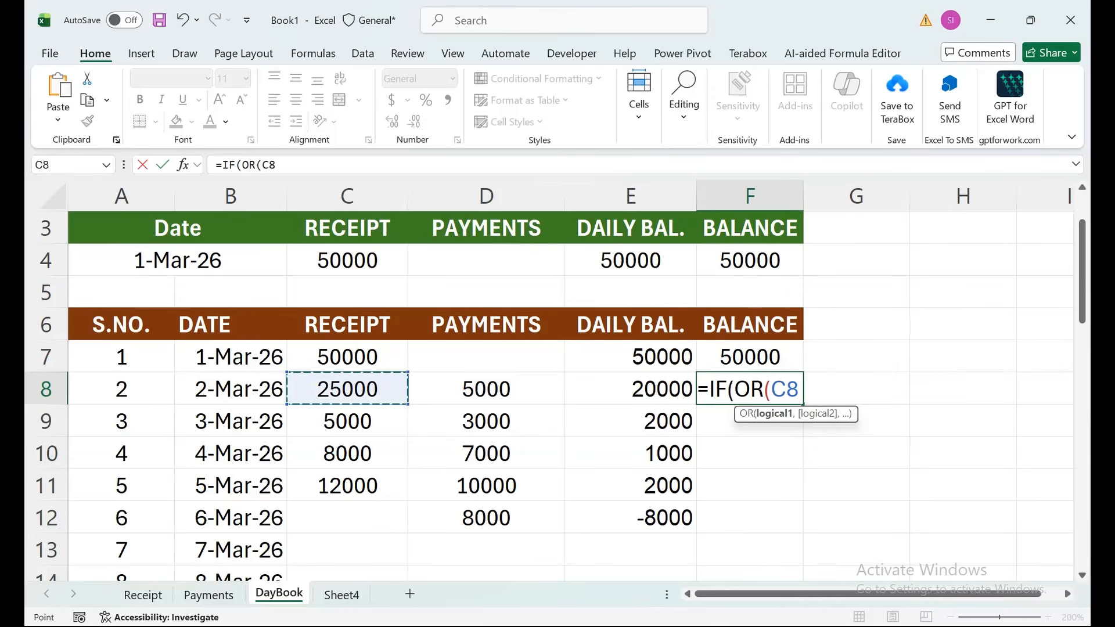
{"action": "type", "text": "<>"}
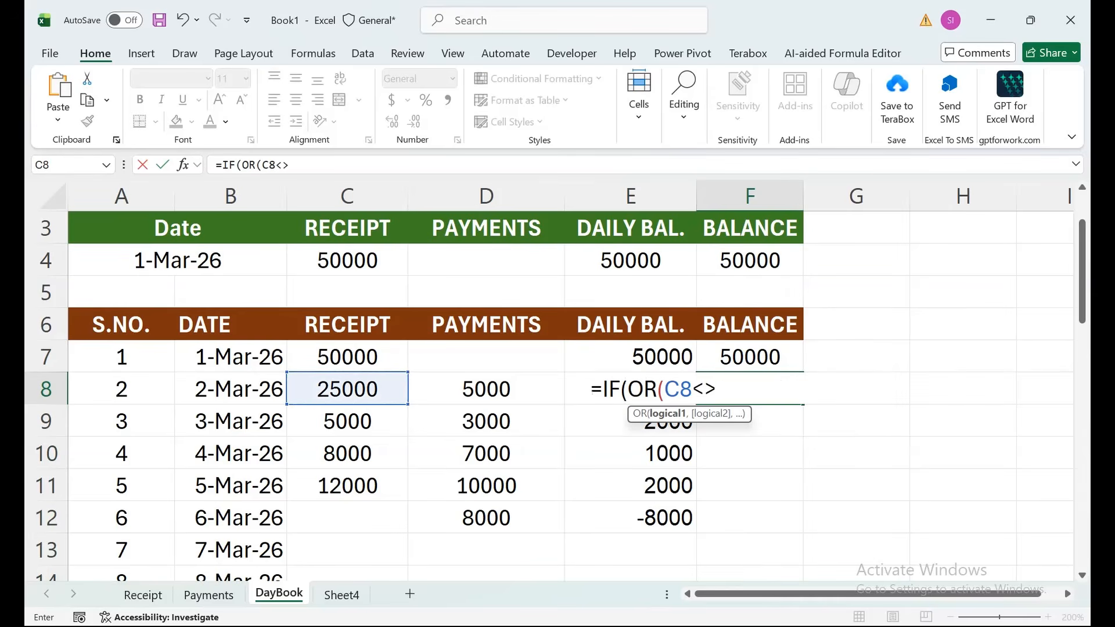
{"action": "type", "text": "\"\","}
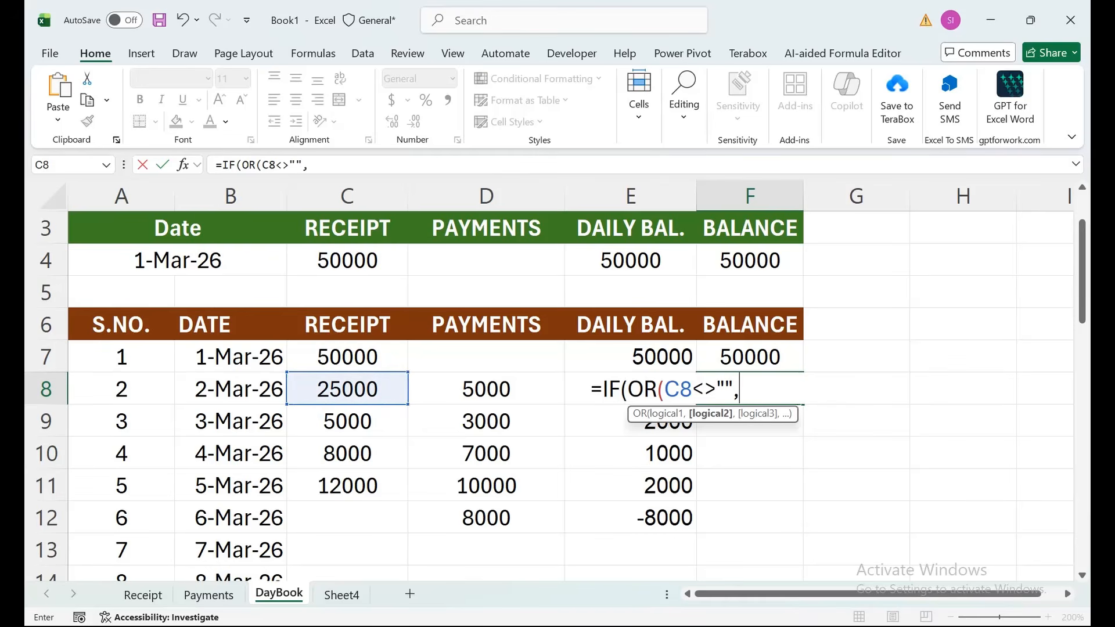
{"action": "left_click", "coordinate": [486, 389]}
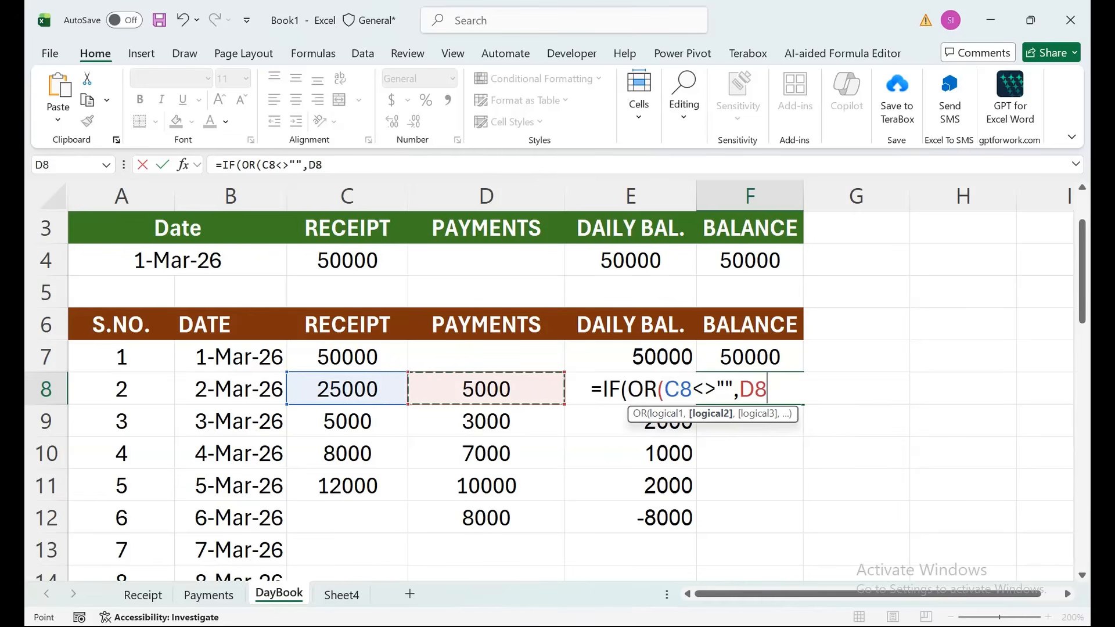
{"action": "type", "text": "<>\"\""}
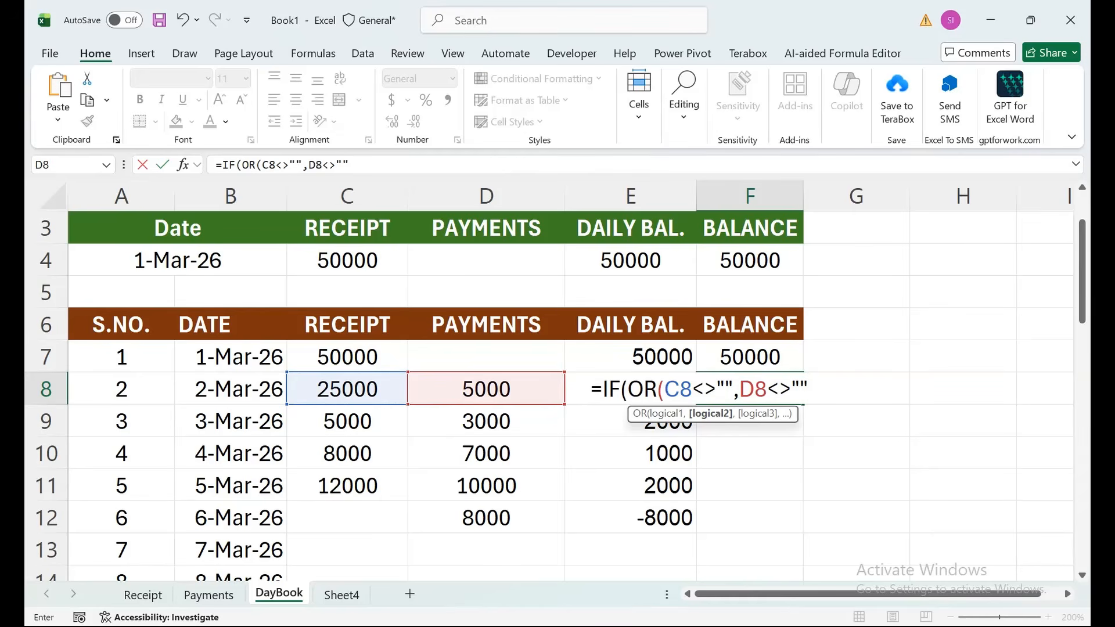
{"action": "type", "text": ")"}
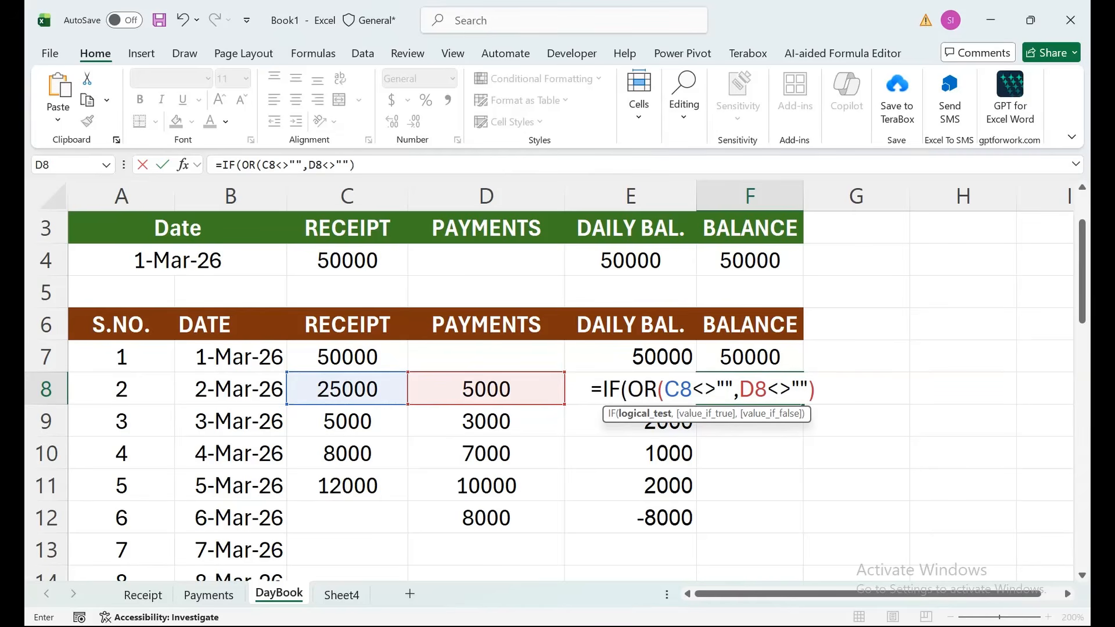
- Add the previous balance as IFERROR(VALUE(F7),0) to start the value-if-true part of the F8 formula
{"action": "type", "text": ",if"}
{"action": "key", "text": "Down"}
{"action": "key", "text": "Tab"}
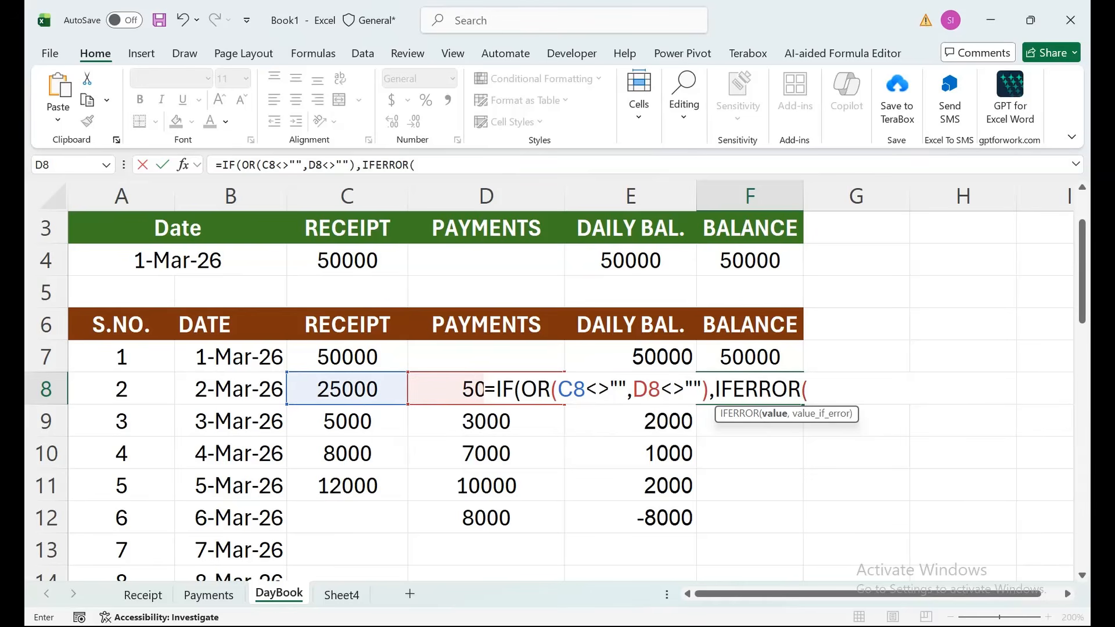
{"action": "type", "text": "va"}
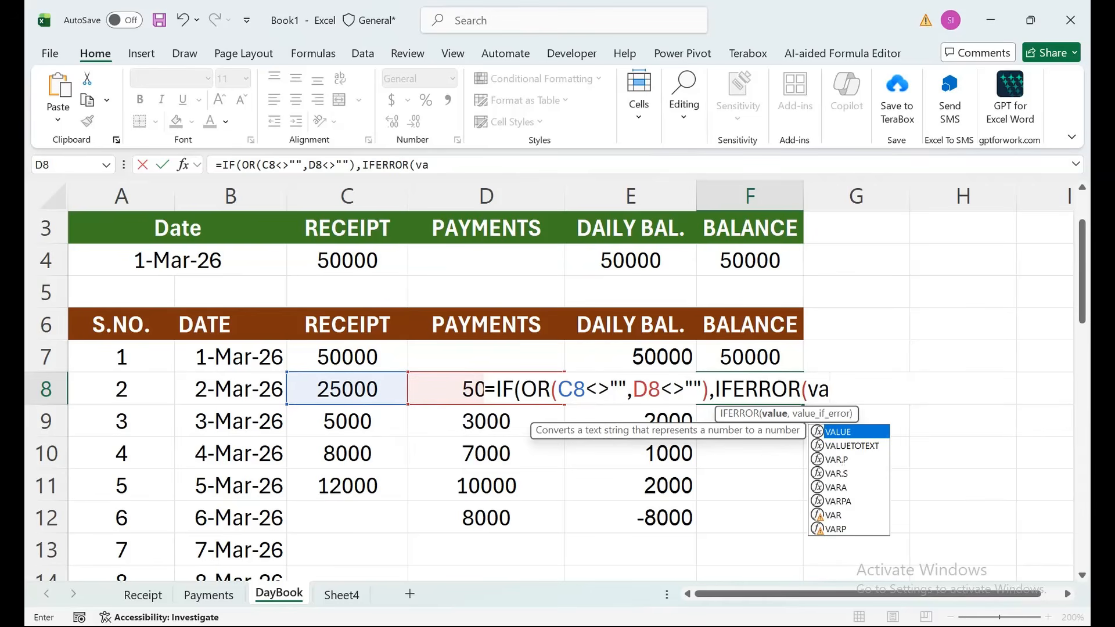
{"action": "key", "text": "Tab"}
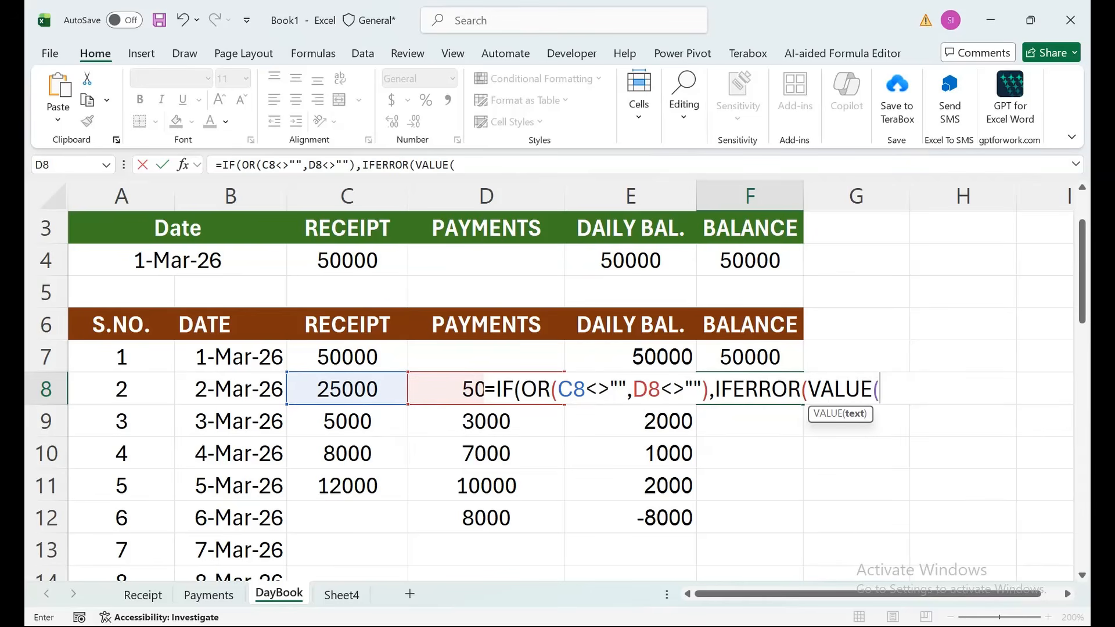
{"action": "key", "text": "Up"}
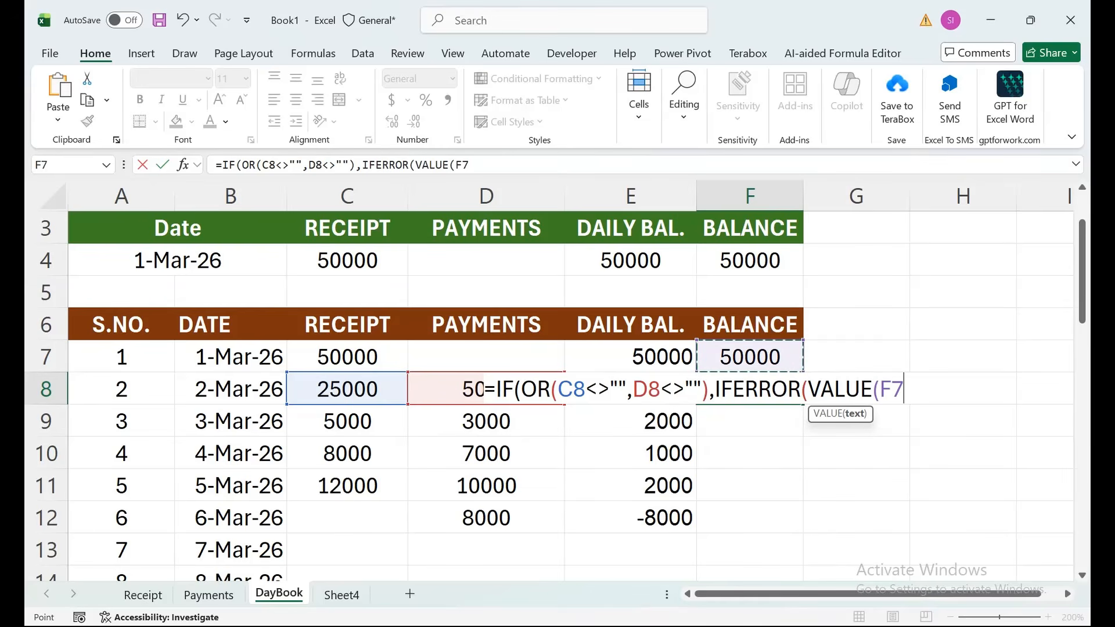
{"action": "type", "text": "),0"}
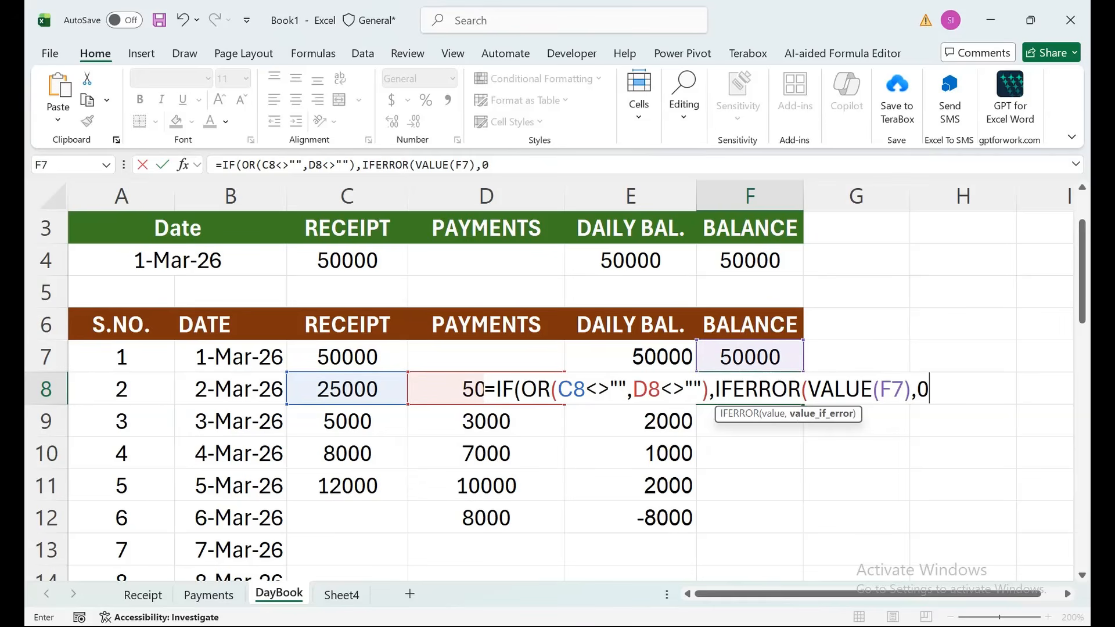
{"action": "type", "text": ")"}
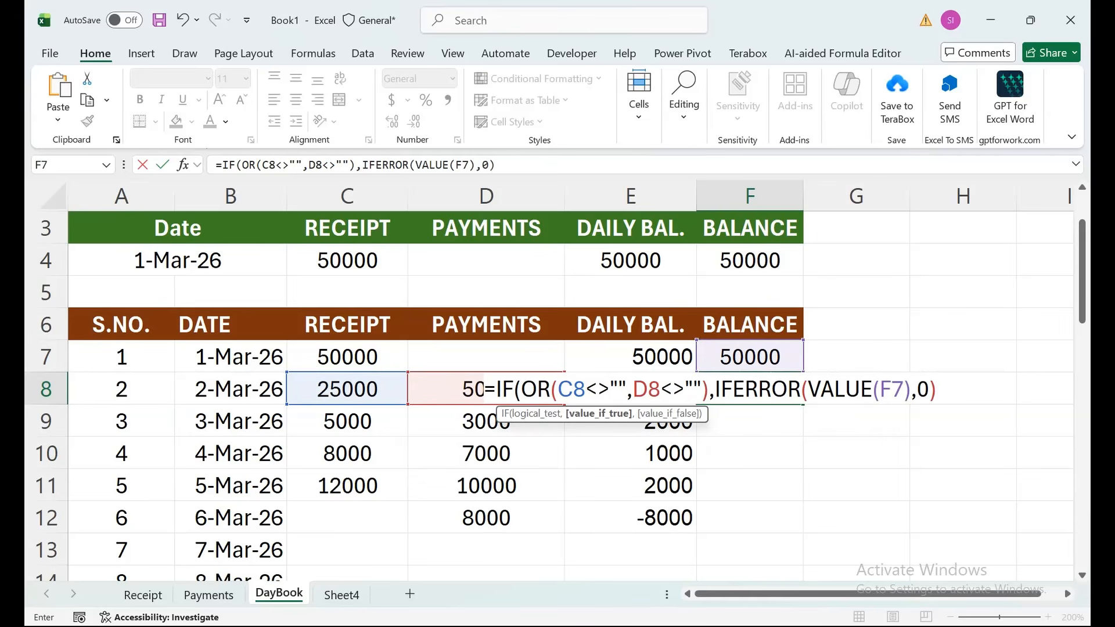
- Extend the F8 formula with +IFERROR(VALUE(C8),0) to add the day's receipt
{"action": "type", "text": "+IF("}
{"action": "key", "text": "BackSpace"}
{"action": "key", "text": "Down"}
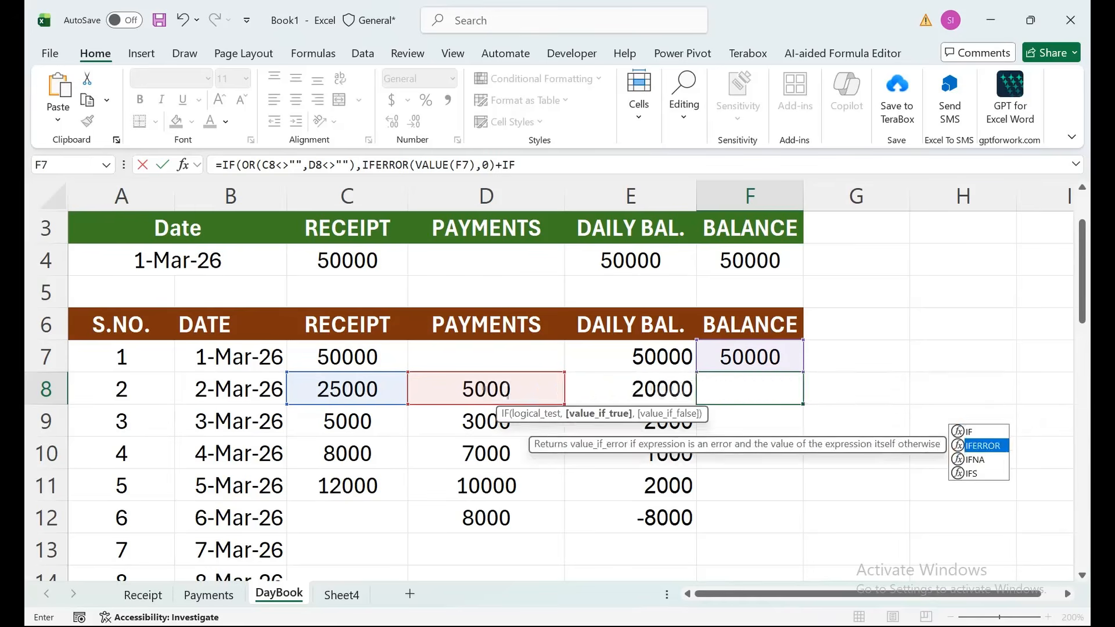
{"action": "key", "text": "Tab"}
{"action": "type", "text": "v"}
{"action": "key", "text": "Tab"}
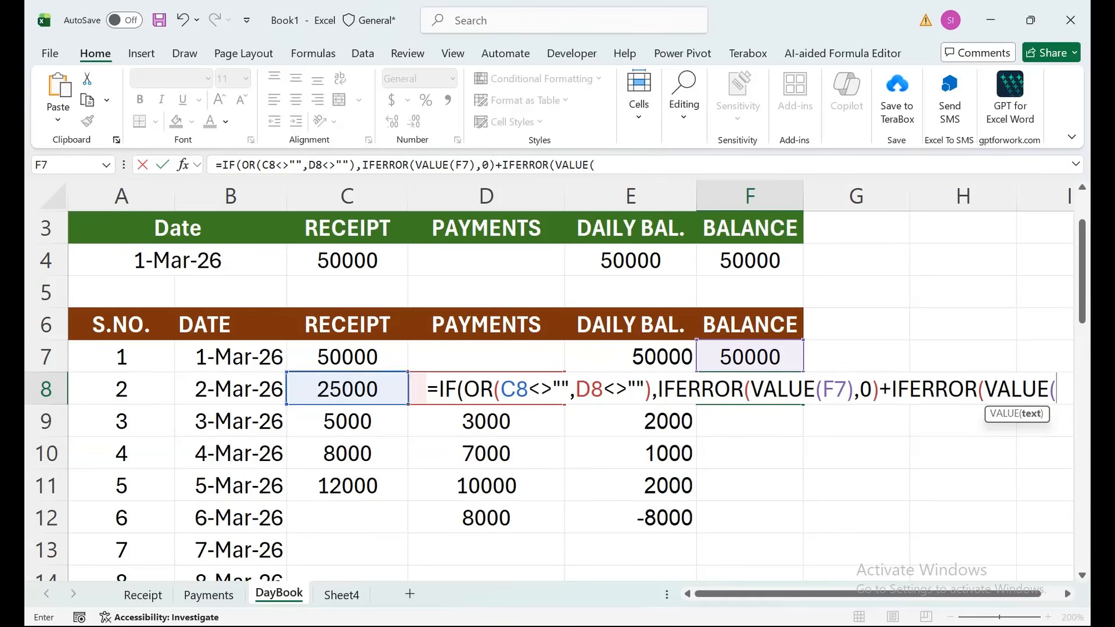
{"action": "left_click", "coordinate": [348, 389]}
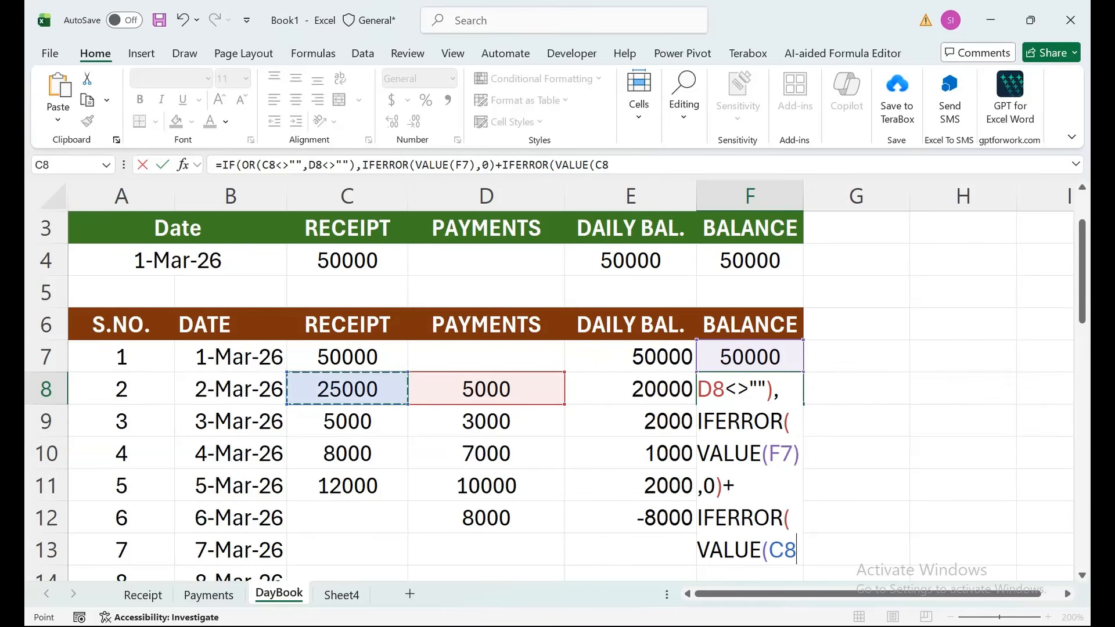
{"action": "type", "text": ")"}
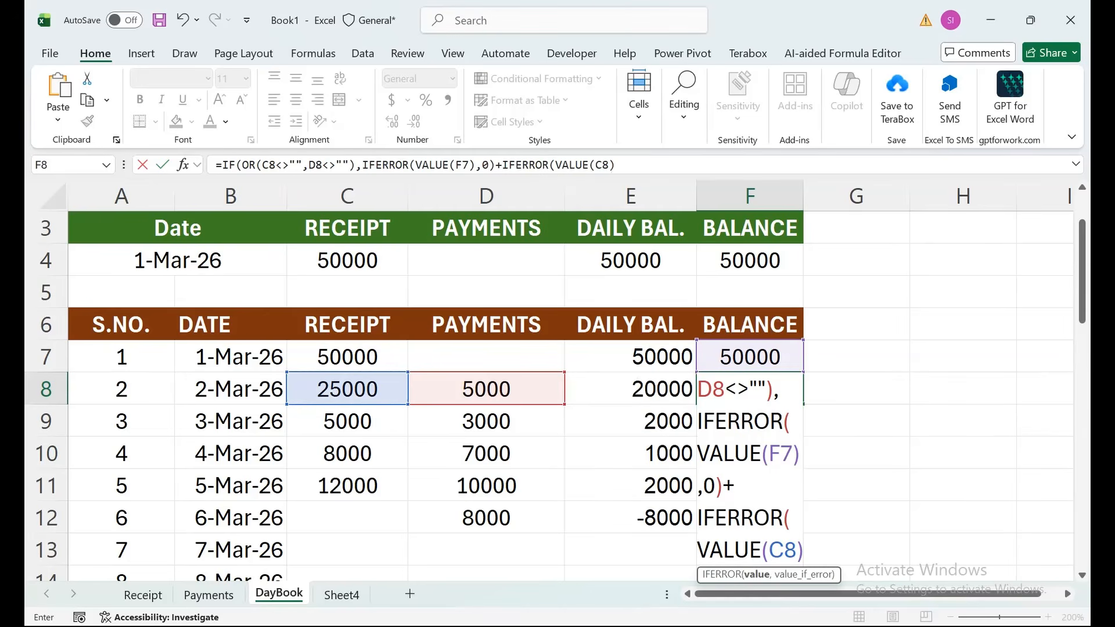
{"action": "type", "text": ",0"}
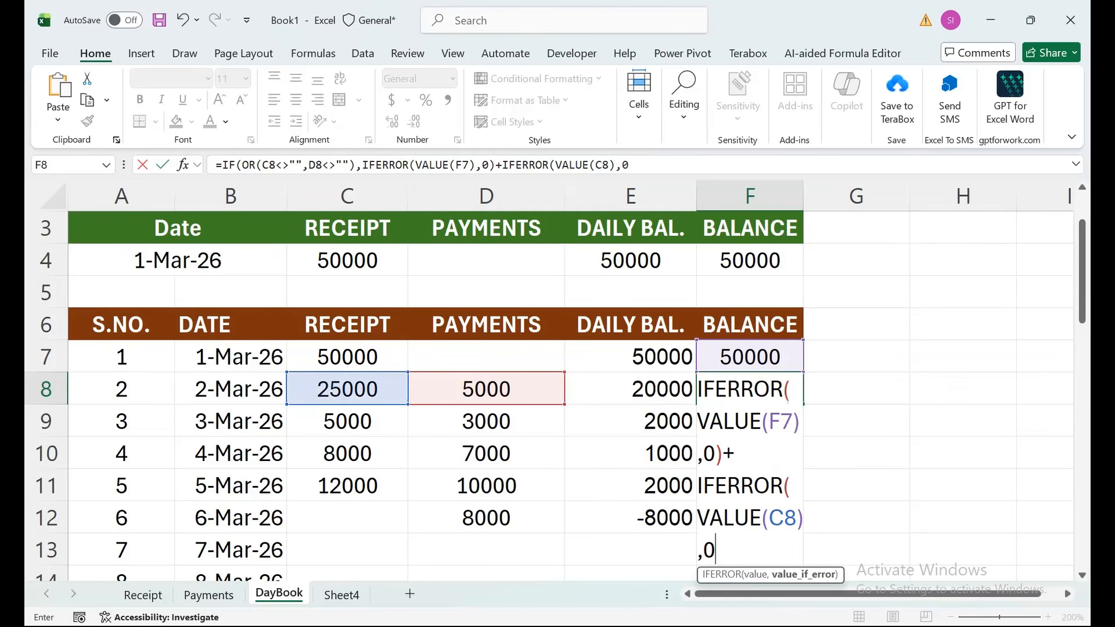
{"action": "type", "text": ")"}
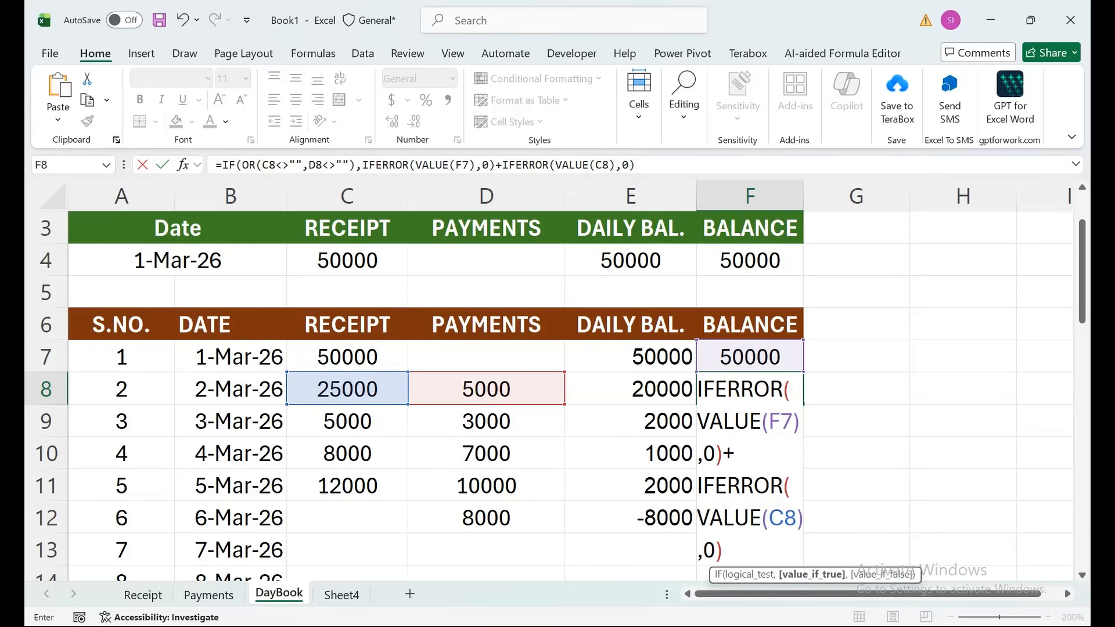
- Complete the F8 formula by subtracting the payment with -IFERROR(VALUE(D8),0) and returning "" when the condition is false
{"action": "type", "text": "-IFERROR("}
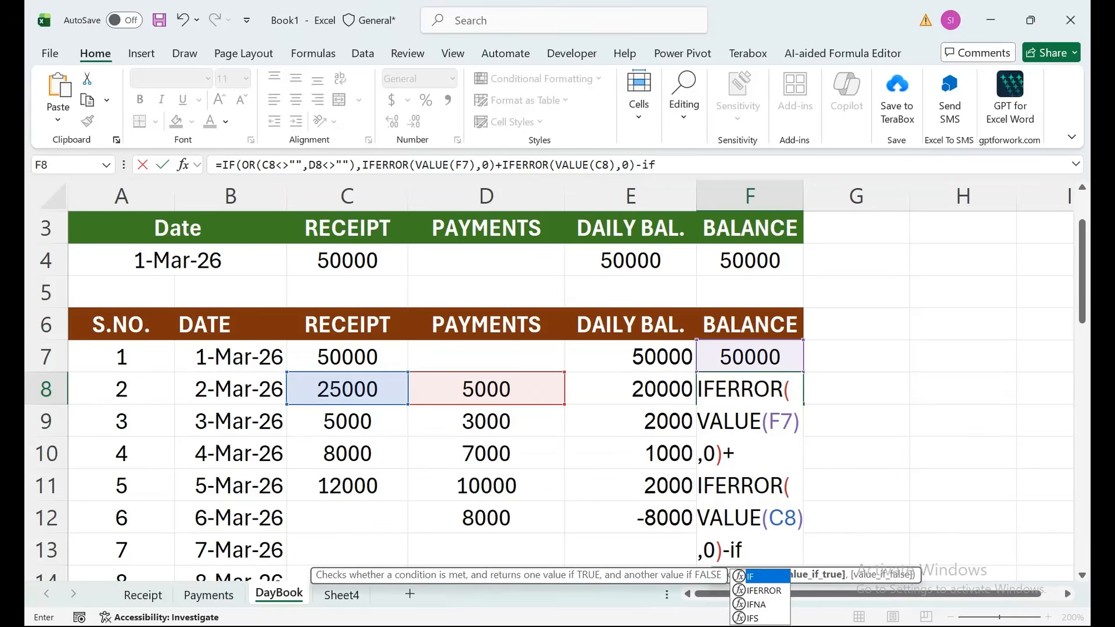
{"action": "type", "text": "va"}
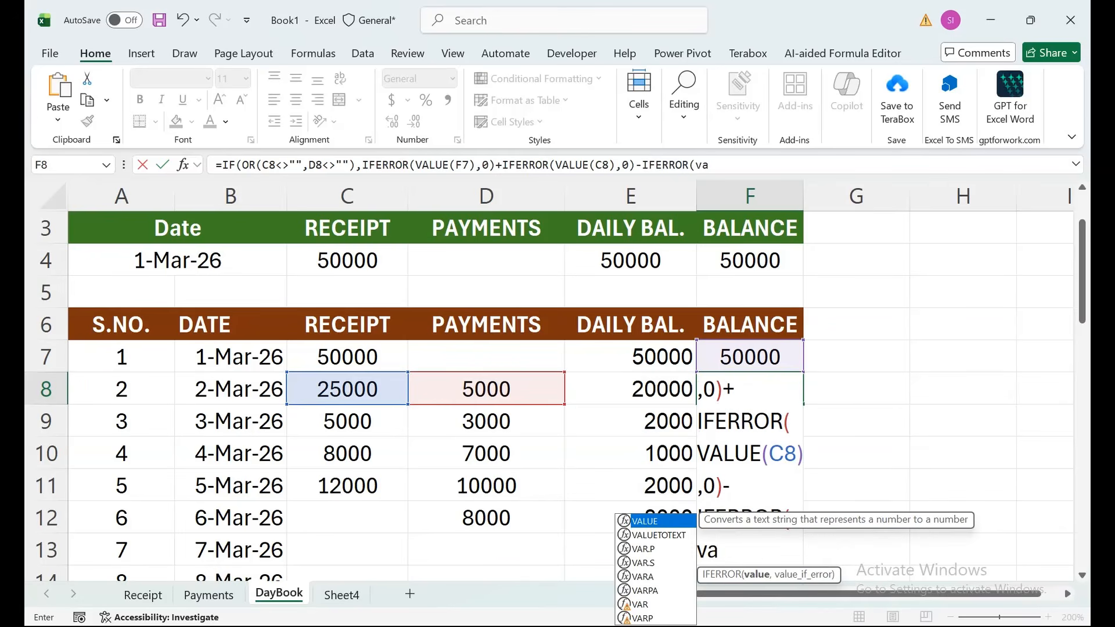
{"action": "key", "text": "Tab"}
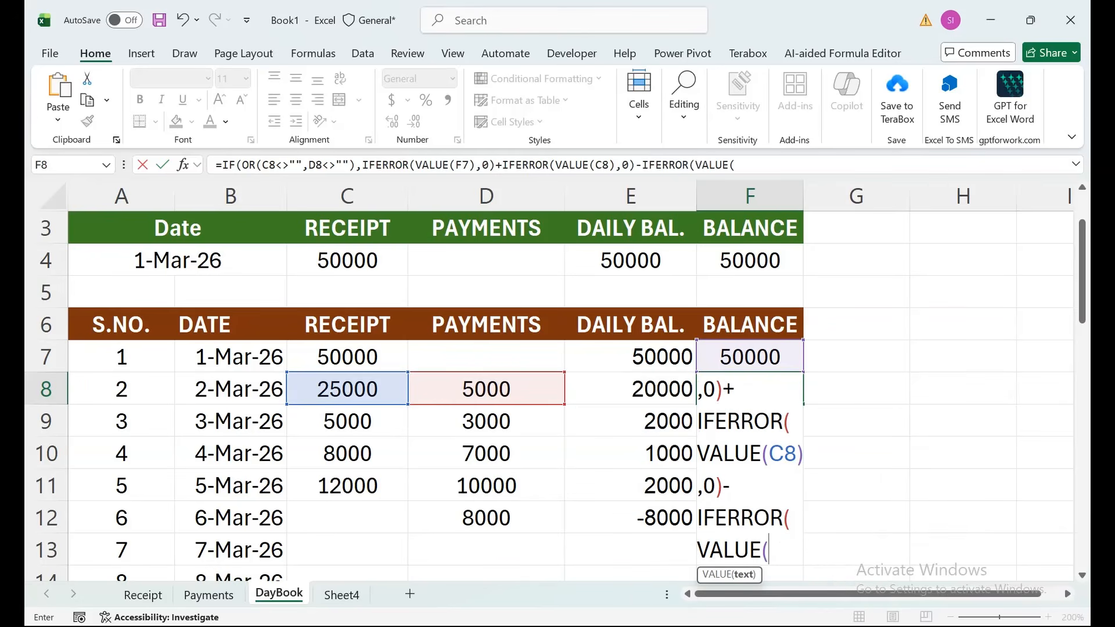
{"action": "left_click", "coordinate": [486, 389]}
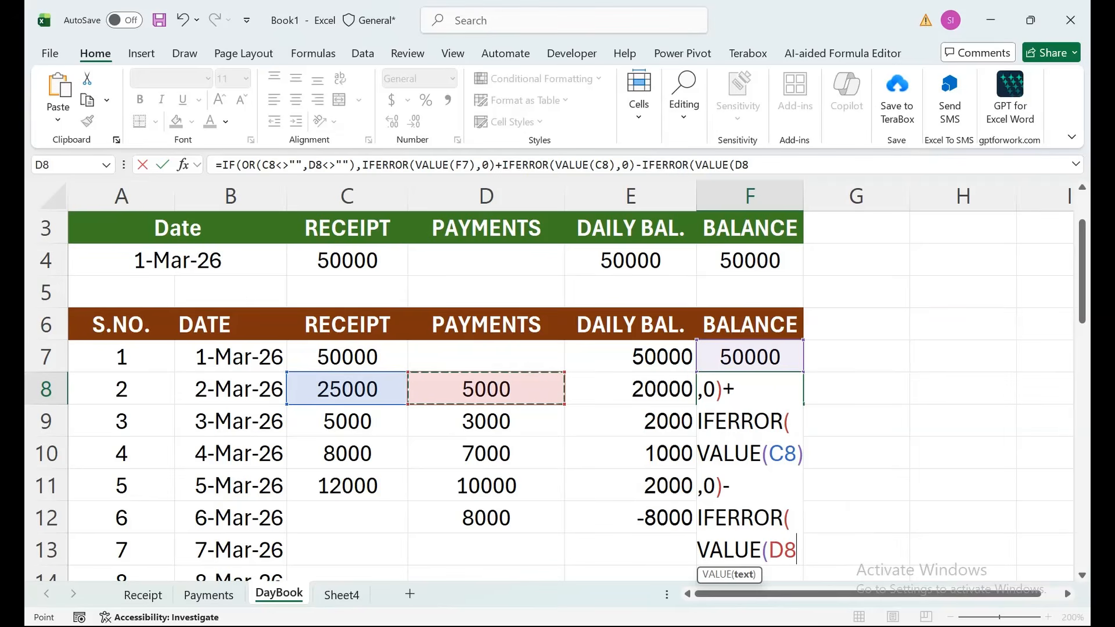
{"action": "type", "text": "),"}
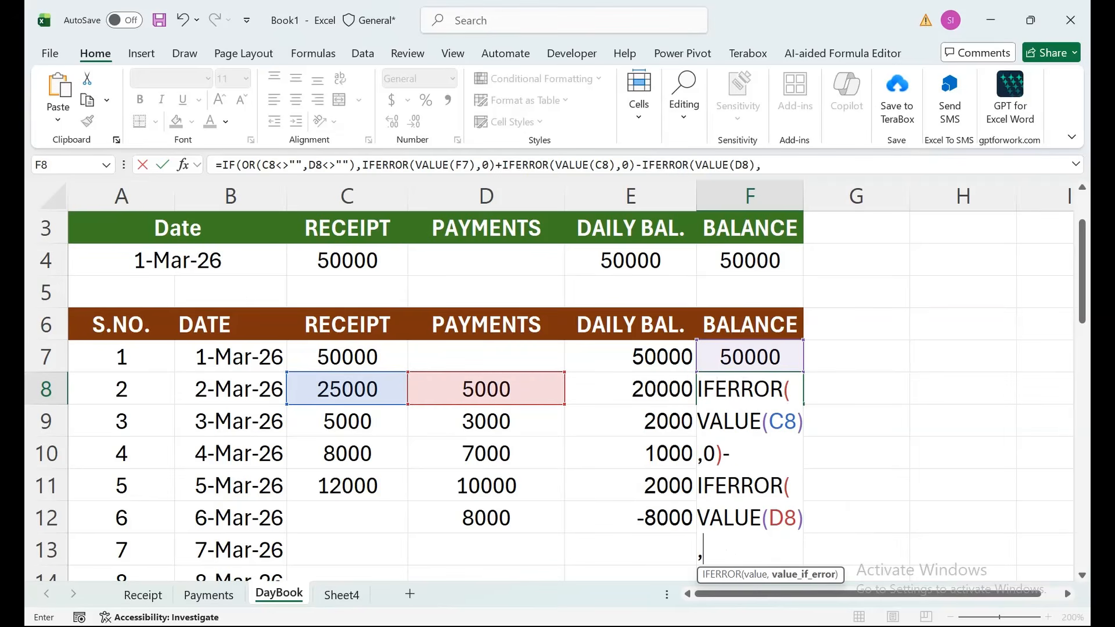
{"action": "type", "text": "0),"}
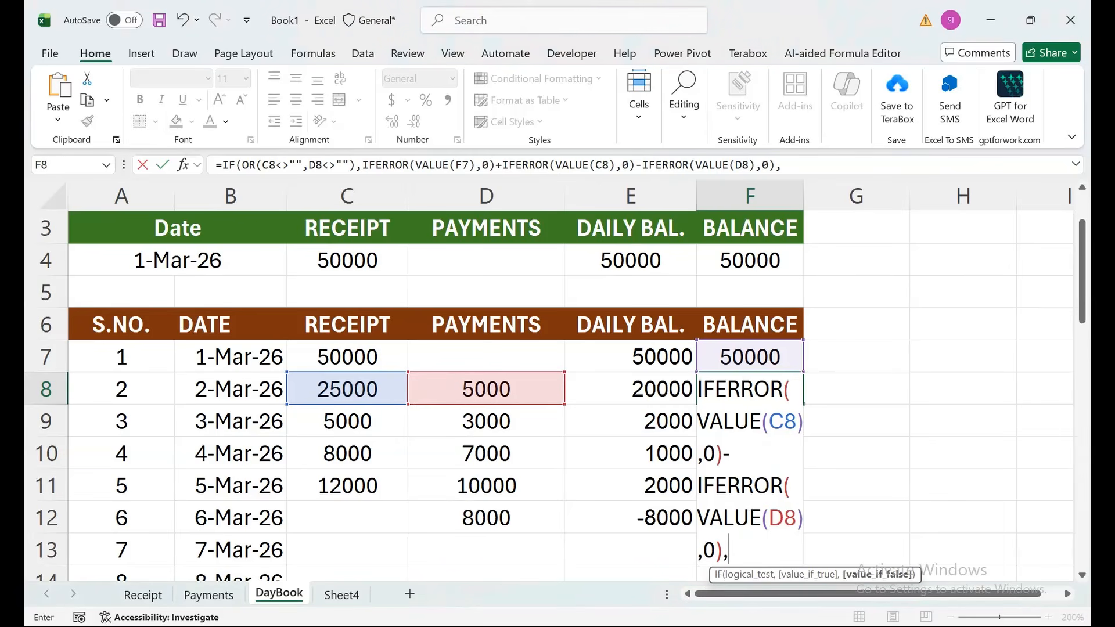
{"action": "type", "text": "\"\")"}
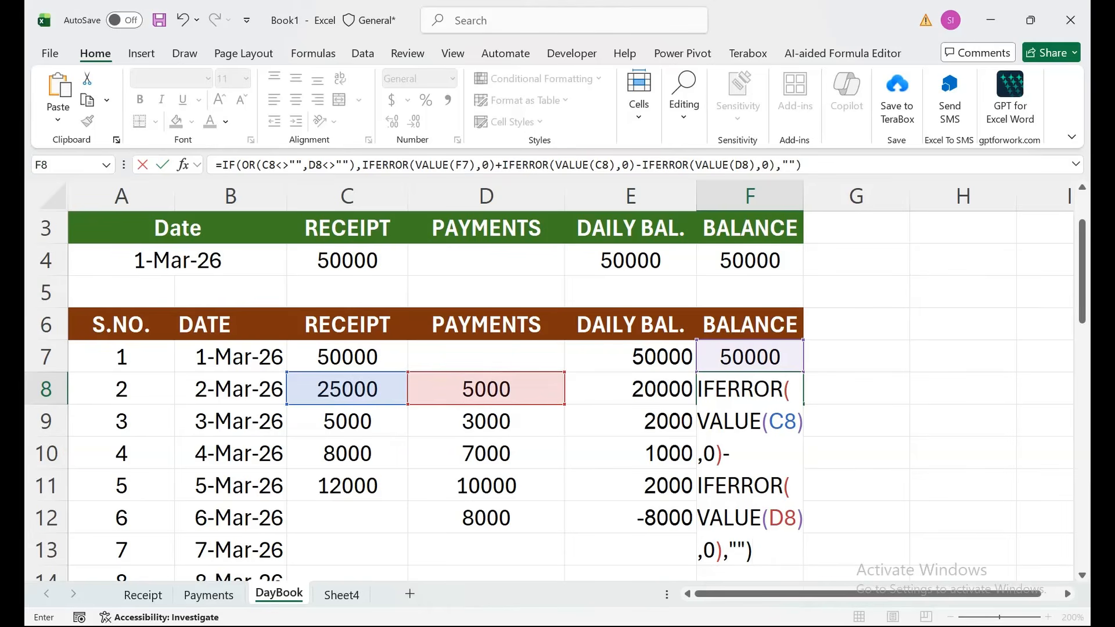
{"action": "key", "text": "Return"}
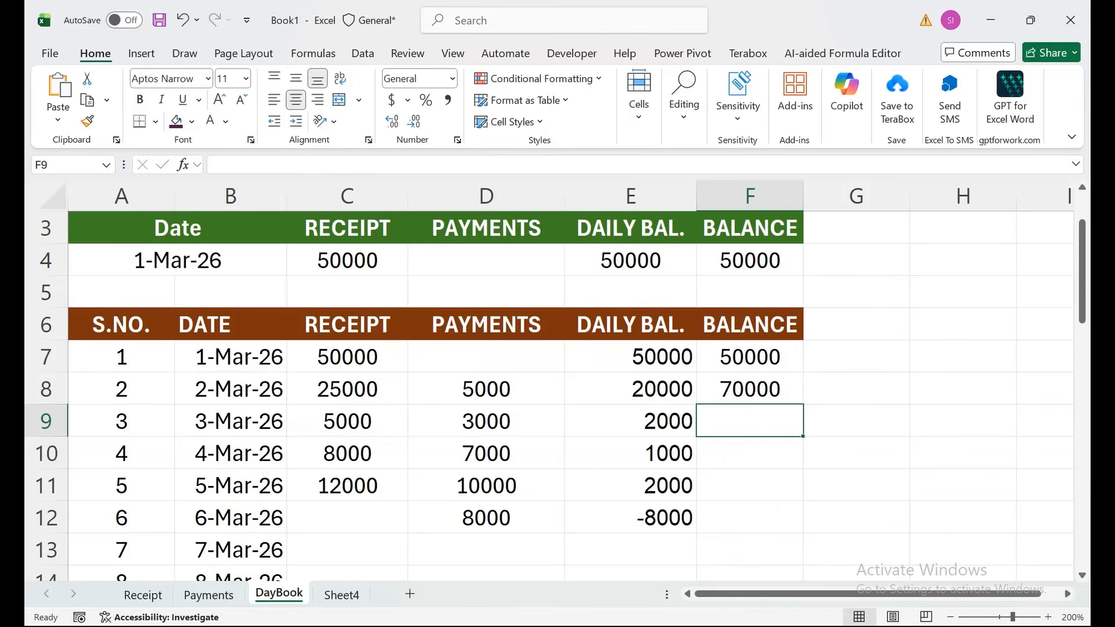
- Fill the F8 running balance formula down through the remaining dates of the lower table's BALANCE column
{"action": "key", "text": "Up"}
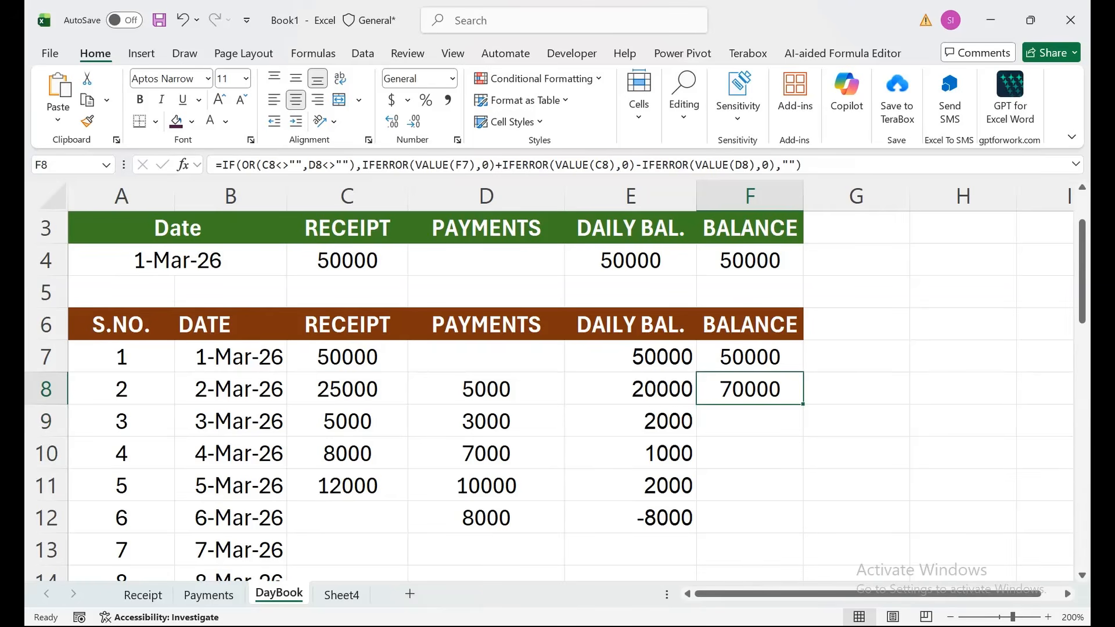
{"action": "left_click", "coordinate": [487, 260]}
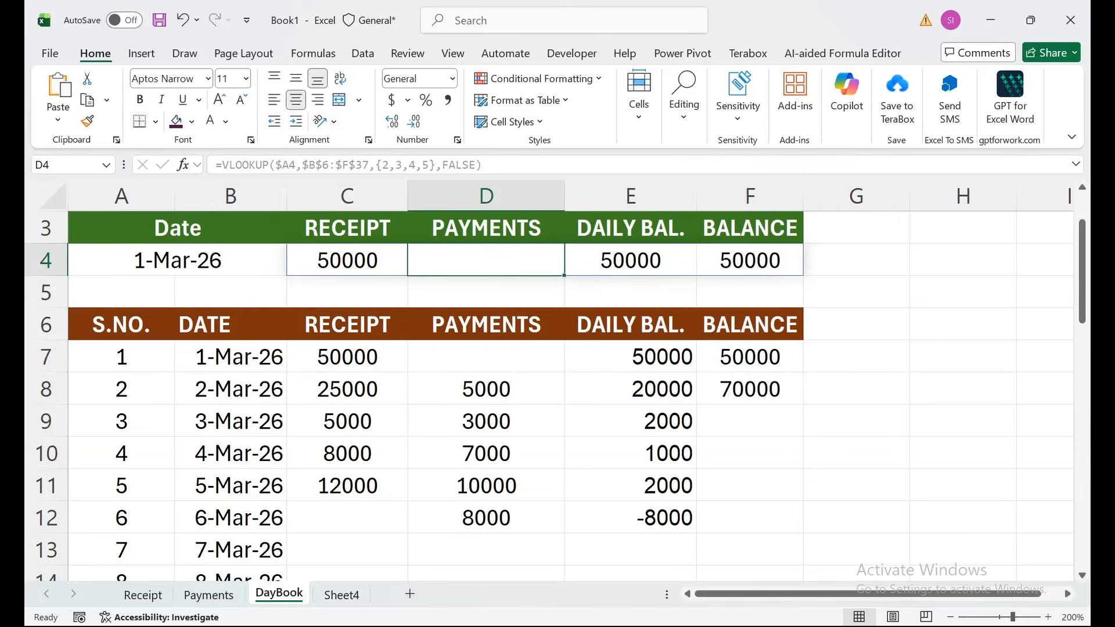
{"action": "left_click", "coordinate": [750, 357]}
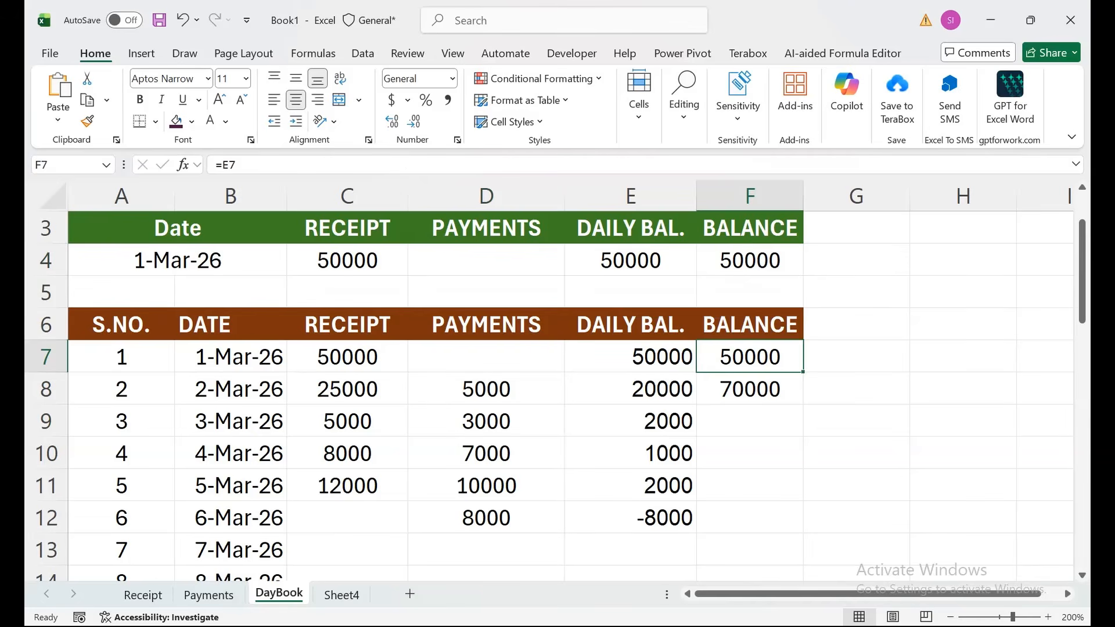
{"action": "left_click", "coordinate": [750, 389]}
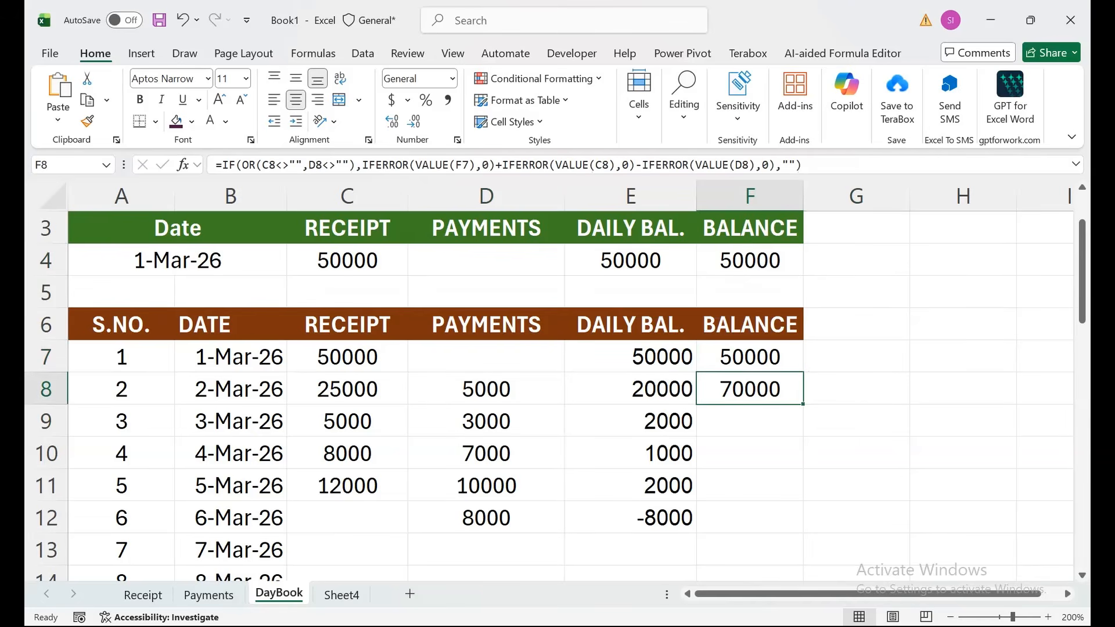
{"action": "left_click_drag", "start_coordinate": [804, 405], "coordinate": [779, 523]}
{"action": "left_click_drag", "start_coordinate": [1082, 482], "coordinate": [1083, 240]}
{"action": "left_click", "coordinate": [750, 518]}
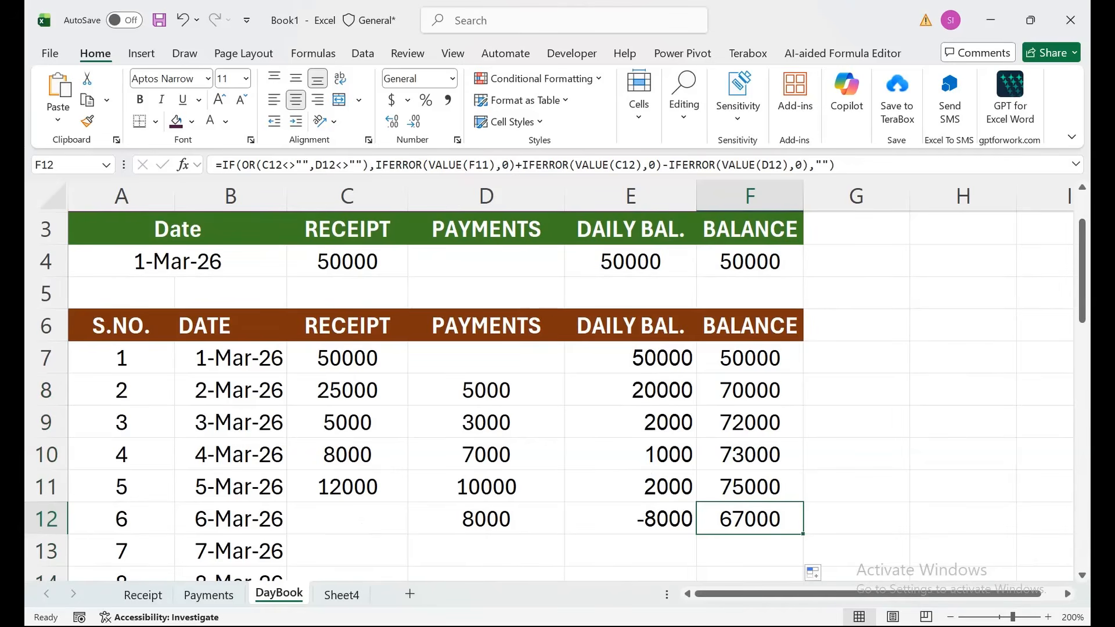
- Choose 2-Mar-26 as the lookup date in A4 and check row 4's figures against that date's row in the lower table
{"action": "left_click_drag", "start_coordinate": [750, 455], "coordinate": [750, 232]}
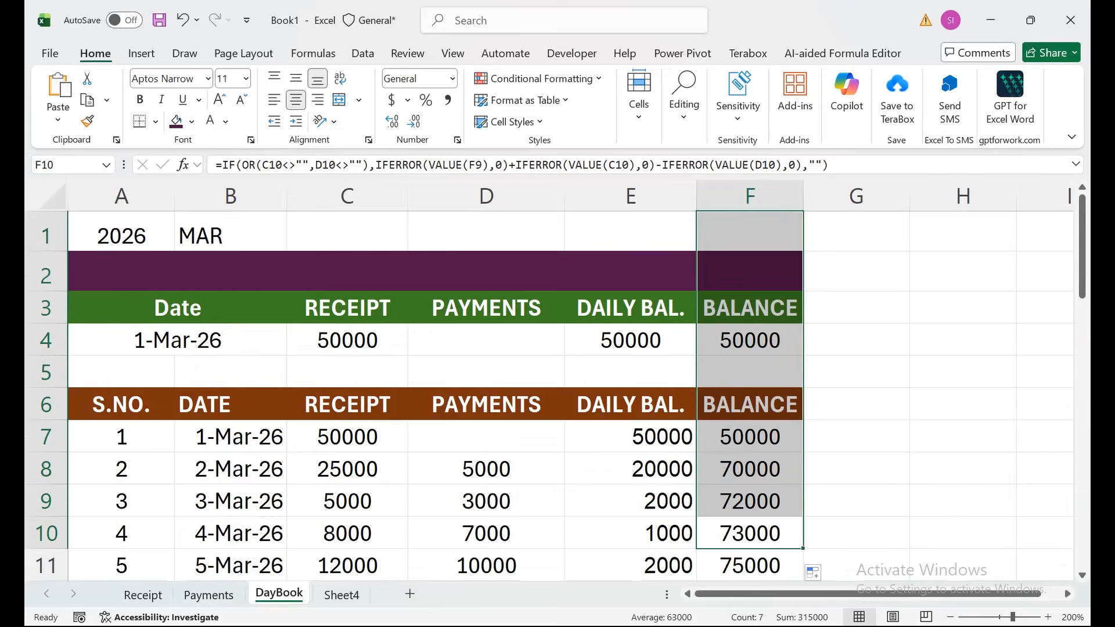
{"action": "left_click", "coordinate": [178, 341]}
{"action": "key", "text": "alt+Down"}
{"action": "key", "text": "Down"}
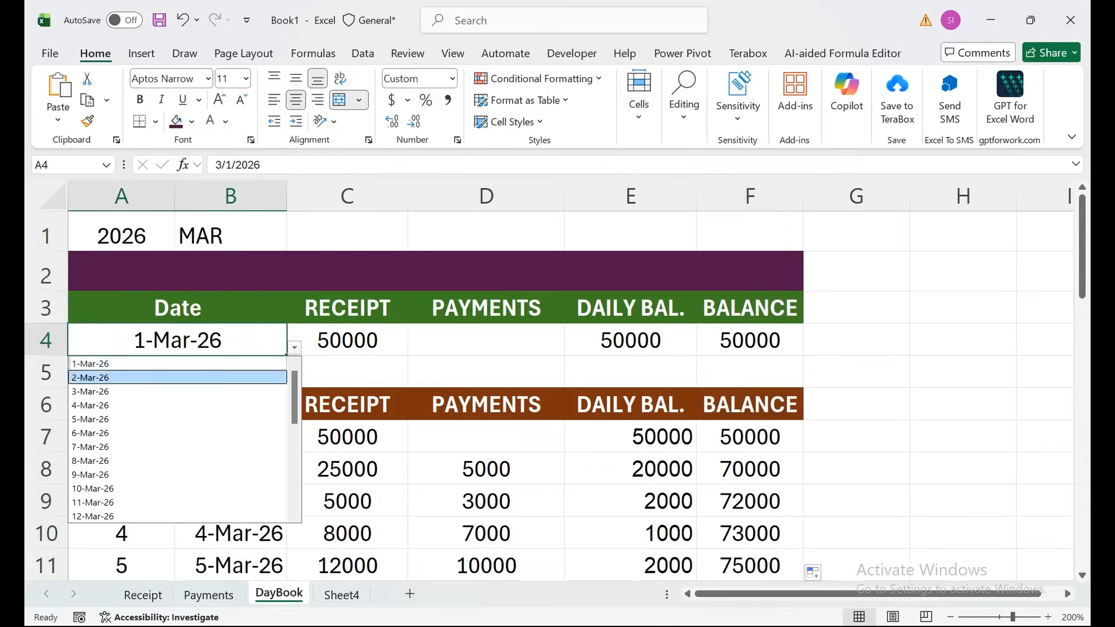
{"action": "key", "text": "Return"}
{"action": "left_click", "coordinate": [347, 340]}
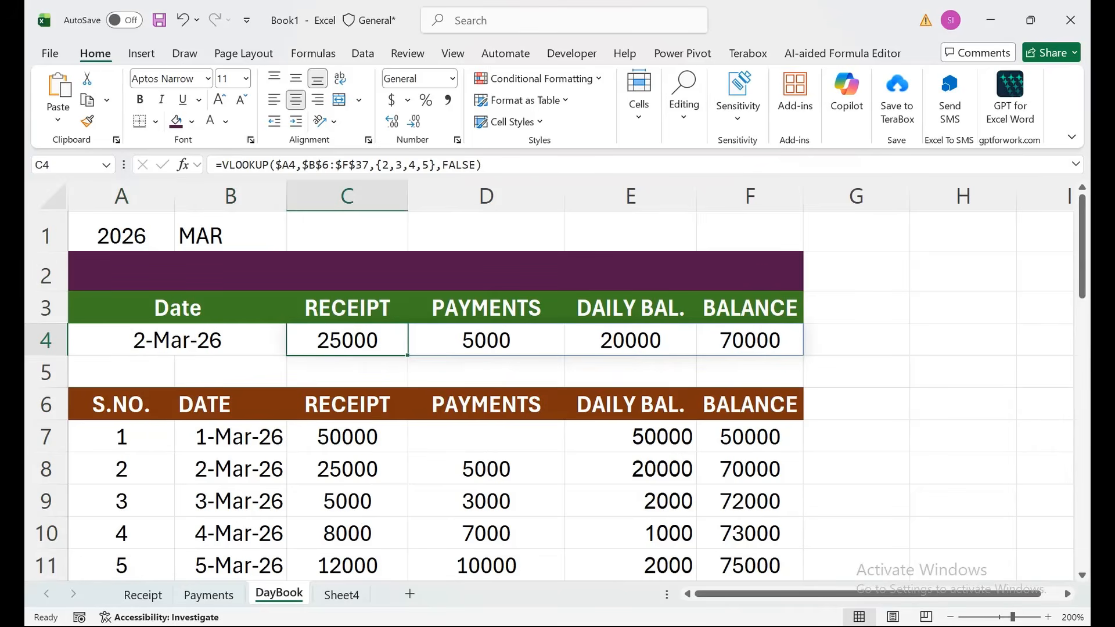
{"action": "left_click", "coordinate": [348, 469]}
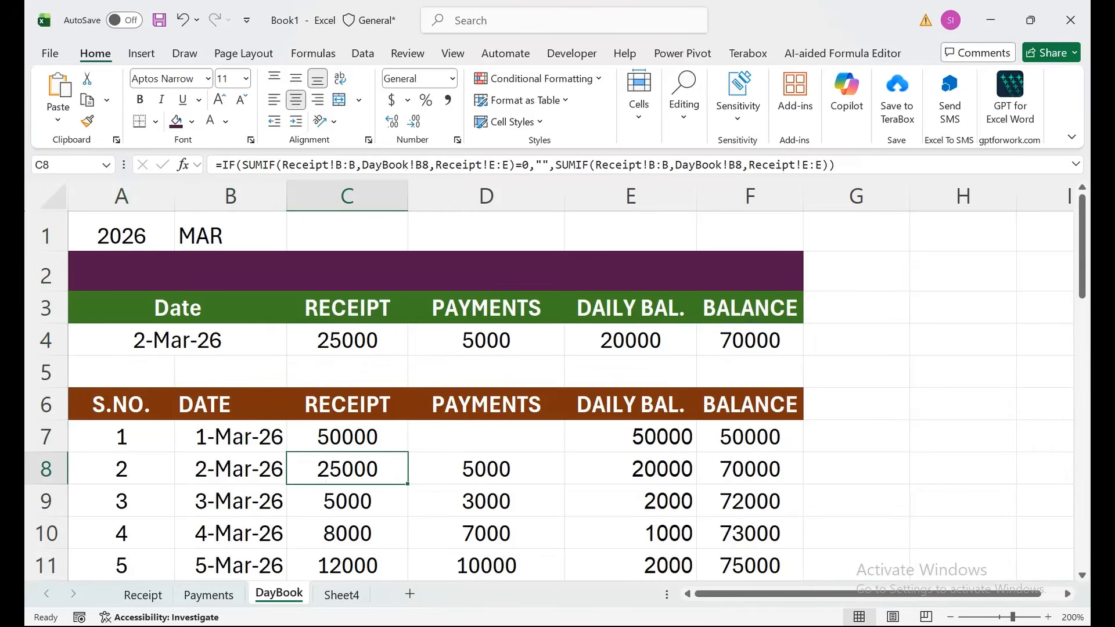
{"action": "left_click", "coordinate": [486, 469]}
{"action": "left_click", "coordinate": [486, 341]}
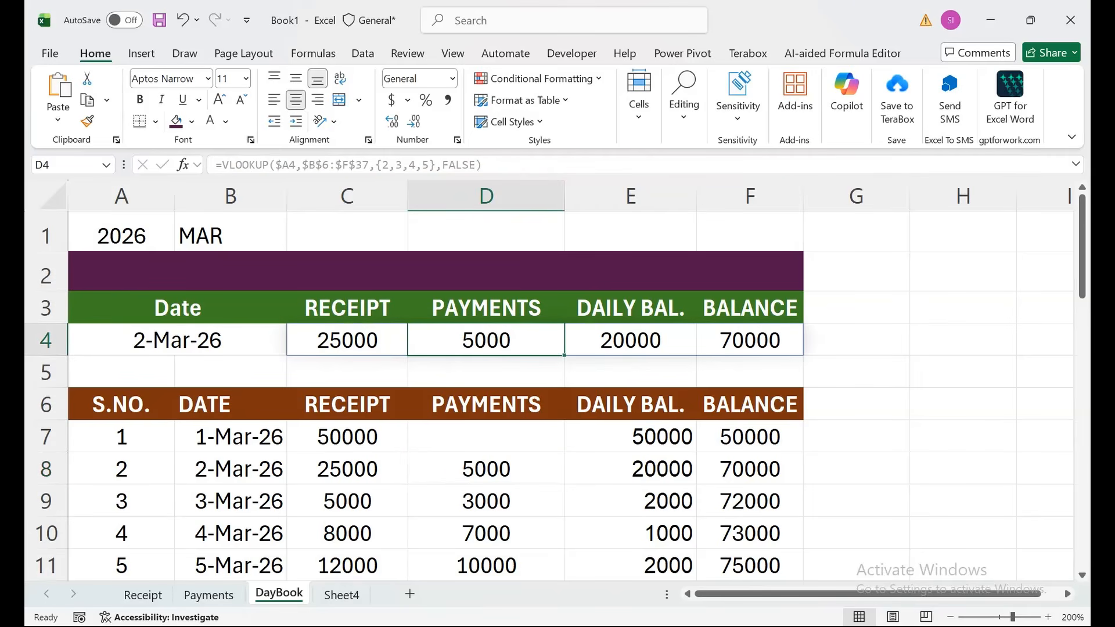
{"action": "left_click", "coordinate": [631, 469]}
{"action": "left_click", "coordinate": [750, 340]}
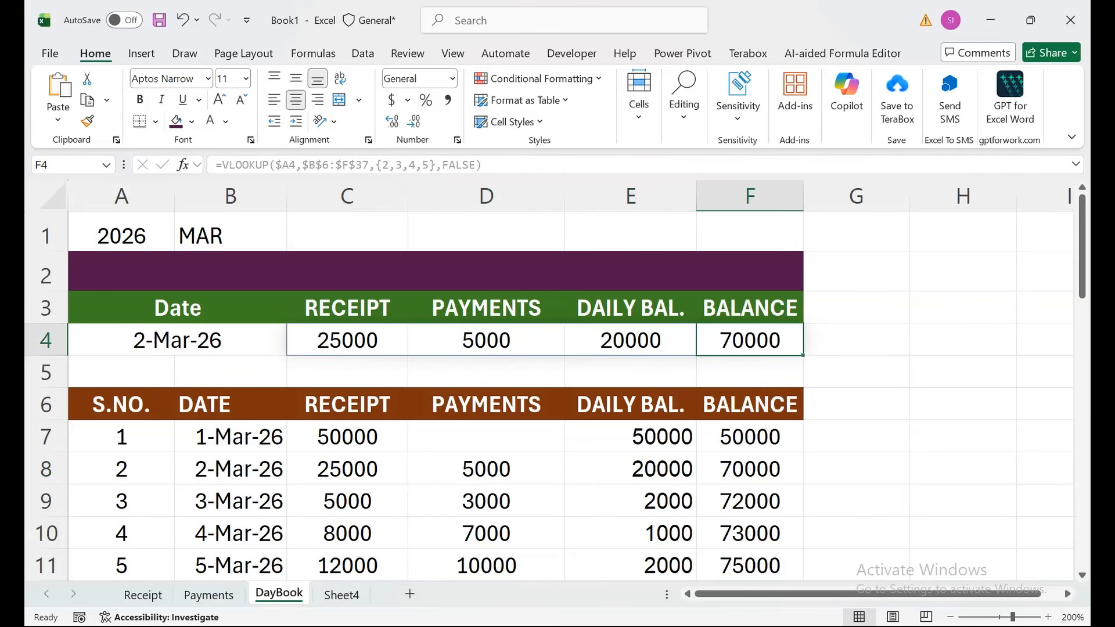
- Merge and center A2:B2 above the Date header and enter the title "Search By Date"
{"action": "left_click_drag", "start_coordinate": [221, 373], "coordinate": [152, 373]}
{"action": "left_click_drag", "start_coordinate": [131, 272], "coordinate": [226, 272]}
{"action": "left_click", "coordinate": [340, 100]}
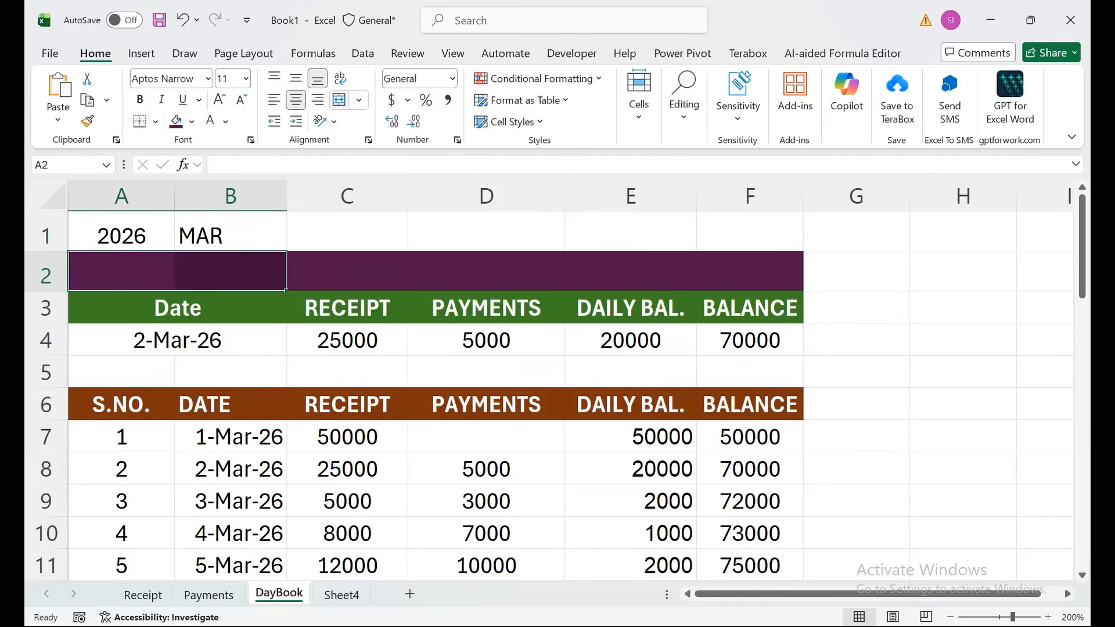
{"action": "type", "text": "Searc"}
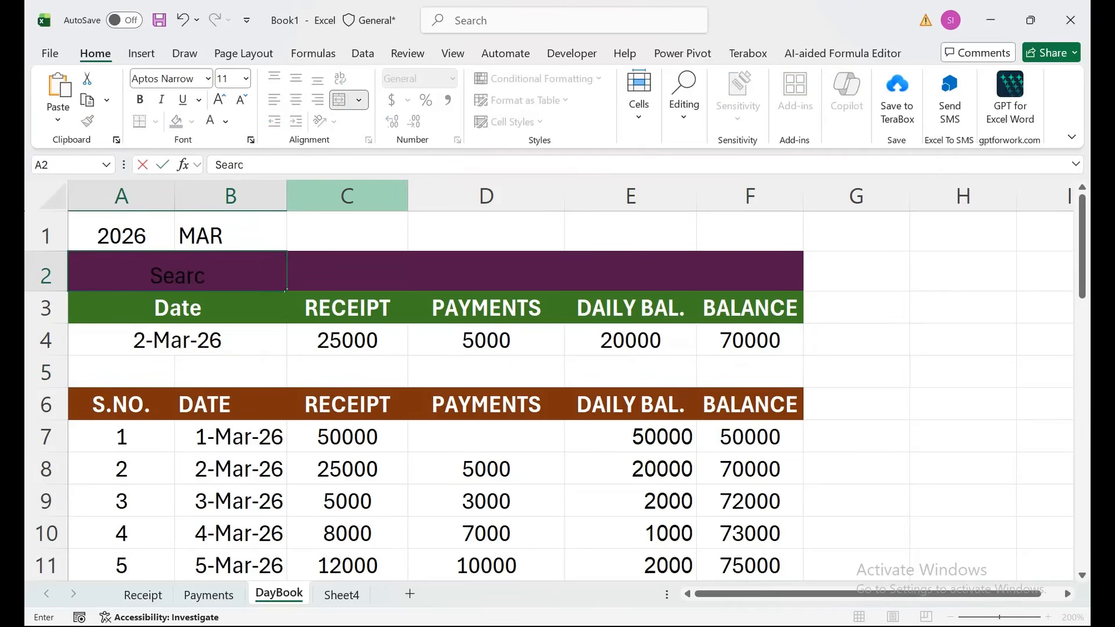
{"action": "type", "text": "h By"}
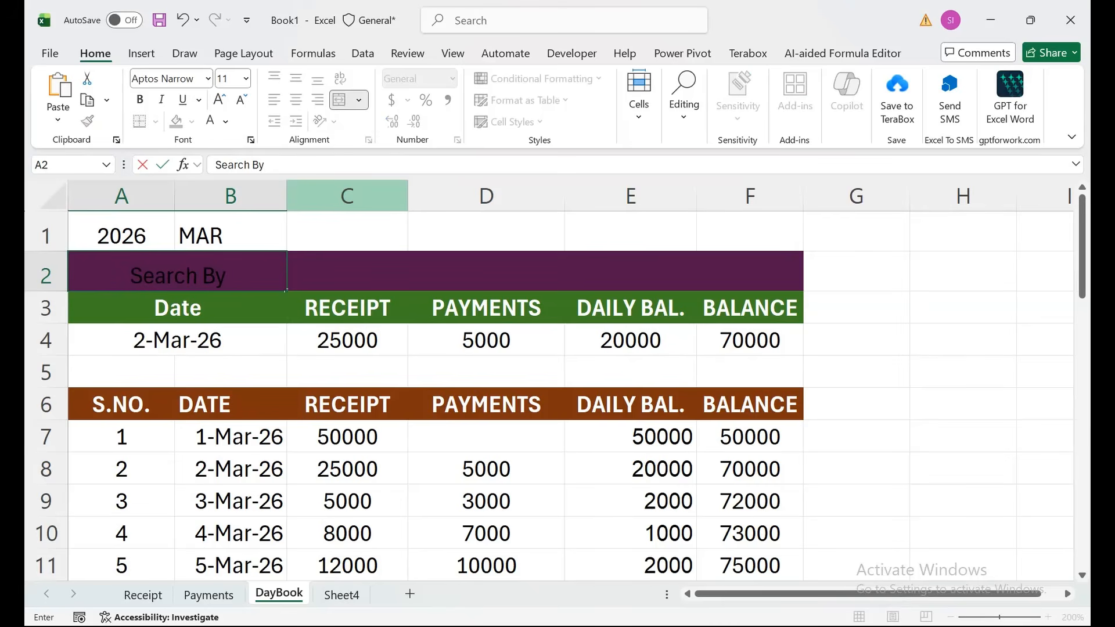
{"action": "type", "text": " Date"}
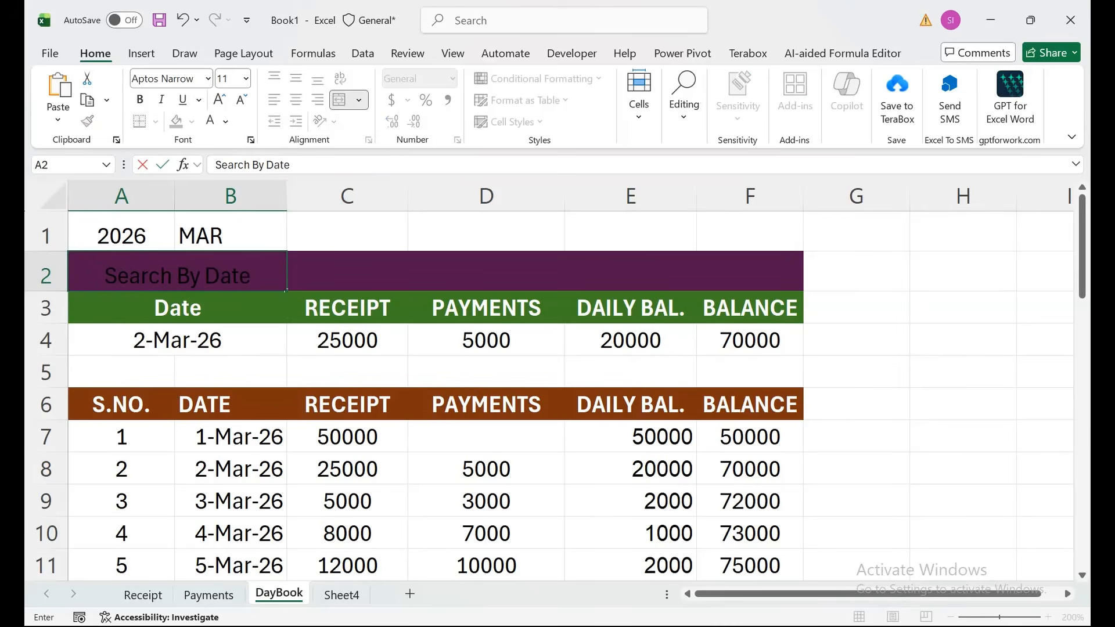
{"action": "left_click_drag", "start_coordinate": [230, 367], "coordinate": [226, 347]}
- Format the Search By Date title with white bold text and middle vertical alignment
{"action": "left_click", "coordinate": [198, 273]}
{"action": "left_click", "coordinate": [210, 121]}
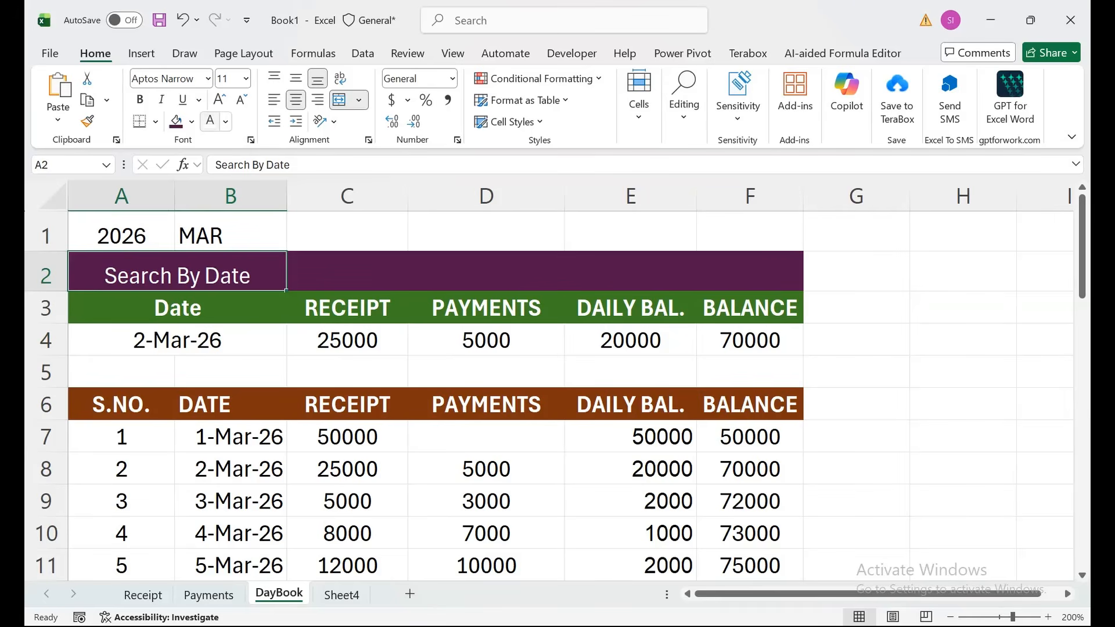
{"action": "left_click", "coordinate": [140, 99]}
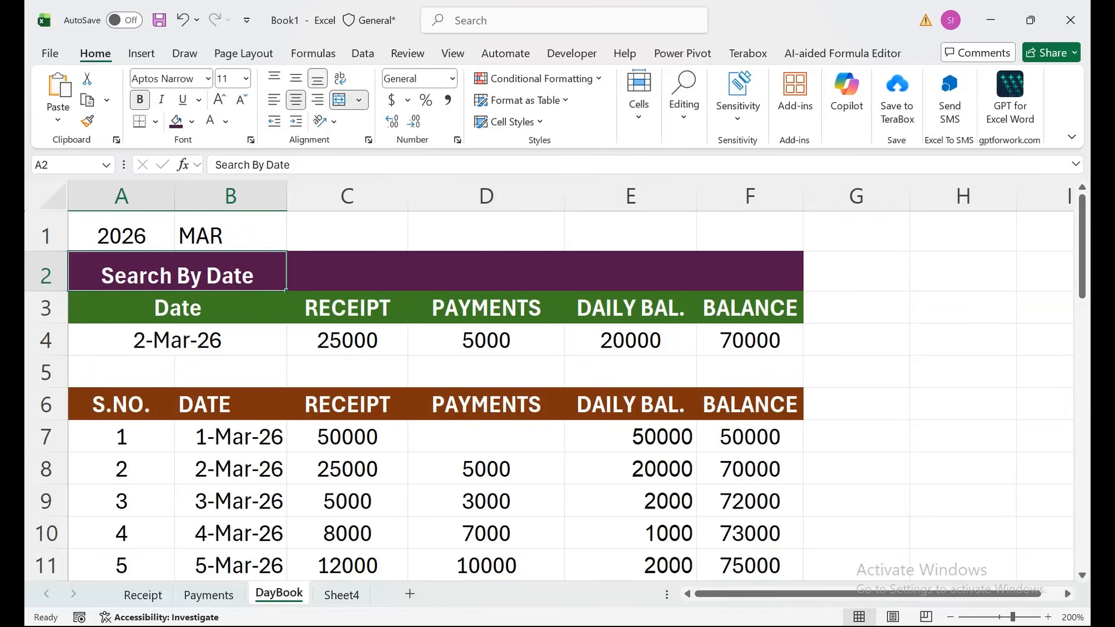
{"action": "left_click", "coordinate": [296, 78]}
{"action": "left_click", "coordinate": [348, 341]}
{"action": "left_click", "coordinate": [486, 437]}
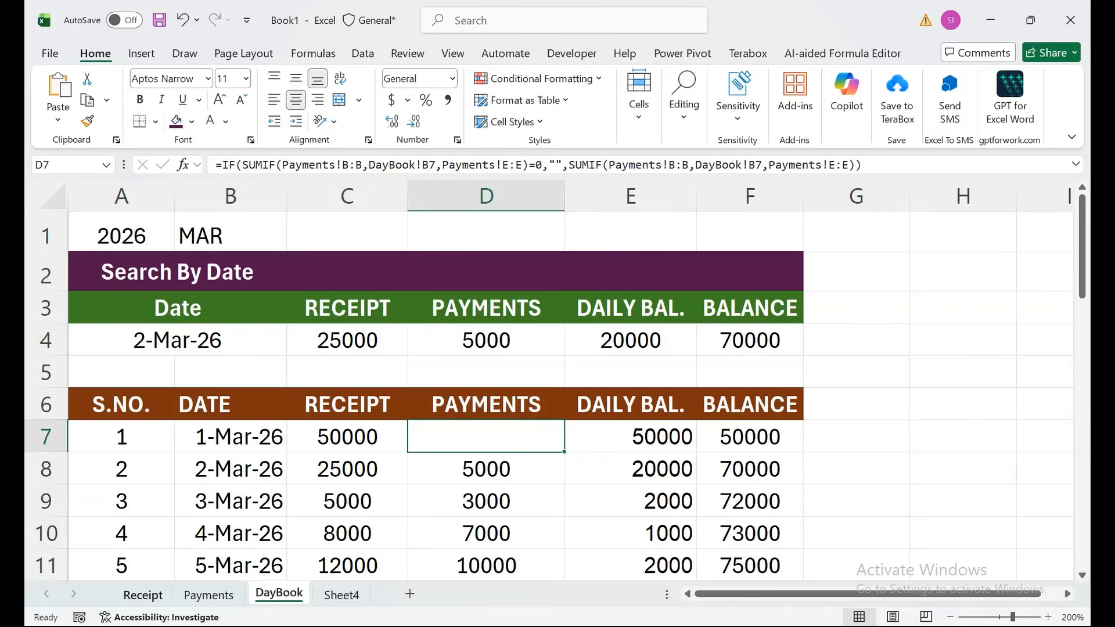
- Review the dated entries on the Receipt and Payments sheets and return to the DayBook sheet
{"action": "left_click", "coordinate": [143, 595]}
{"action": "left_click_drag", "start_coordinate": [328, 295], "coordinate": [218, 226]}
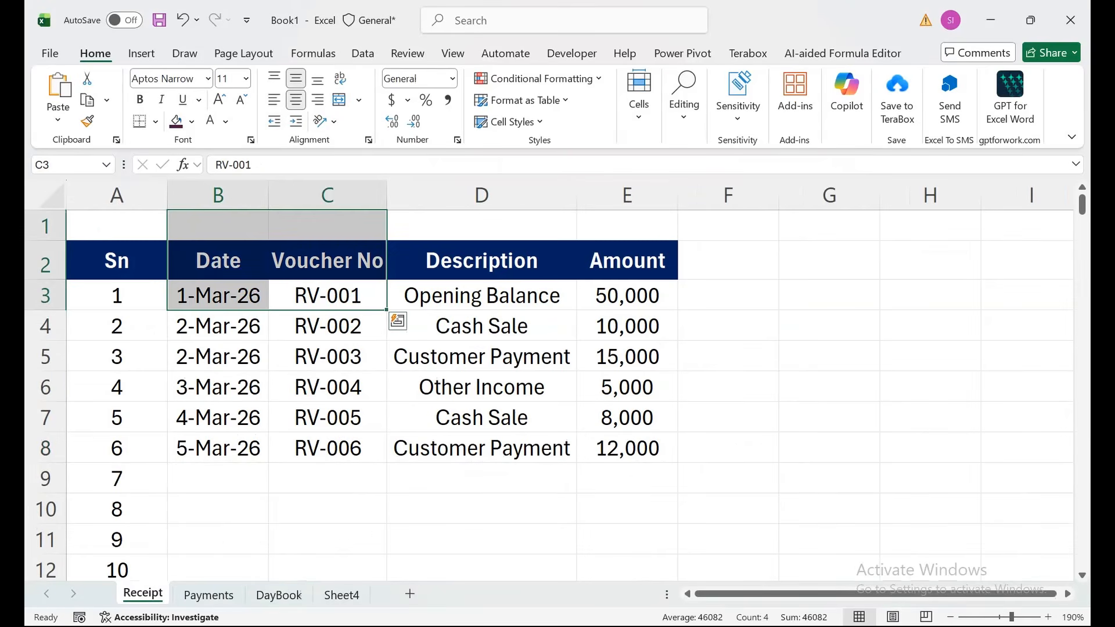
{"action": "left_click", "coordinate": [208, 595]}
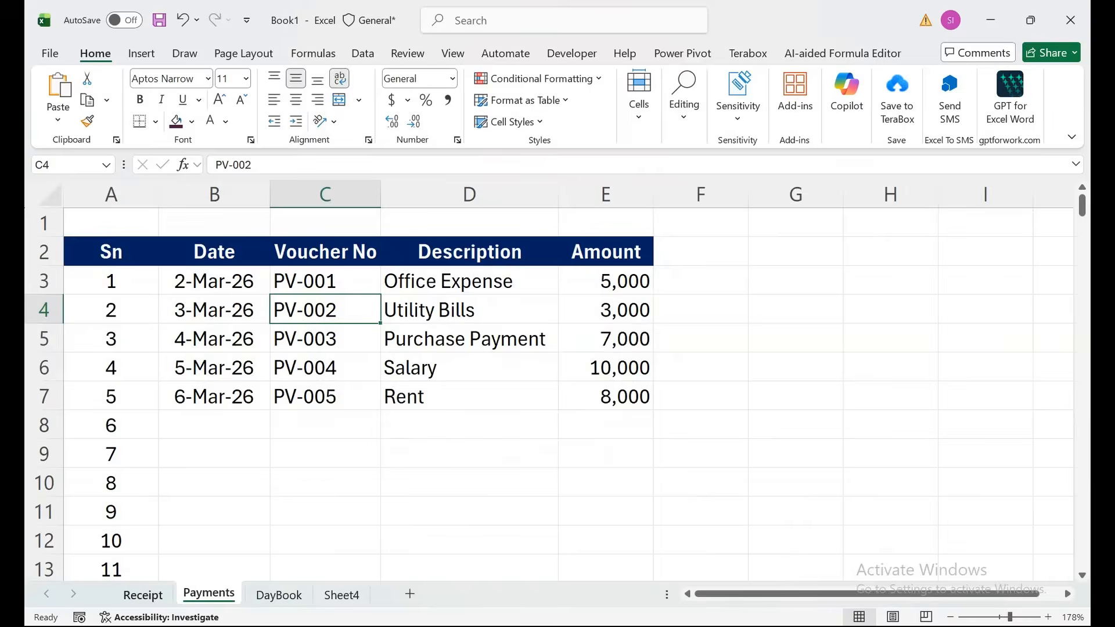
{"action": "left_click", "coordinate": [142, 595]}
{"action": "left_click", "coordinate": [217, 418]}
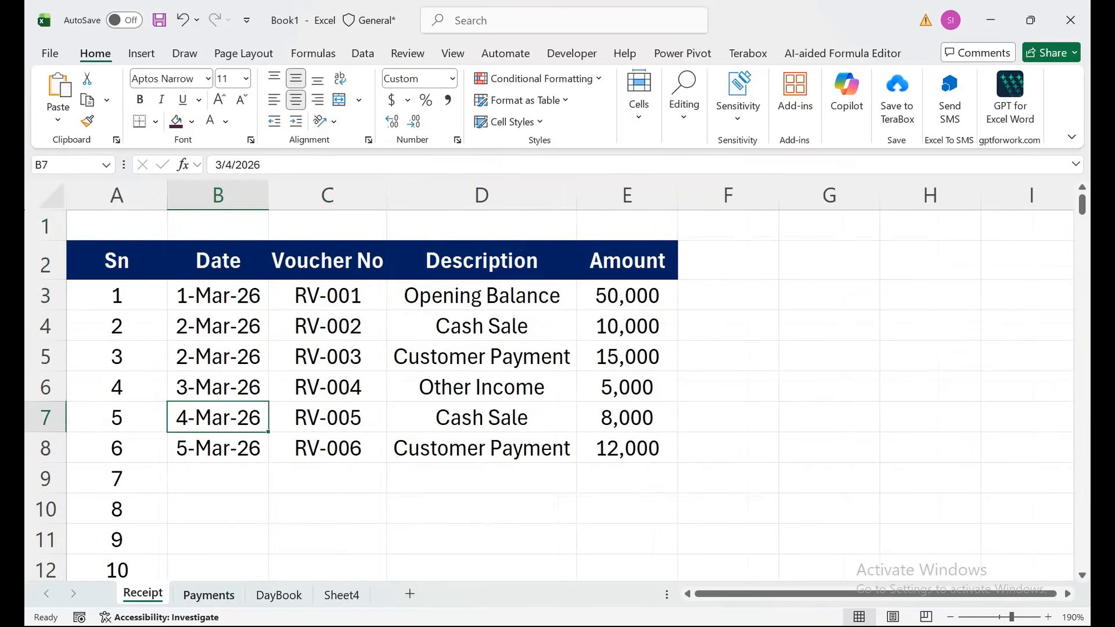
{"action": "left_click", "coordinate": [208, 595]}
{"action": "left_click", "coordinate": [279, 595]}
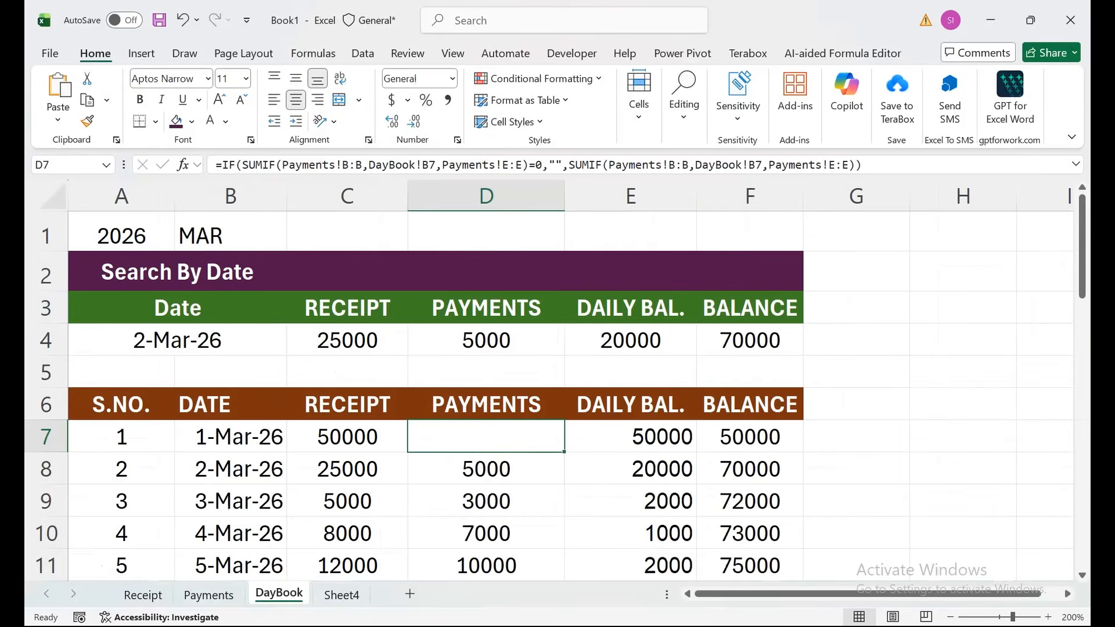
- Fill the lookup result row A4:F4 with light green and shrink the blank row 5 to a narrow gap
{"action": "left_click", "coordinate": [177, 340]}
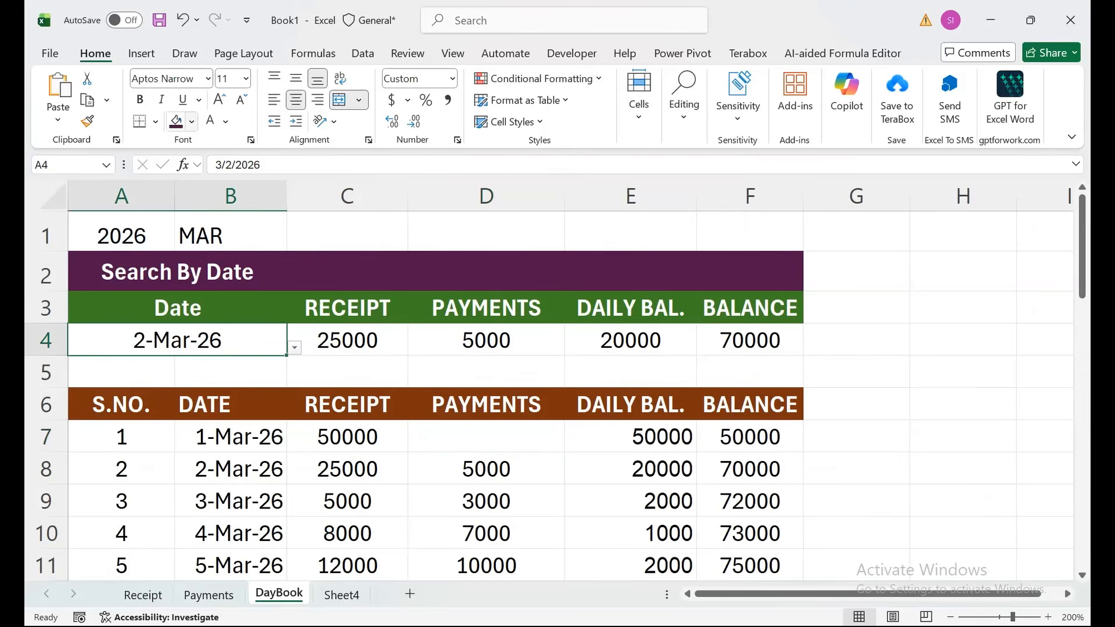
{"action": "left_click", "coordinate": [487, 468]}
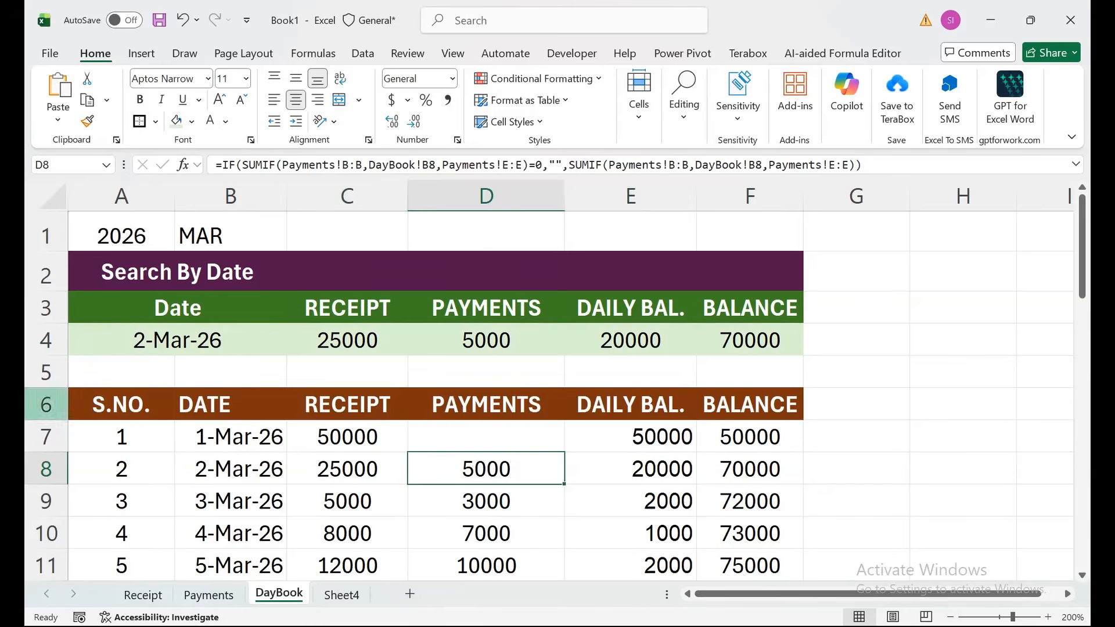
{"action": "left_click_drag", "start_coordinate": [47, 387], "coordinate": [47, 377]}
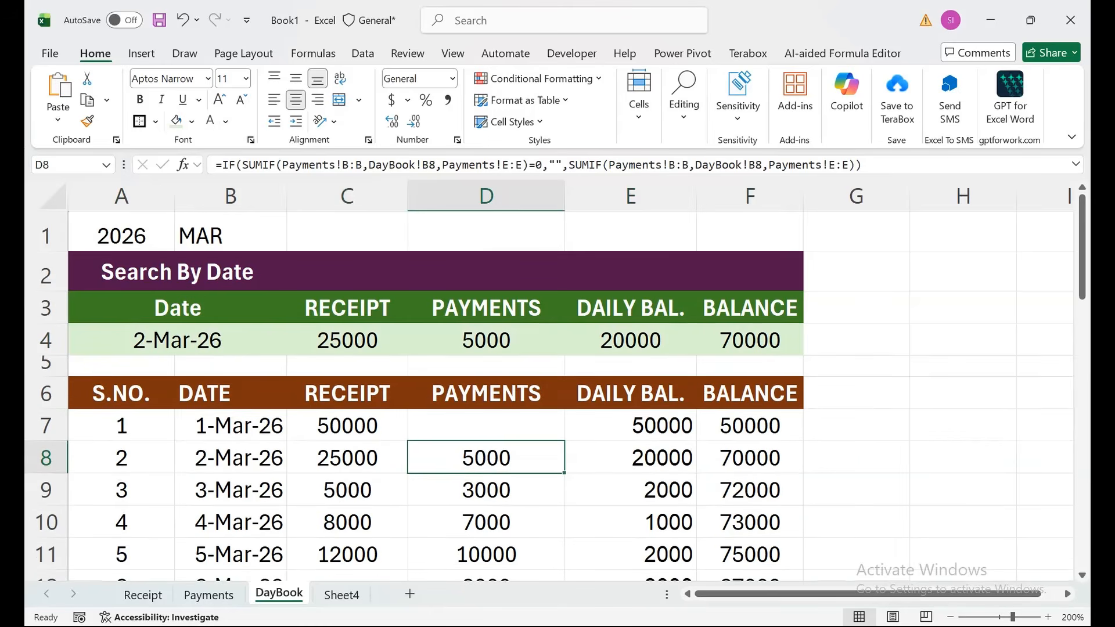
{"action": "left_click_drag", "start_coordinate": [175, 340], "coordinate": [749, 340]}
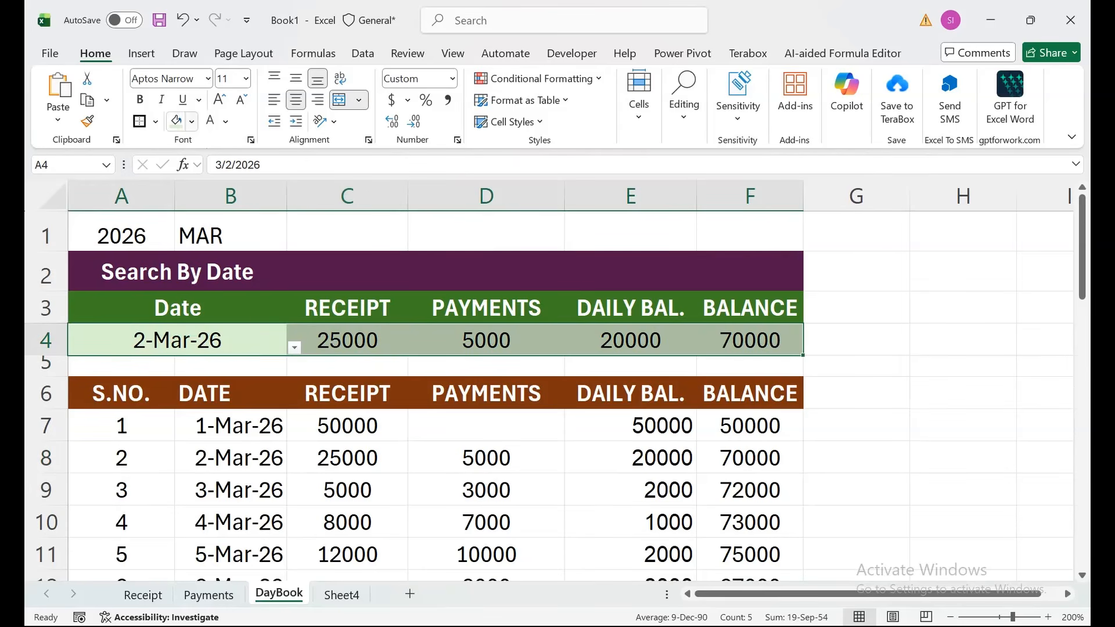
{"action": "left_click_drag", "start_coordinate": [46, 377], "coordinate": [47, 369]}
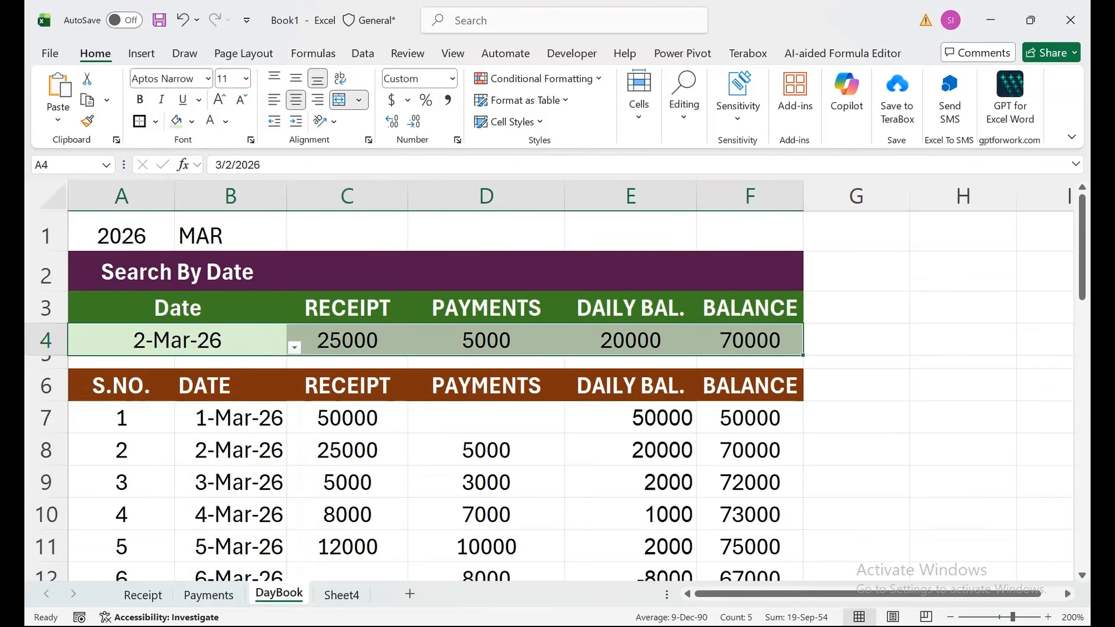
- Increase the height of row 1 and slightly enlarge the narrow blank row 5
{"action": "left_click", "coordinate": [230, 418]}
{"action": "left_click_drag", "start_coordinate": [47, 251], "coordinate": [46, 264]}
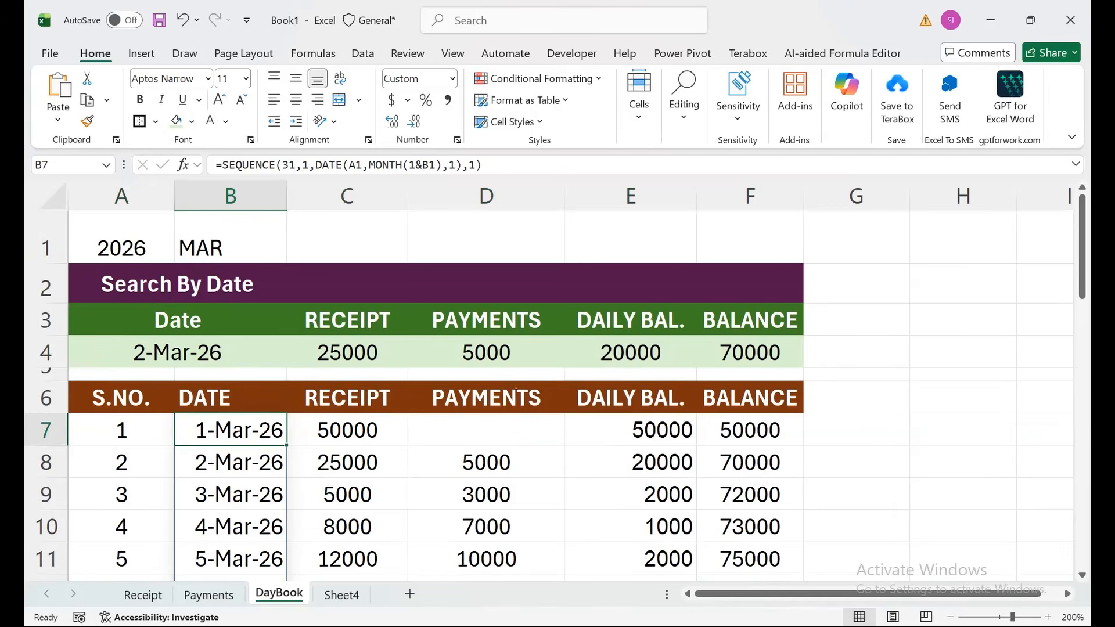
{"action": "left_click_drag", "start_coordinate": [46, 382], "coordinate": [46, 393]}
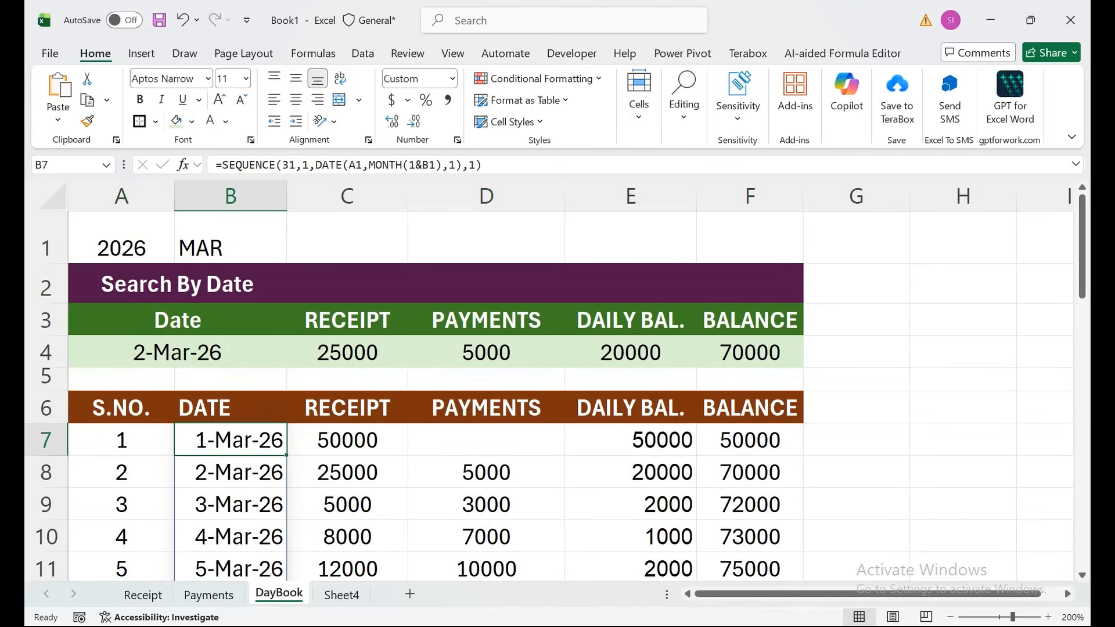
- Insert a rectangle shape about 0.93" wide and 0.27" high in row 1, spanning columns C and D
{"action": "left_click", "coordinate": [141, 53]}
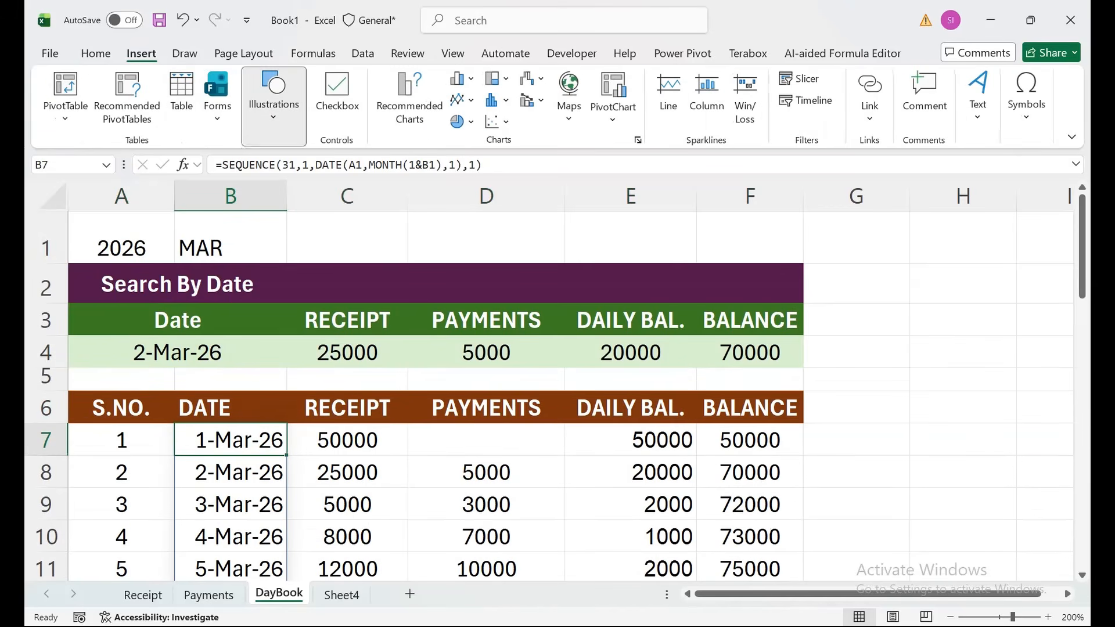
{"action": "left_click", "coordinate": [274, 96]}
{"action": "left_click", "coordinate": [301, 172]}
{"action": "left_click", "coordinate": [356, 245]}
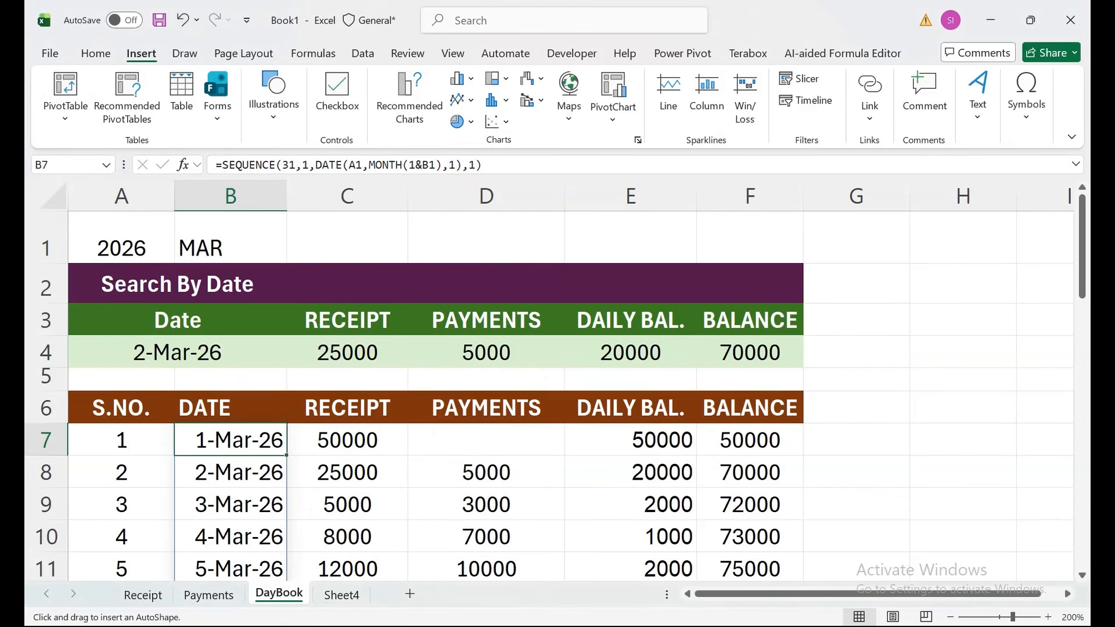
{"action": "mouse_move", "coordinate": [331, 212]}
{"action": "left_mouse_down"}
{"action": "mouse_move", "coordinate": [367, 246]}
{"action": "mouse_move", "coordinate": [482, 255]}
{"action": "left_mouse_up"}
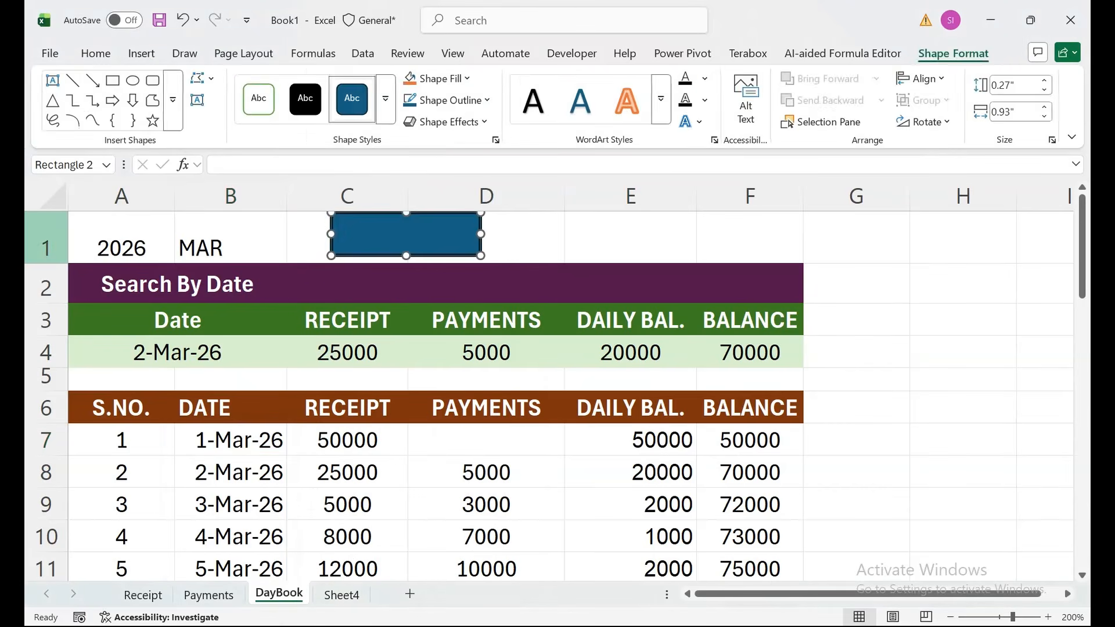
- Insert a short blank row above the year and month row and move the rectangle up to overlap both rows
{"action": "right_click", "coordinate": [46, 237]}
{"action": "left_click", "coordinate": [116, 436]}
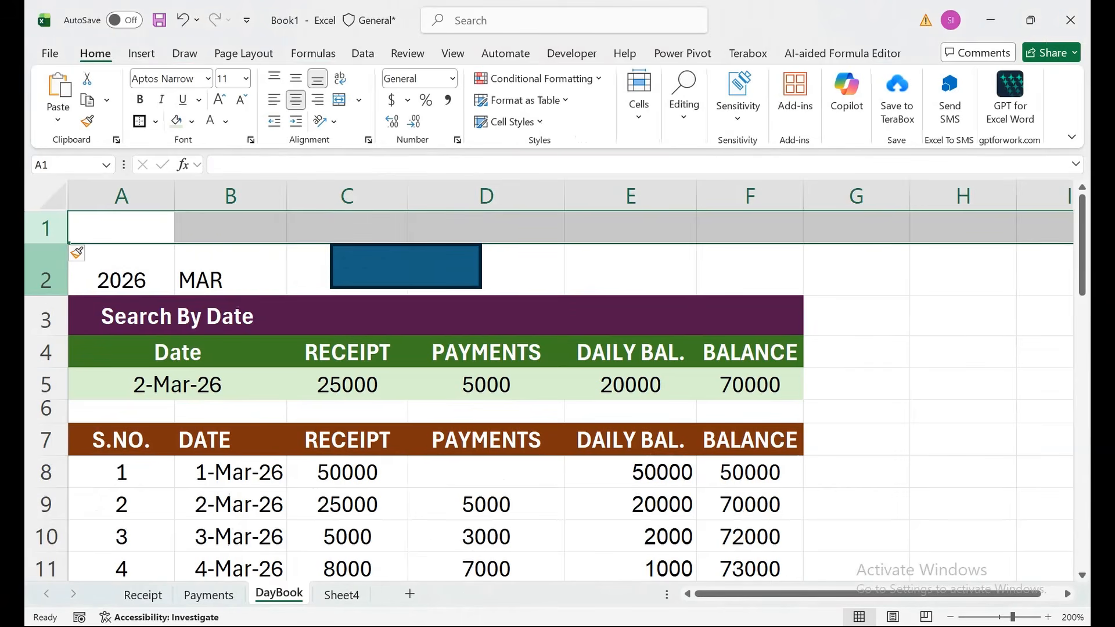
{"action": "left_click_drag", "start_coordinate": [46, 243], "coordinate": [46, 234]}
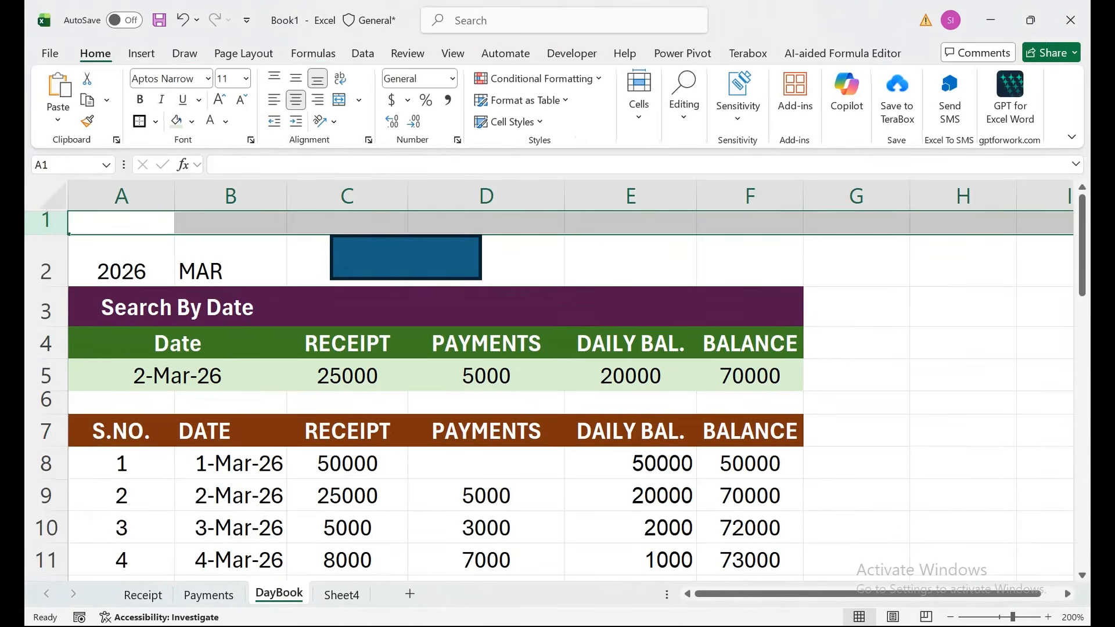
{"action": "left_click_drag", "start_coordinate": [406, 257], "coordinate": [391, 247]}
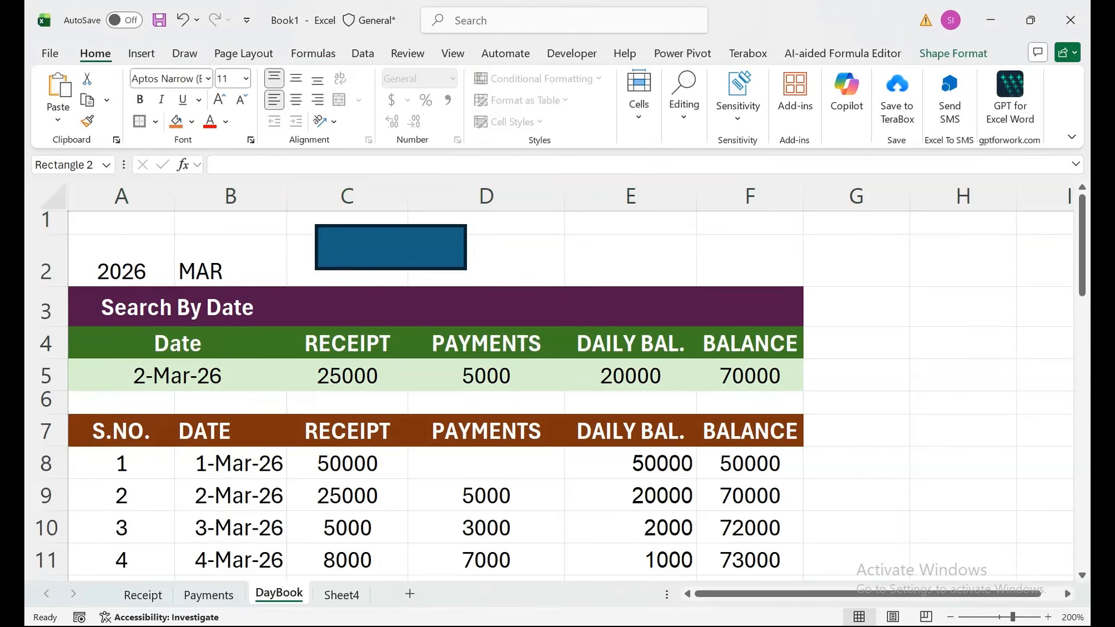
- Apply the light blue semi-transparent theme style to the rectangle and give its fill a gradient
{"action": "left_click", "coordinate": [954, 53]}
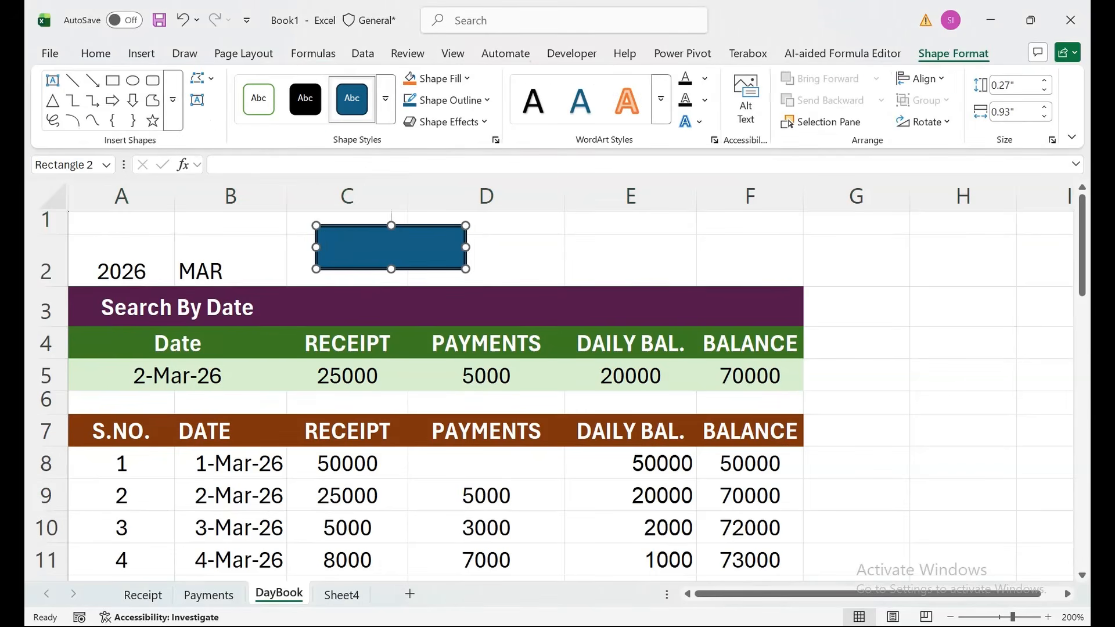
{"action": "left_click", "coordinate": [385, 99]}
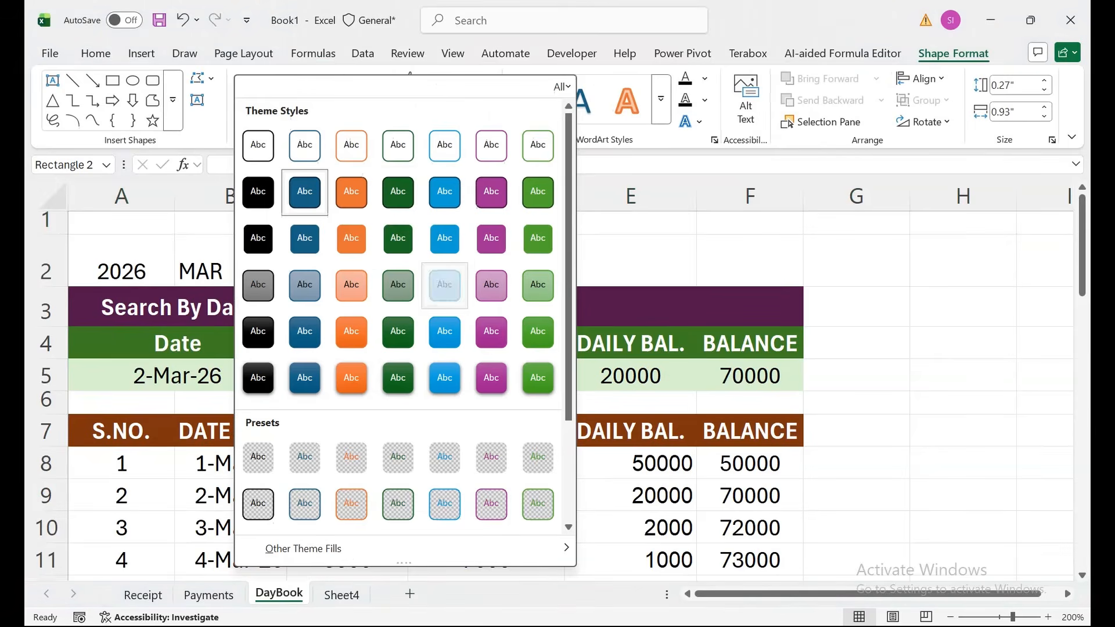
{"action": "left_click", "coordinate": [444, 285]}
{"action": "left_click", "coordinate": [438, 78]}
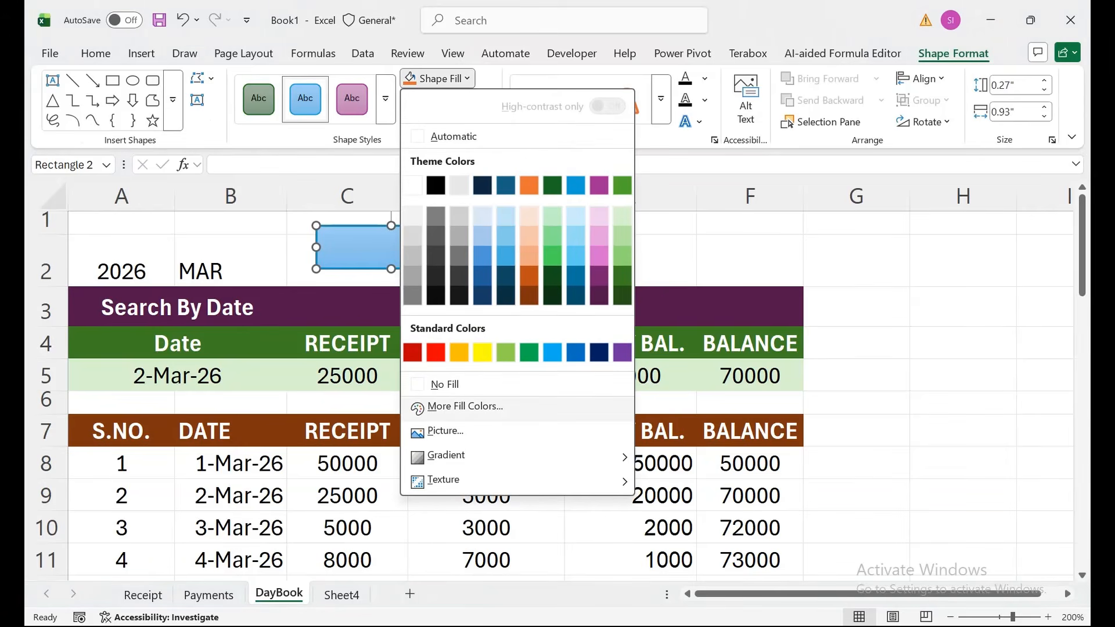
{"action": "mouse_move", "coordinate": [446, 456]}
{"action": "left_click", "coordinate": [764, 558]}
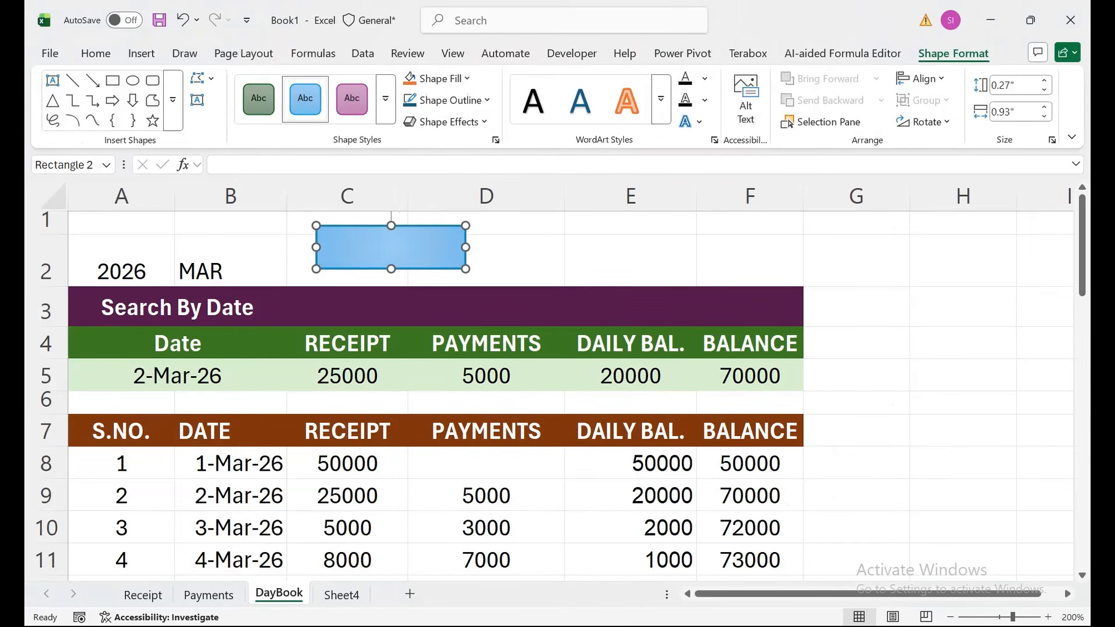
- Apply a bevelled preset shape effect to the blue rectangle so it looks like a raised button
{"action": "left_click", "coordinate": [445, 122]}
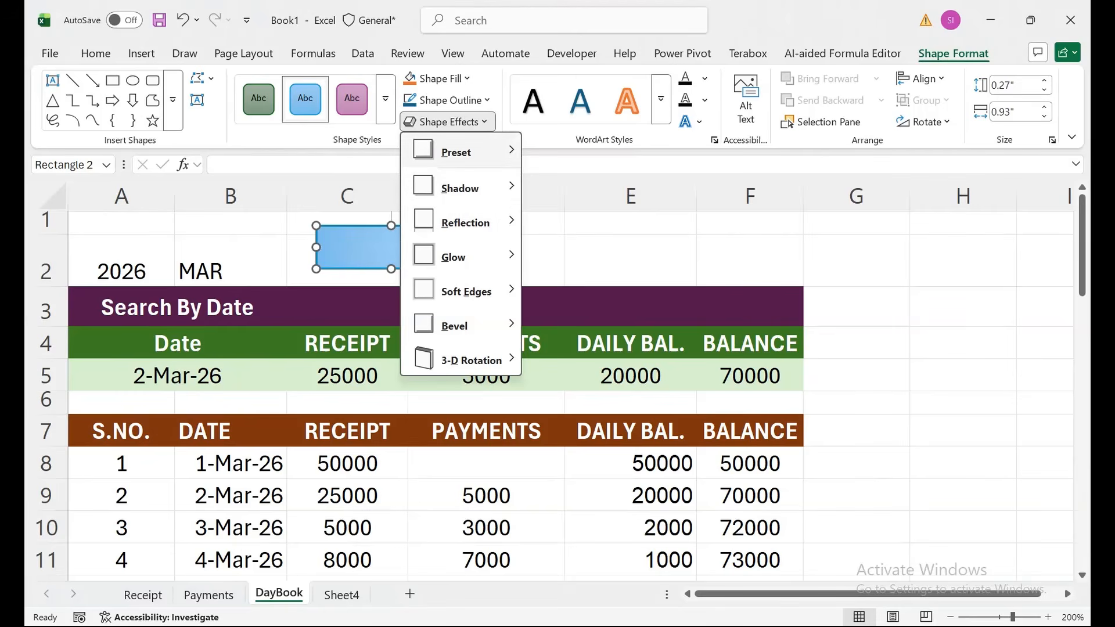
{"action": "mouse_move", "coordinate": [459, 153]}
{"action": "left_click", "coordinate": [592, 259]}
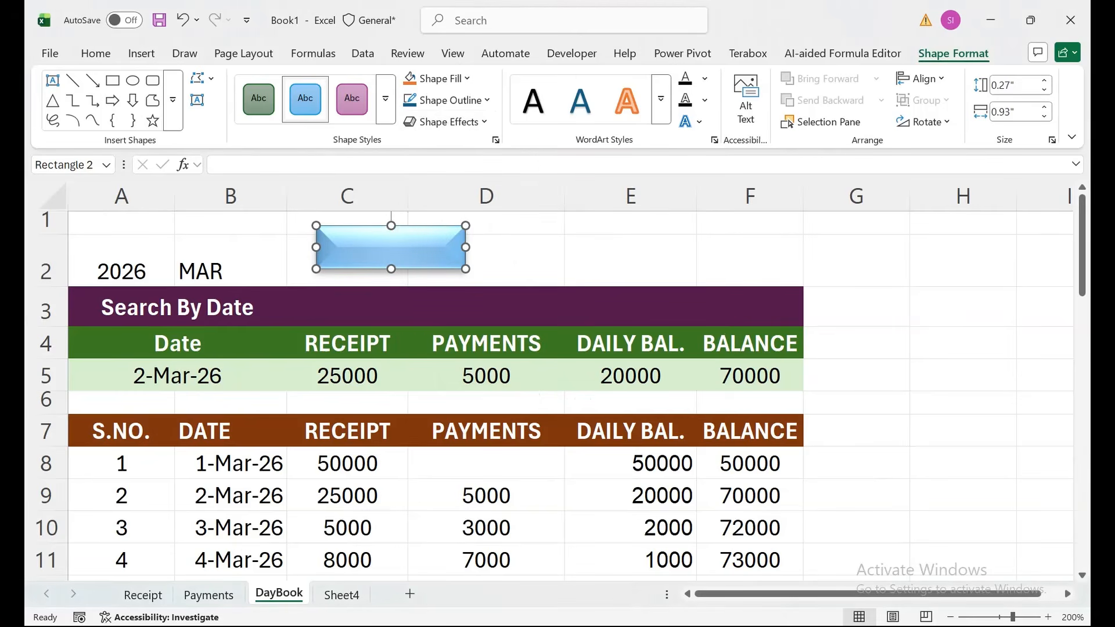
- Duplicate the rectangle twice to form a row of three aligned buttons and shift them so they end at column F
{"action": "left_click_drag", "start_coordinate": [391, 247], "coordinate": [710, 248], "text": "ctrl+shift"}
{"action": "right_click", "coordinate": [575, 249], "text": "ctrl"}
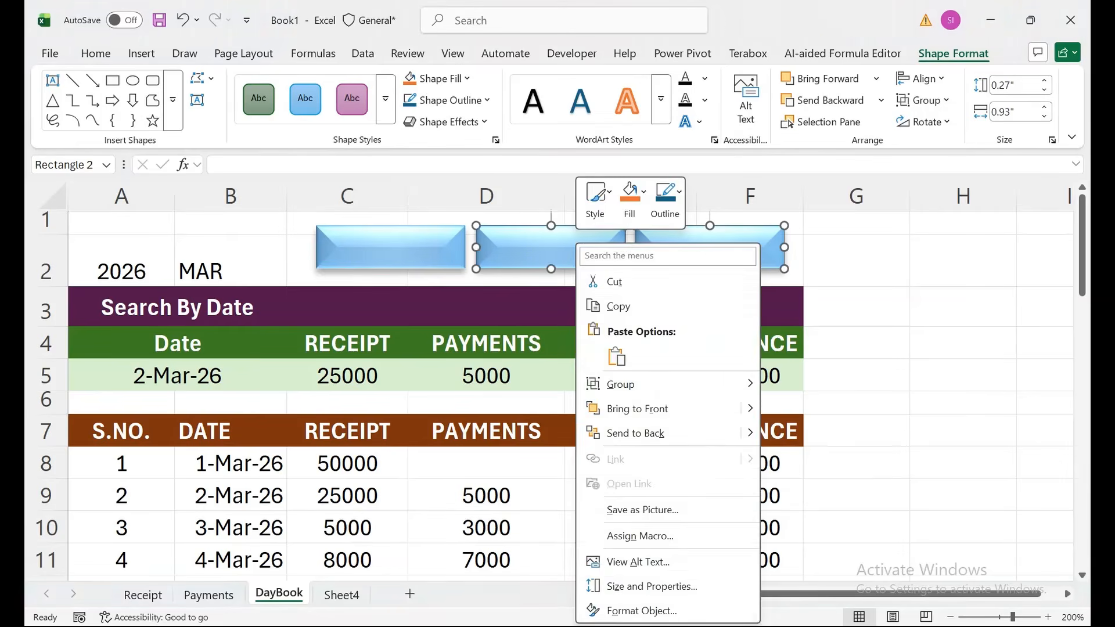
{"action": "right_click", "coordinate": [403, 248], "text": "ctrl"}
{"action": "key", "text": "Escape"}
{"action": "left_click_drag", "start_coordinate": [402, 248], "coordinate": [424, 249]}
{"action": "left_click", "coordinate": [360, 344]}
- Label the three button shapes RECEIPT, PAYMETNS and DAYBOOK in order
{"action": "right_click", "coordinate": [410, 247]}
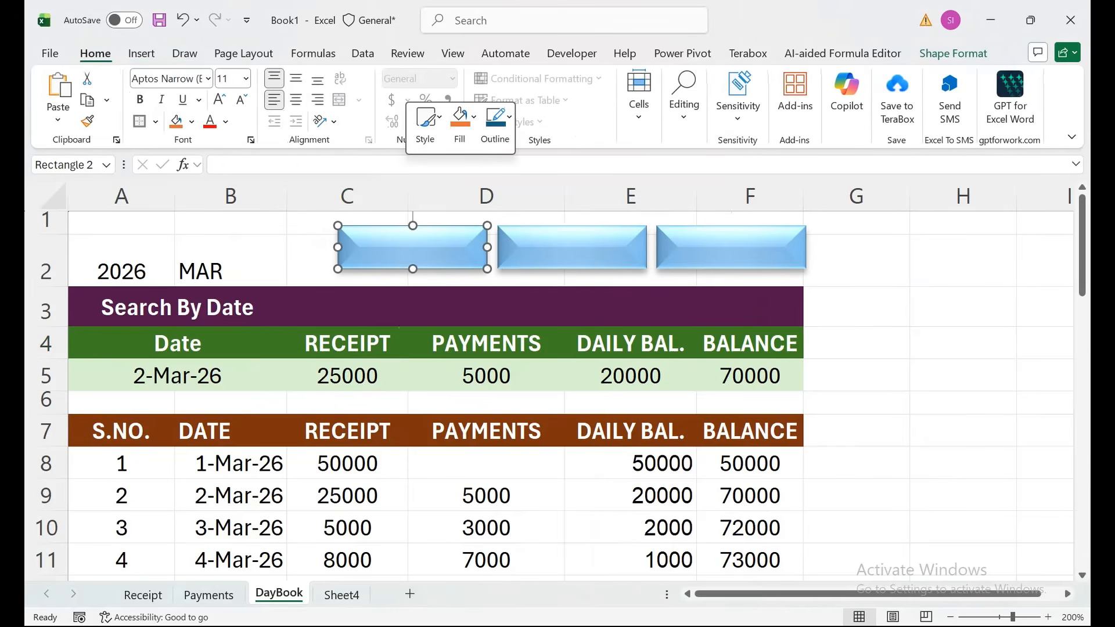
{"action": "left_click", "coordinate": [442, 309]}
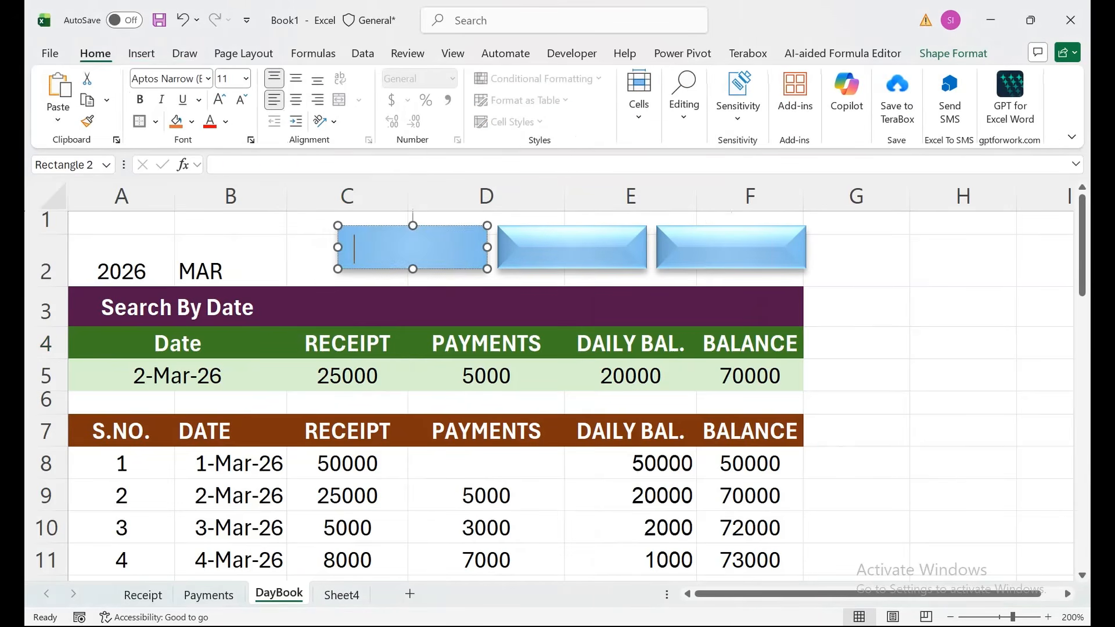
{"action": "type", "text": "RECEIPT"}
{"action": "right_click", "coordinate": [559, 247]}
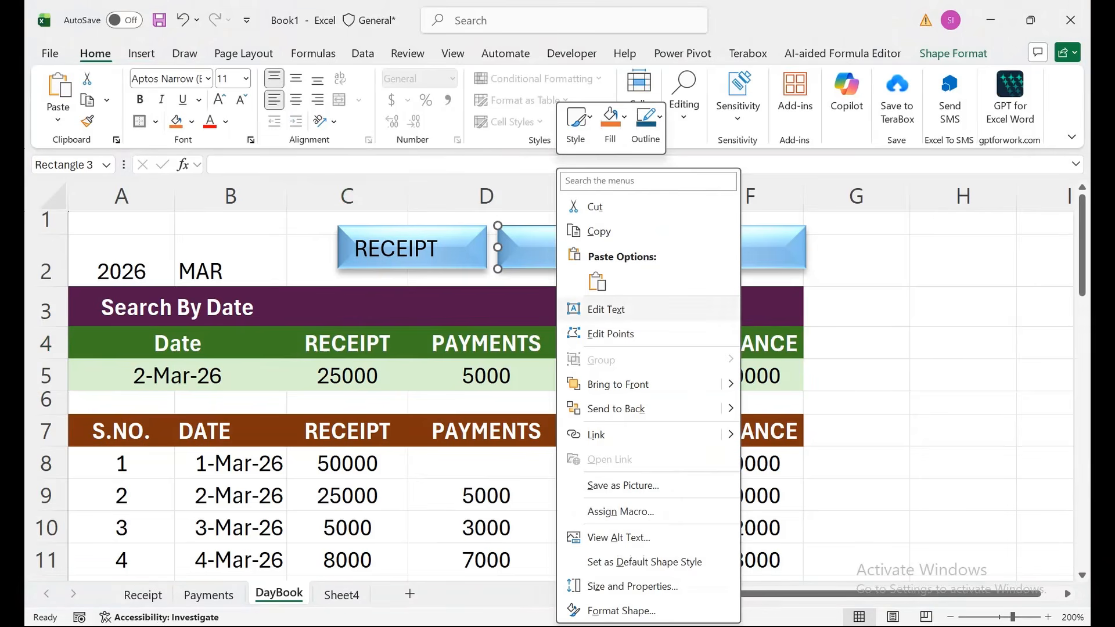
{"action": "left_click", "coordinate": [598, 306]}
{"action": "type", "text": "PAYMETNS"}
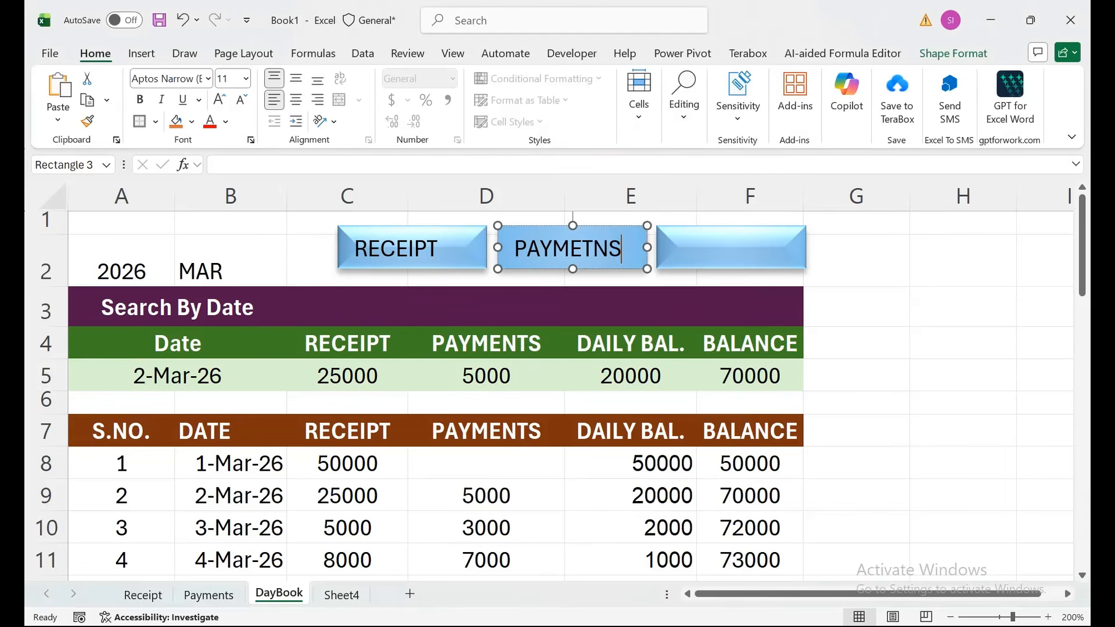
{"action": "right_click", "coordinate": [722, 247]}
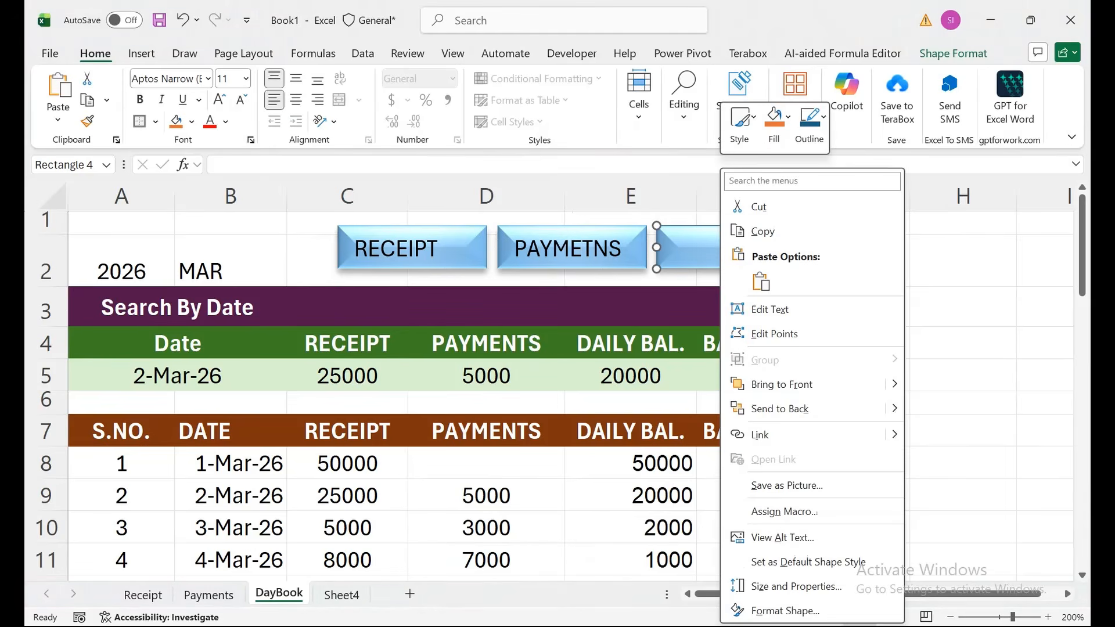
{"action": "left_click", "coordinate": [771, 309]}
{"action": "type", "text": "DAY"}
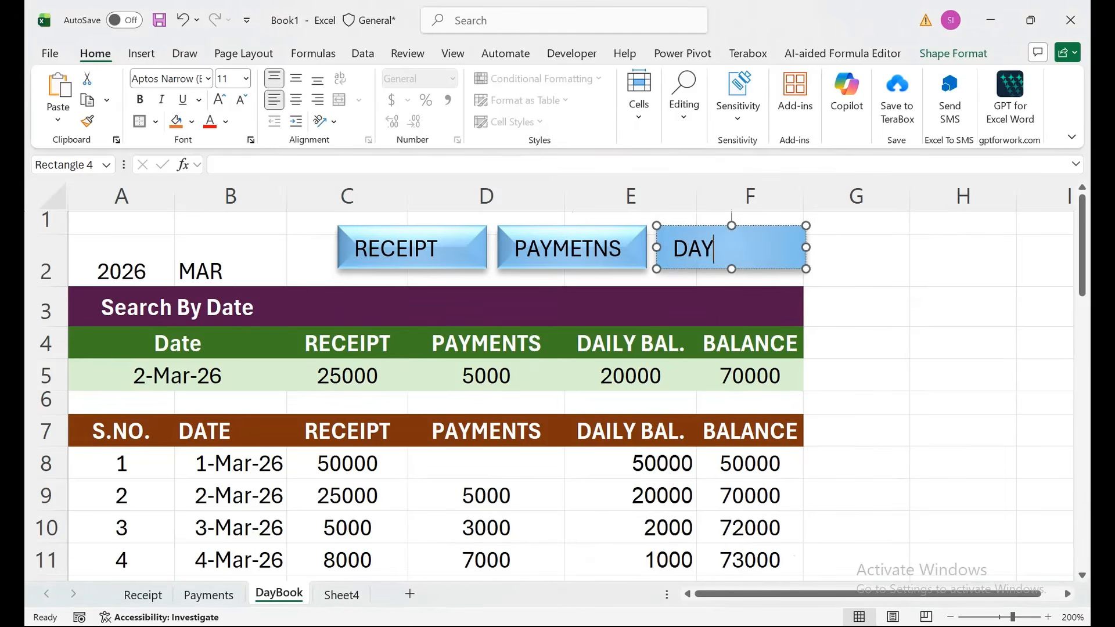
{"action": "type", "text": "BOOK"}
{"action": "key", "text": "Escape"}
- Center the text of all three button shapes horizontally and vertically and make it bold
{"action": "right_click", "coordinate": [704, 249]}
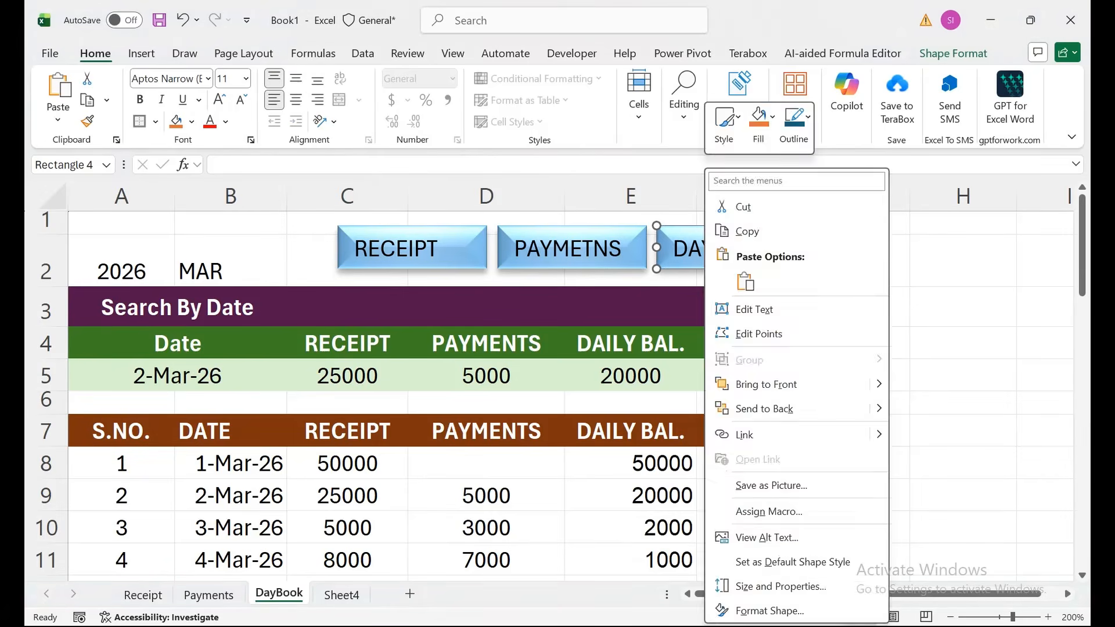
{"action": "left_click", "coordinate": [630, 249], "text": "ctrl"}
{"action": "right_click", "coordinate": [630, 249]}
{"action": "left_click", "coordinate": [466, 247], "text": "ctrl"}
{"action": "right_click", "coordinate": [466, 246]}
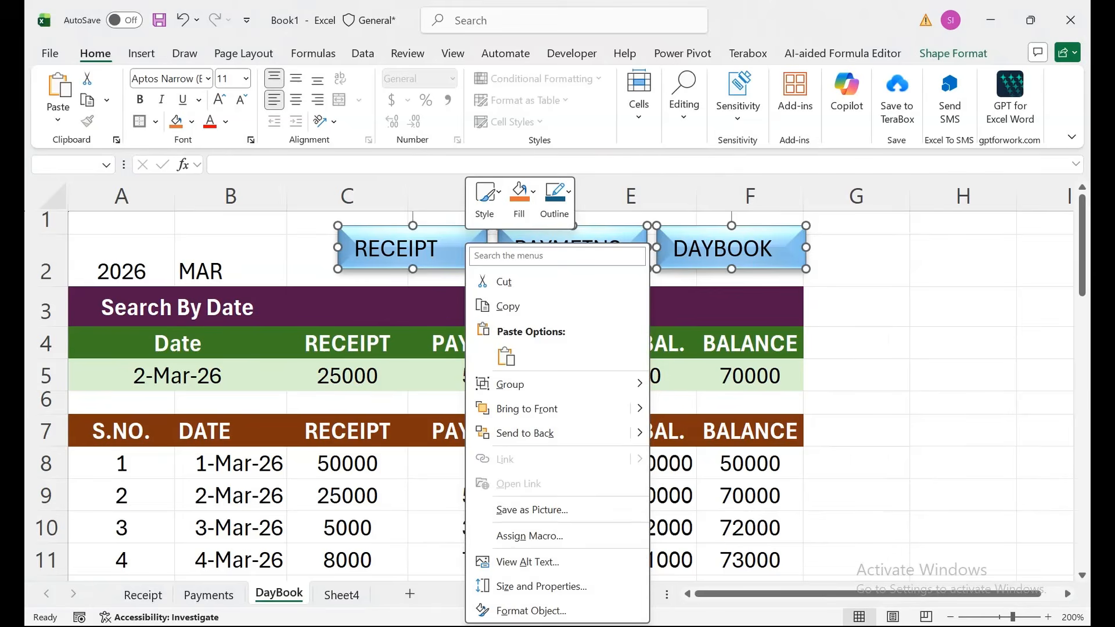
{"action": "left_click", "coordinate": [296, 99]}
{"action": "left_click", "coordinate": [296, 78]}
{"action": "left_click", "coordinate": [139, 100]}
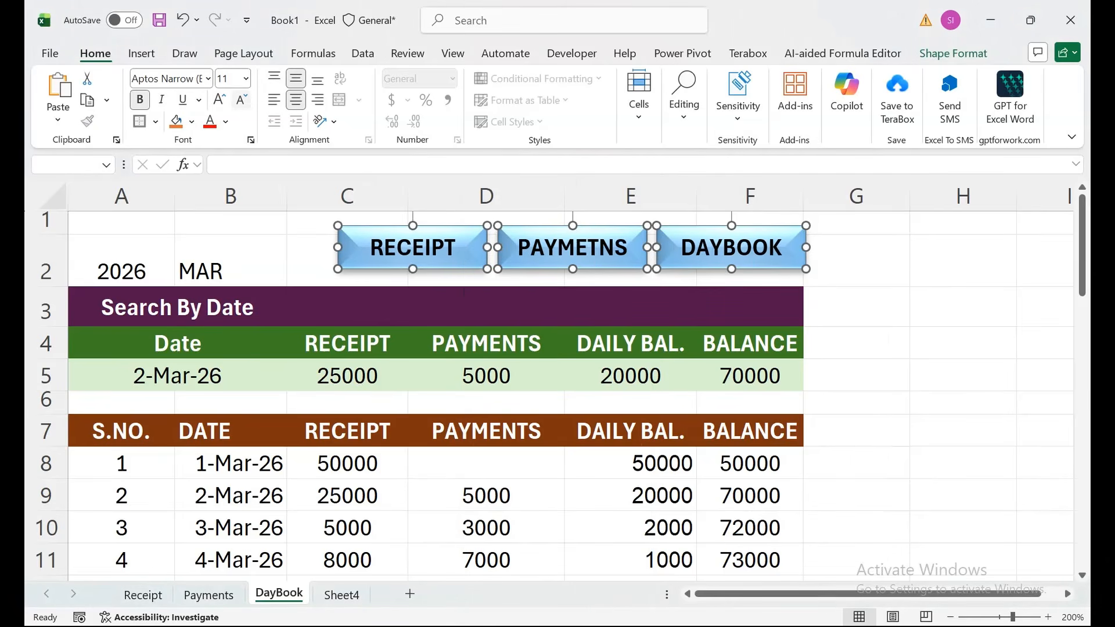
- Reduce the font size of the three button labels to 9
{"action": "key", "text": "ctrl+shift+comma"}
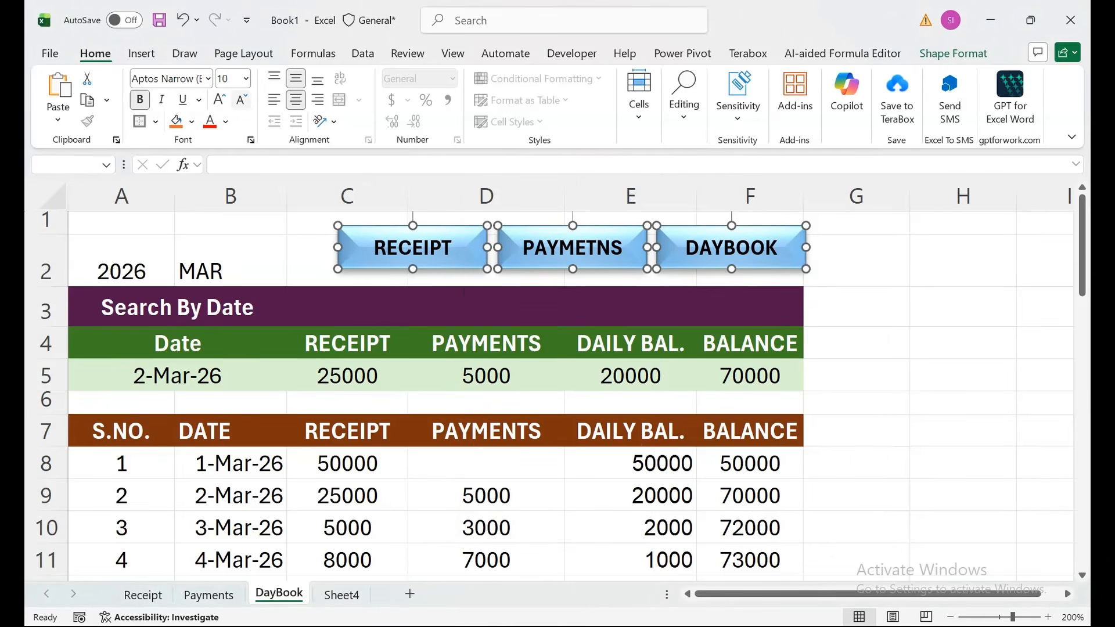
{"action": "left_click", "coordinate": [242, 100]}
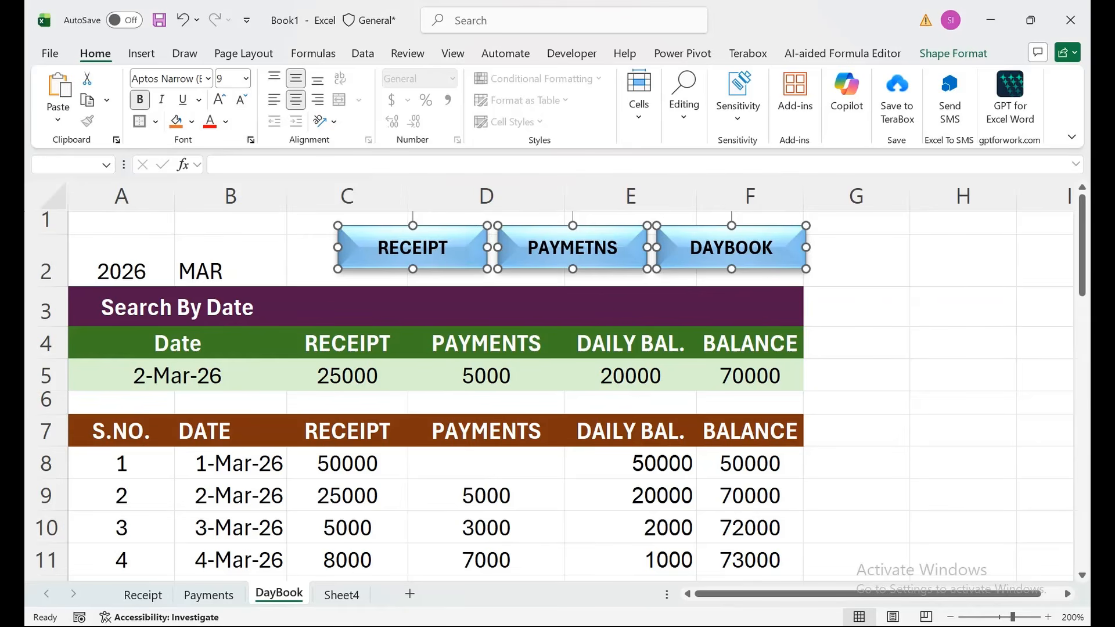
{"action": "left_click", "coordinate": [486, 431]}
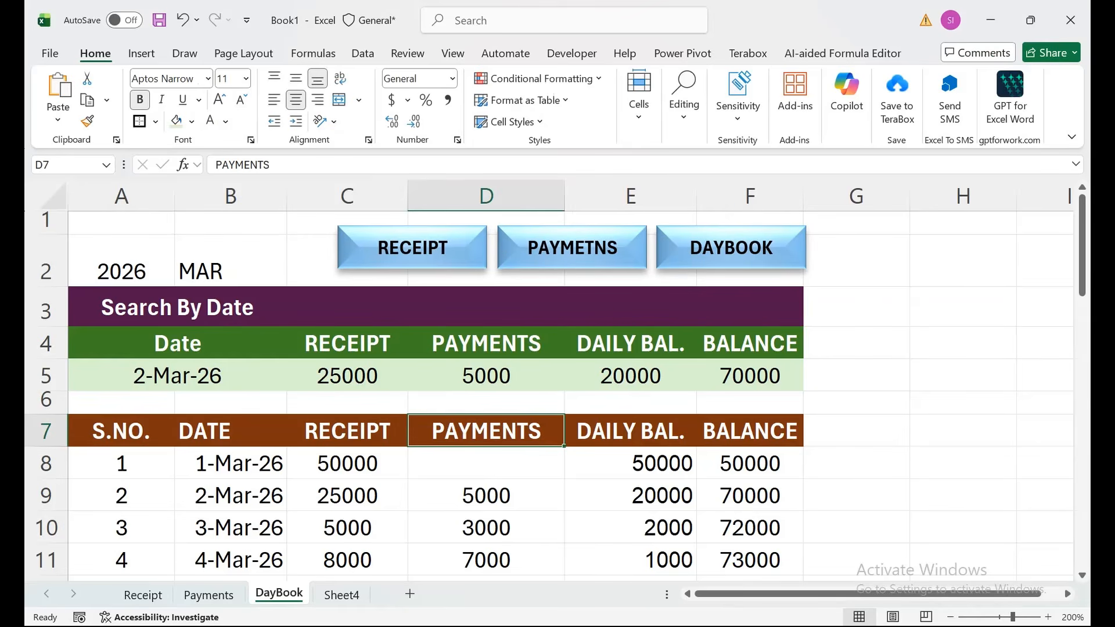
{"action": "left_click", "coordinate": [677, 247]}
{"action": "right_click", "coordinate": [677, 248]}
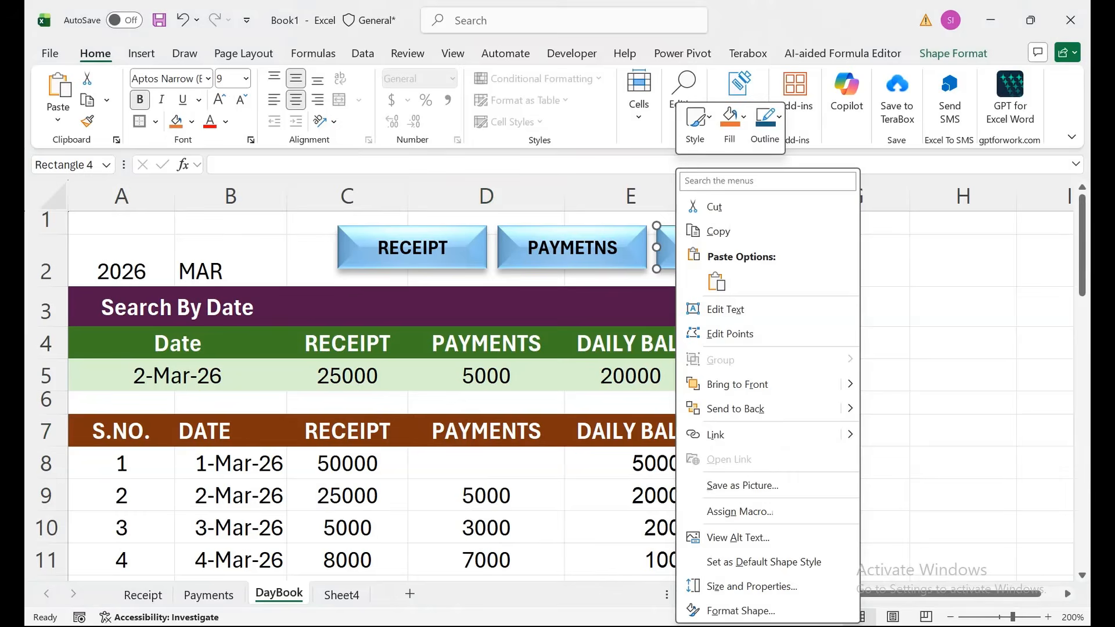
{"action": "key", "text": "Escape"}
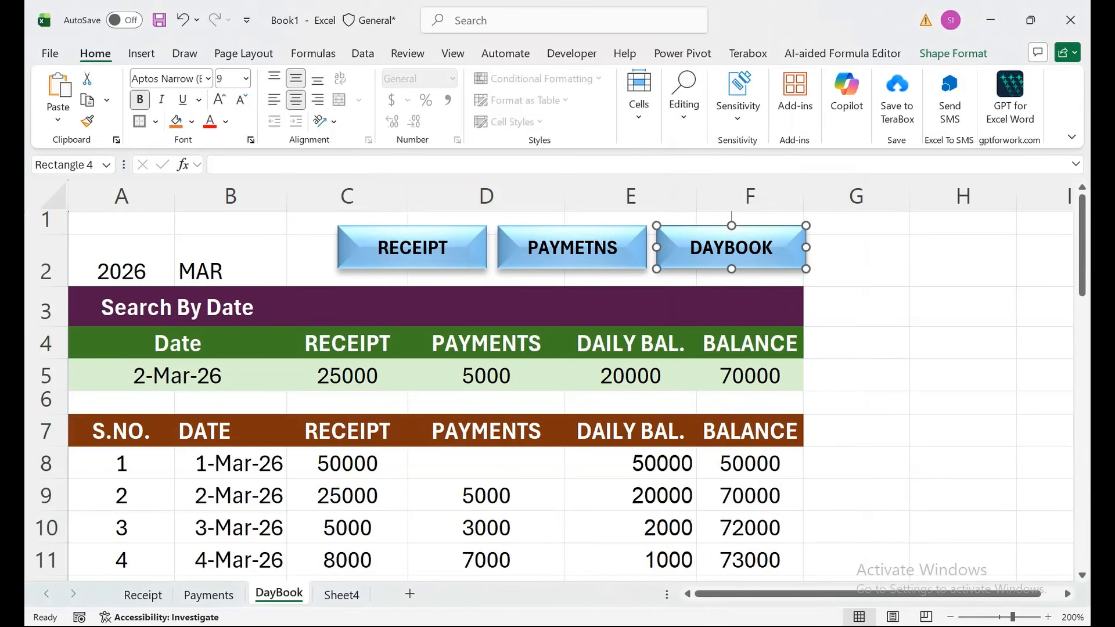
{"action": "key", "text": "Escape"}
- Copy the RECEIPT, PAYMETNS and DAYBOOK button shapes from the DayBook sheet
{"action": "left_click", "coordinate": [572, 248]}
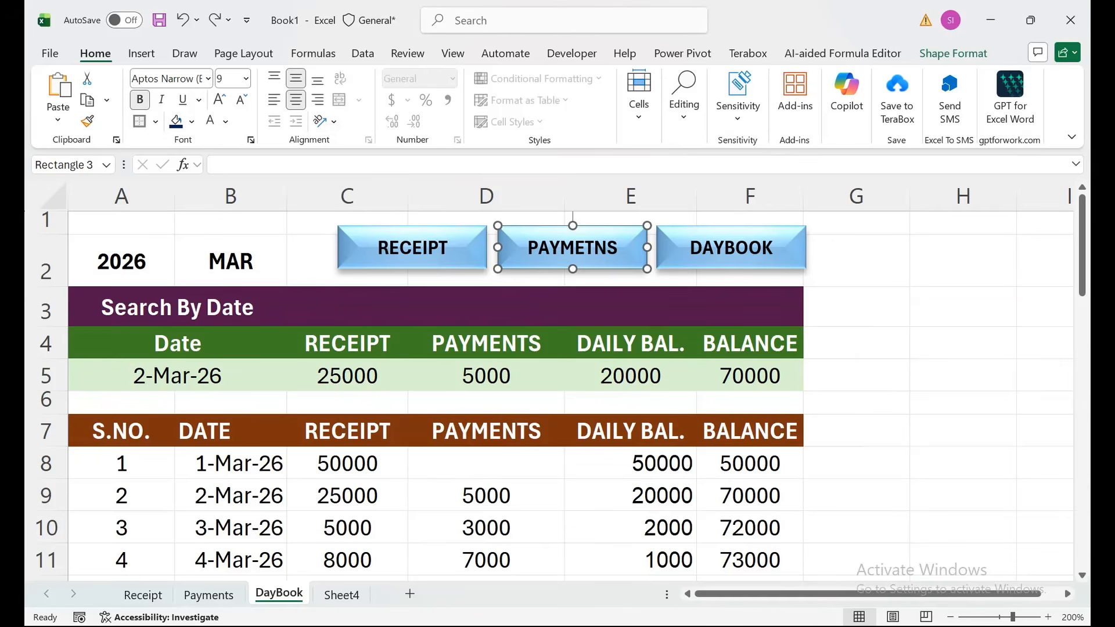
{"action": "left_click", "coordinate": [412, 248]}
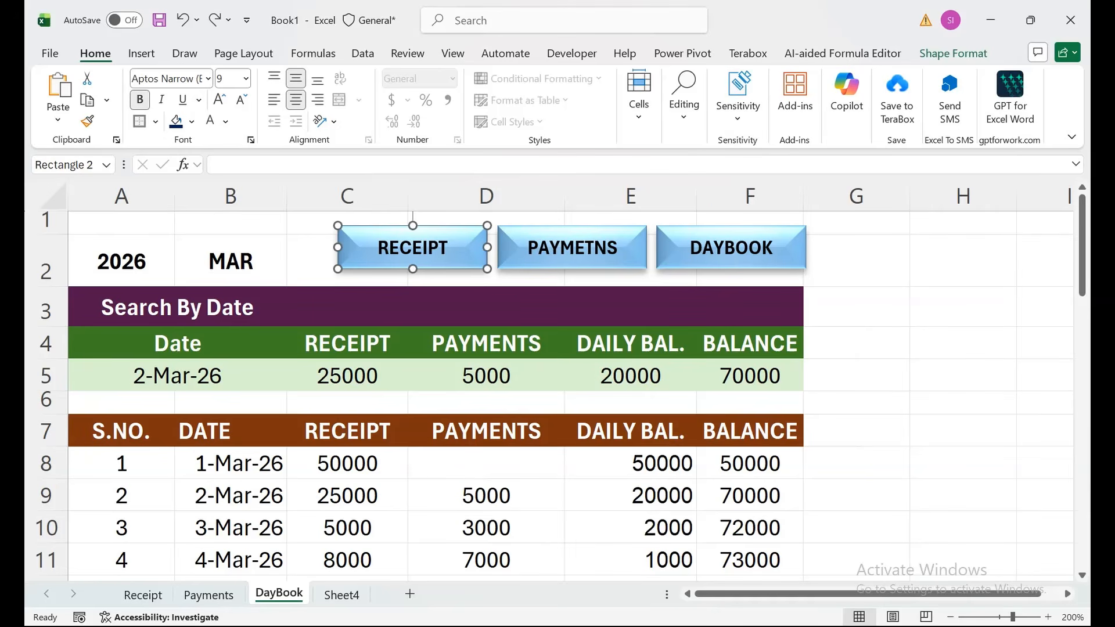
{"action": "left_click", "coordinate": [731, 247], "text": "ctrl"}
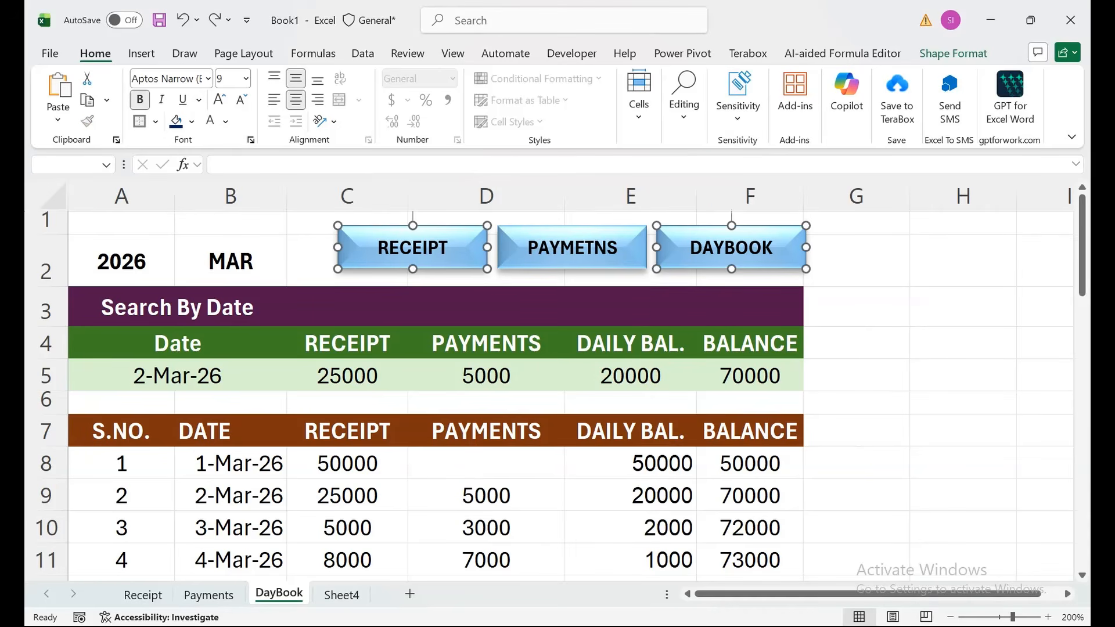
- Insert a blank row above row 1 on the Payments sheet and select cell B1
{"action": "left_click", "coordinate": [209, 595]}
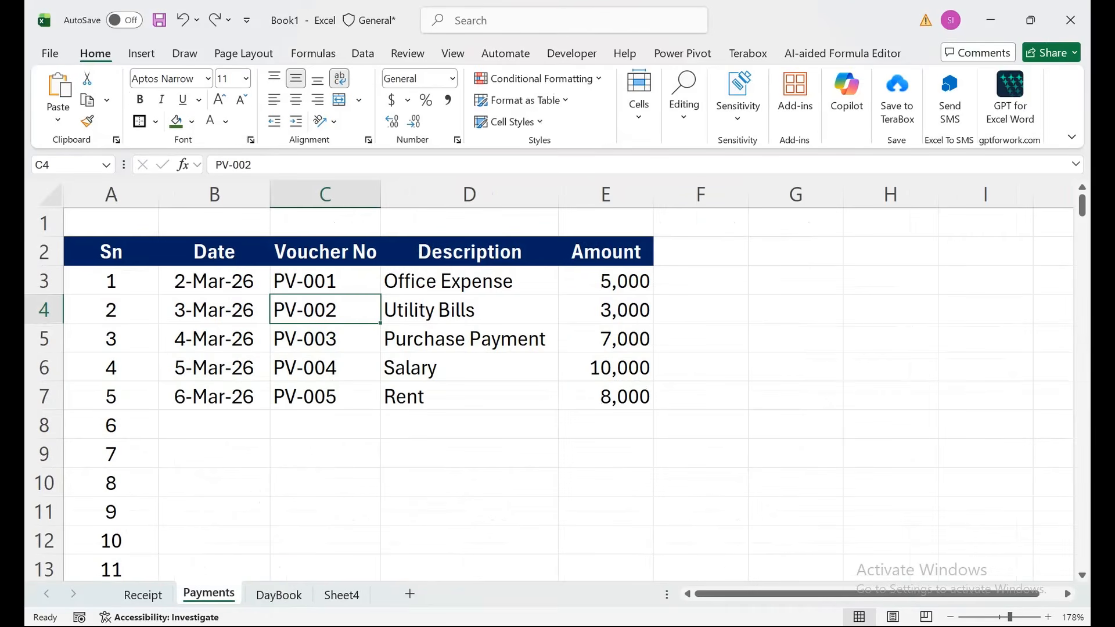
{"action": "right_click", "coordinate": [47, 224]}
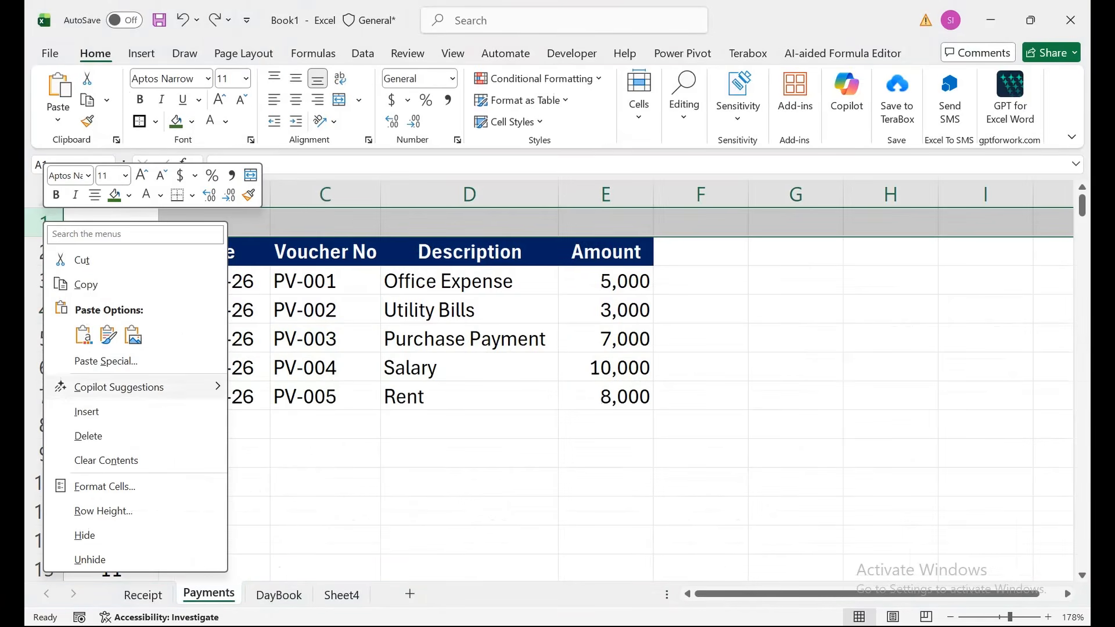
{"action": "left_click", "coordinate": [87, 411]}
{"action": "left_click", "coordinate": [215, 223]}
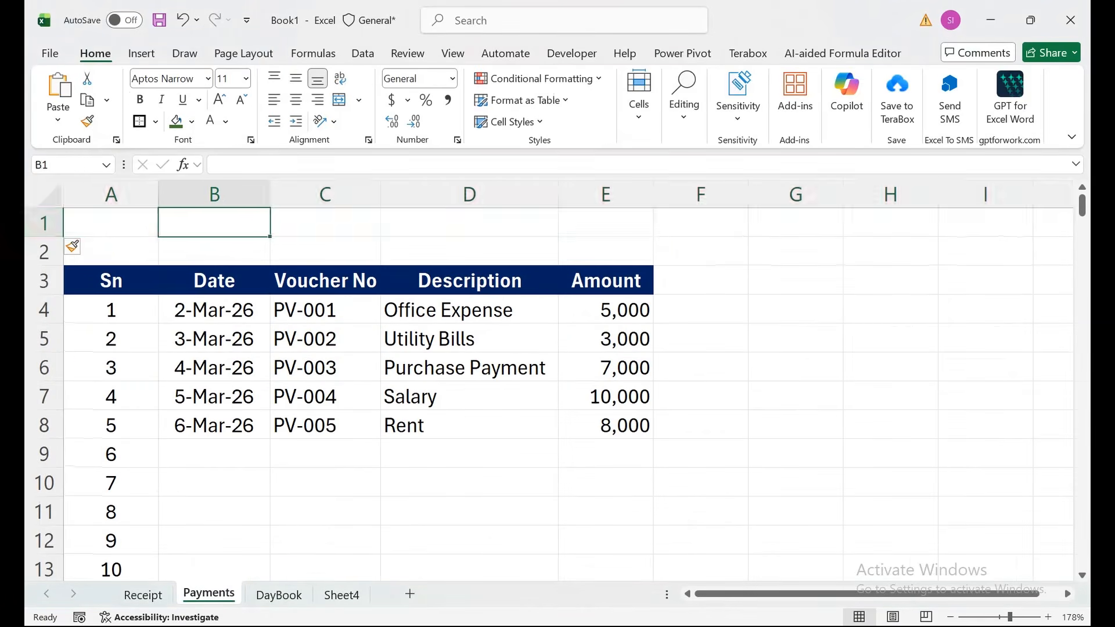
- Paste the RECEIPT and DAYBOOK buttons above the Description and Amount columns on the Payments sheet
{"action": "key", "text": "ctrl+v"}
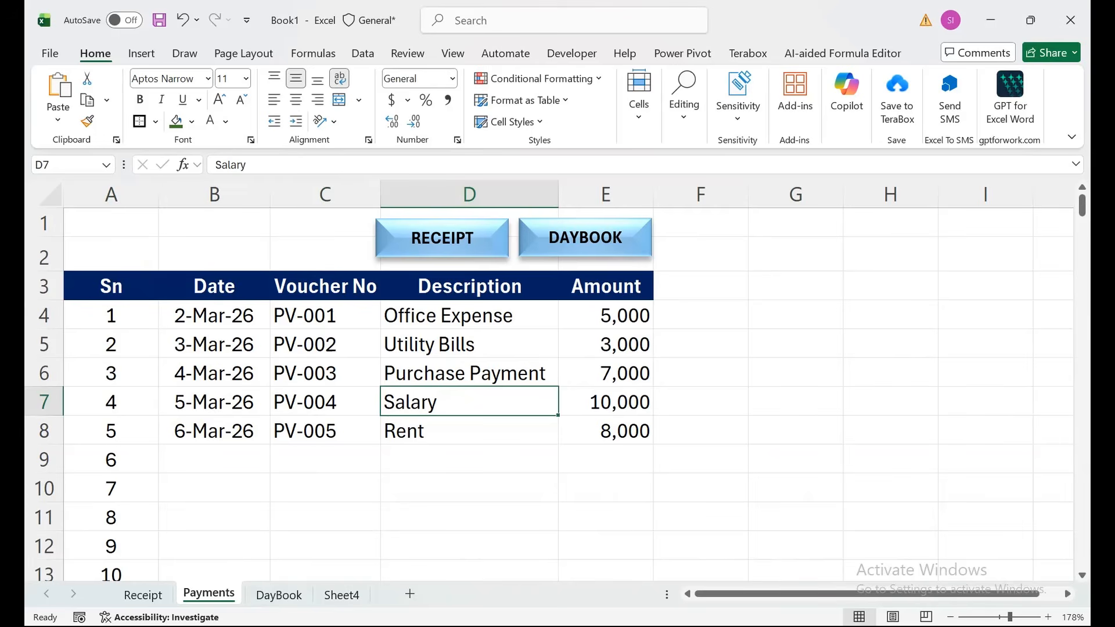
- Select the PAYMETNS and DAYBOOK button shapes together on the DayBook sheet and copy them
{"action": "left_click", "coordinate": [278, 594]}
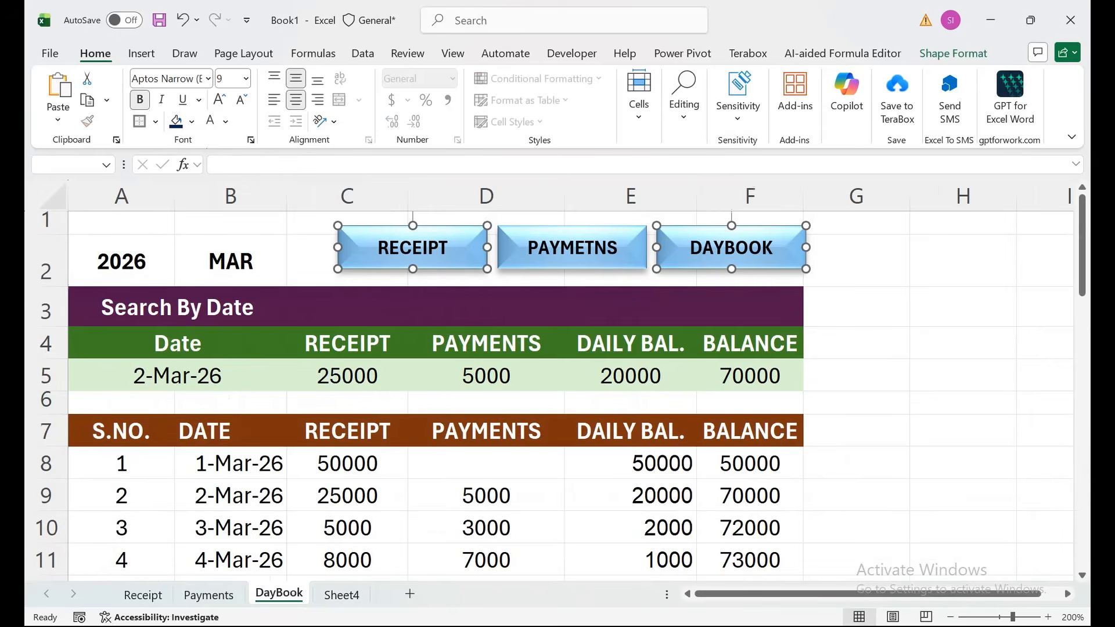
{"action": "left_click", "coordinate": [510, 278]}
{"action": "left_click", "coordinate": [572, 248]}
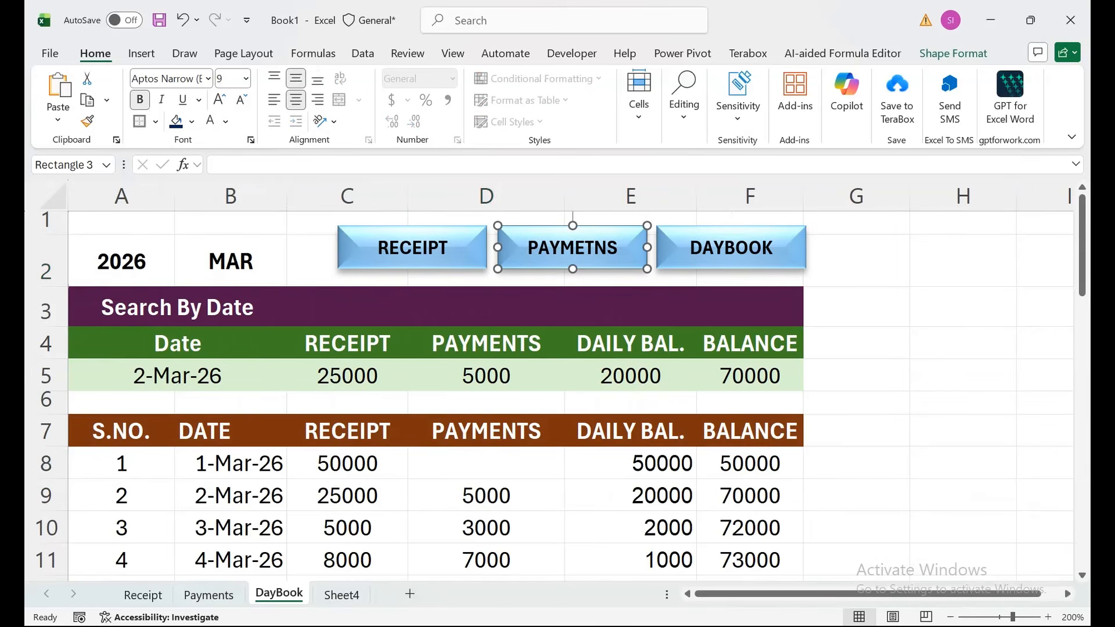
{"action": "left_click", "coordinate": [731, 248], "text": "ctrl"}
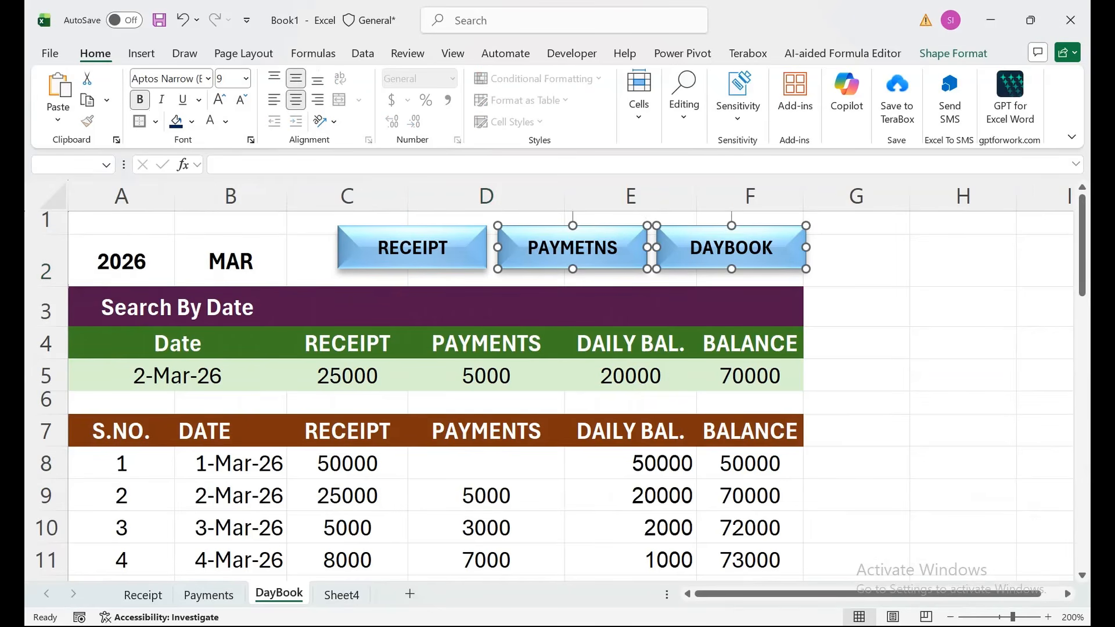
- Insert a blank row above row 1 on the Receipt sheet
{"action": "left_click", "coordinate": [143, 595]}
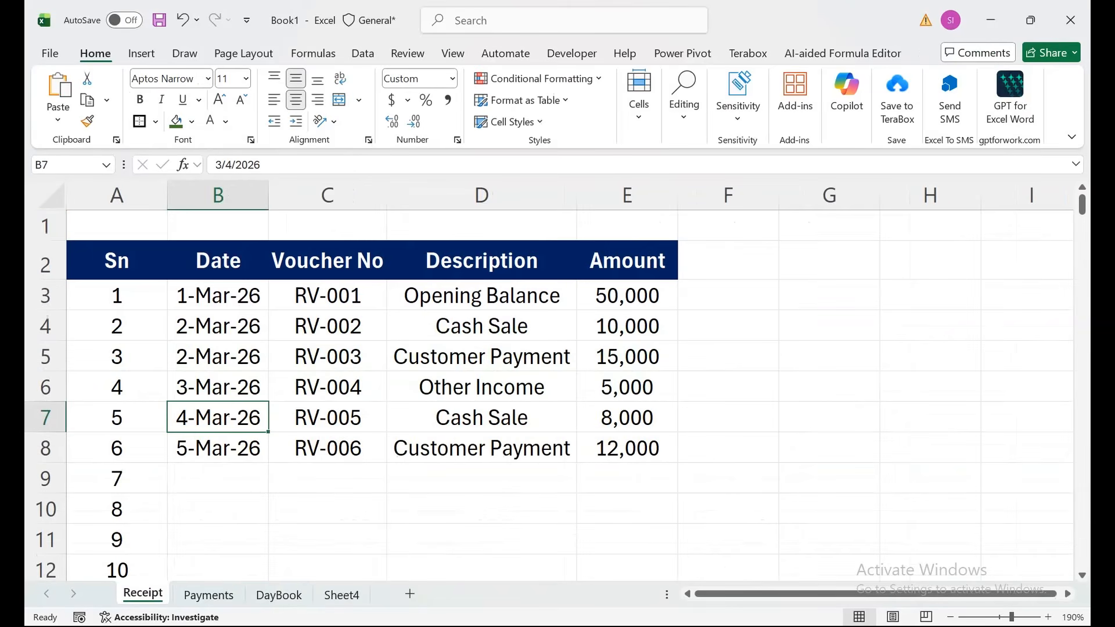
{"action": "right_click", "coordinate": [46, 226]}
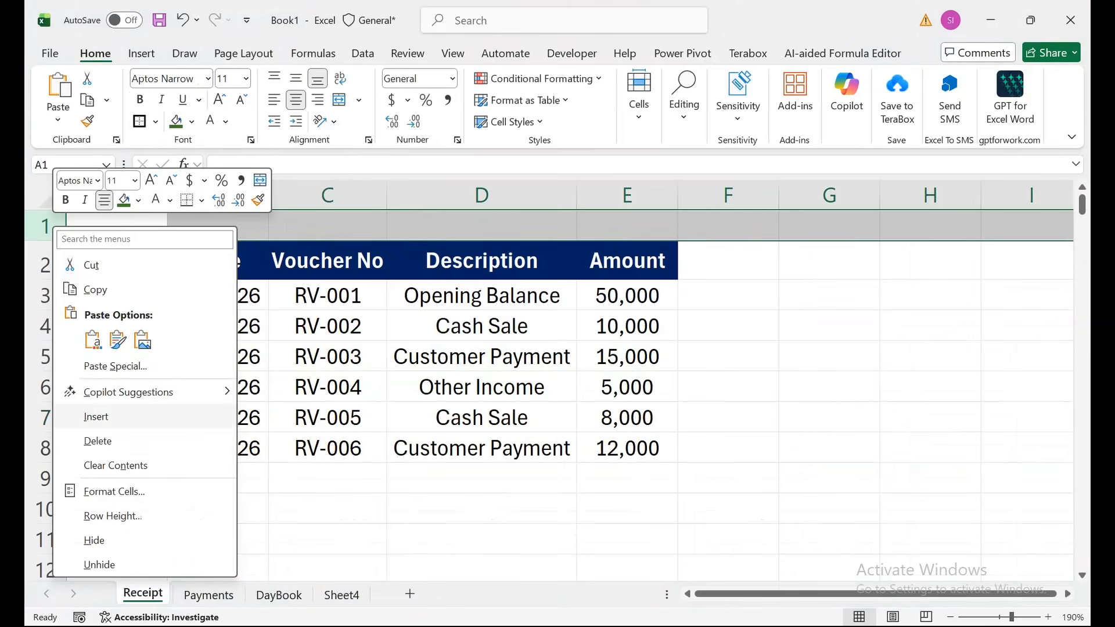
{"action": "left_click", "coordinate": [93, 416]}
- Paste the PAYMETNS and DAYBOOK buttons on the Receipt sheet and place them above the Description and Amount columns
{"action": "key", "text": "ctrl+v"}
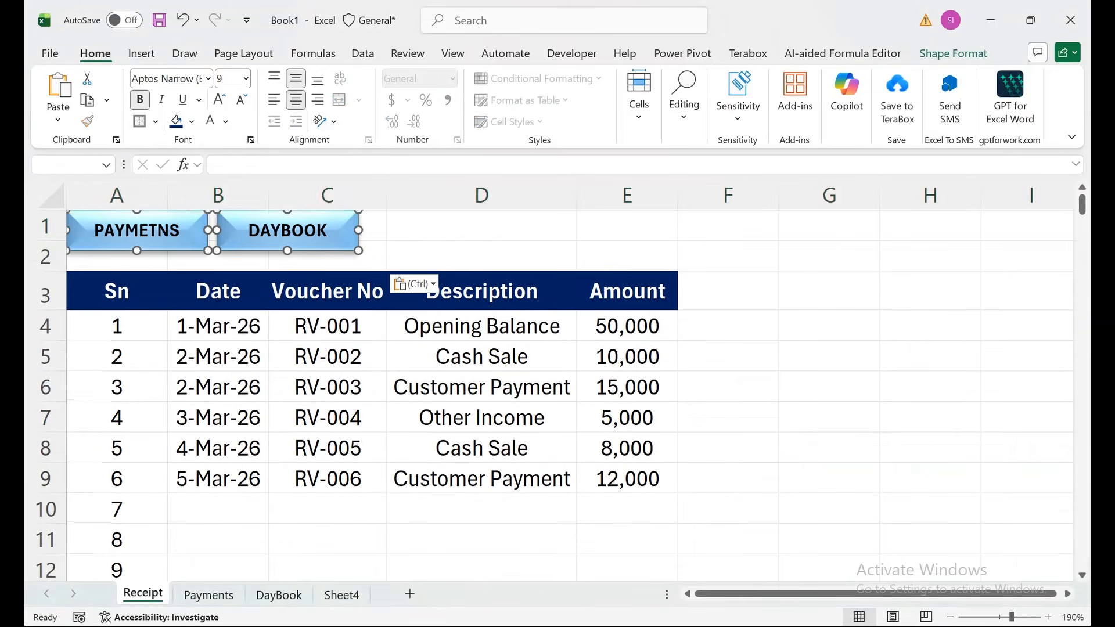
{"action": "left_click_drag", "start_coordinate": [288, 231], "coordinate": [612, 239]}
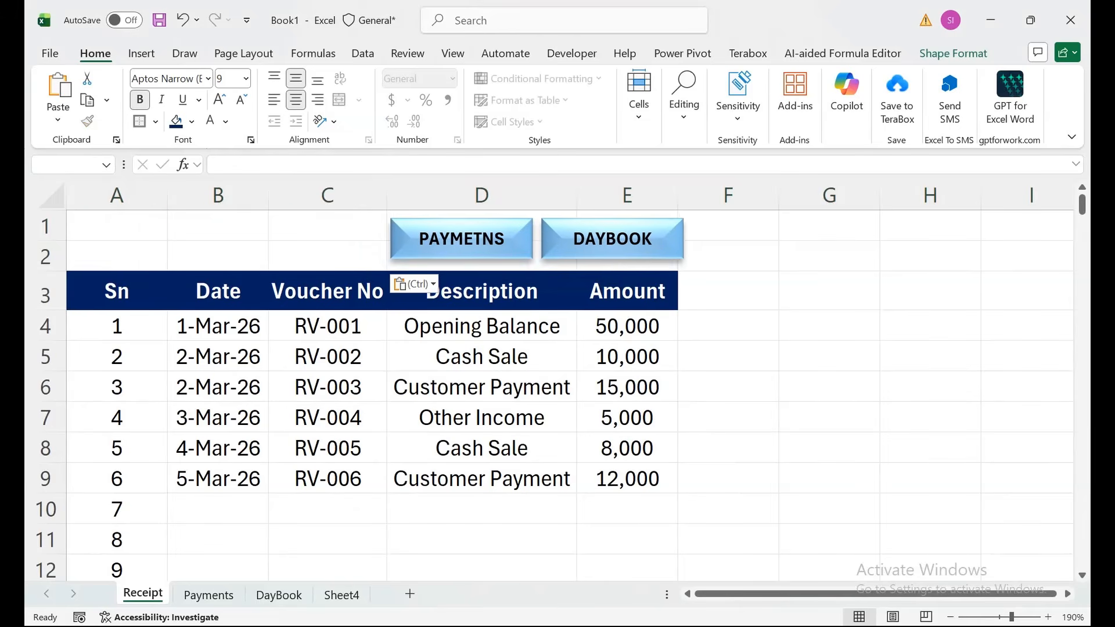
{"action": "left_click", "coordinate": [481, 326]}
- Link the PAYMETNS button on the Receipt sheet to cell A1 of the Payments sheet in this document
{"action": "right_click", "coordinate": [488, 238]}
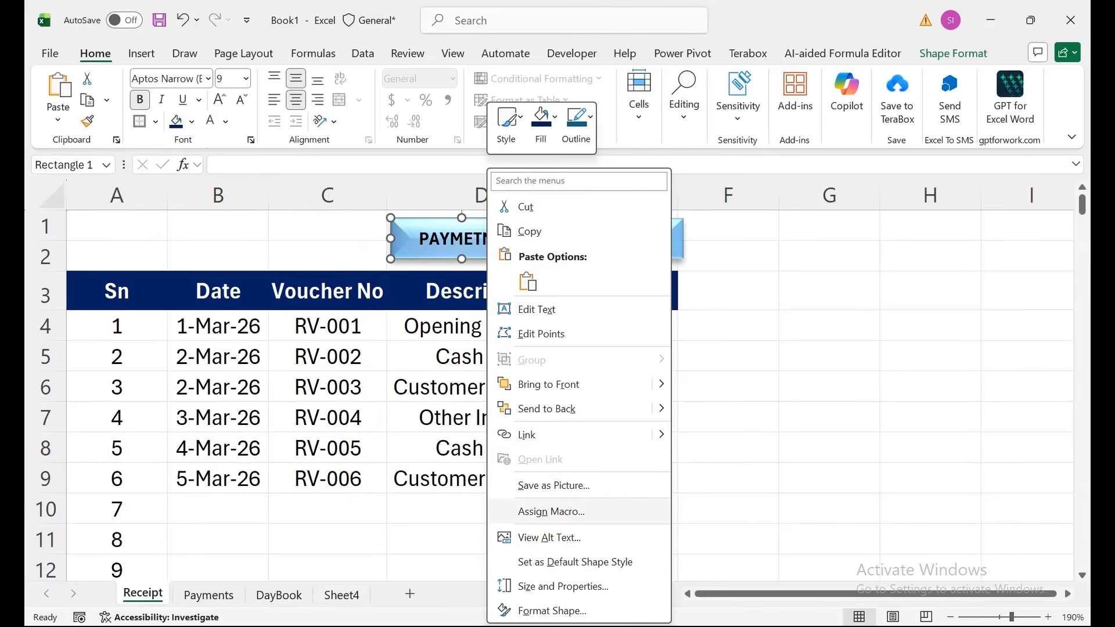
{"action": "left_click", "coordinate": [527, 434]}
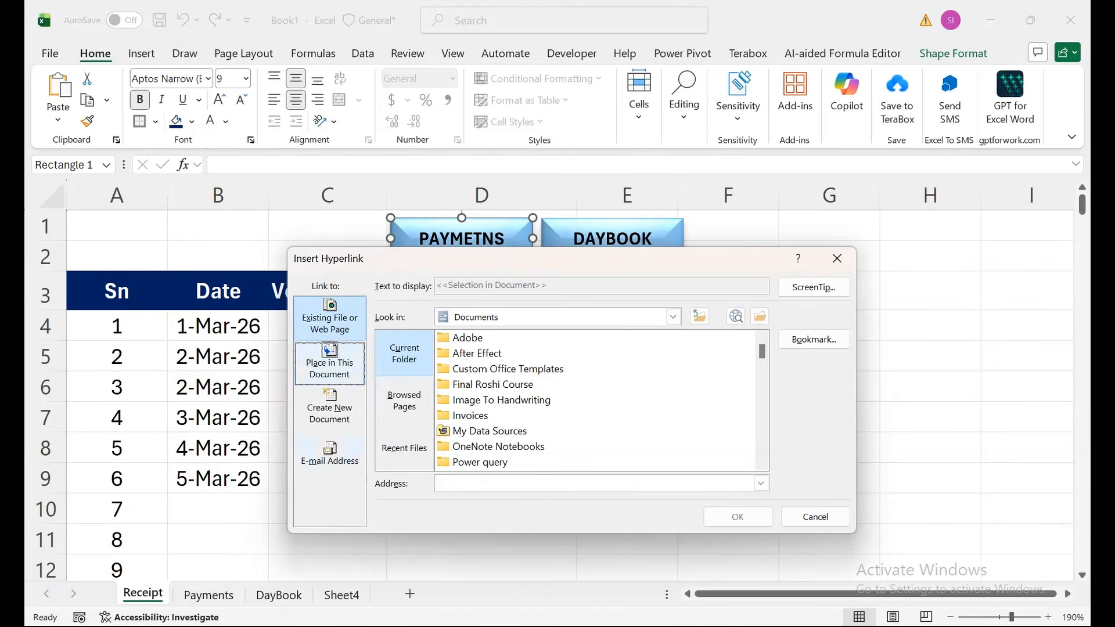
{"action": "left_click", "coordinate": [330, 361]}
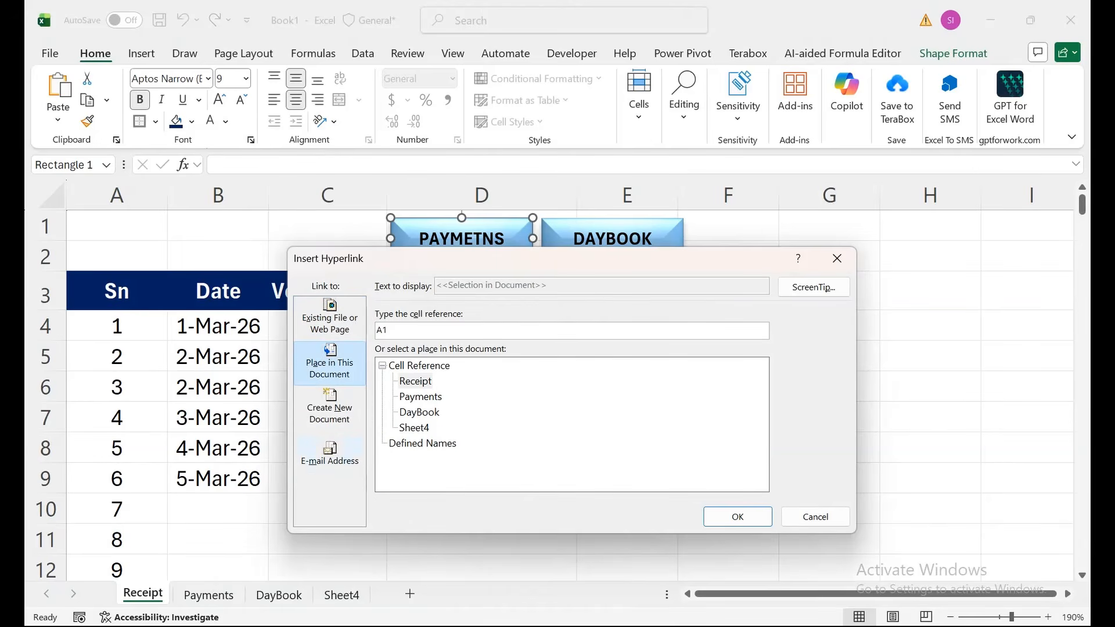
{"action": "left_click", "coordinate": [421, 396]}
{"action": "left_click", "coordinate": [738, 517]}
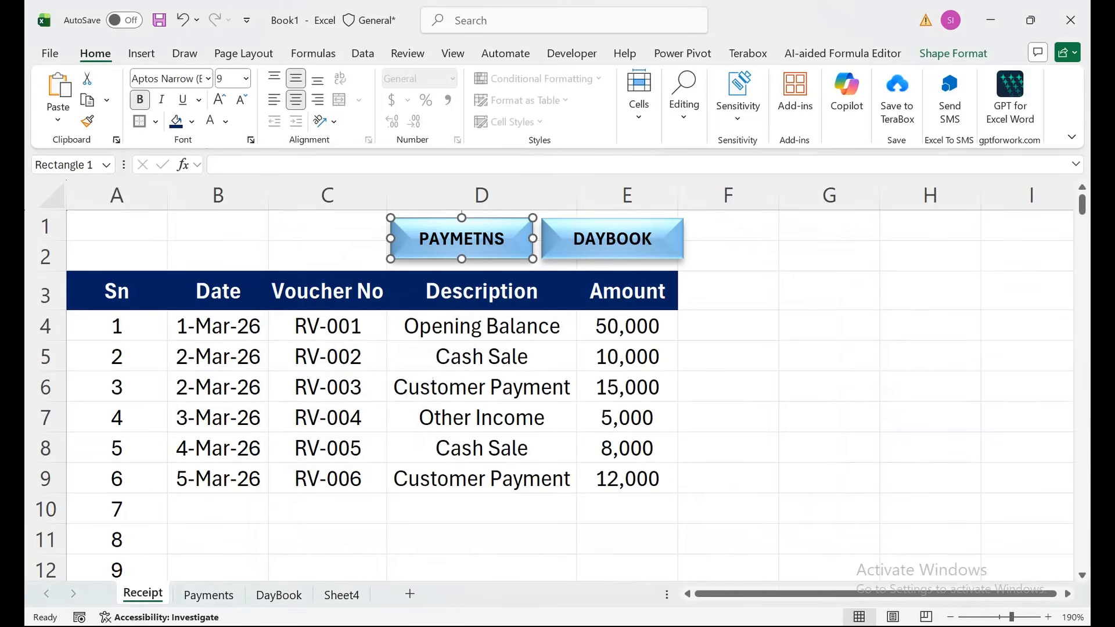
- Link the DAYBOOK button on the Receipt sheet to cell A1 of the DayBook sheet
{"action": "left_click", "coordinate": [607, 238]}
{"action": "right_click", "coordinate": [607, 238]}
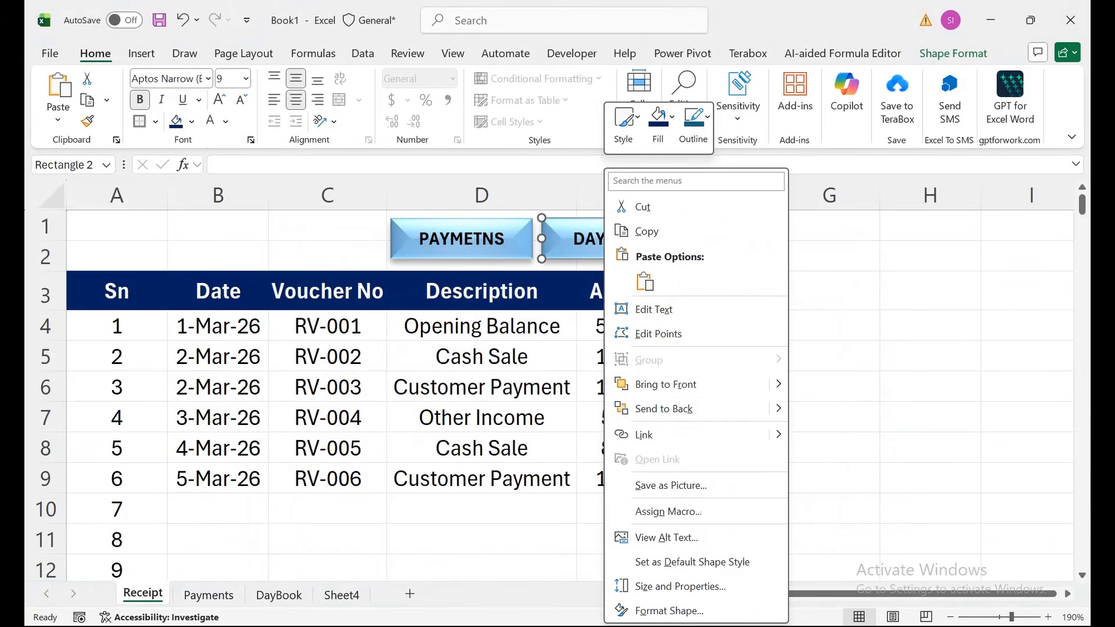
{"action": "left_click", "coordinate": [644, 434]}
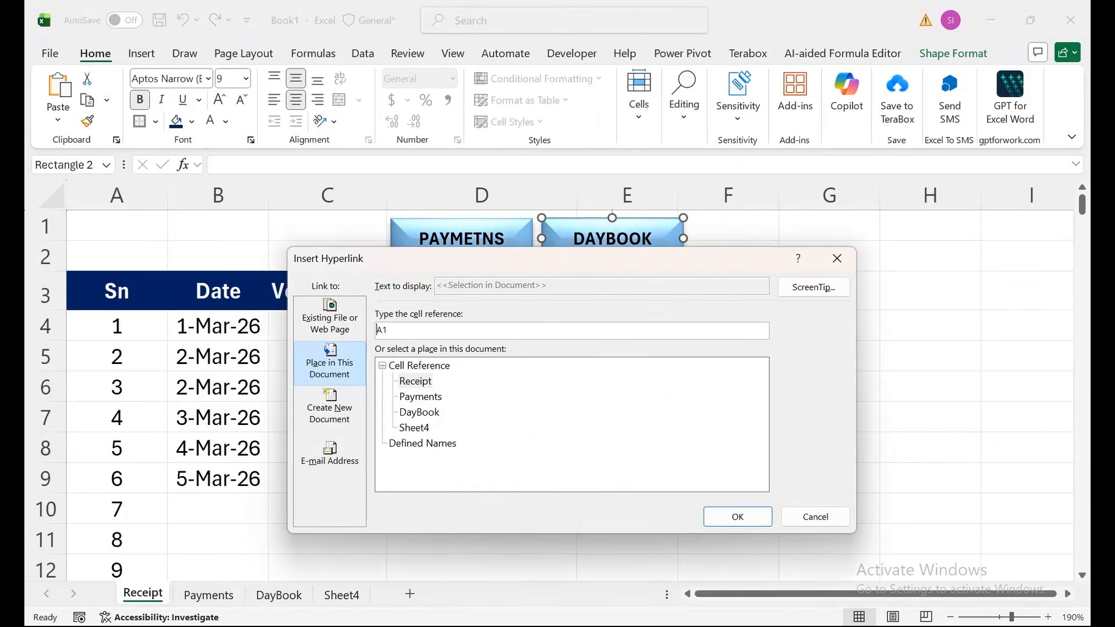
{"action": "left_click", "coordinate": [420, 412]}
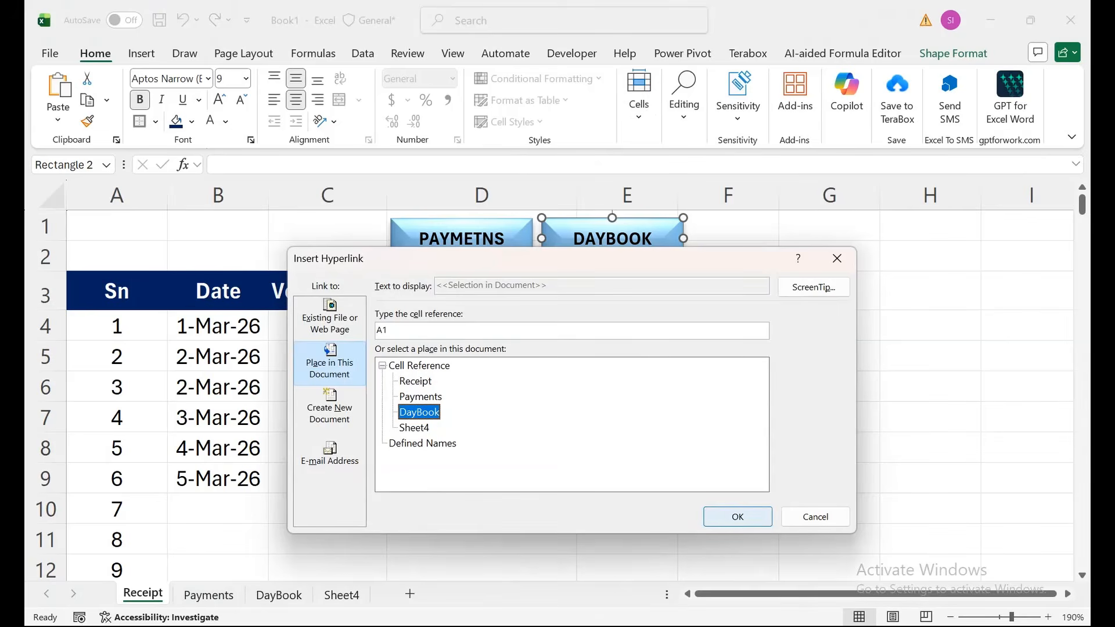
{"action": "left_click", "coordinate": [738, 517]}
{"action": "left_click", "coordinate": [482, 448]}
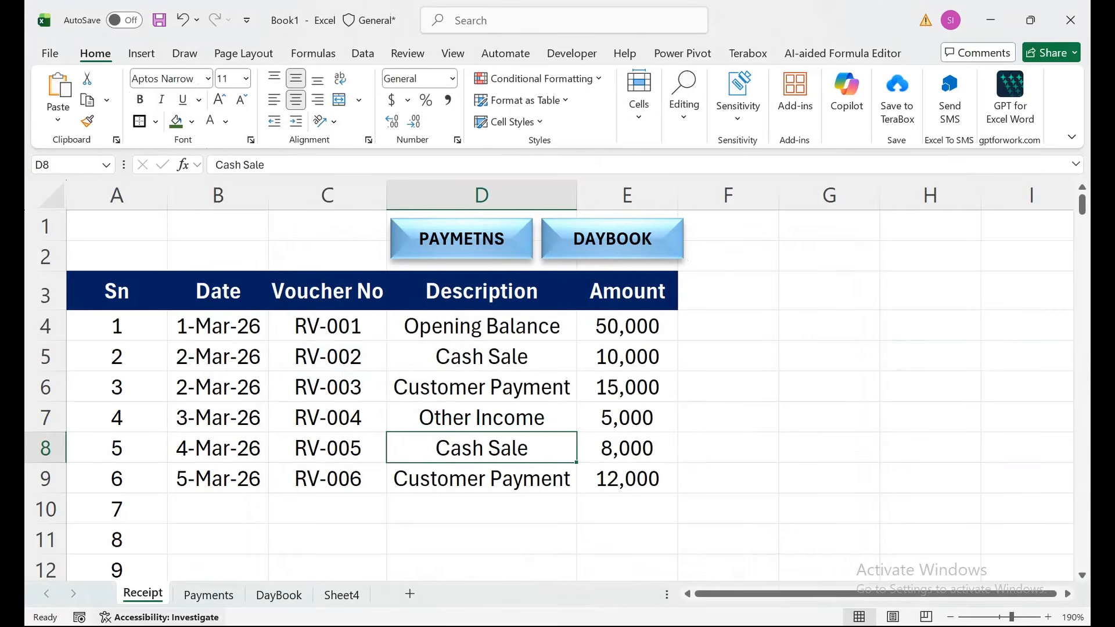
- Follow the DAYBOOK button's link to the DayBook sheet and delete the DAYBOOK button there
{"action": "left_click", "coordinate": [613, 239]}
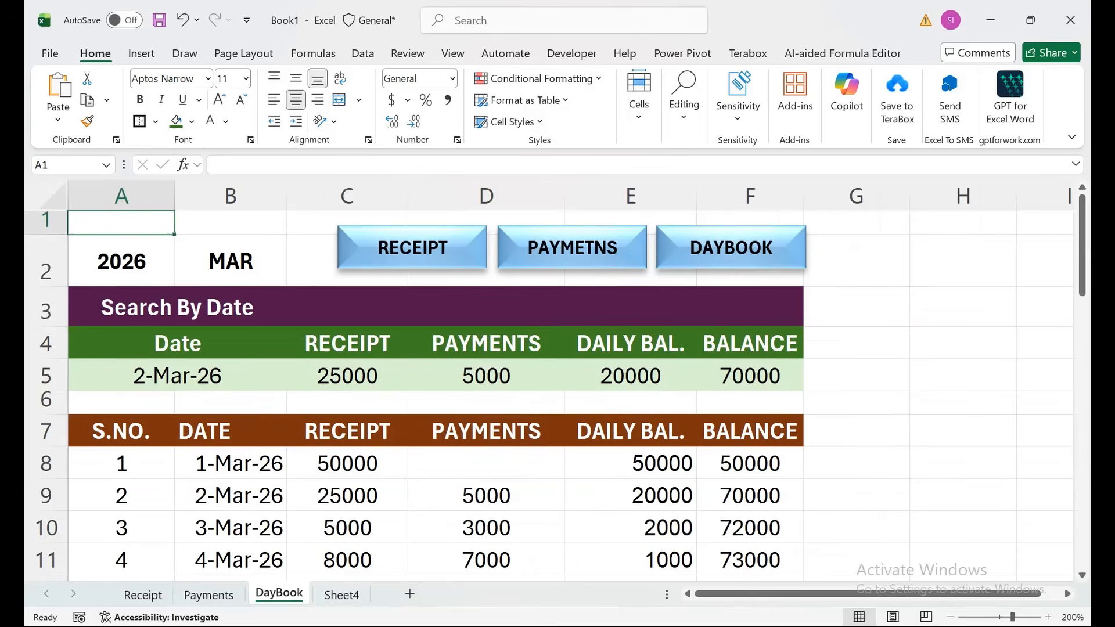
{"action": "left_click", "coordinate": [732, 248]}
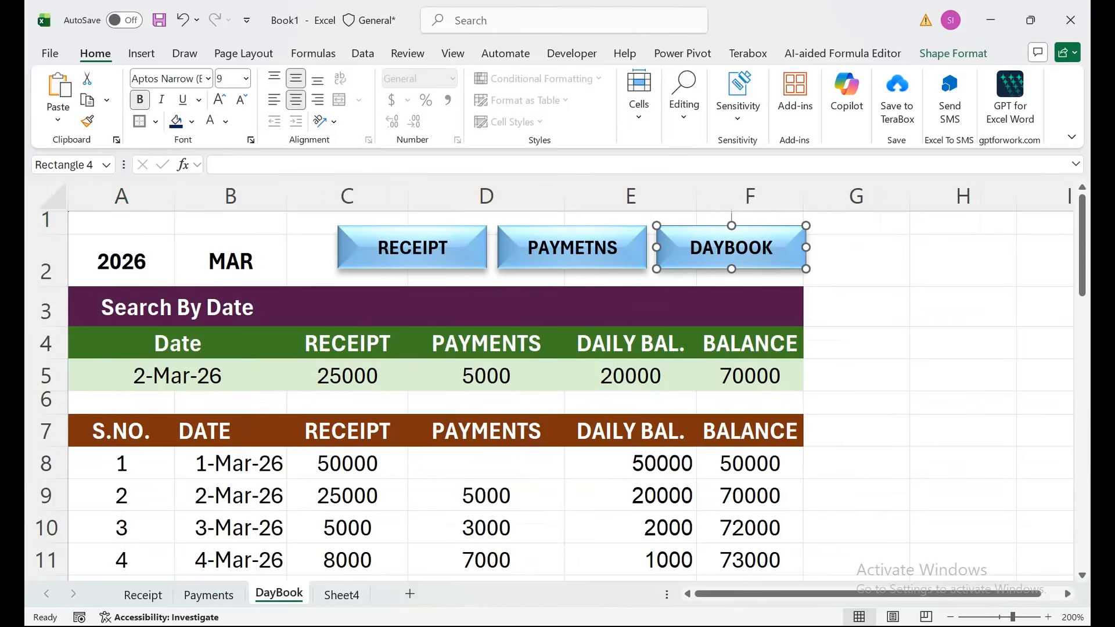
{"action": "key", "text": "Delete"}
- Move the RECEIPT and PAYMETNS buttons together on the DayBook sheet so they end flush with the BALANCE column
{"action": "left_click", "coordinate": [573, 248]}
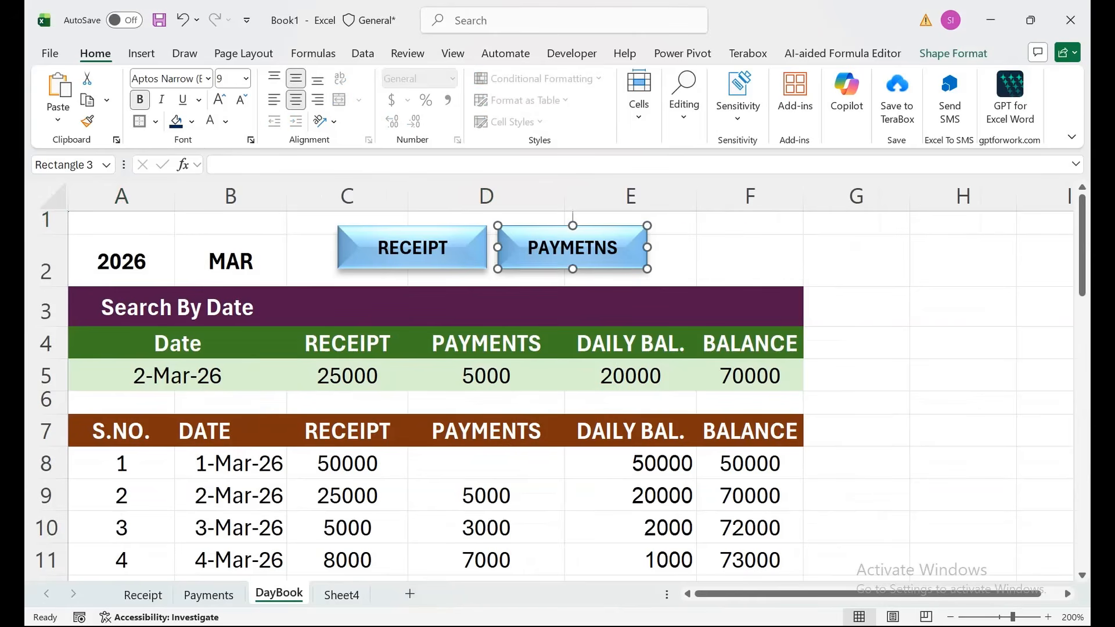
{"action": "left_click", "coordinate": [413, 248], "text": "ctrl"}
{"action": "left_click_drag", "start_coordinate": [412, 248], "coordinate": [571, 248]}
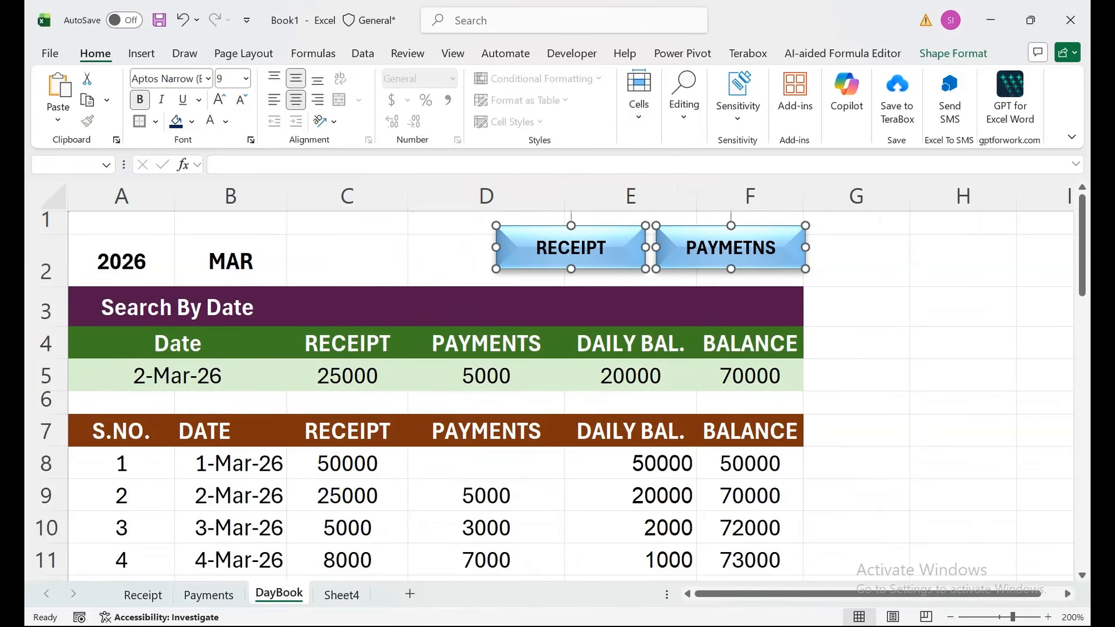
{"action": "left_click", "coordinate": [631, 344]}
- Link the PAYMETNS button on the DayBook sheet to cell A1 of the Payments sheet
{"action": "right_click", "coordinate": [680, 247]}
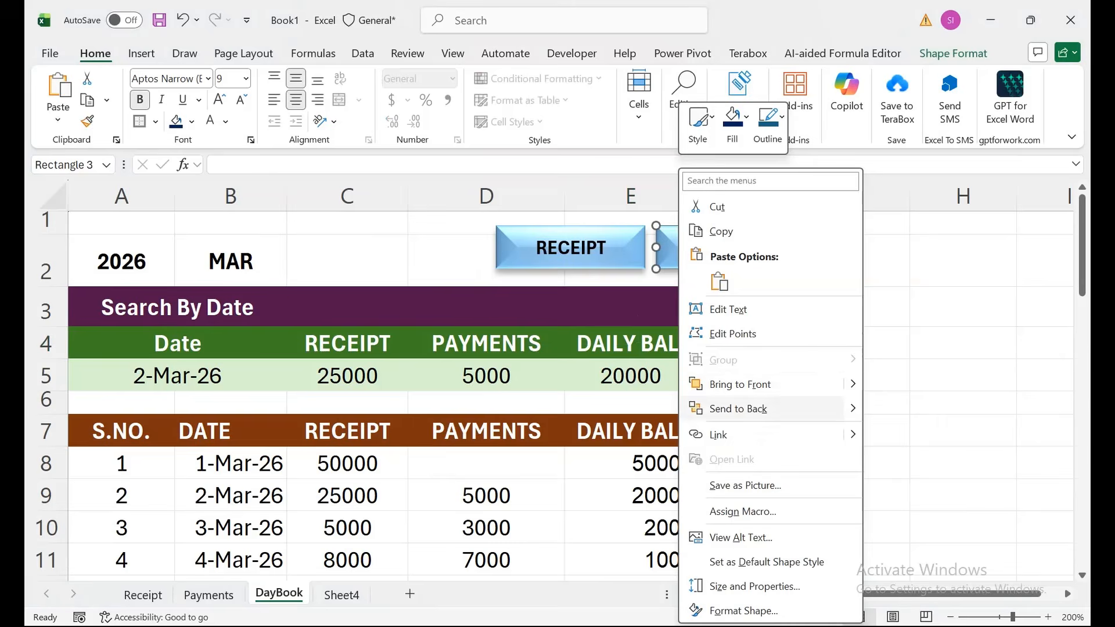
{"action": "left_click", "coordinate": [719, 434]}
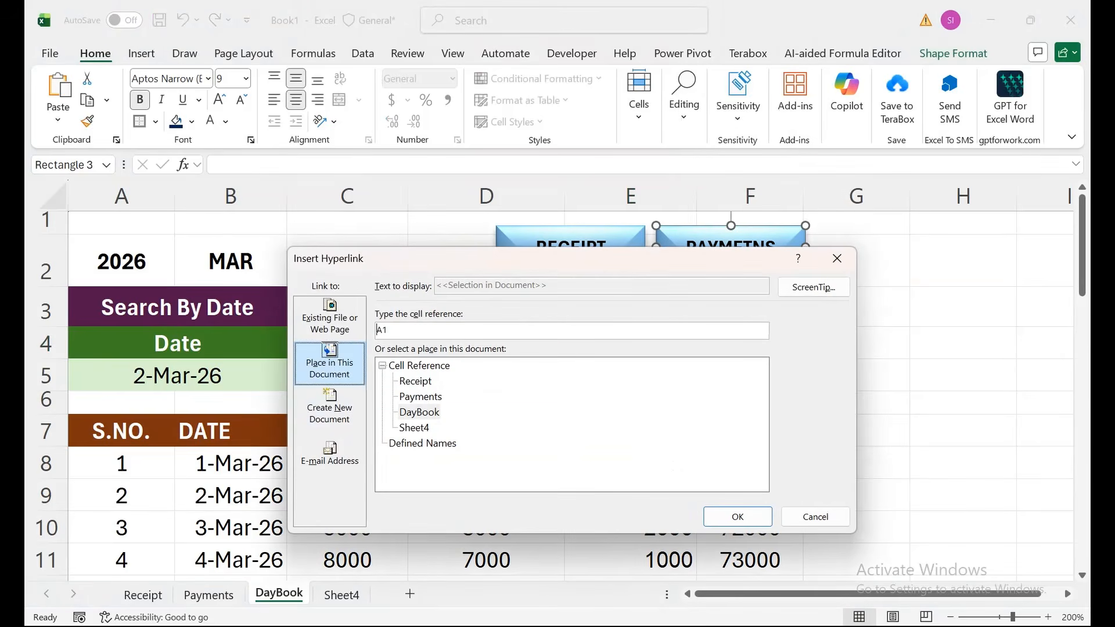
{"action": "left_click", "coordinate": [421, 397]}
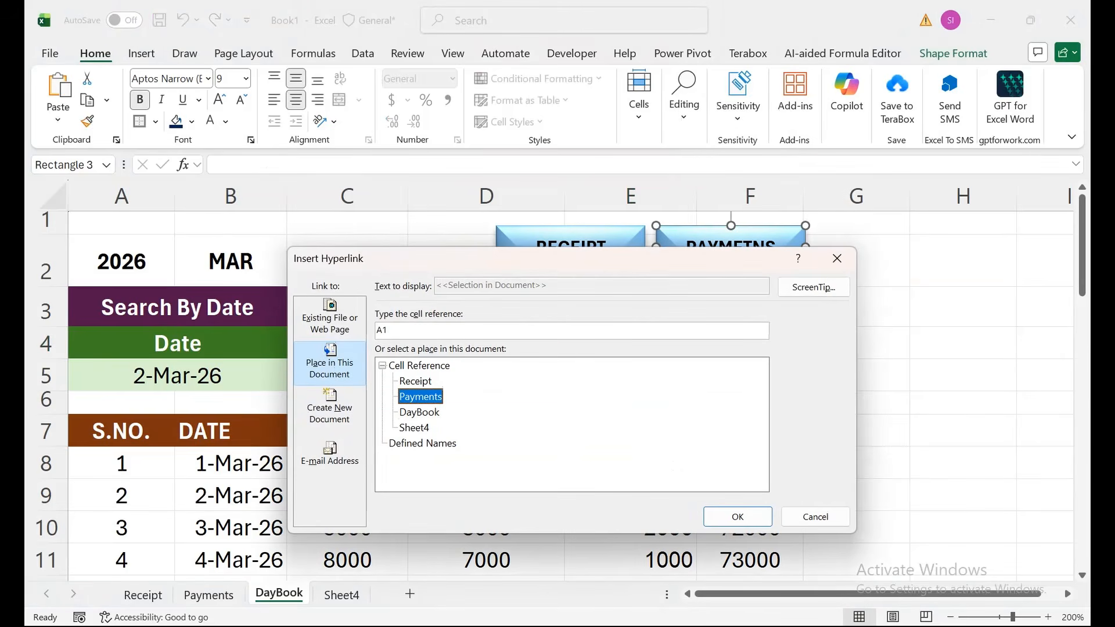
{"action": "left_click", "coordinate": [738, 517]}
- Link the RECEIPT button on the DayBook sheet to cell A1 of the Receipt sheet
{"action": "right_click", "coordinate": [580, 249]}
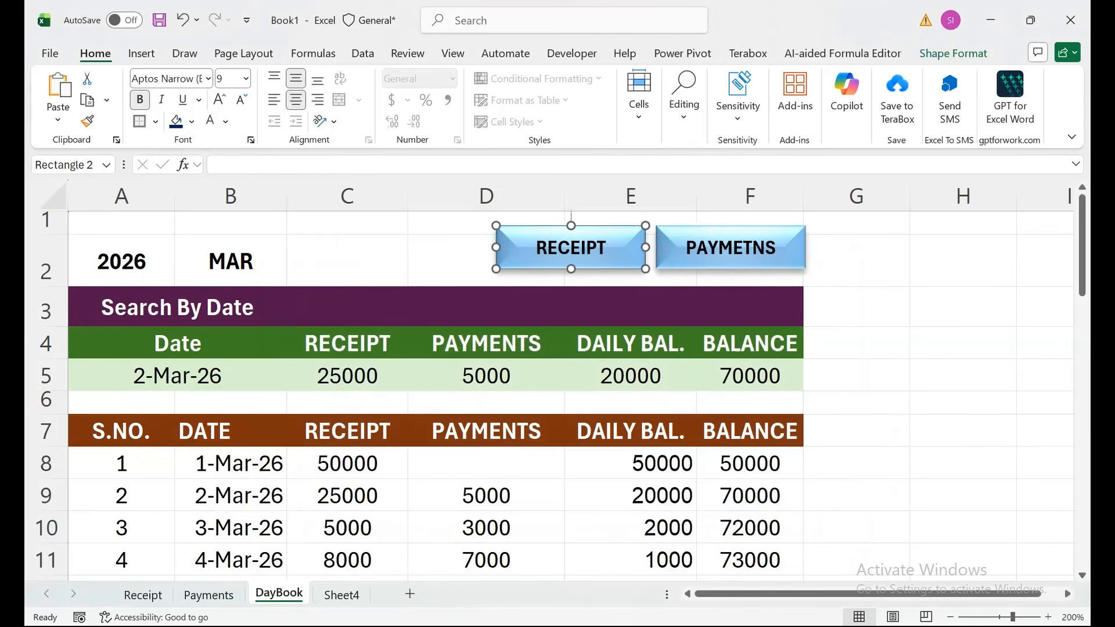
{"action": "left_click", "coordinate": [625, 434]}
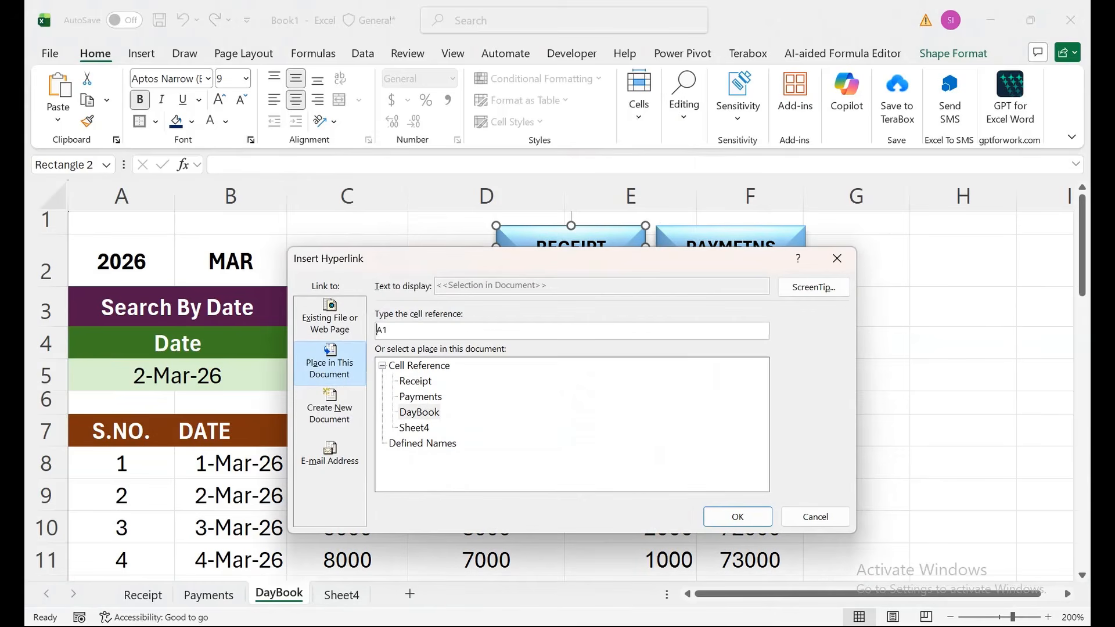
{"action": "left_click", "coordinate": [415, 381]}
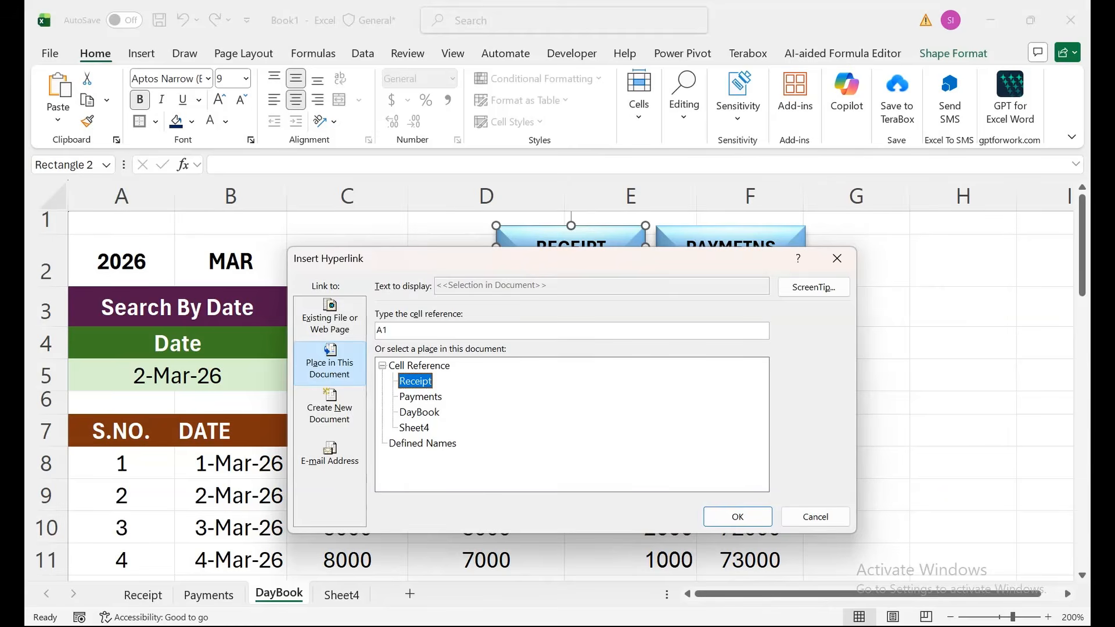
{"action": "left_click", "coordinate": [738, 517]}
{"action": "left_click", "coordinate": [631, 431]}
- Test the DayBook sheet's RECEIPT button, the Receipt sheet's PAYMETNS button and the Payments sheet's RECEIPT button
{"action": "left_click", "coordinate": [572, 248]}
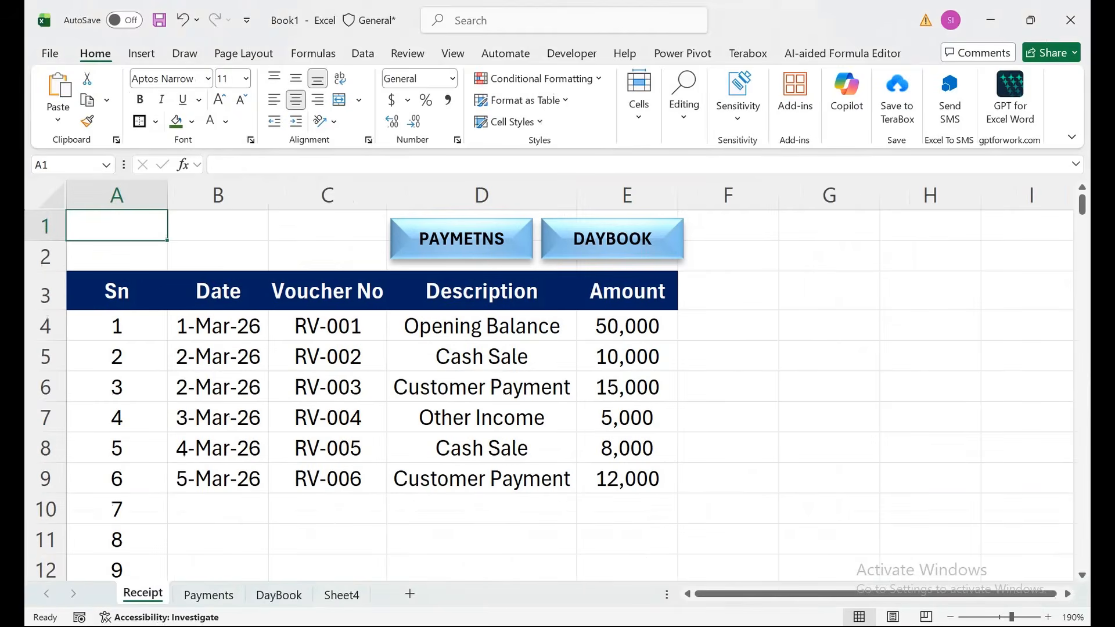
{"action": "left_click", "coordinate": [462, 239]}
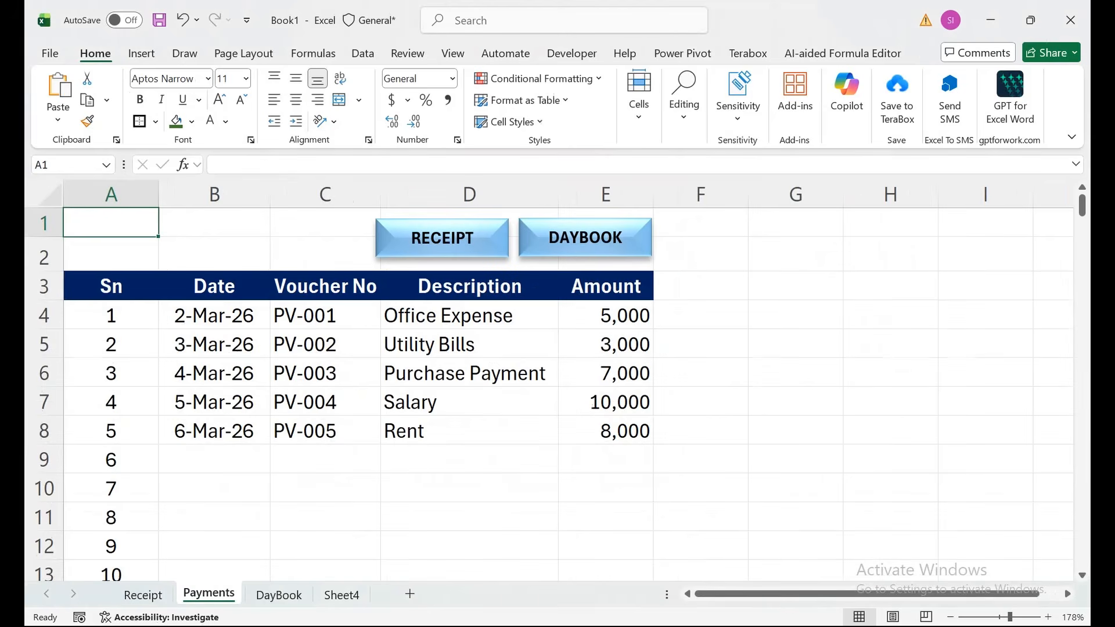
{"action": "left_click", "coordinate": [456, 239]}
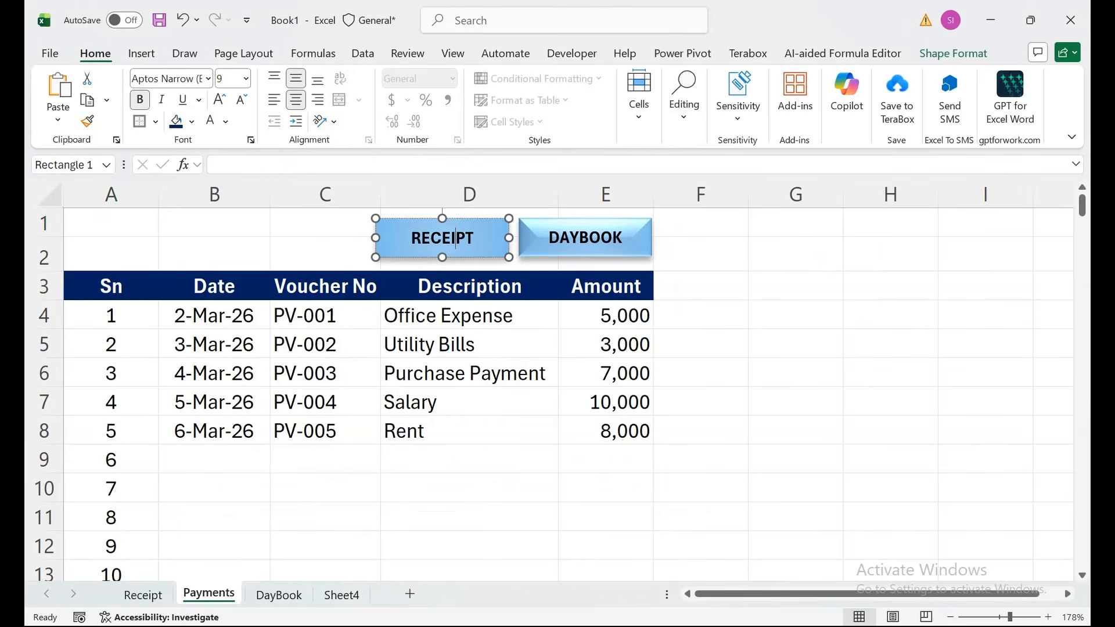
- Link the DAYBOOK button on the Payments sheet to cell A1 of the DayBook sheet
{"action": "left_click", "coordinate": [549, 238]}
{"action": "right_click", "coordinate": [547, 238]}
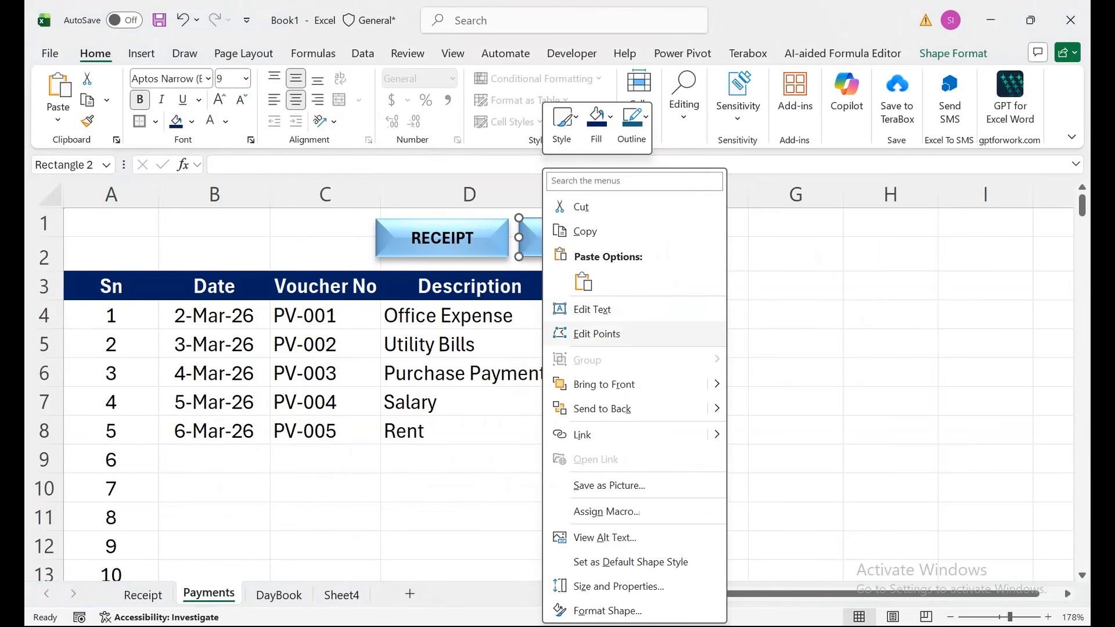
{"action": "left_click", "coordinate": [581, 435]}
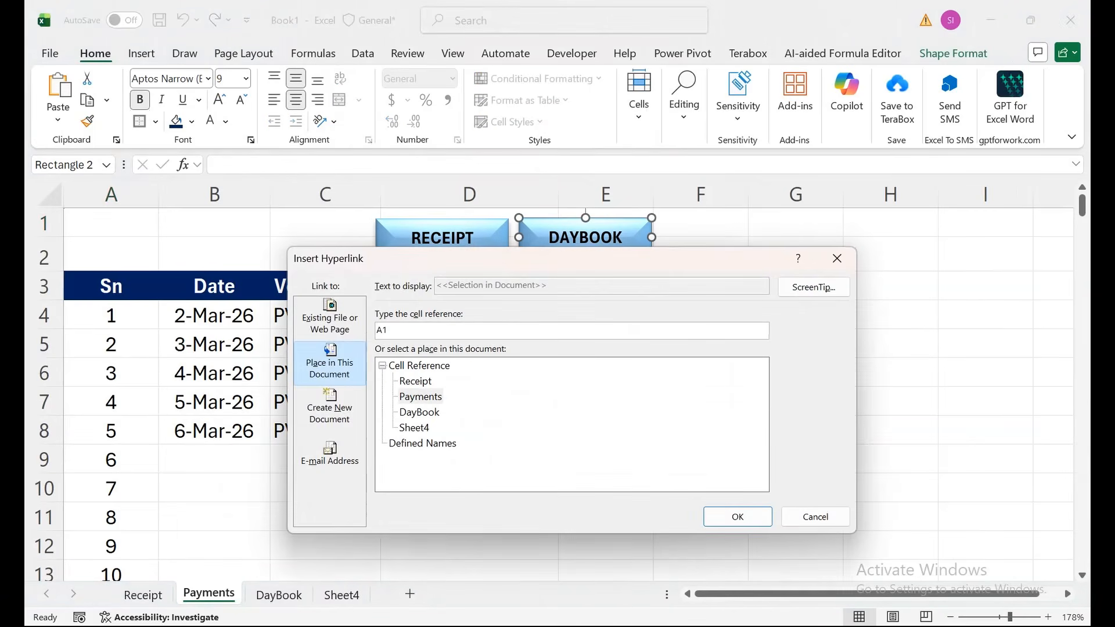
{"action": "left_click", "coordinate": [419, 412]}
{"action": "left_click", "coordinate": [737, 516]}
- Link the RECEIPT button on the Payments sheet to cell A1 of the Receipt sheet
{"action": "right_click", "coordinate": [475, 239]}
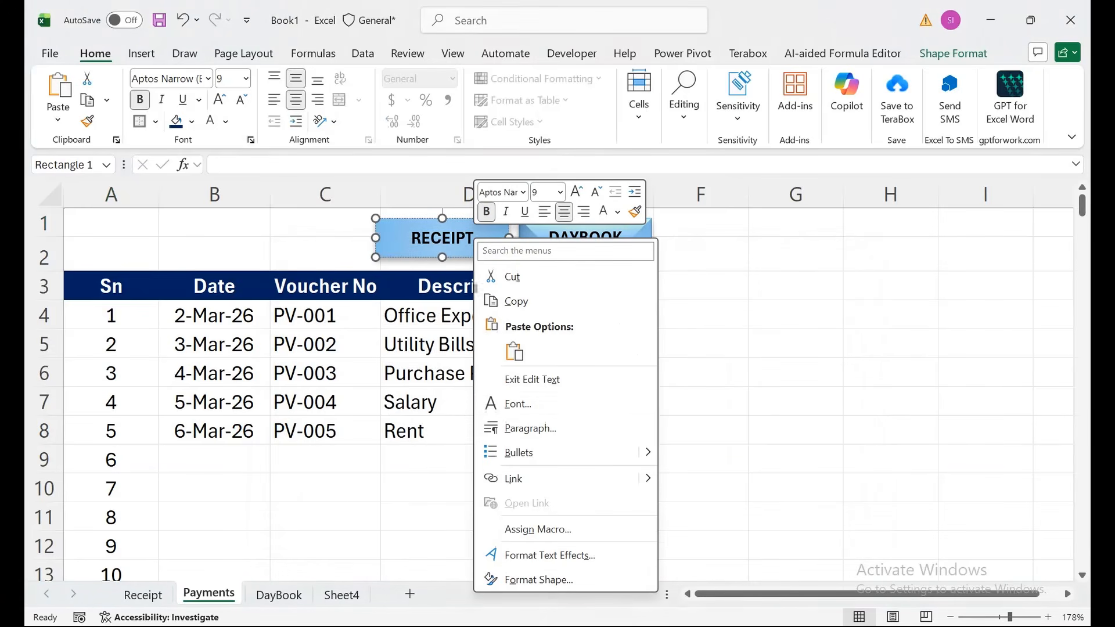
{"action": "right_click", "coordinate": [423, 238]}
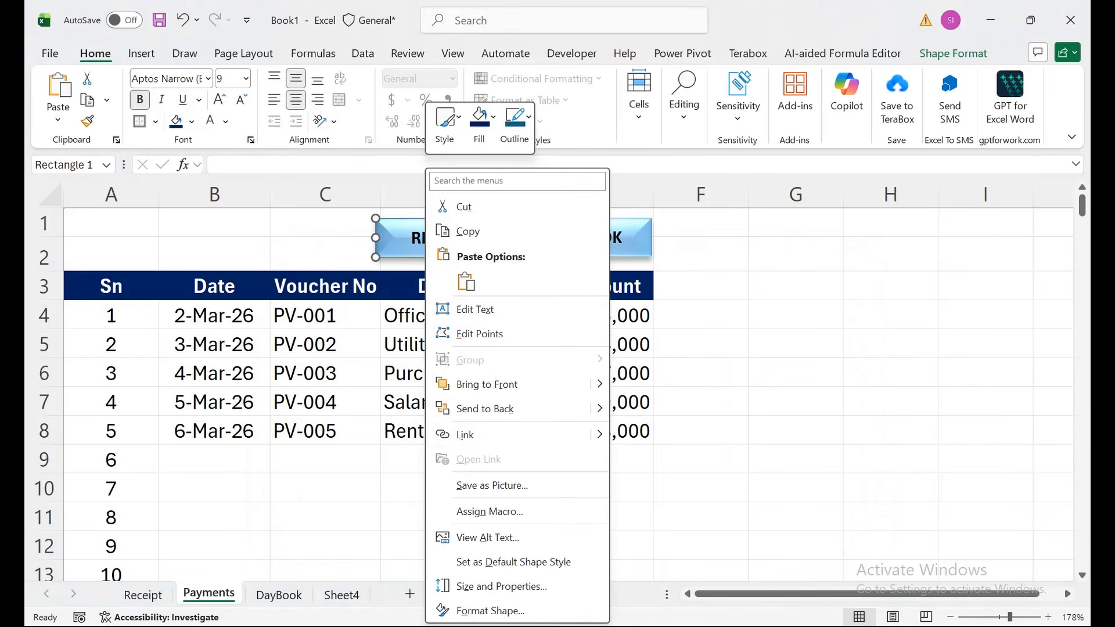
{"action": "left_click", "coordinate": [459, 434]}
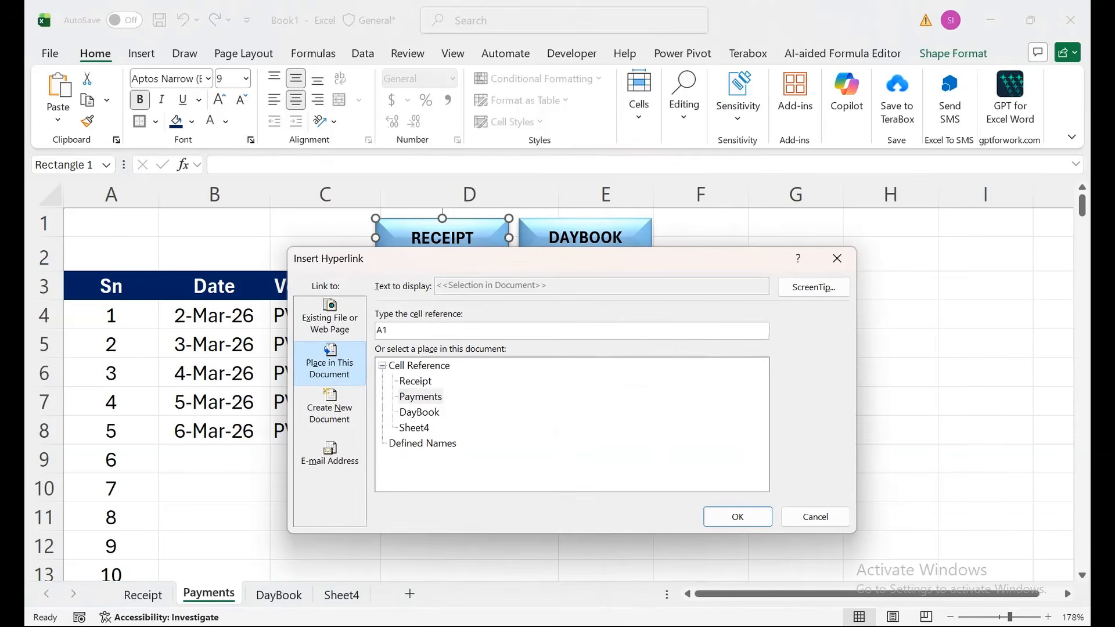
{"action": "left_click", "coordinate": [415, 381]}
{"action": "left_click", "coordinate": [738, 516]}
{"action": "left_click", "coordinate": [469, 402]}
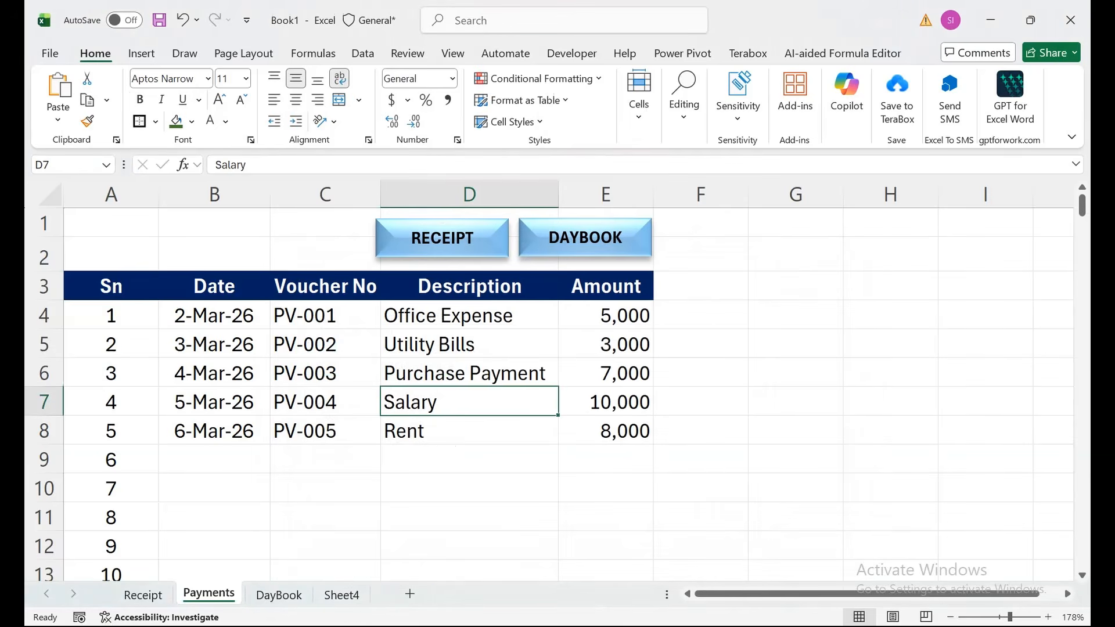
- Test the RECEIPT, PAYMETNS and DAYBOOK buttons by moving back and forth among the Receipt, Payments and DayBook sheets, finishing on DayBook
{"action": "key", "text": "ctrl+Page_Up"}
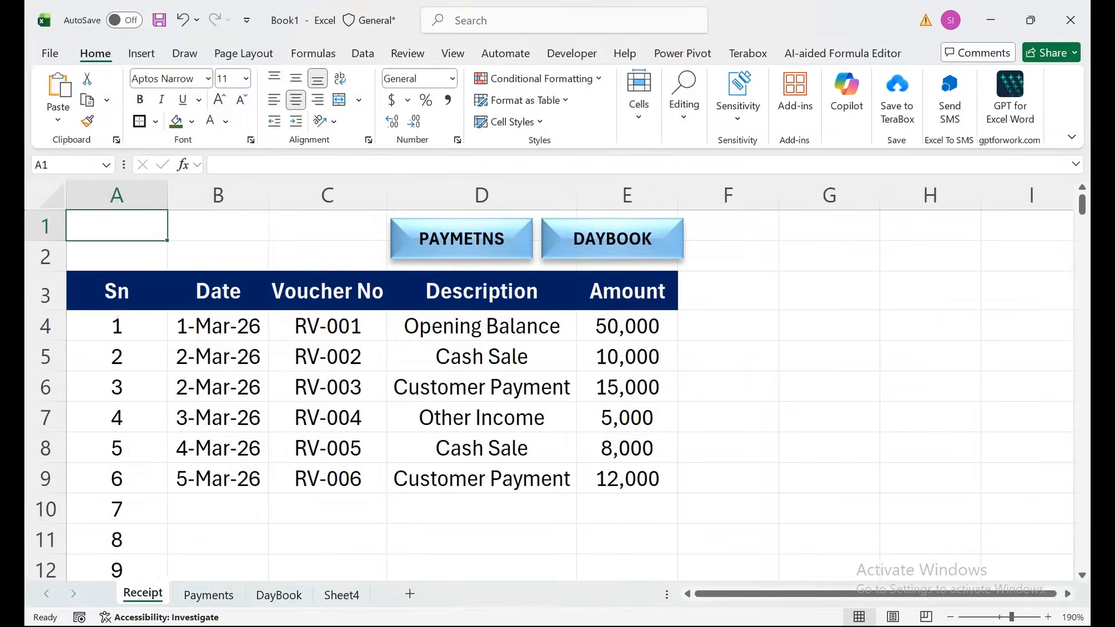
{"action": "key", "text": "ctrl+Page_Down"}
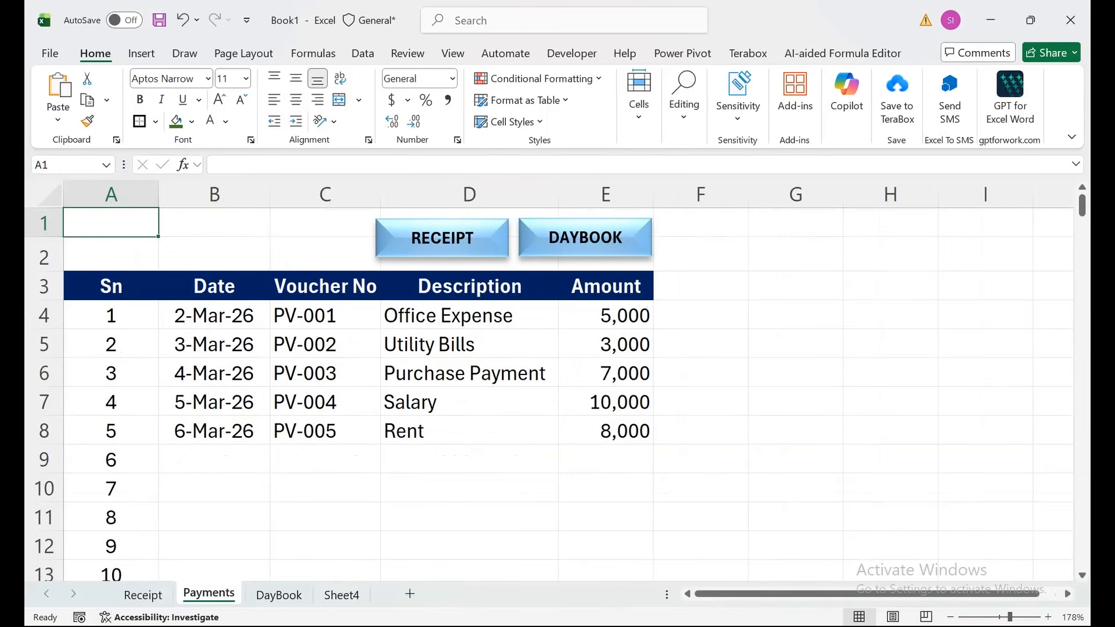
{"action": "key", "text": "ctrl+Page_Down"}
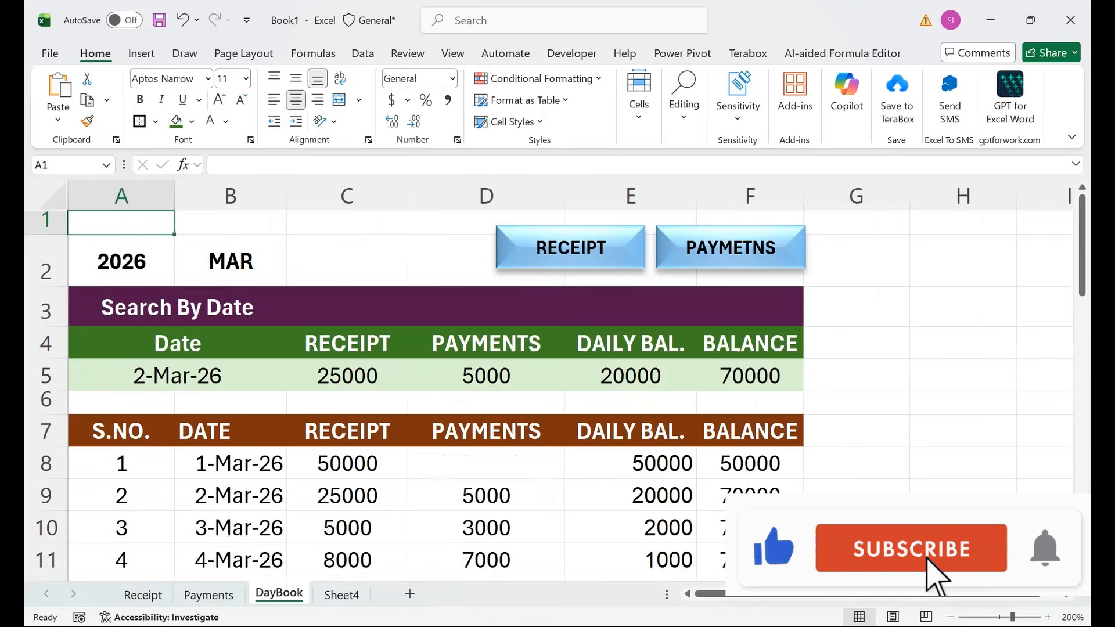
{"action": "key", "text": "ctrl+Page_Up"}
{"action": "key", "text": "ctrl+Page_Up"}
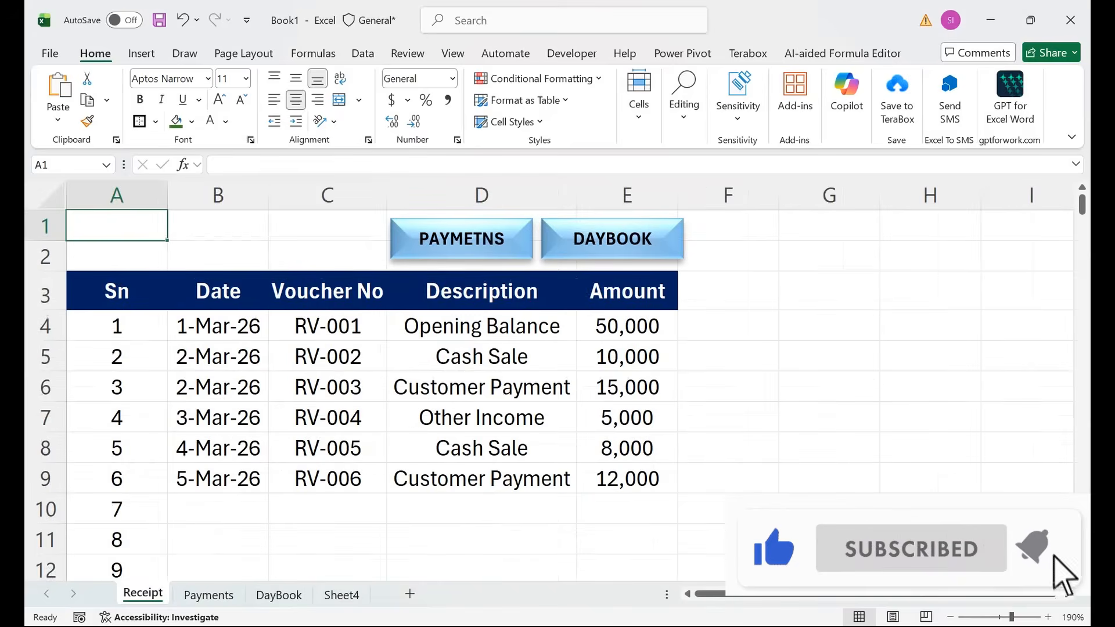
{"action": "key", "text": "ctrl+Page_Down"}
{"action": "key", "text": "ctrl+Page_Down"}
{"action": "key", "text": "ctrl+Page_Up"}
{"action": "key", "text": "ctrl+Page_Up"}
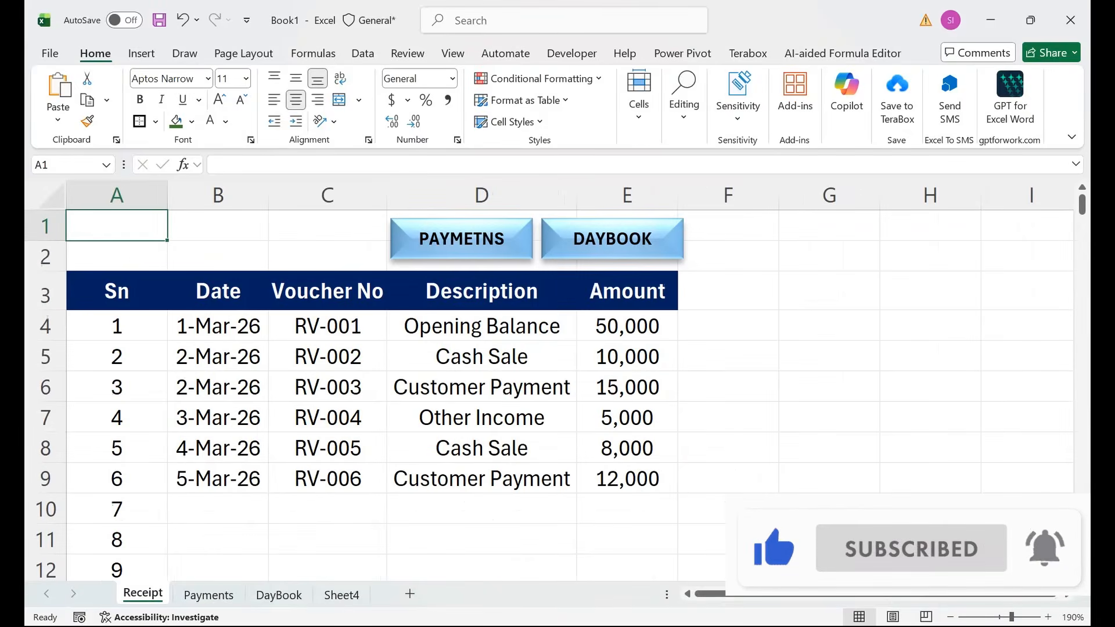
{"action": "key", "text": "ctrl+Page_Down"}
{"action": "key", "text": "ctrl+Page_Down"}
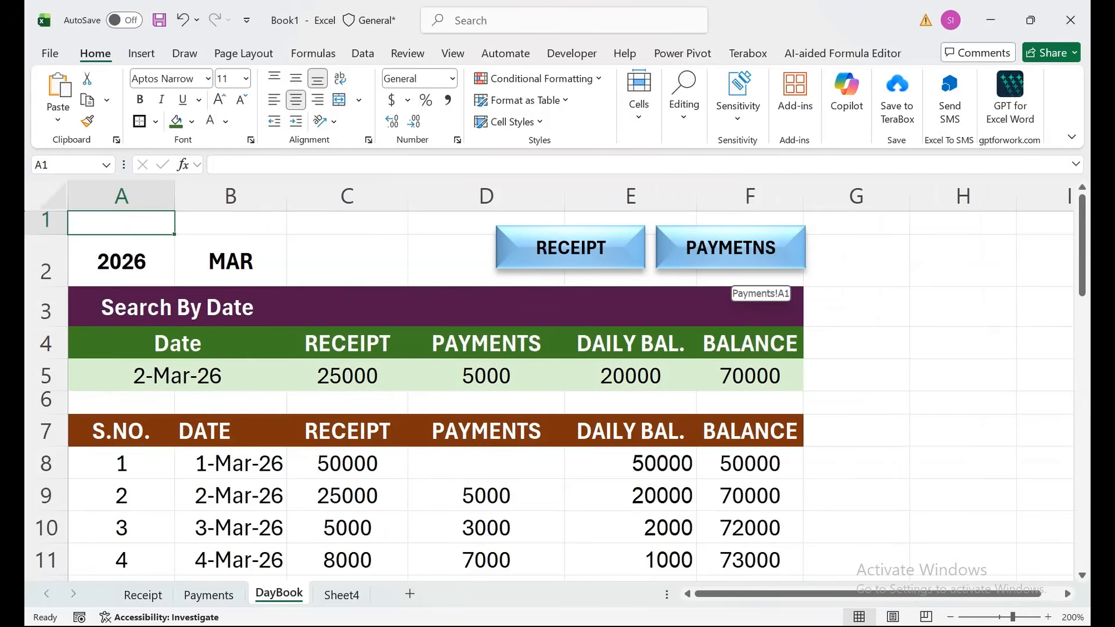
{"action": "left_click", "coordinate": [735, 259]}
{"action": "key", "text": "ctrl+Page_Down"}
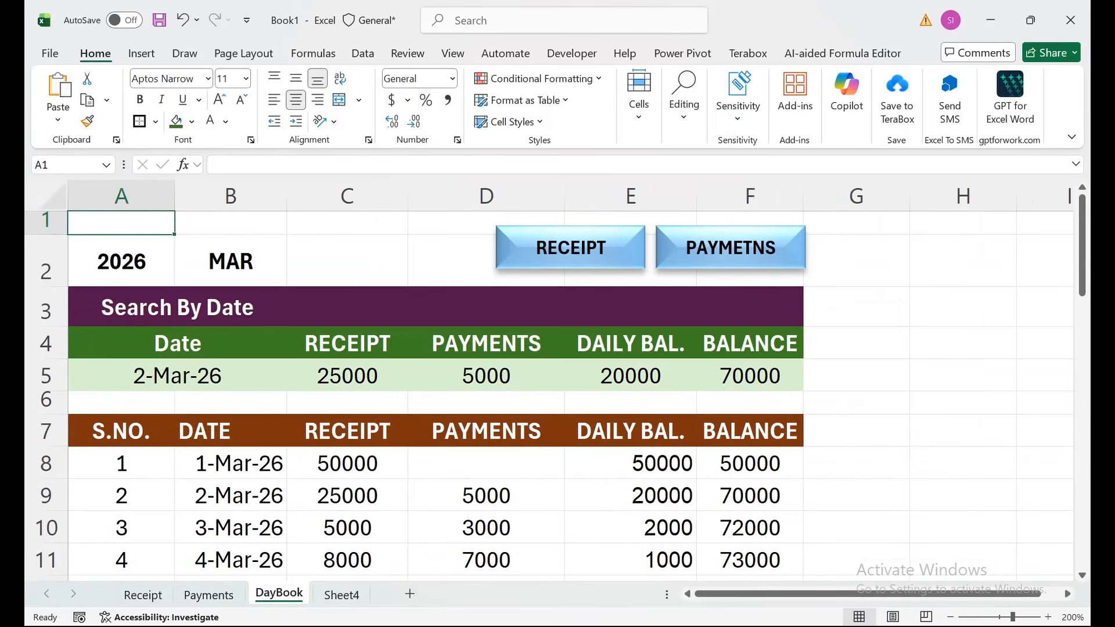